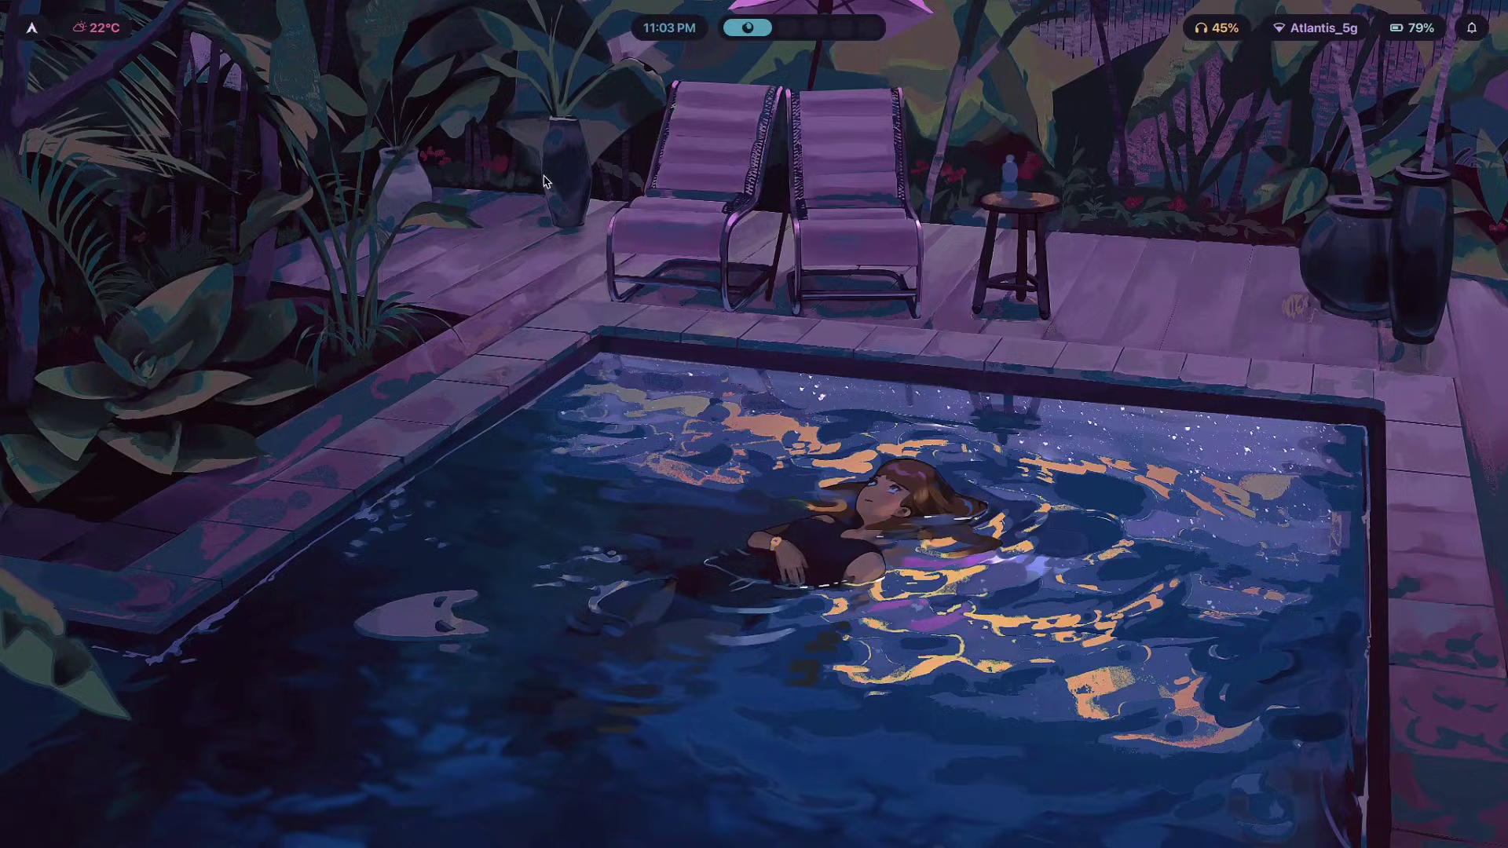
Step: Launch the Zen browser, focus its address bar and dismiss it without entering an address
key("super+b")
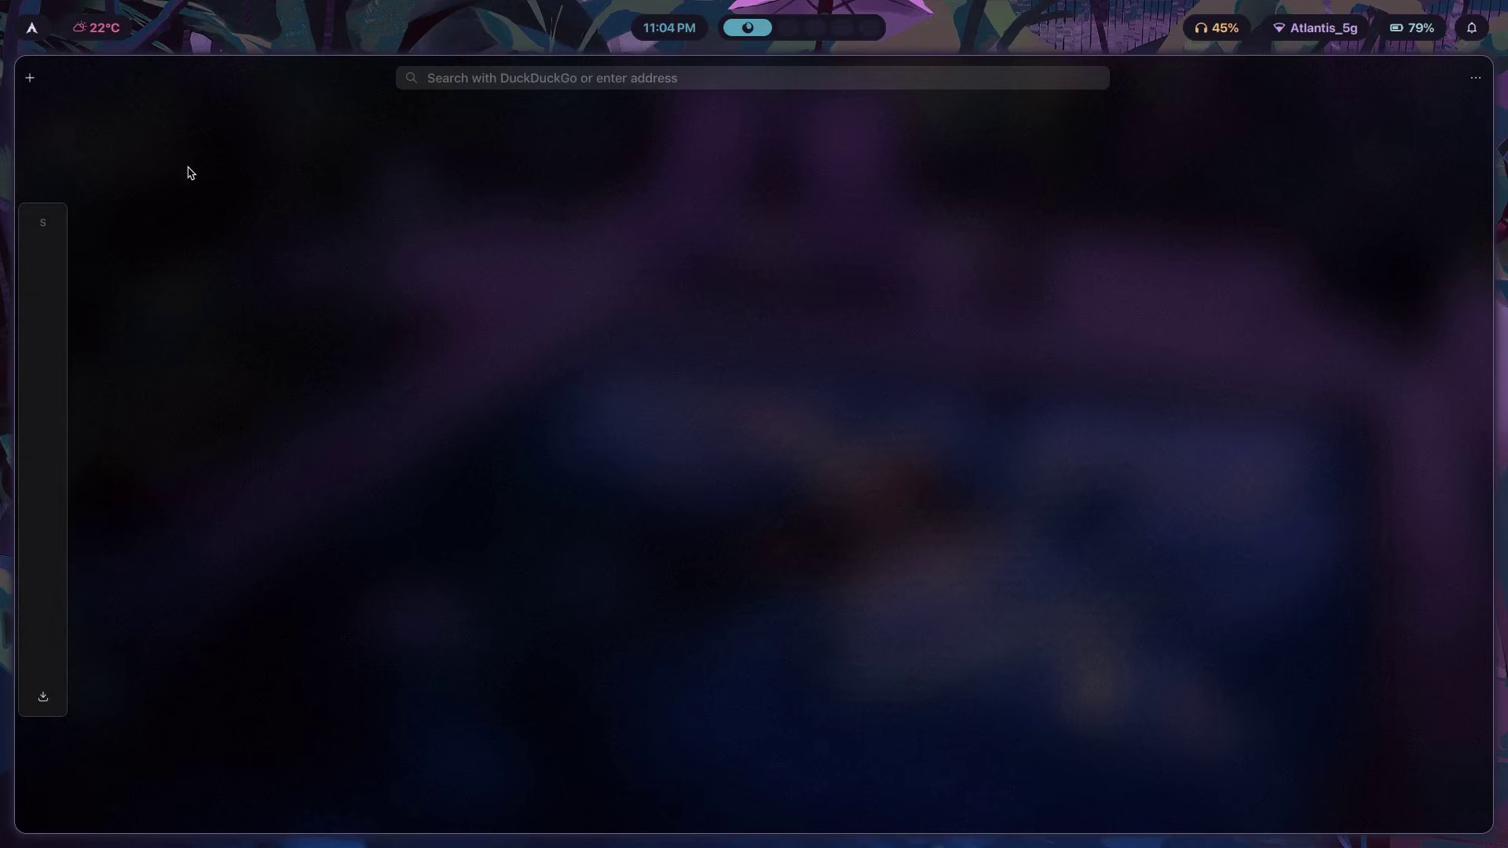
left_click(902, 81)
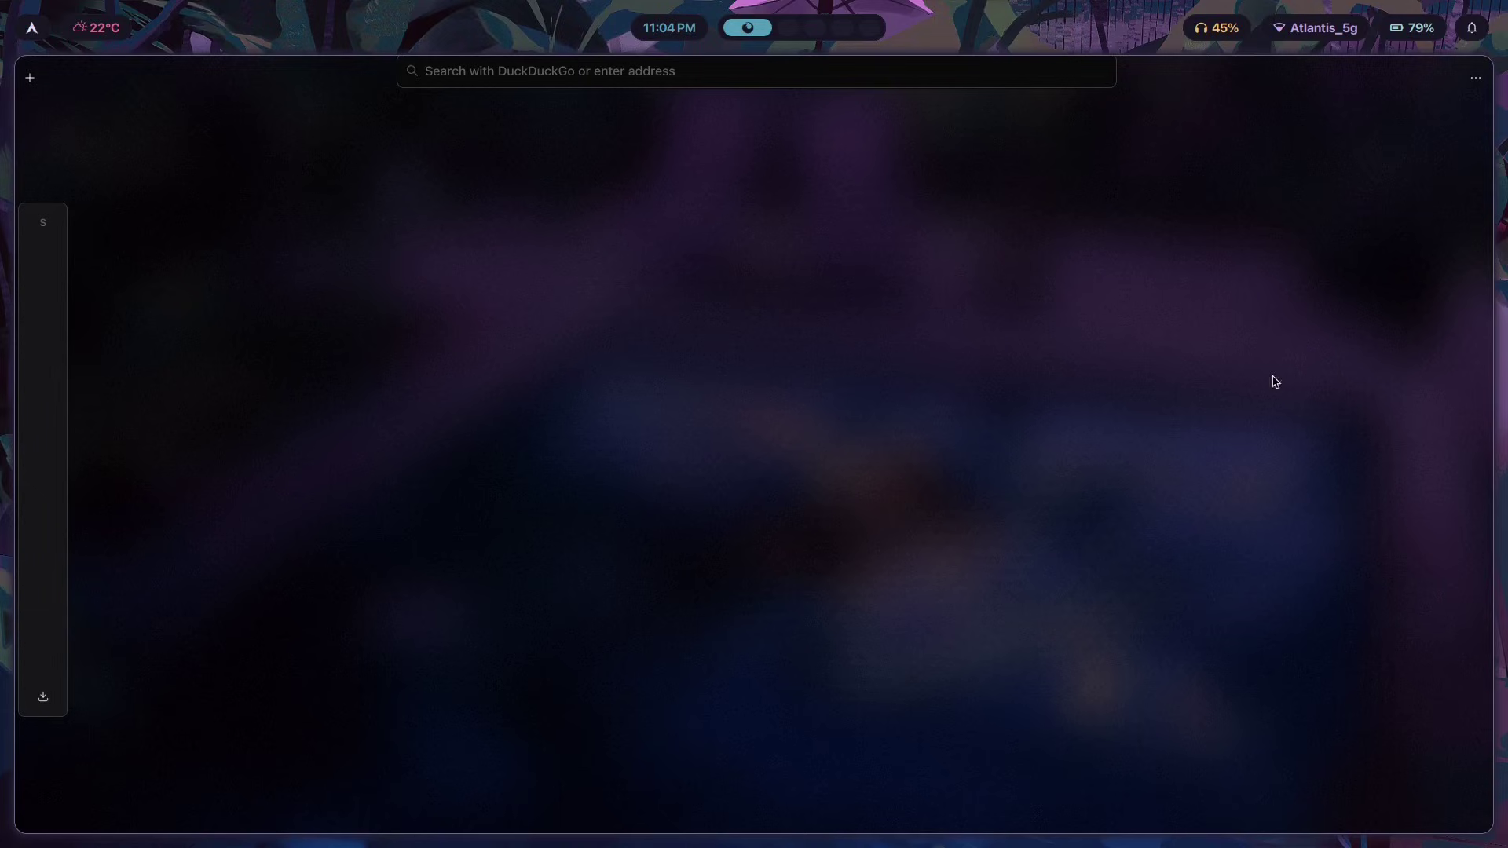
left_click(653, 274)
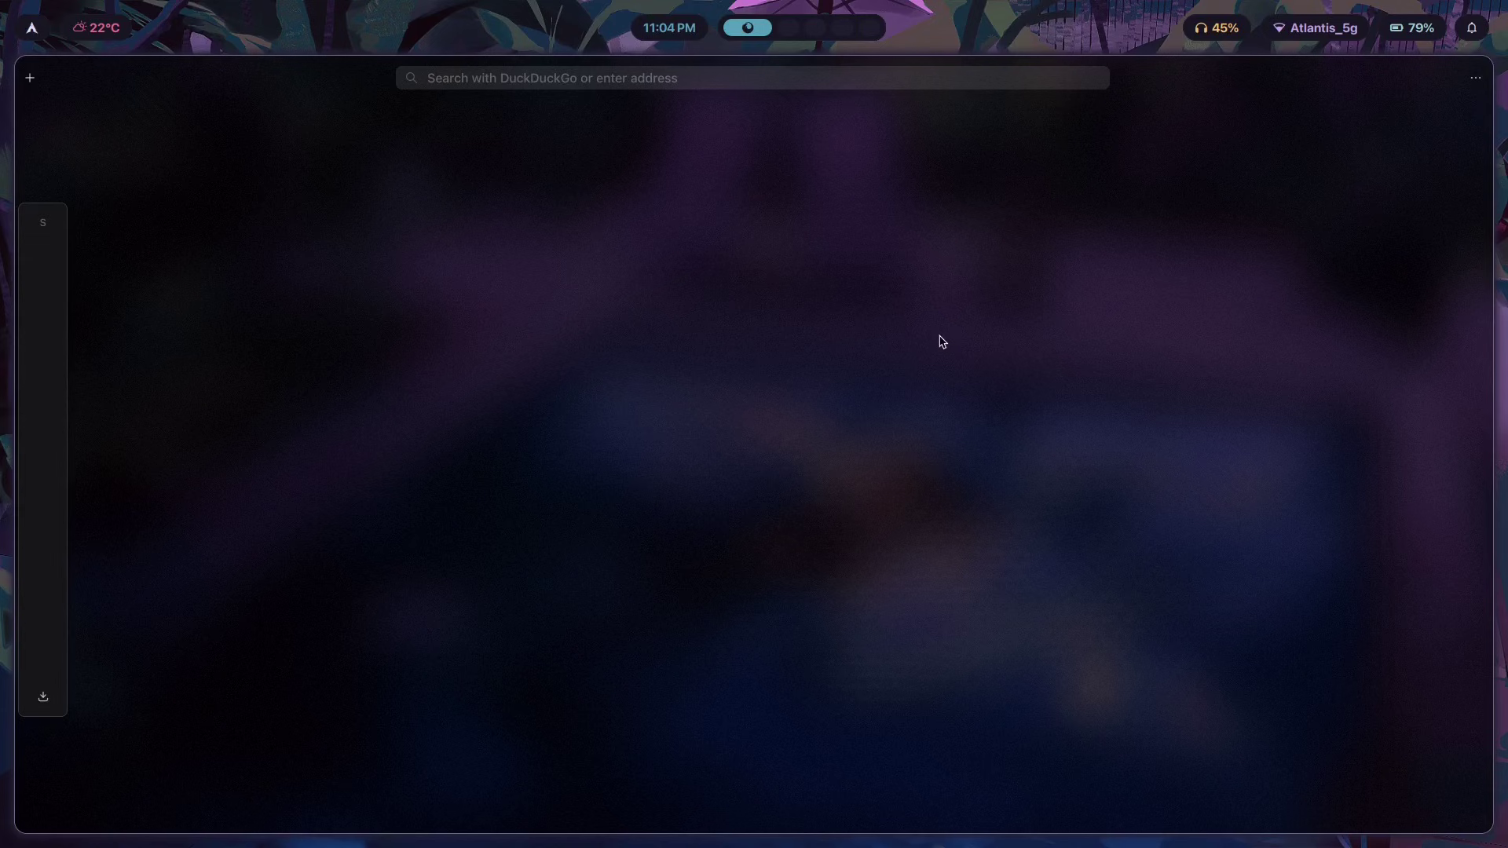
Step: Float the browser window, move it around the desktop, centre it, and return it to the tiled layout
key("super+v")
mouse_move(808, 487)
left_mouse_down()
mouse_move(595, 363)
mouse_move(1144, 612)
mouse_move(795, 488)
left_mouse_up()
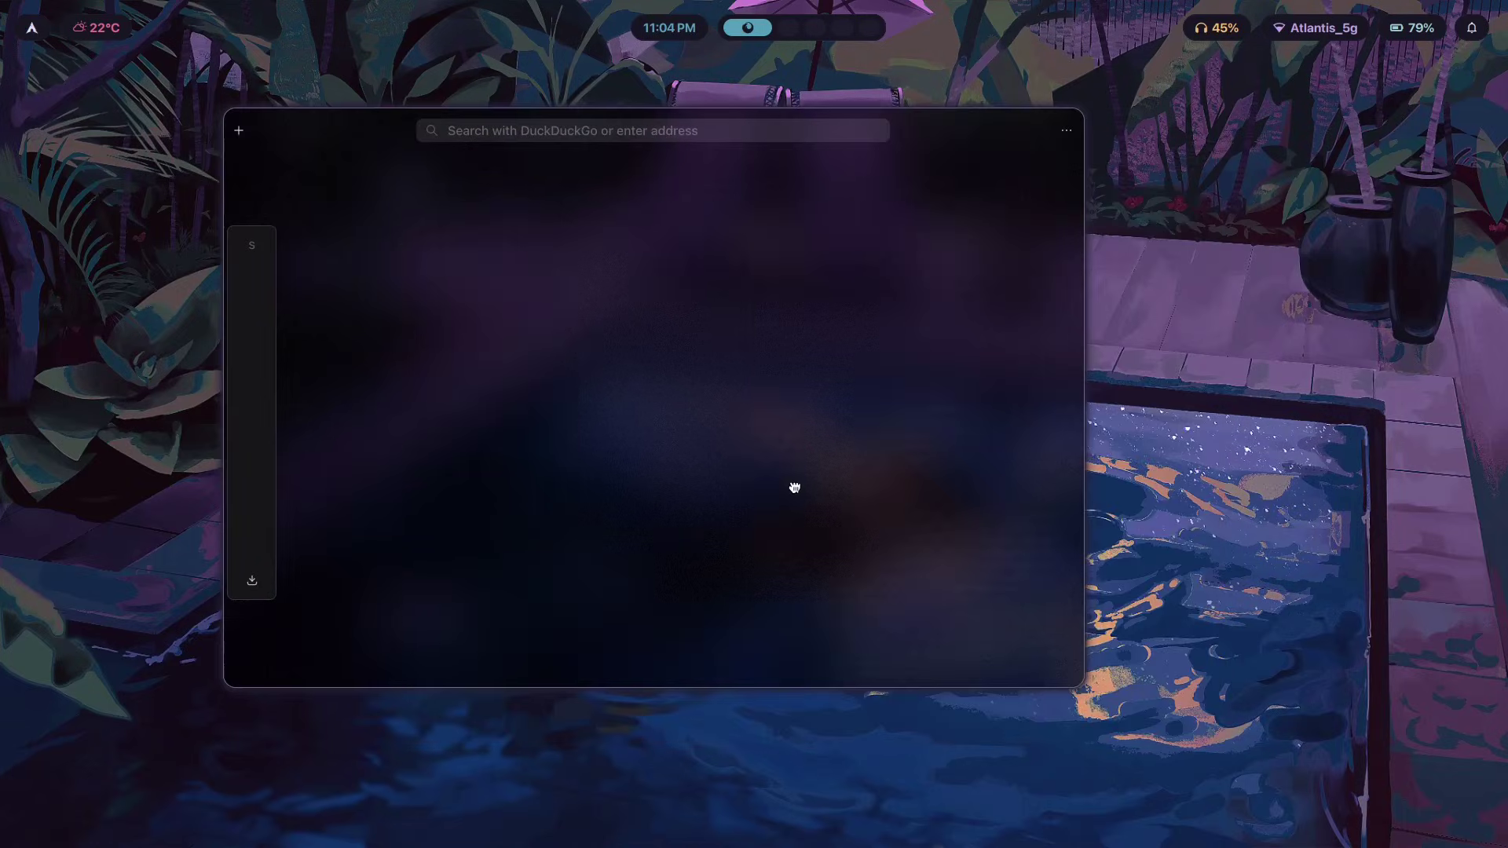
left_click_drag(878, 468, 1029, 493)
key("super+Left")
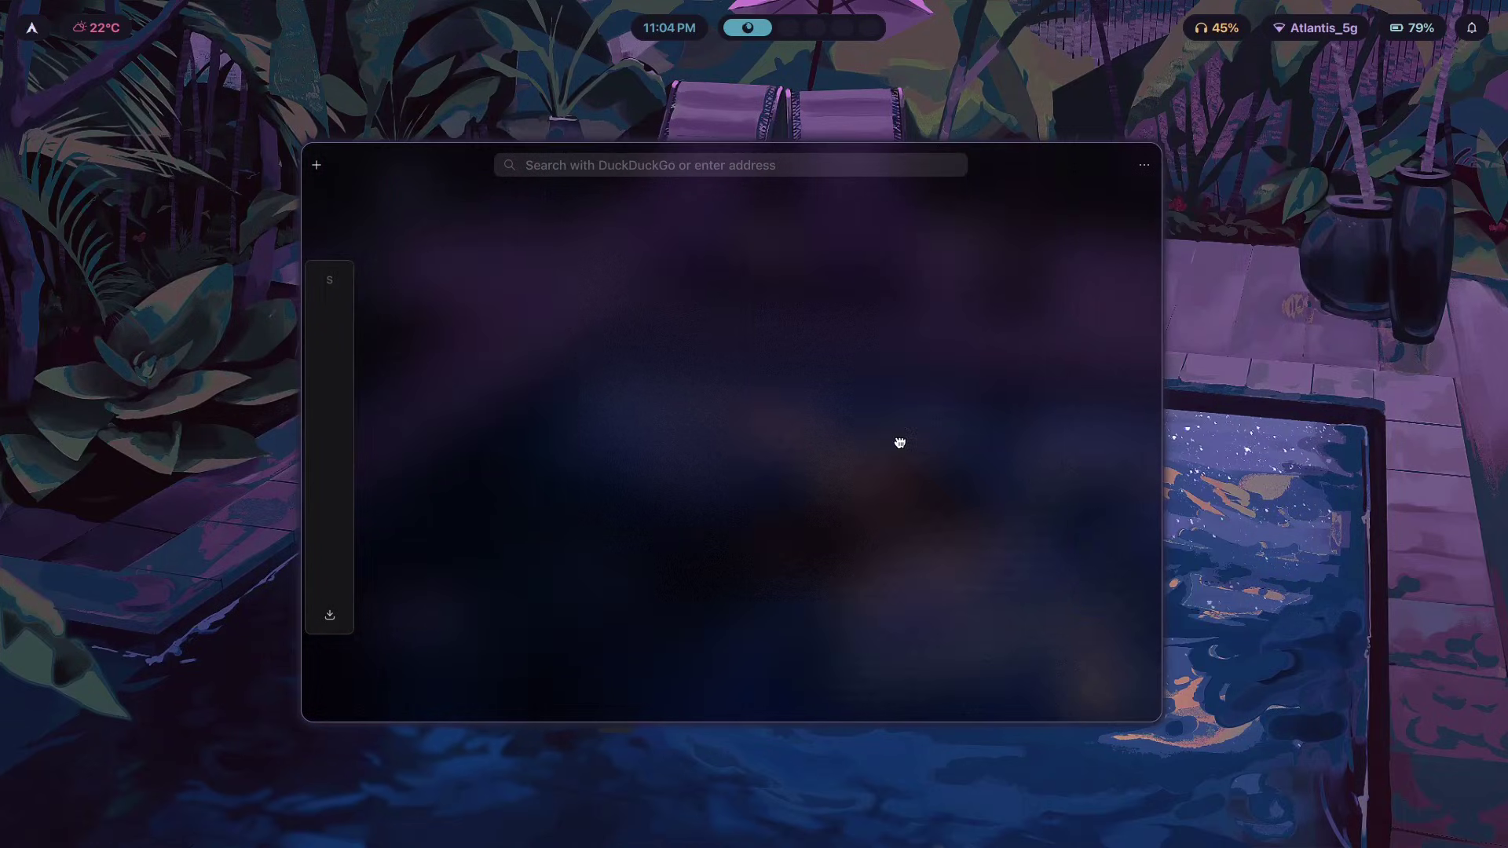
key("super+Left")
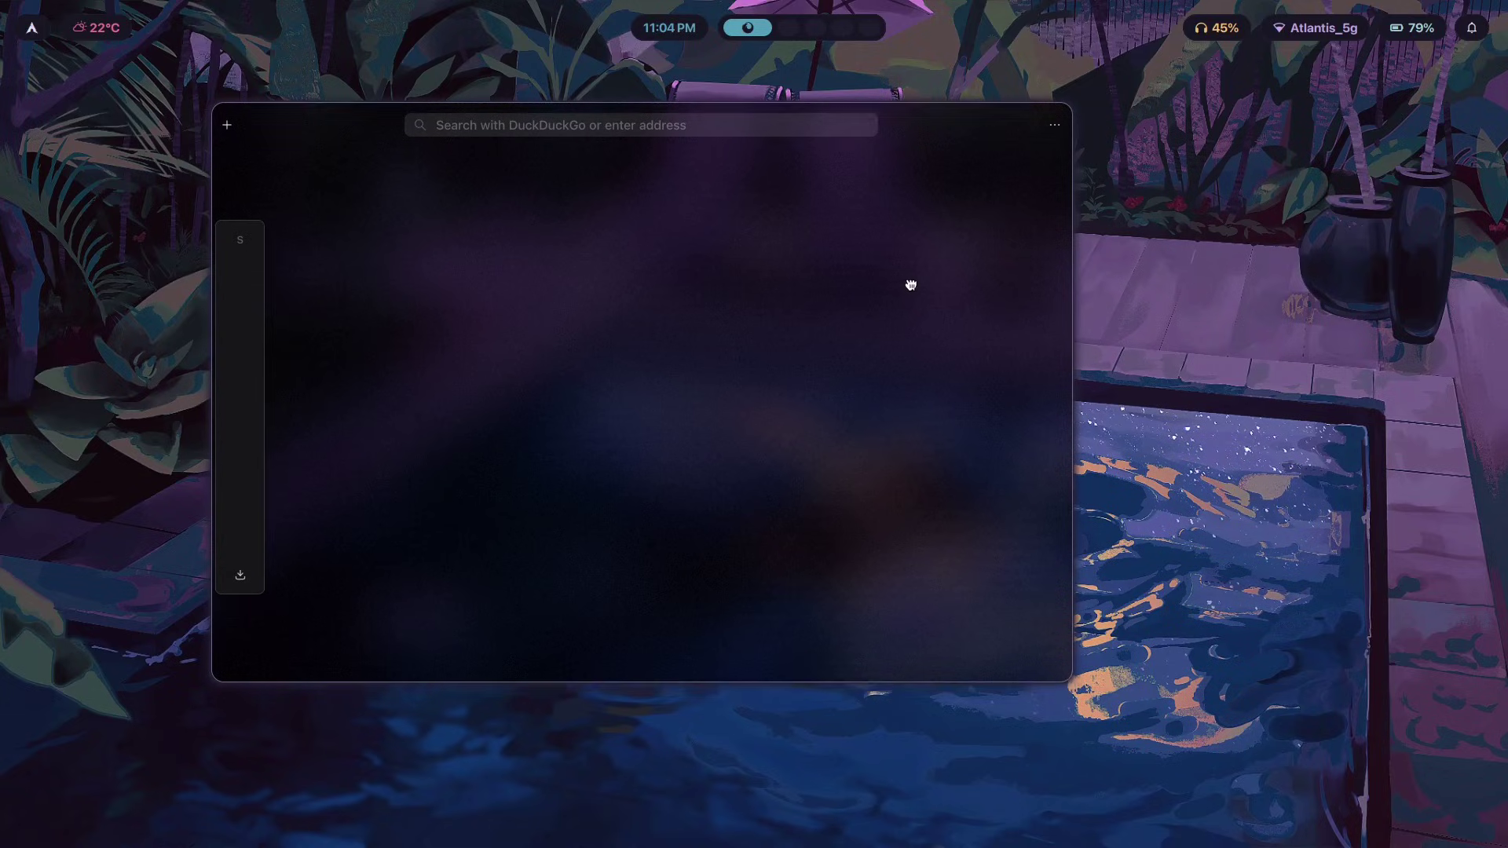
left_click_drag(909, 283, 898, 273)
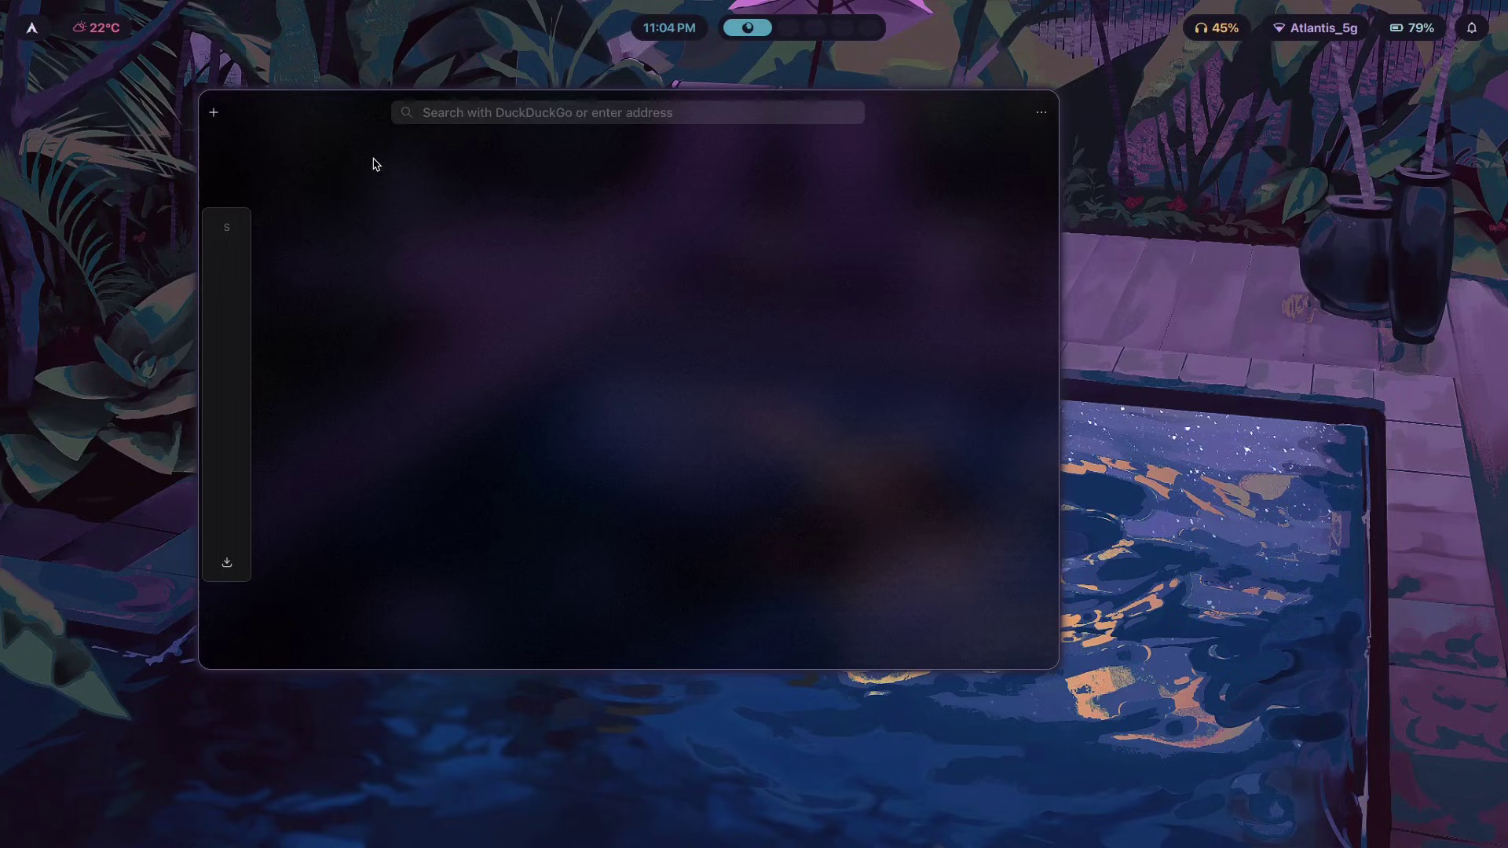
key("super+c")
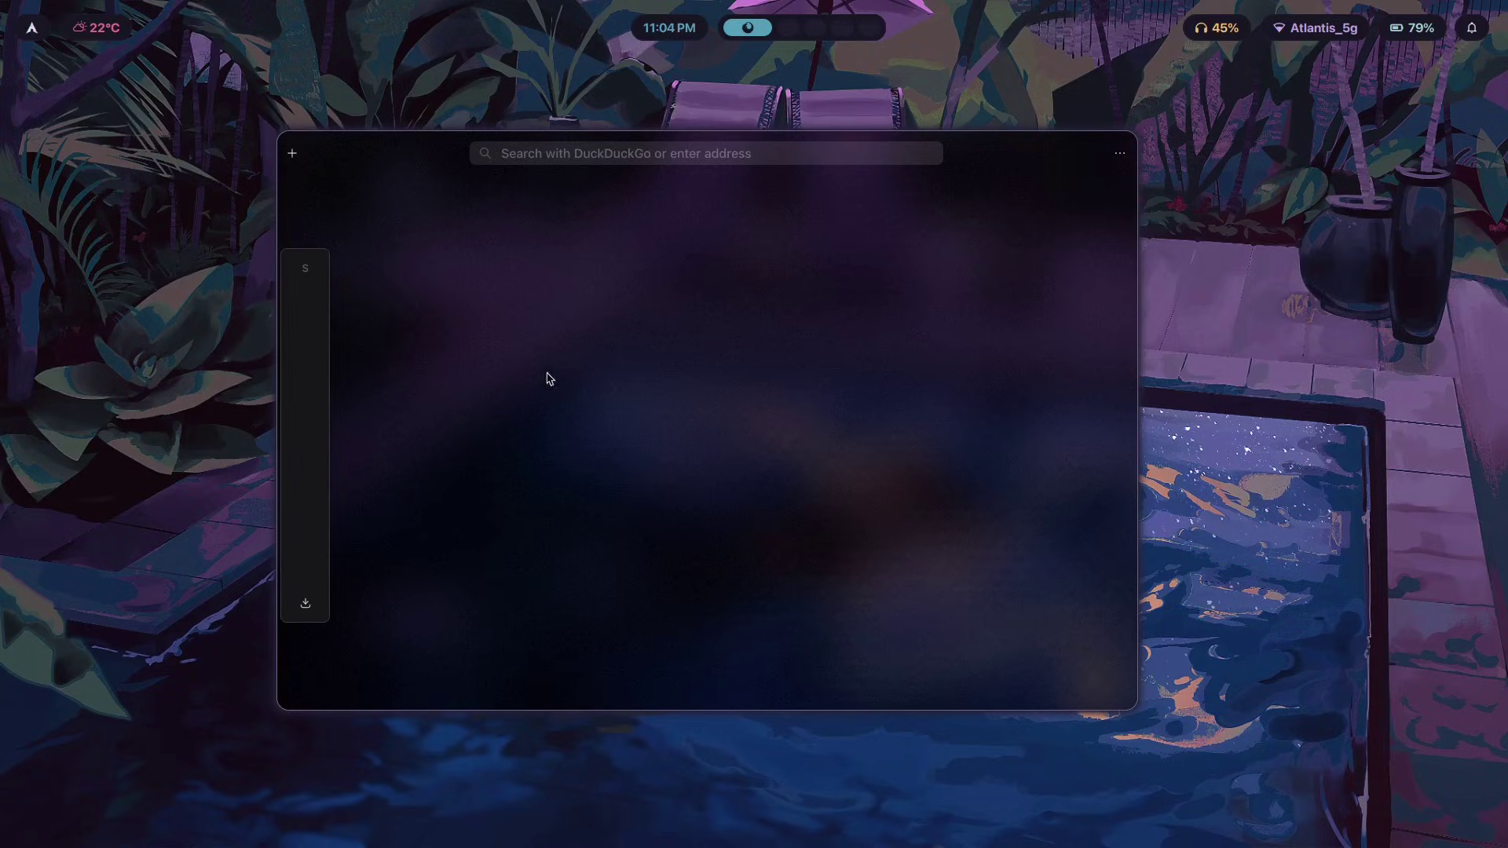
key("super+v")
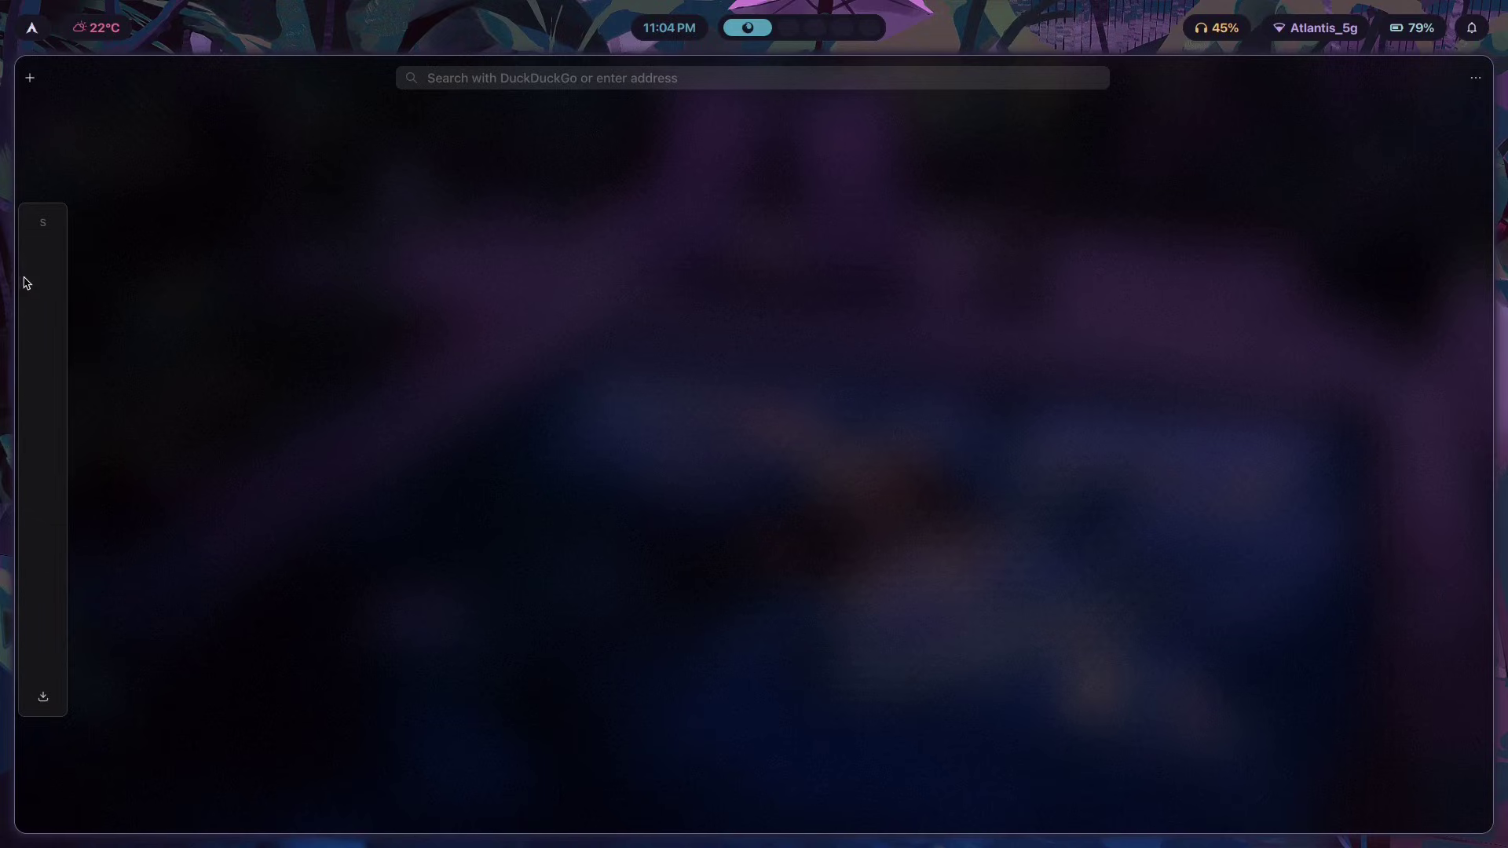
Step: Load youtube.com in the browser
left_click(590, 81)
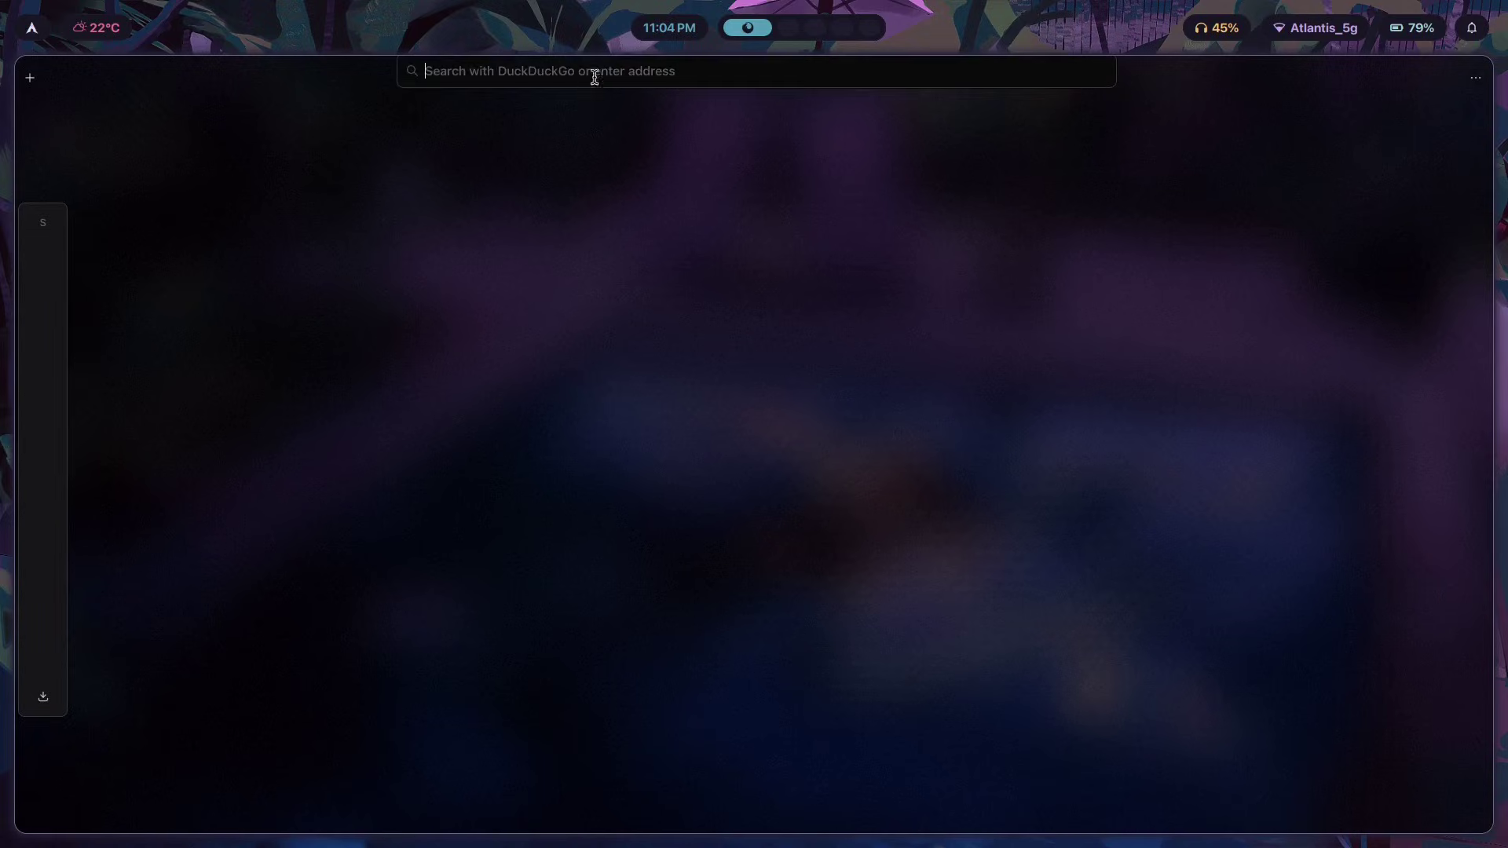
type("youtube.")
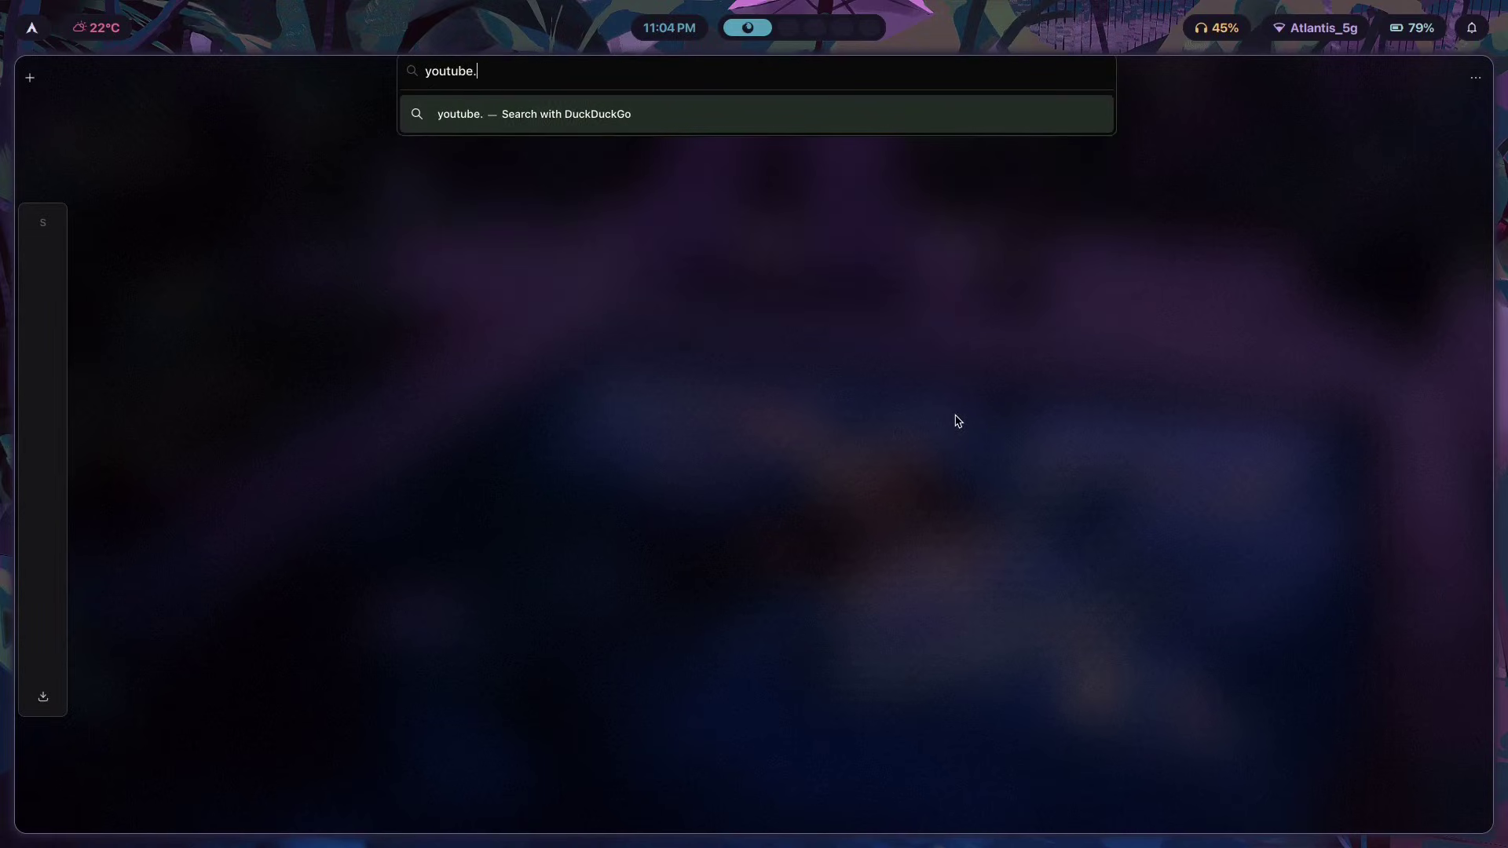
key("Return")
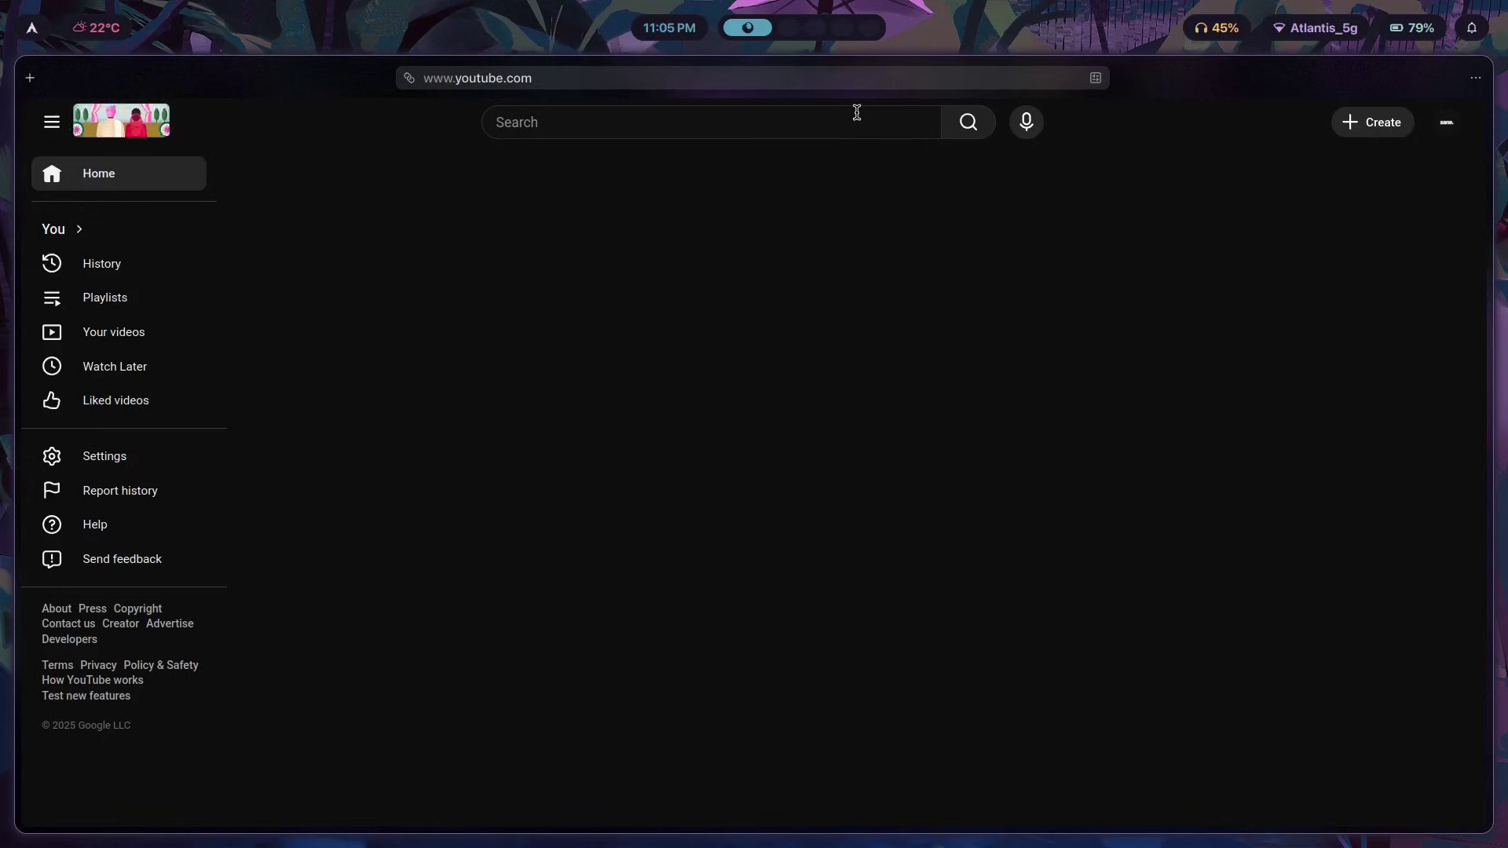
Step: Set the browser's compact mode to hide both the sidebar and the toolbar
right_click(296, 74)
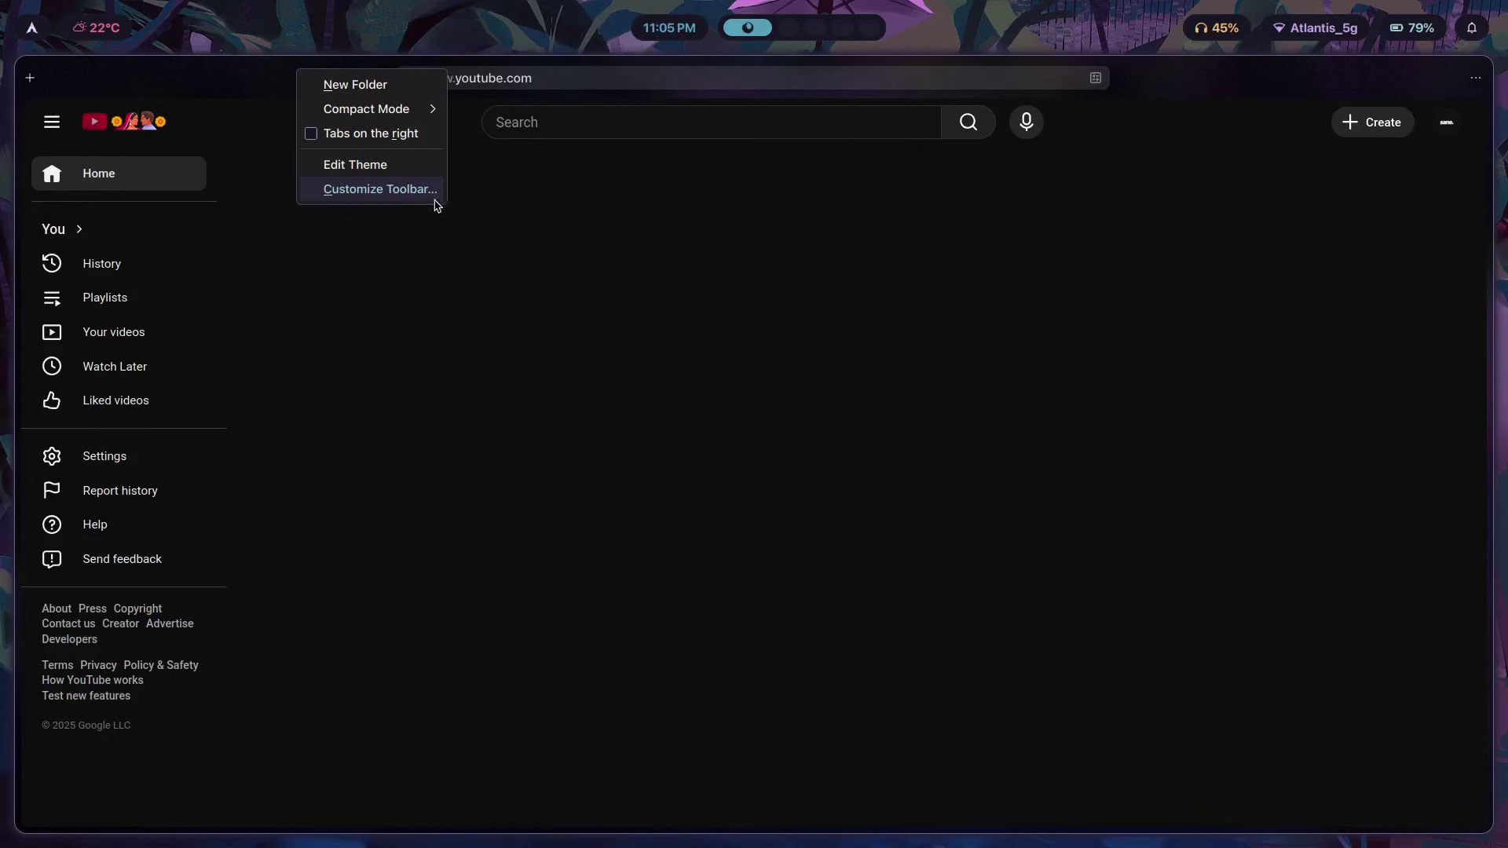
mouse_move(424, 115)
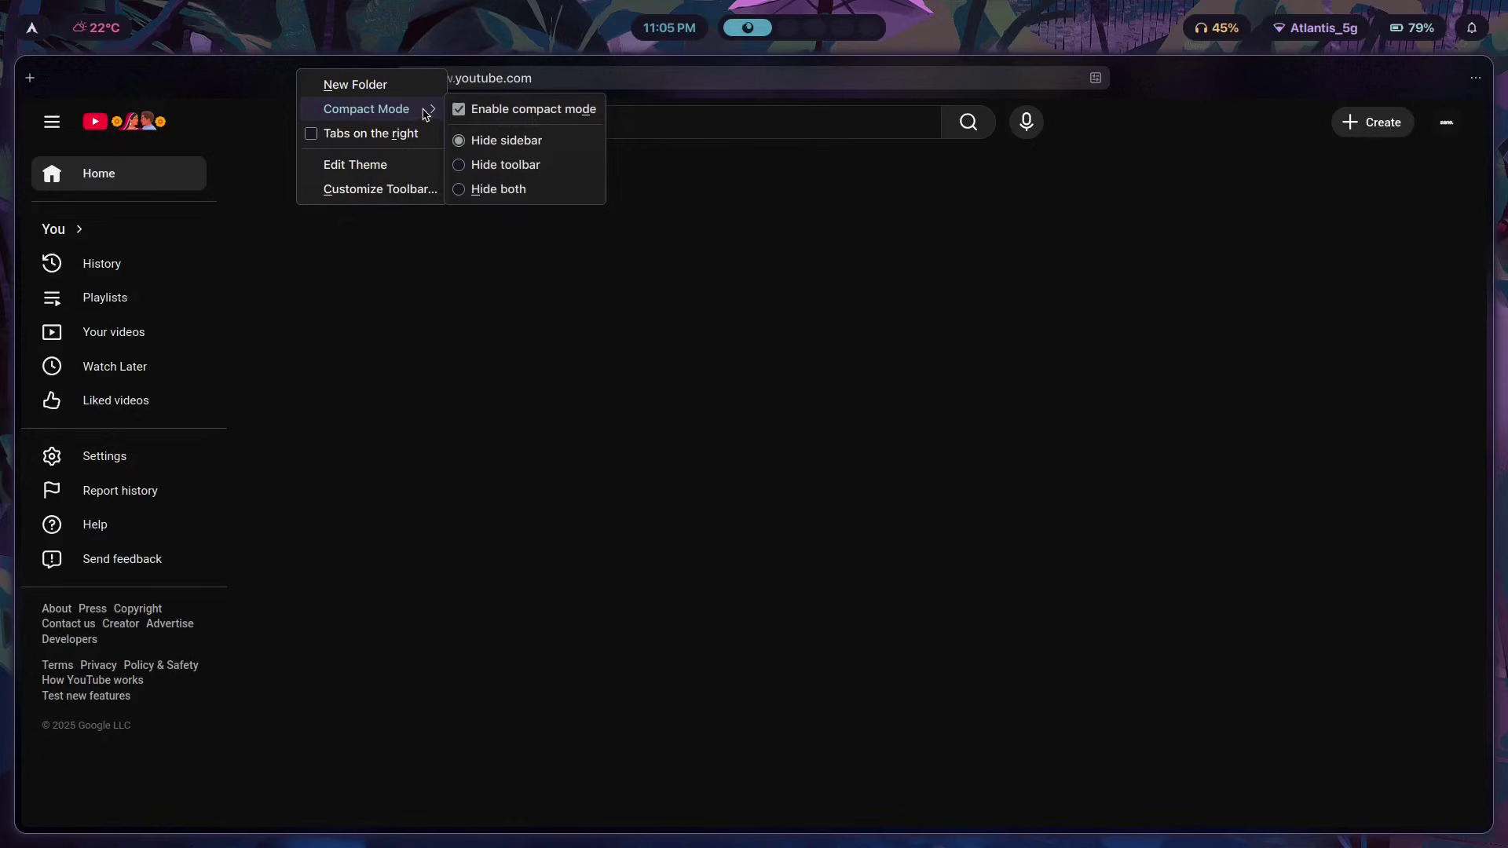
left_click(503, 189)
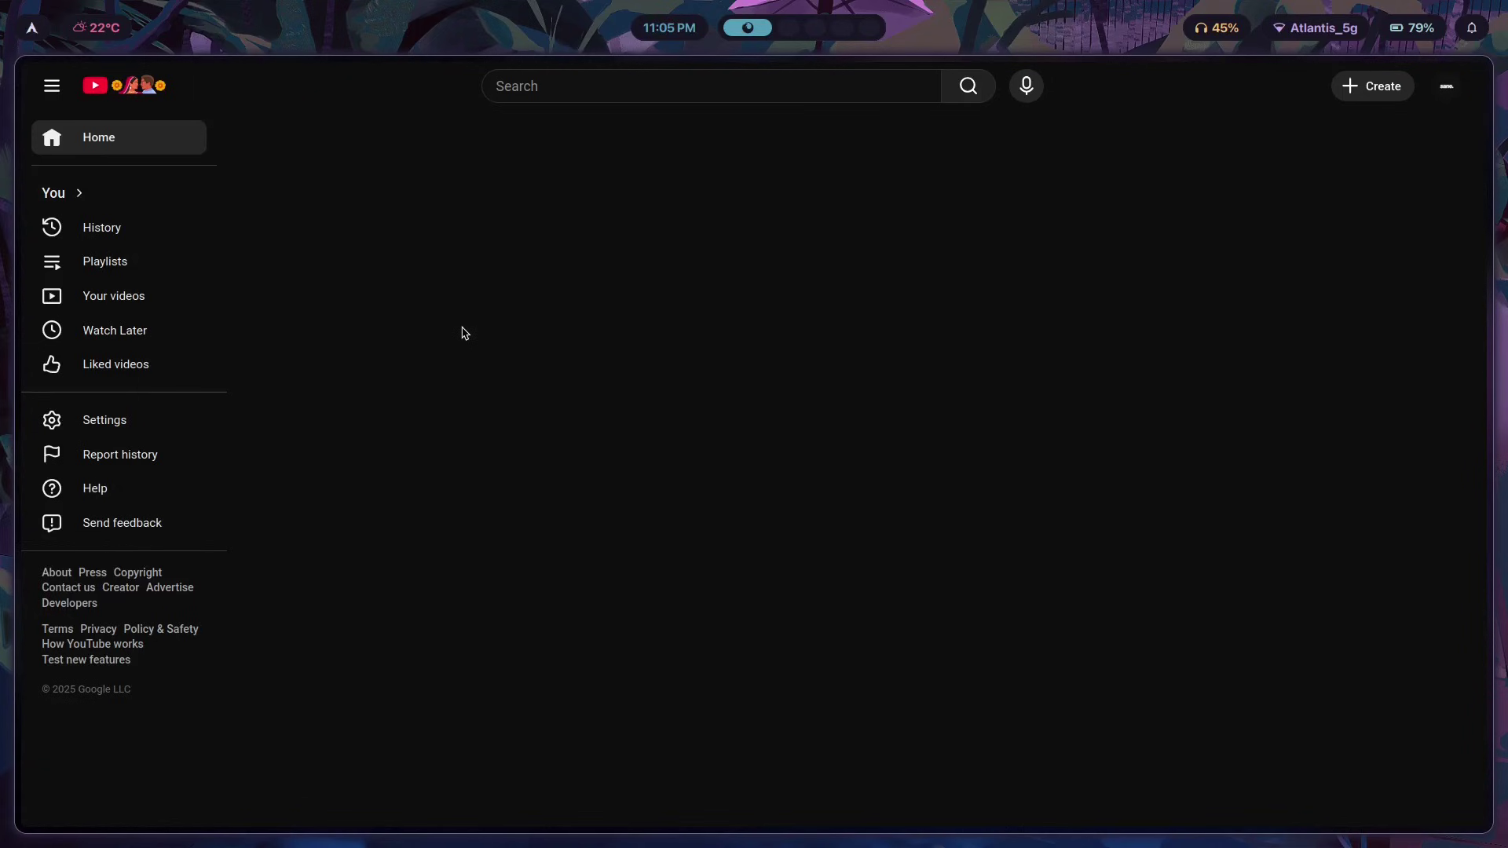
Step: Float the YouTube window, reposition it on the desktop, and return it to the tiled layout
key("super+v")
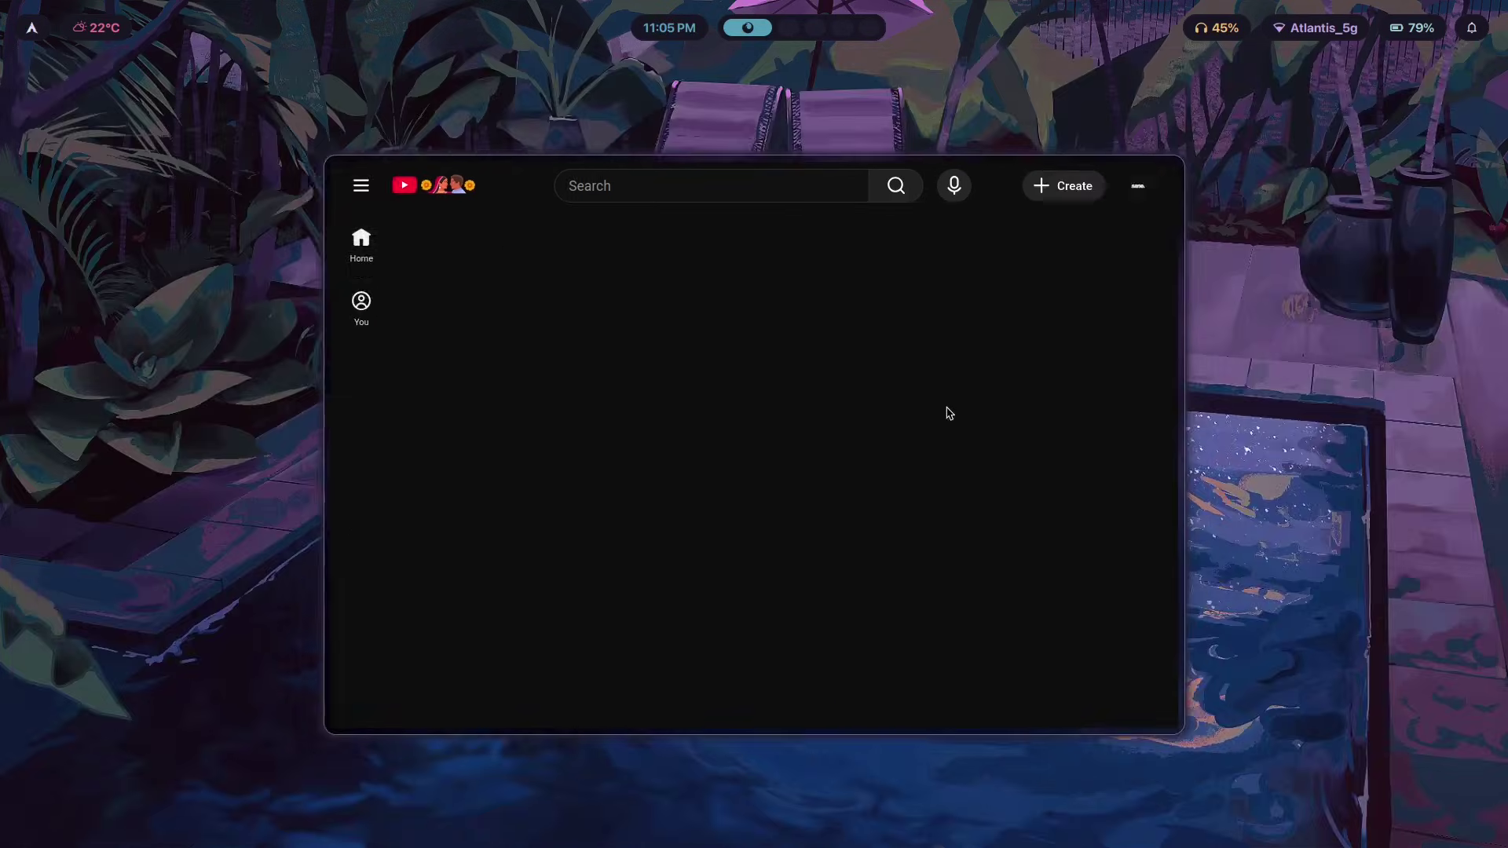
left_click_drag(948, 413, 811, 330)
key("super+v")
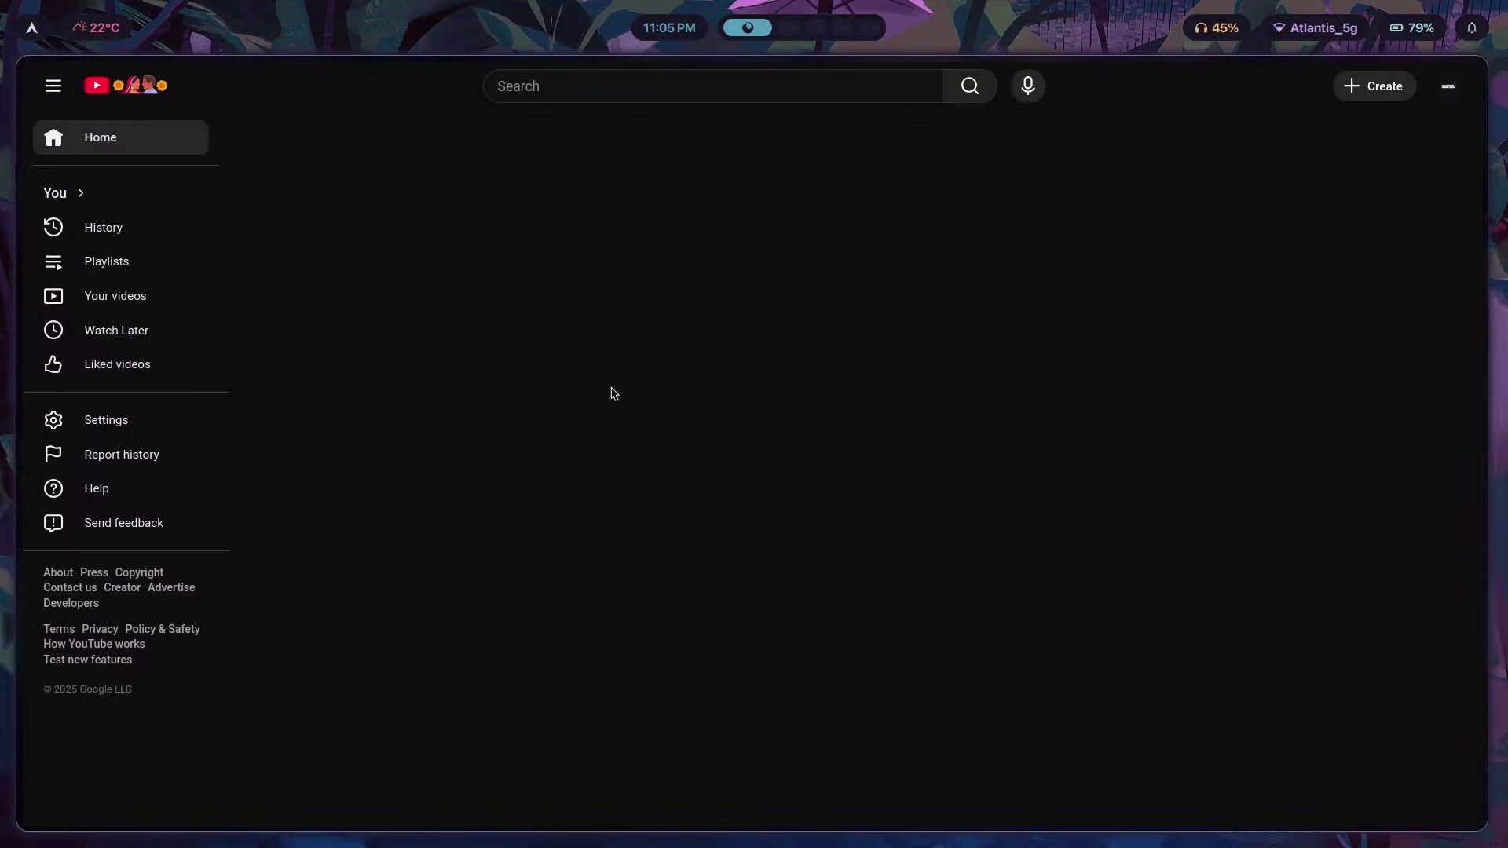
Step: Set the browser's compact mode to hide only the sidebar
mouse_move(593, 63)
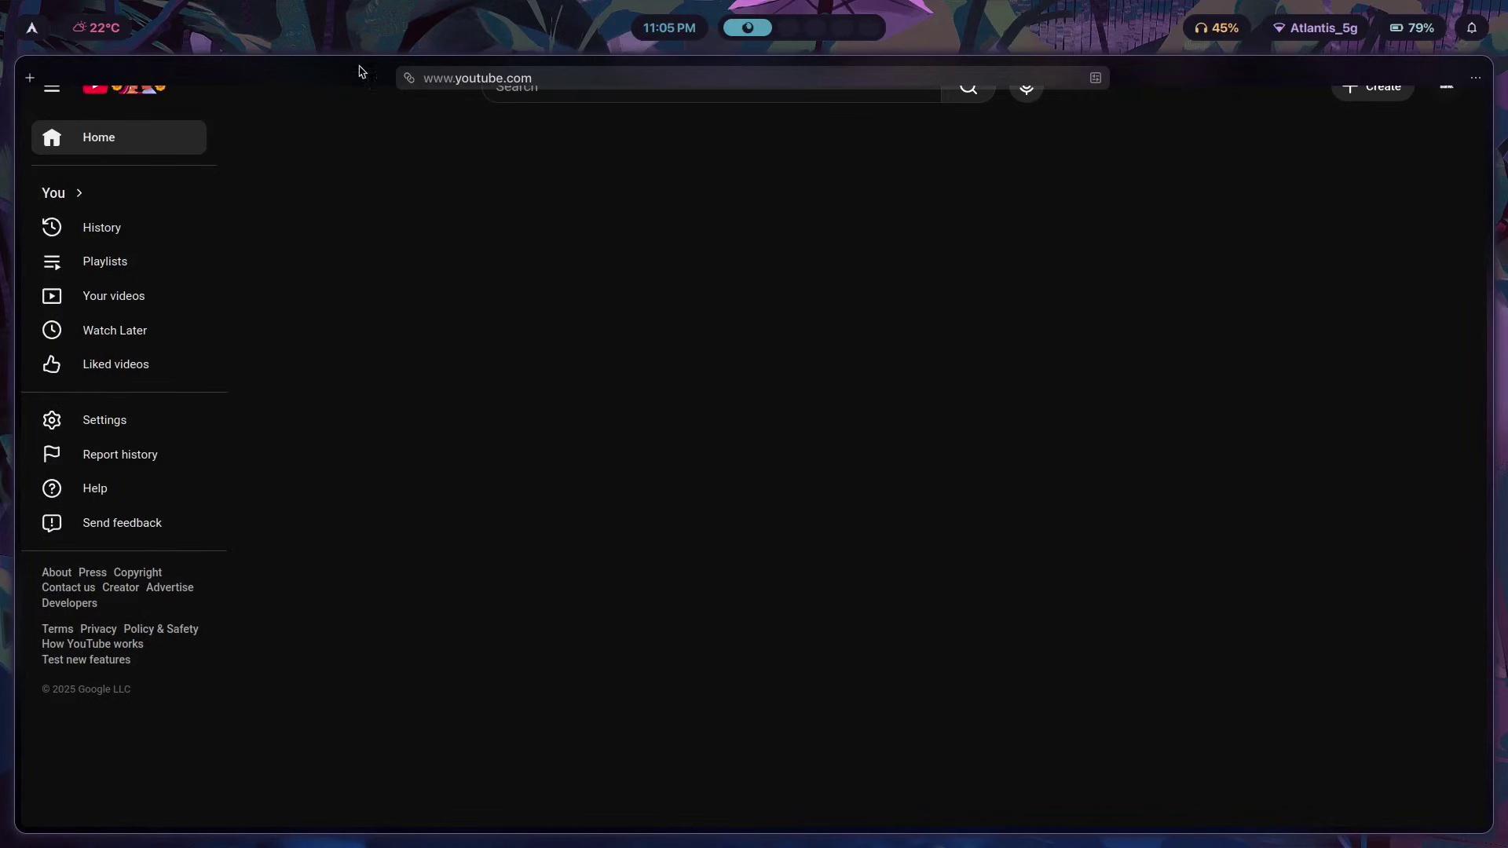
right_click(271, 72)
mouse_move(377, 111)
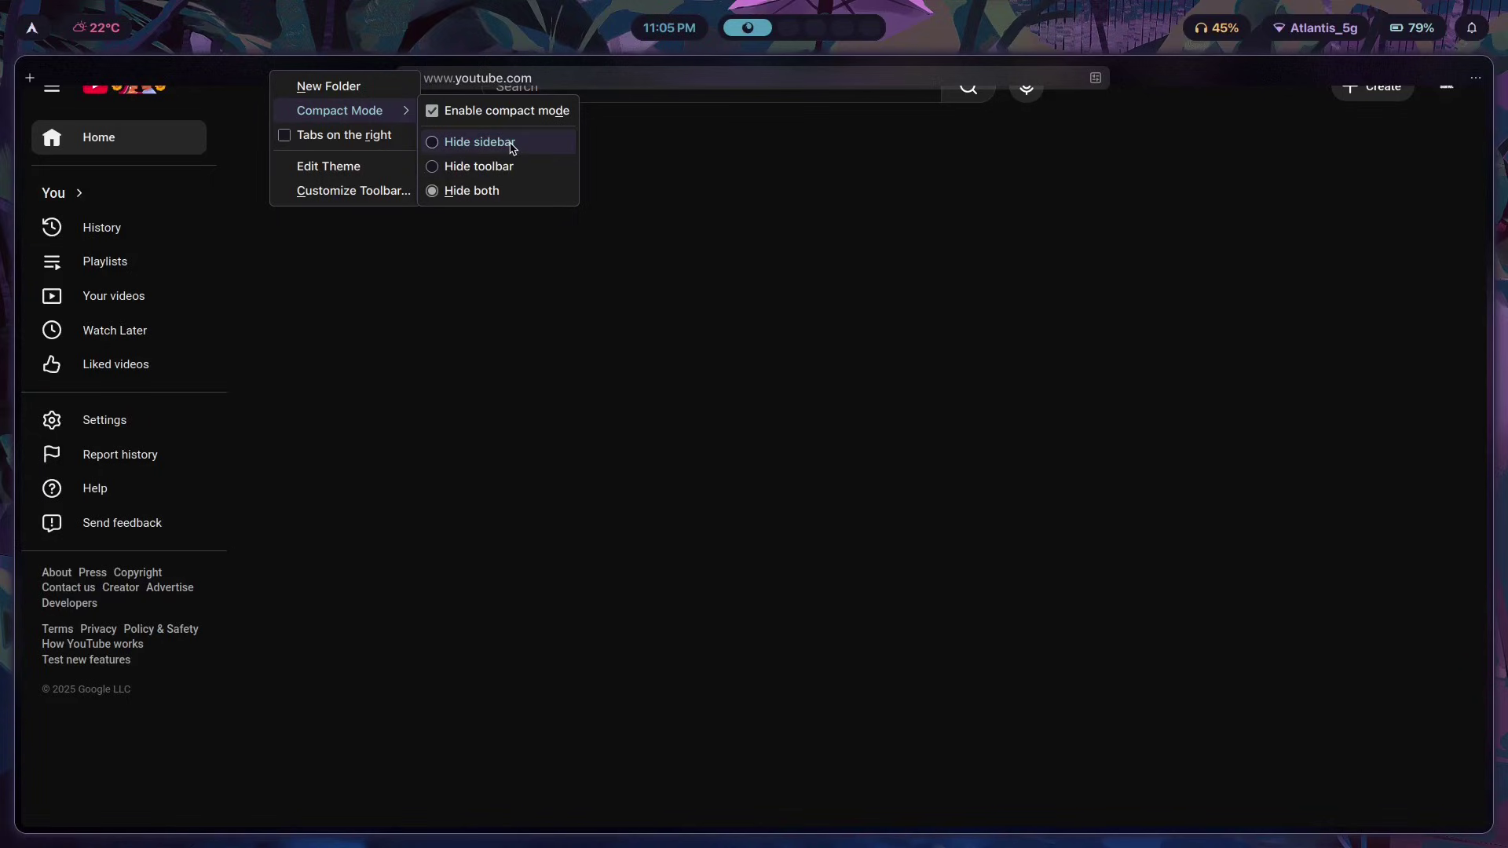
left_click(509, 143)
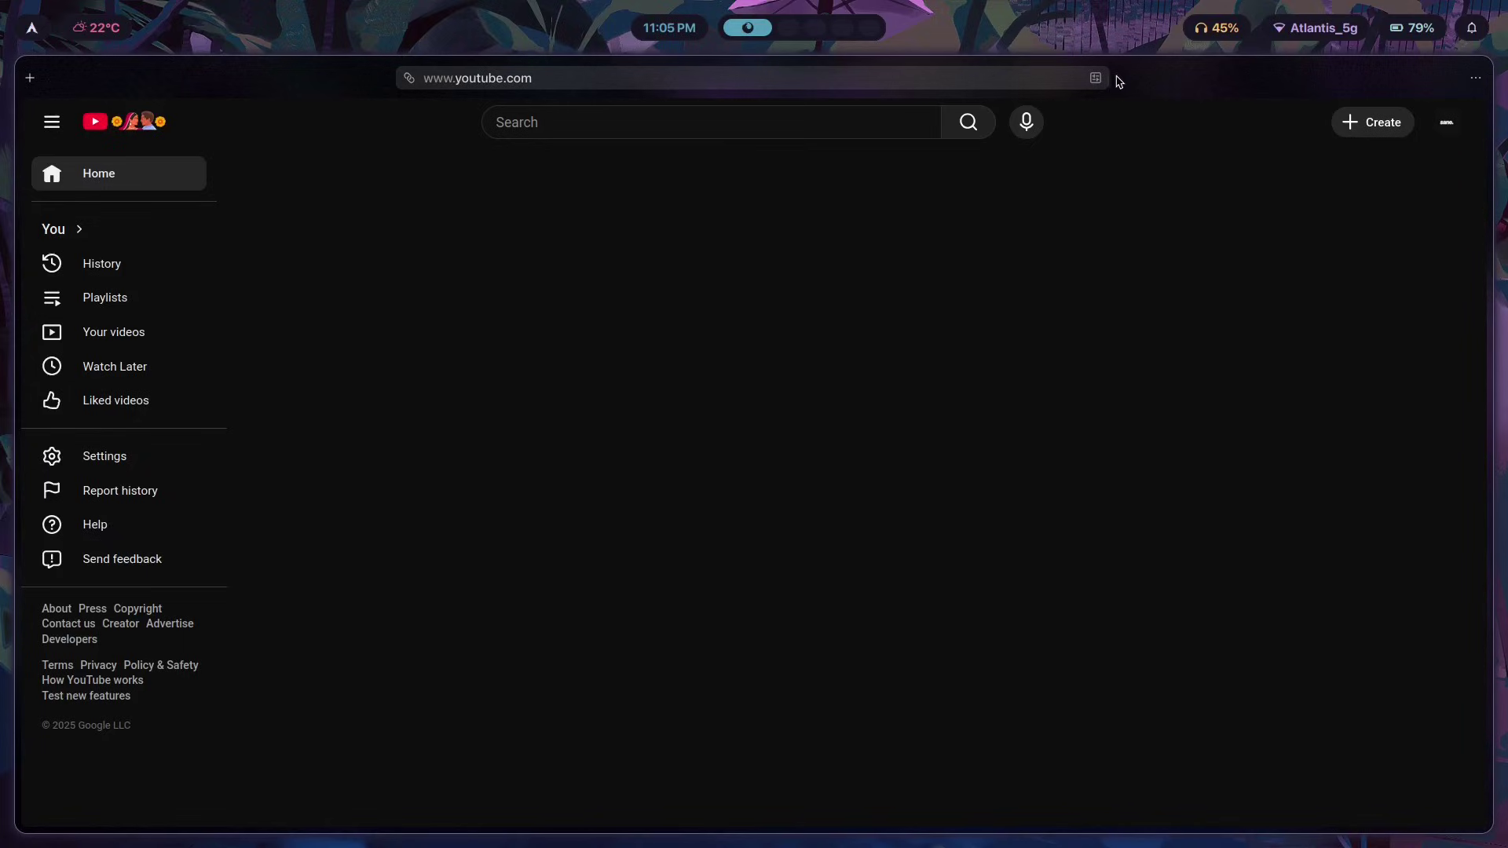
Step: Open the browser settings and look through the General options from startup down to the network settings
left_click(1476, 77)
left_click(1374, 567)
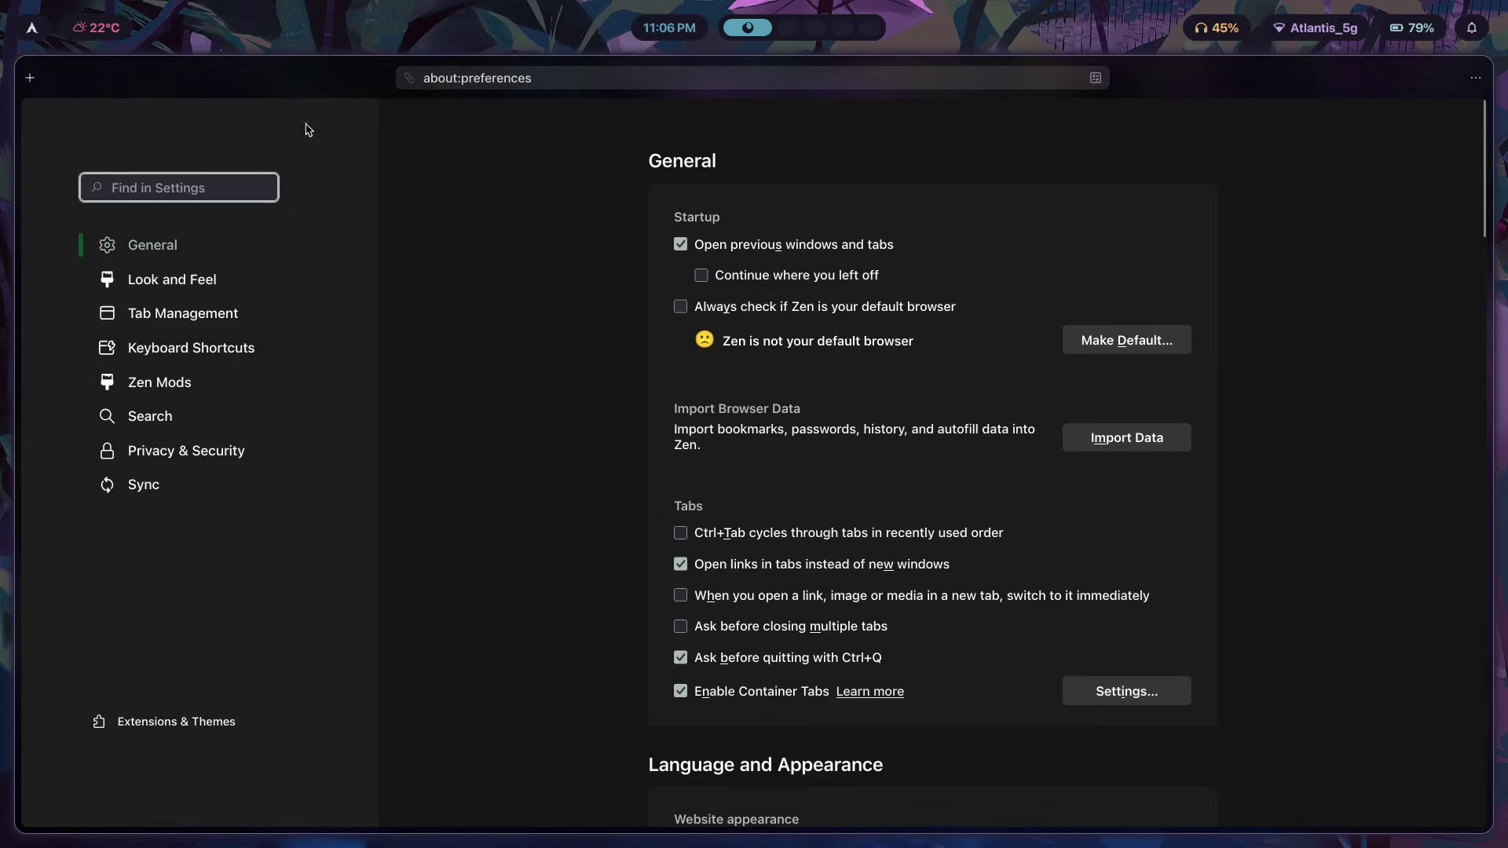
scroll(888, 304, "down", 15)
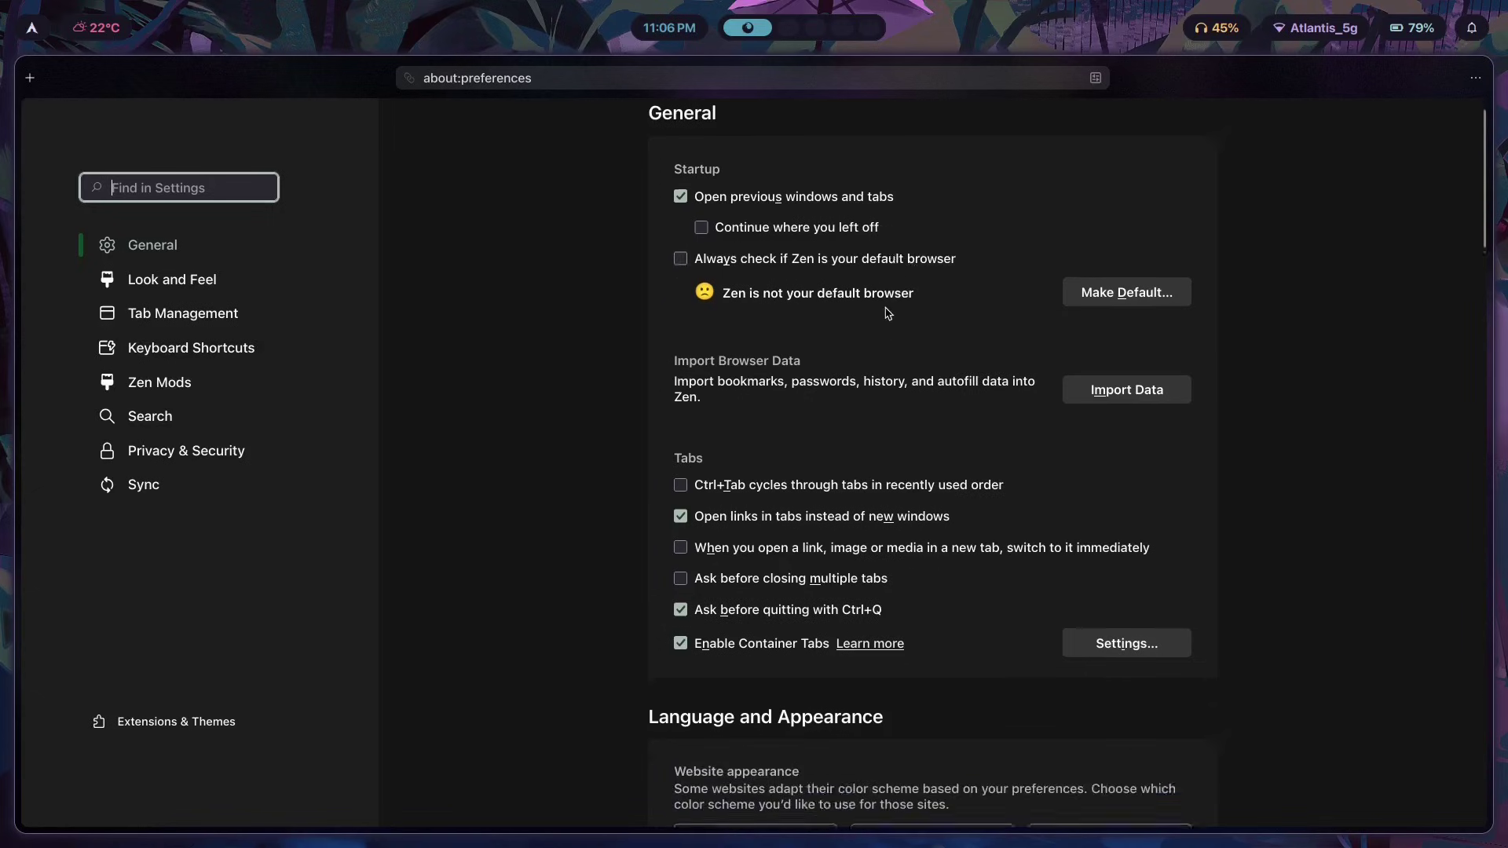
scroll(911, 500, "up", 15)
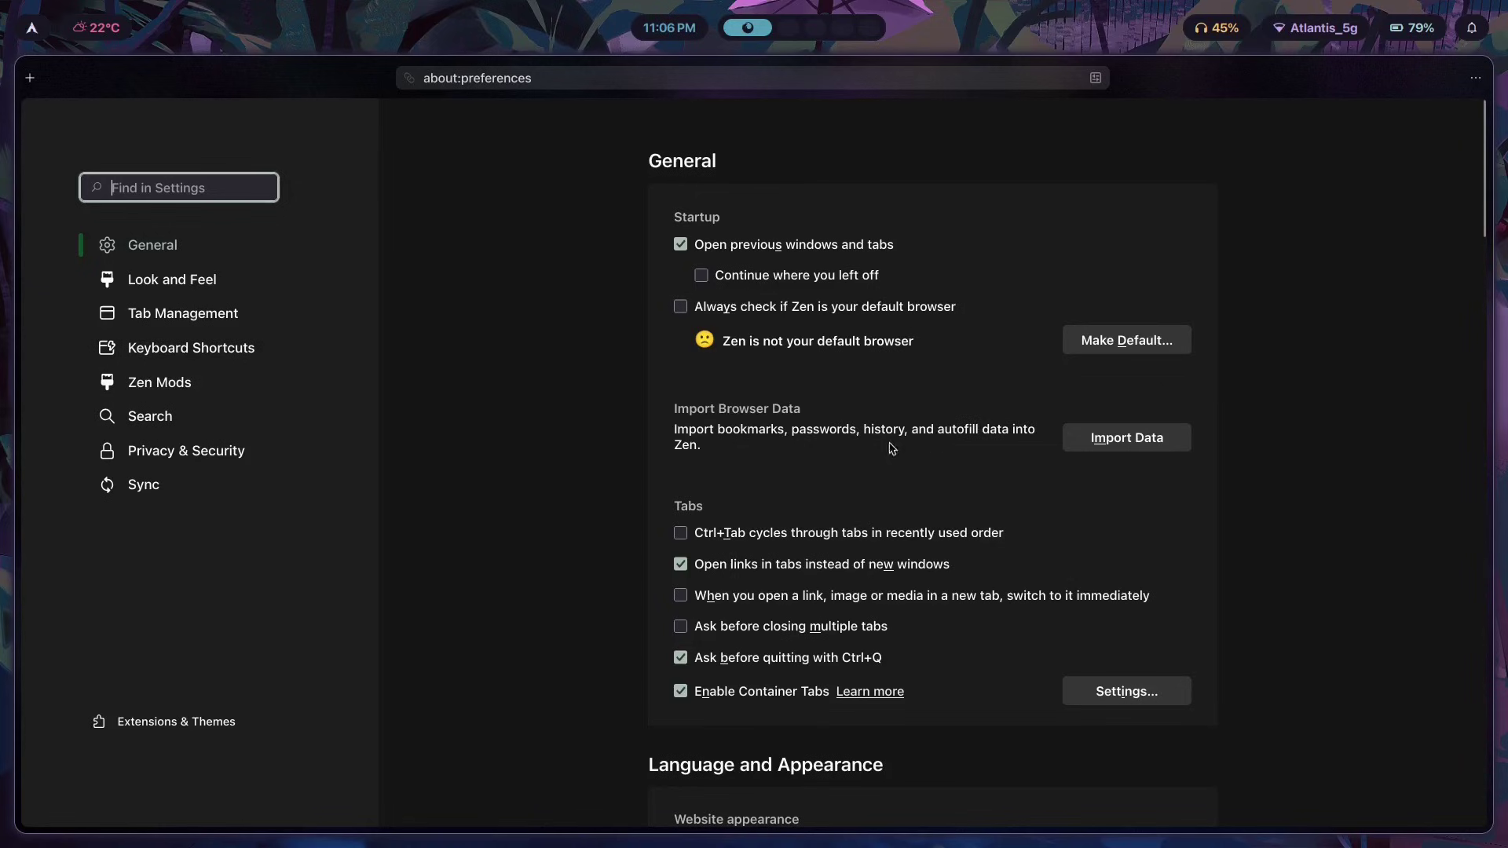
scroll(895, 562, "down", 5)
scroll(895, 562, "down", 20)
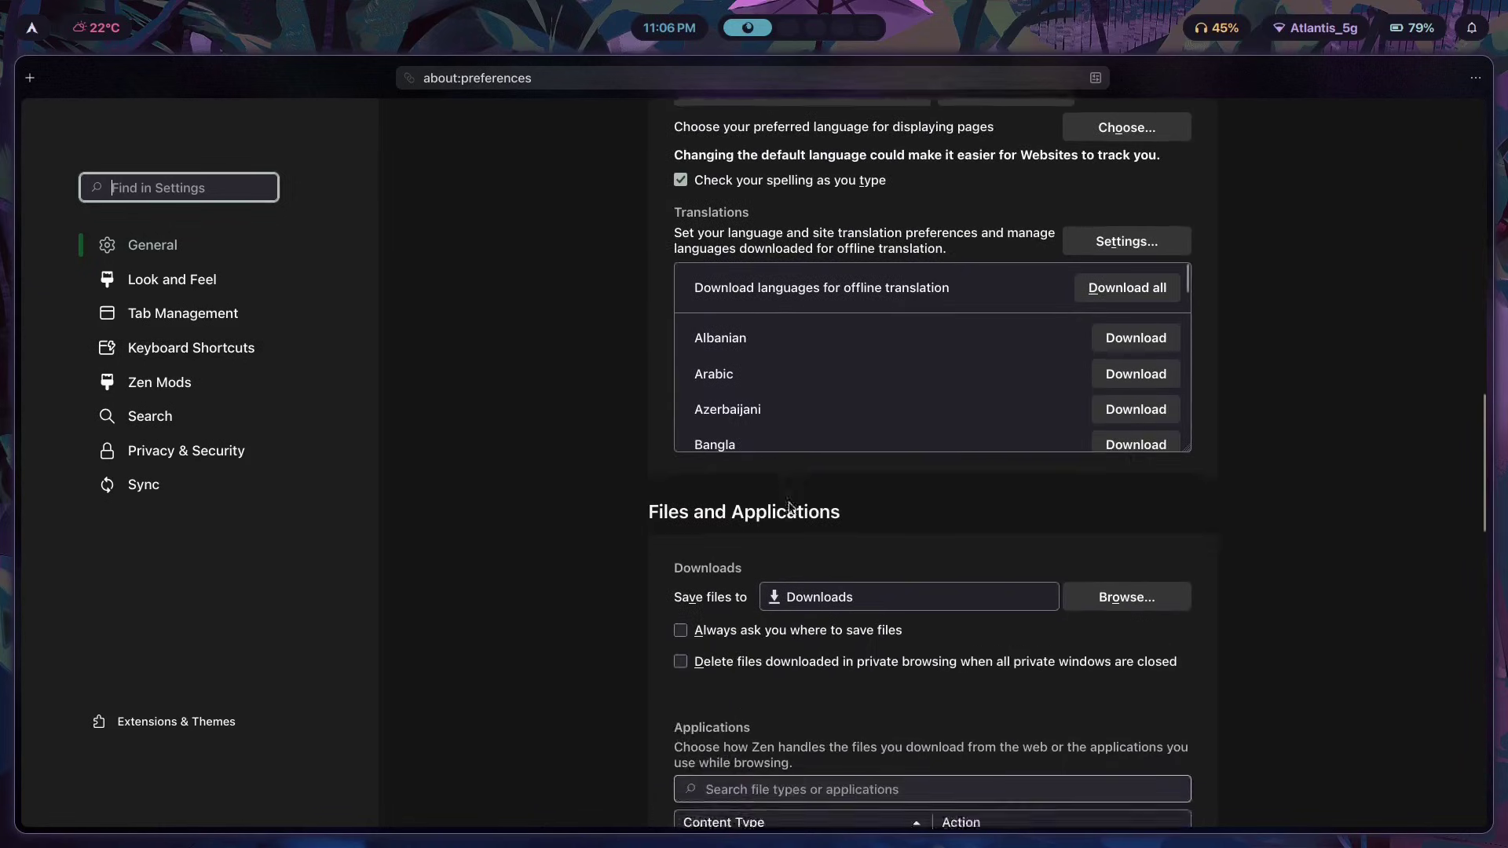
scroll(797, 460, "down", 3)
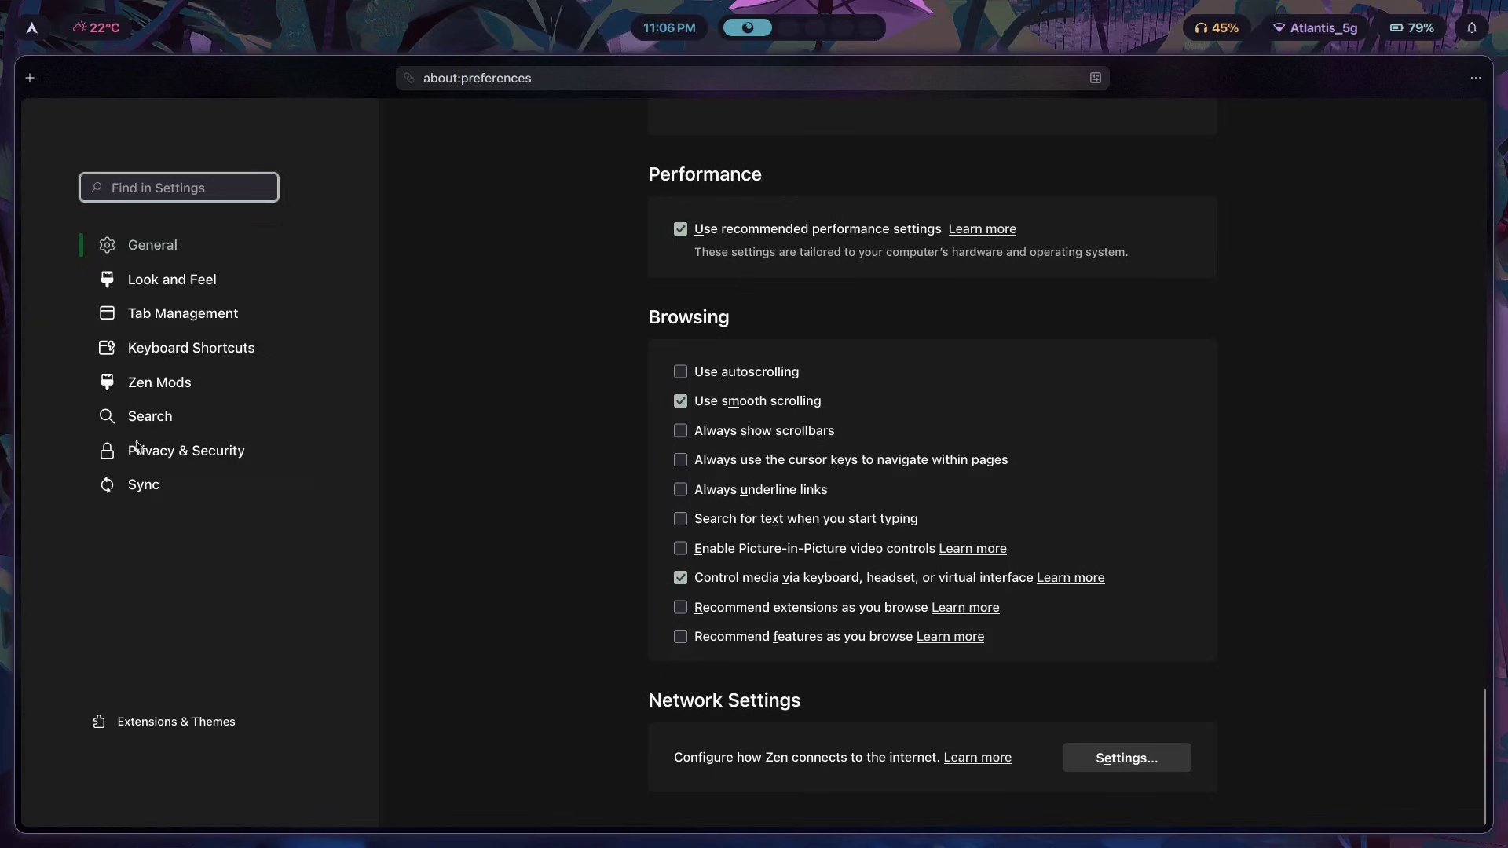
Step: Examine the Search settings for suggestions, address bar and search shortcuts, and check how the floating address bar looks
left_click(240, 284)
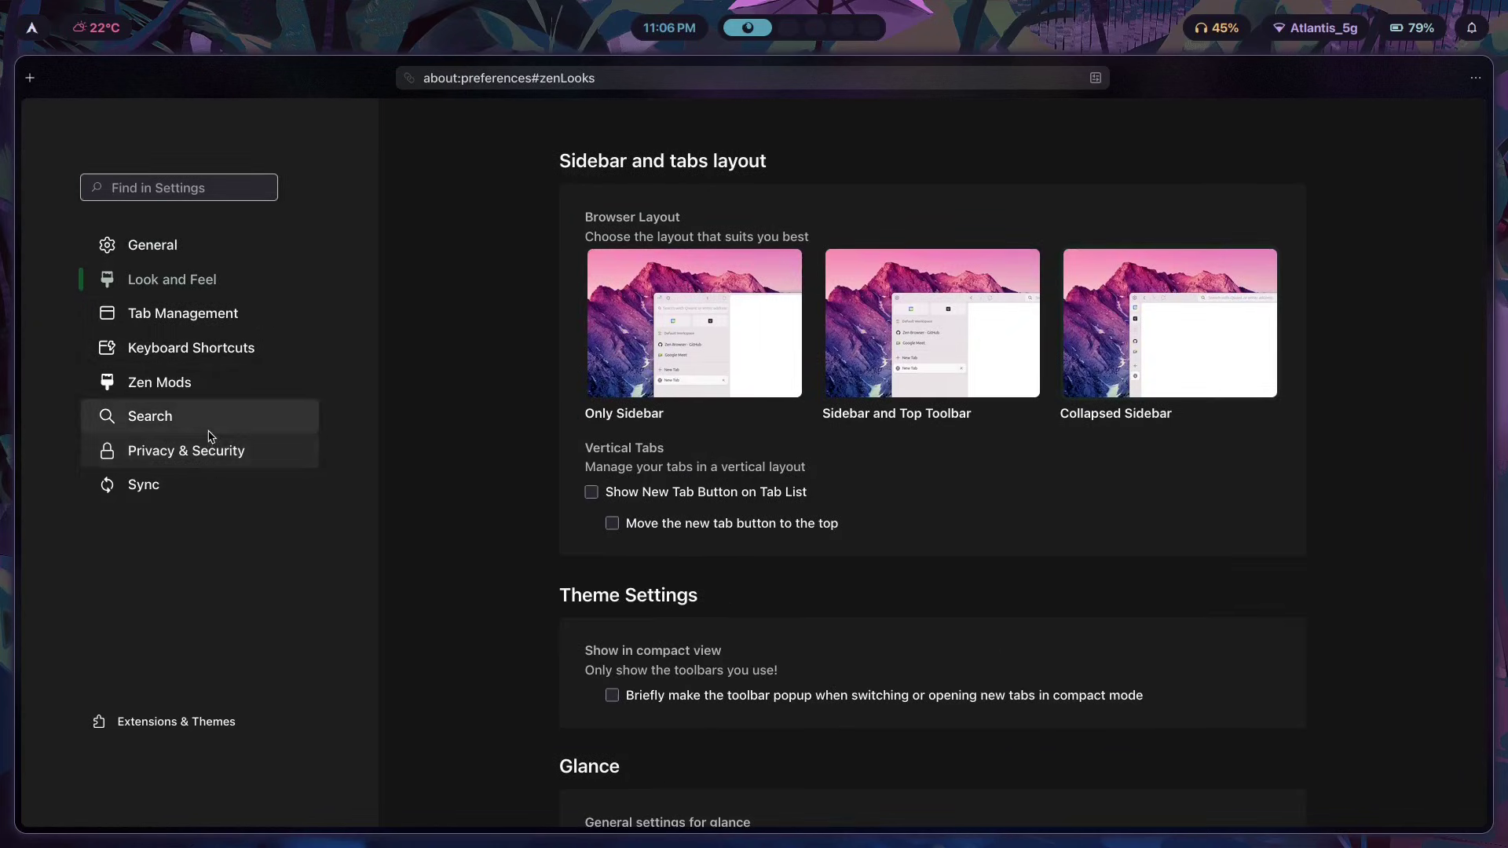
left_click(157, 416)
scroll(832, 471, "down", 10)
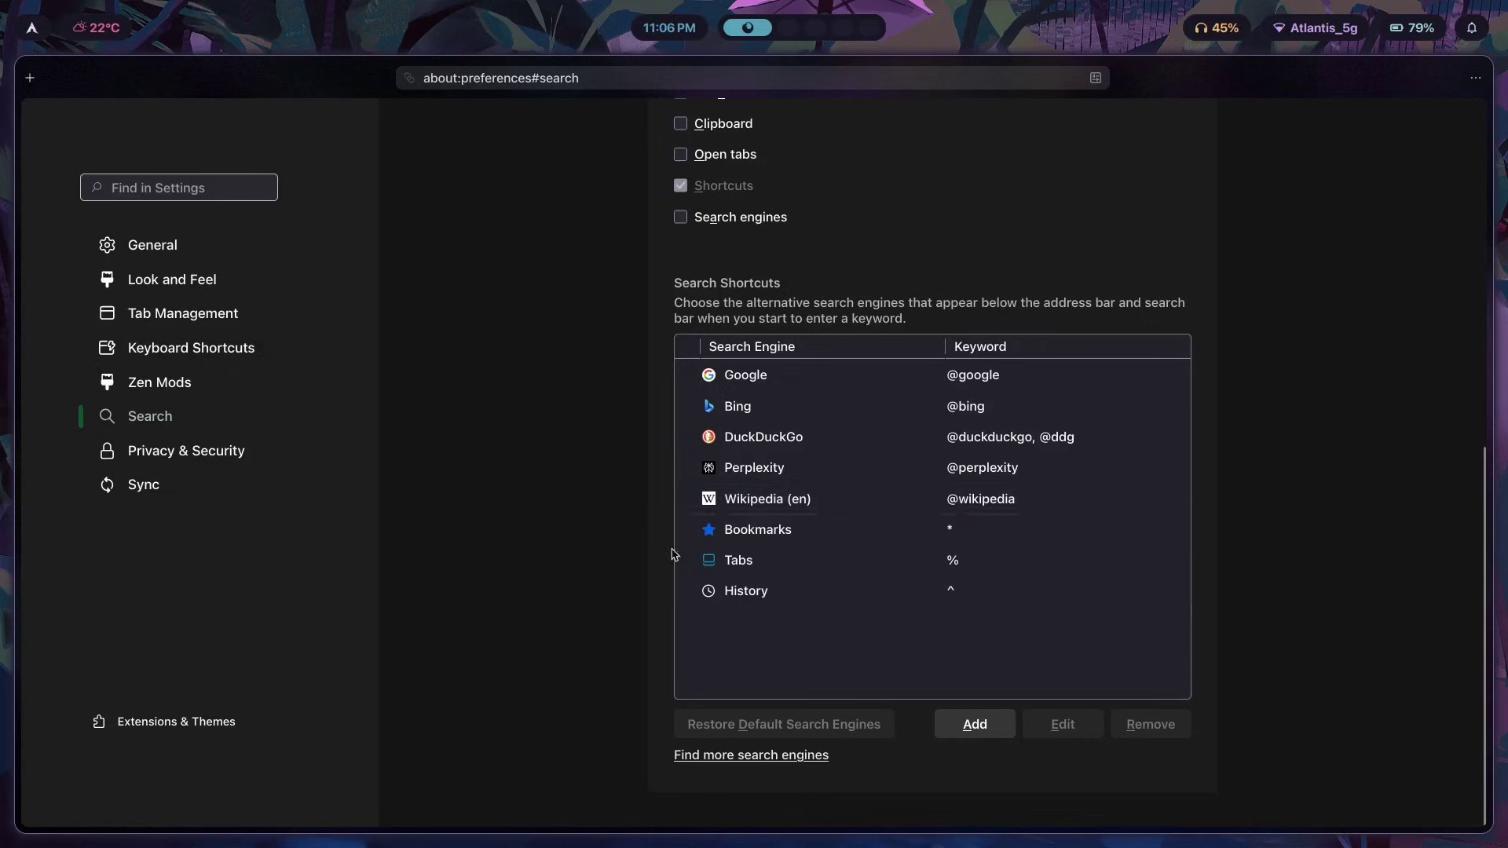
scroll(675, 554, "up", 5)
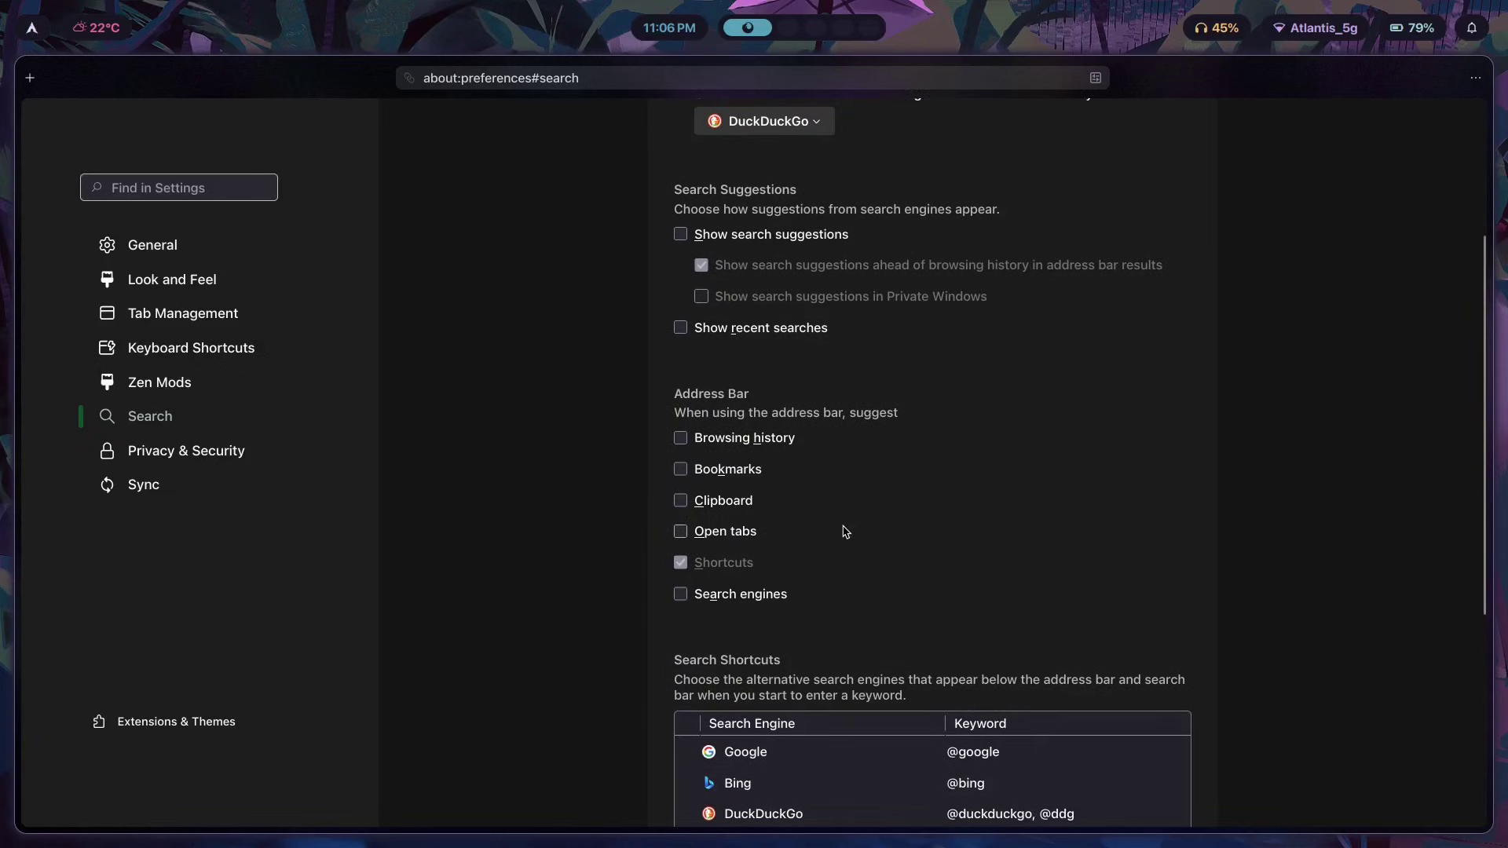
key("ctrl+l")
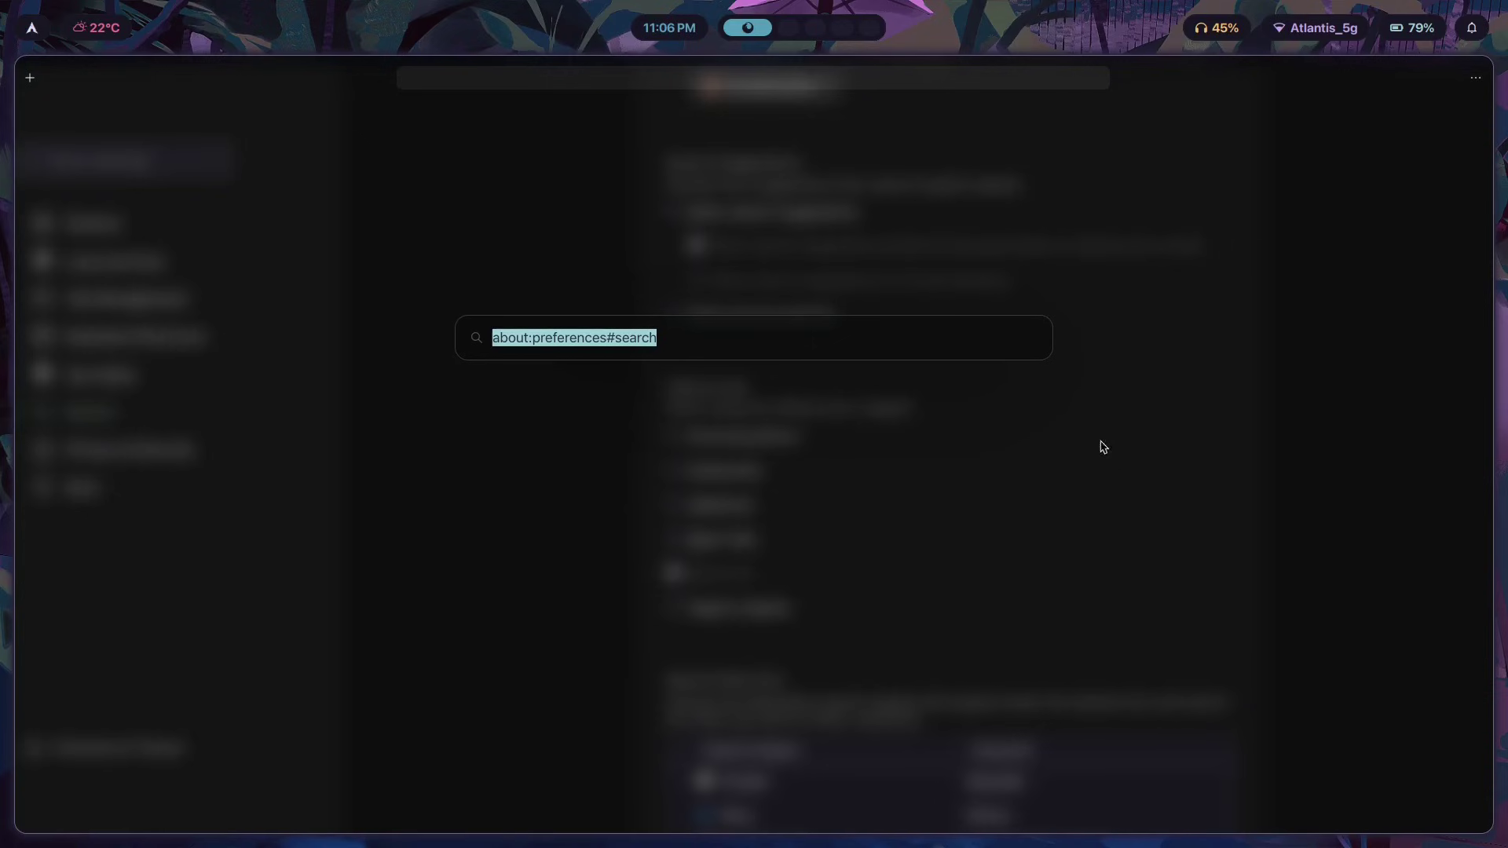
key("Escape")
key("ctrl+l")
key("Escape")
scroll(722, 518, "up", 2)
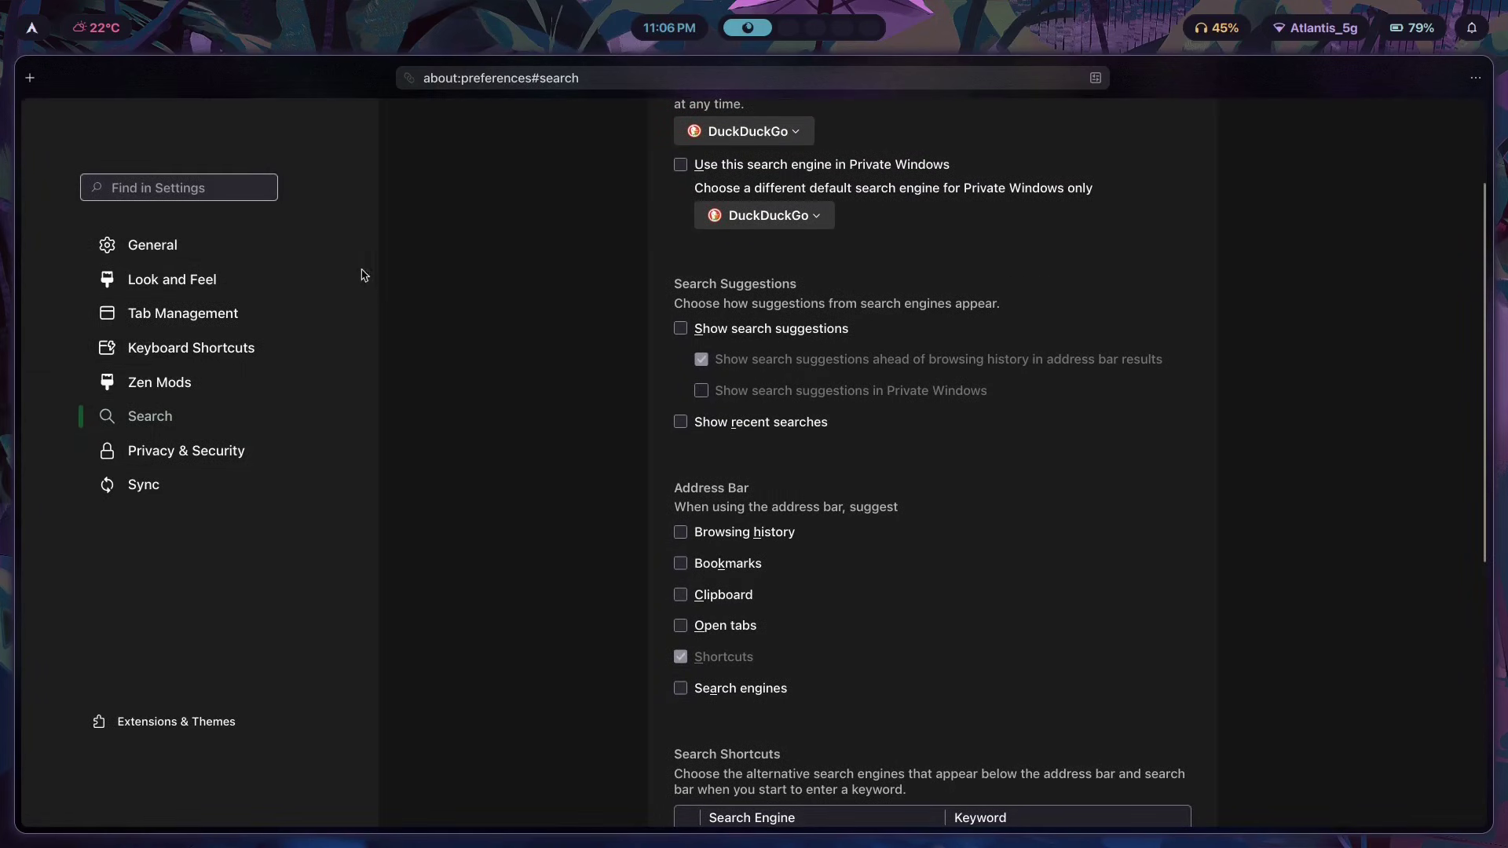
scroll(923, 468, "down", 2)
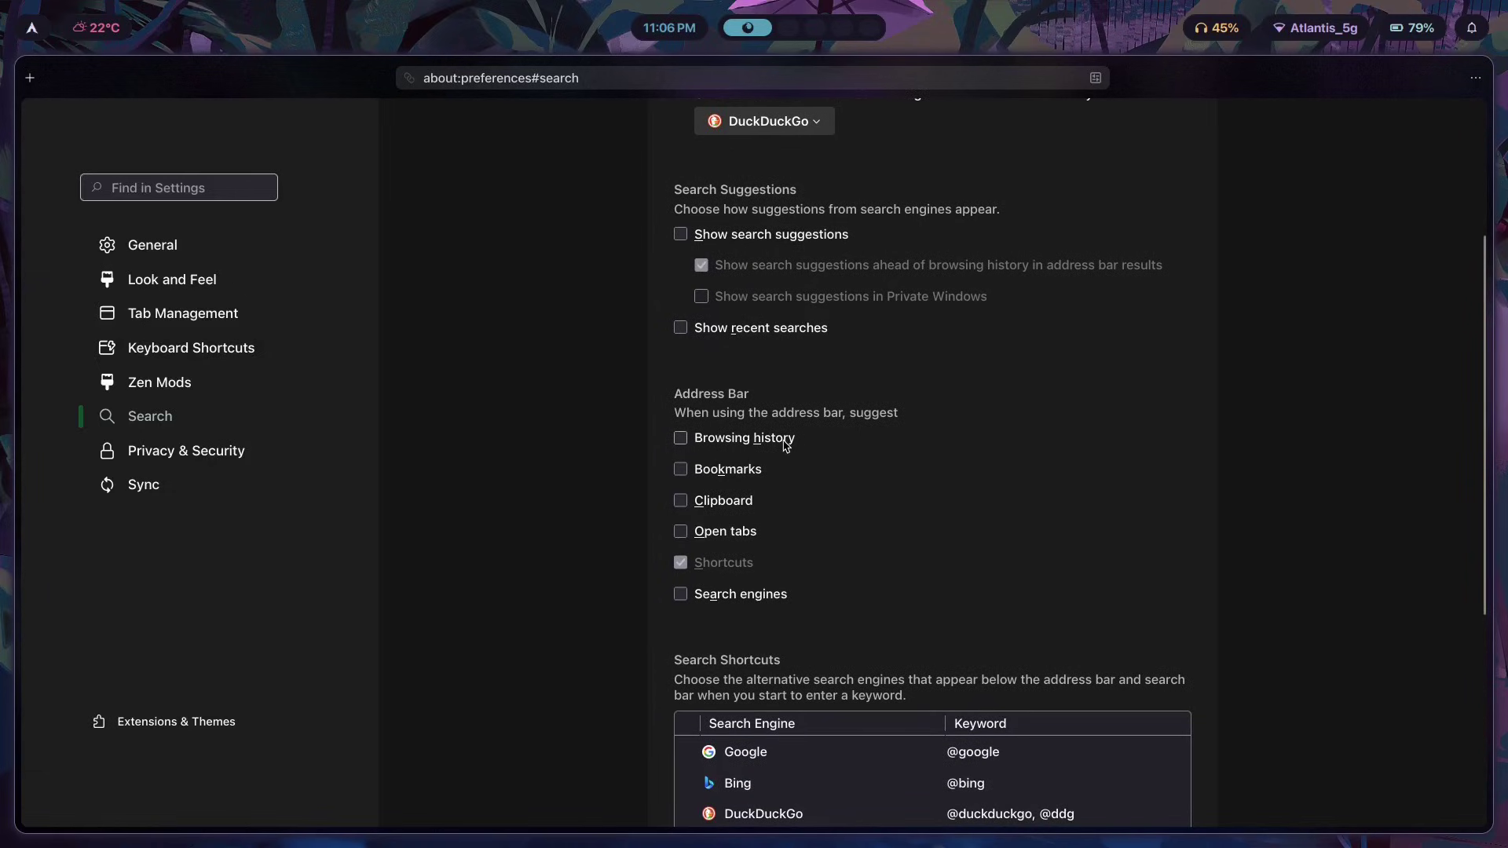
scroll(786, 445, "up", 5)
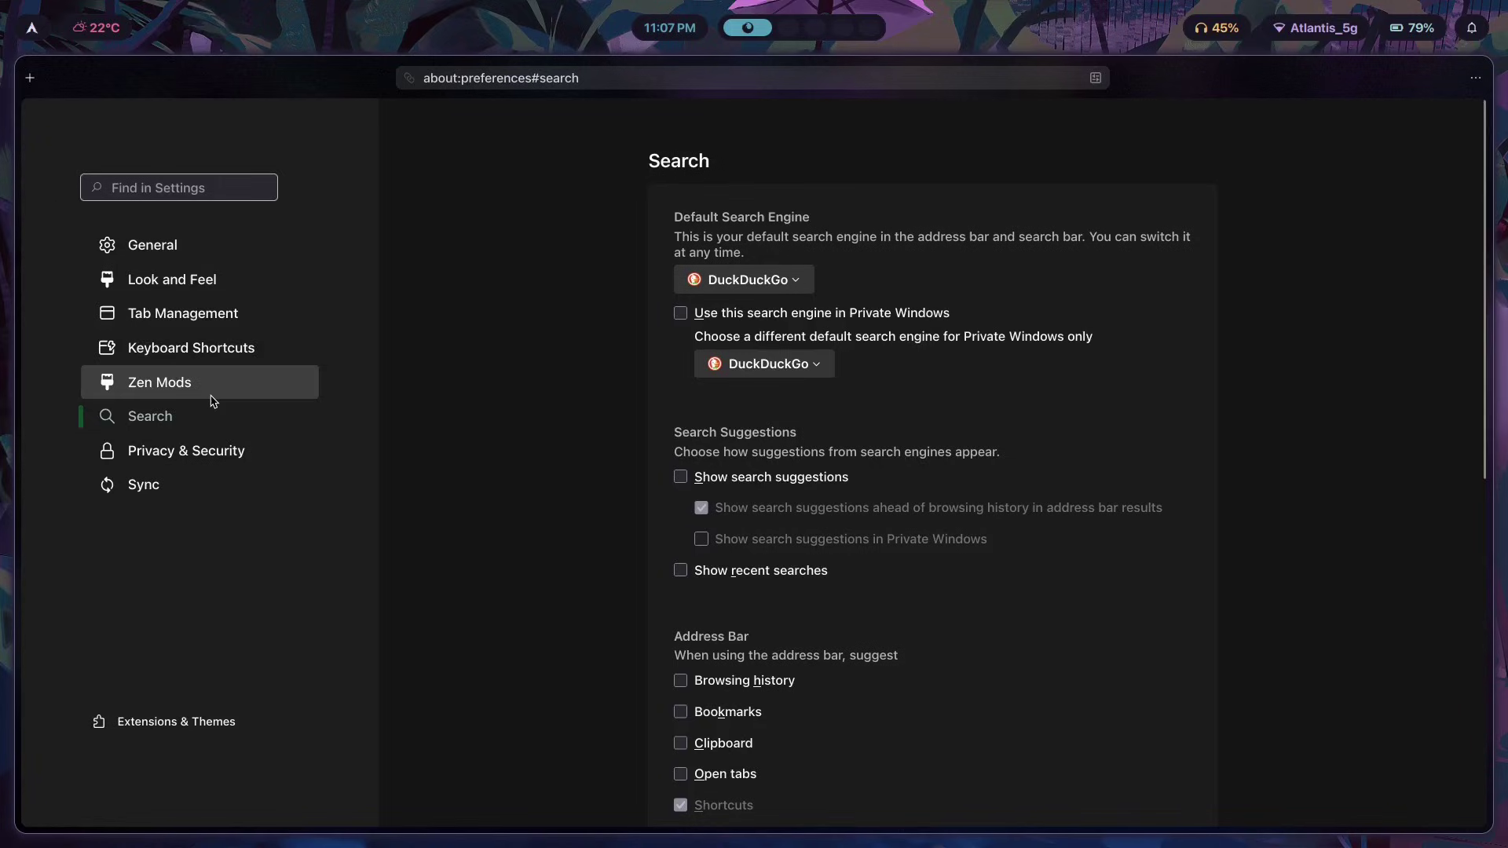
Step: Open the Zen Mods settings and review the installed mods, from Back Fwd Always Hidden to Transparent Zen
mouse_move(46, 279)
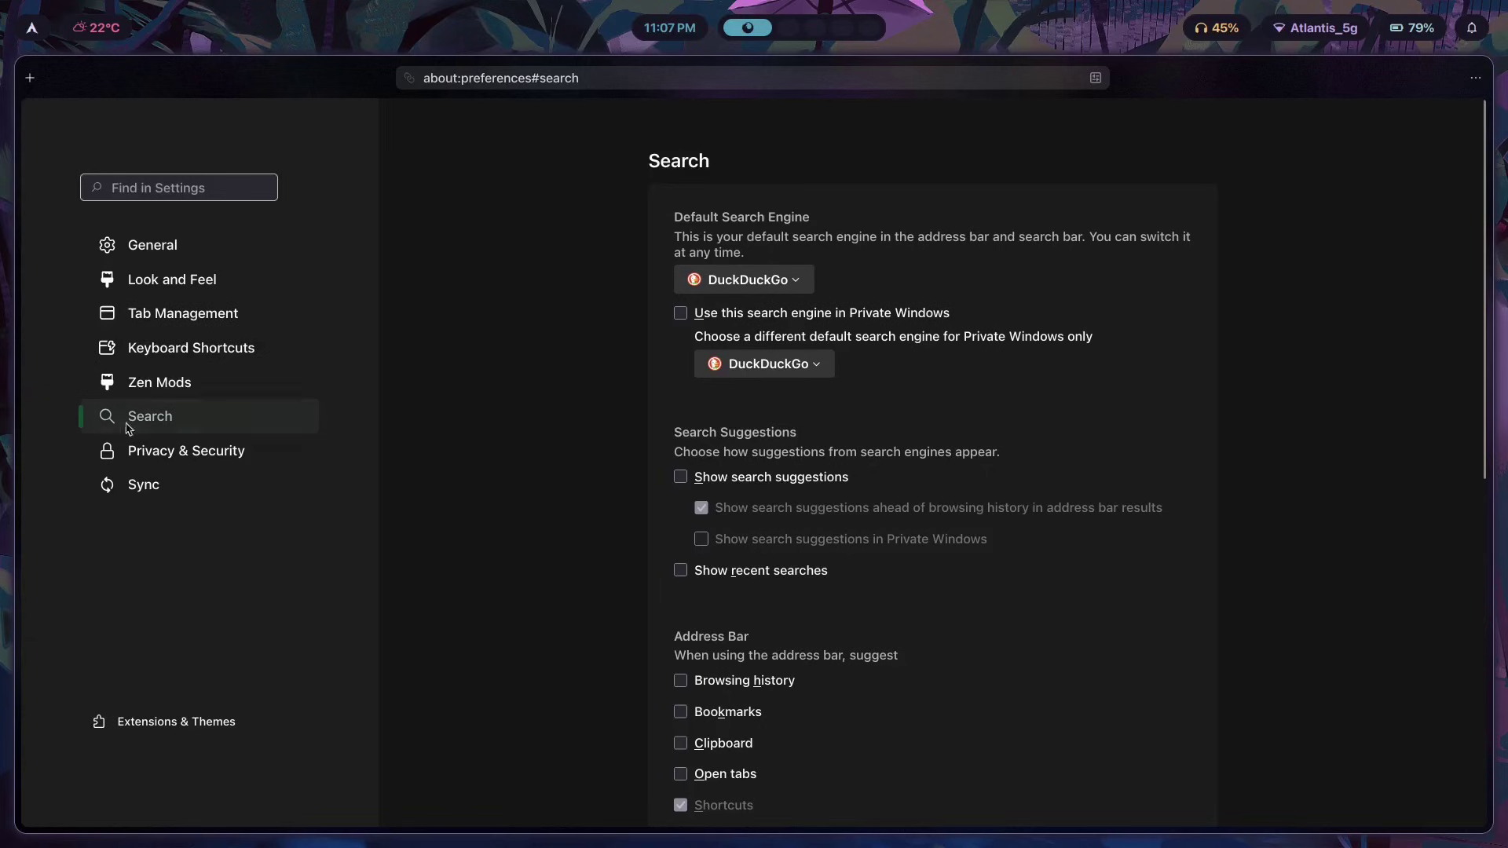
left_click(196, 397)
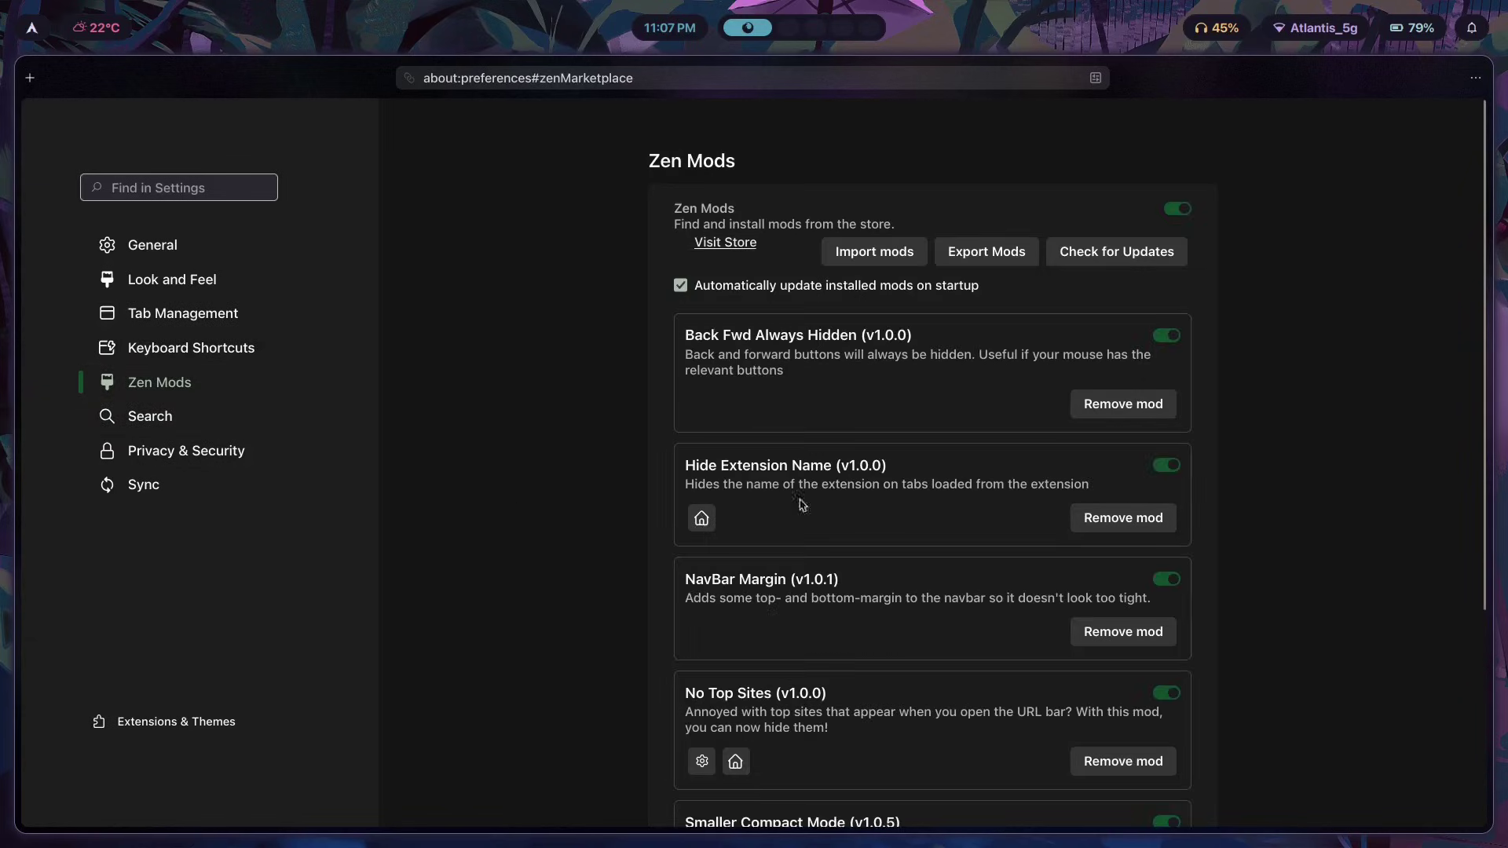
scroll(550, 405, "down", 4)
scroll(886, 423, "up", 4)
scroll(721, 308, "down", 4)
scroll(1085, 541, "up", 4)
scroll(842, 611, "down", 4)
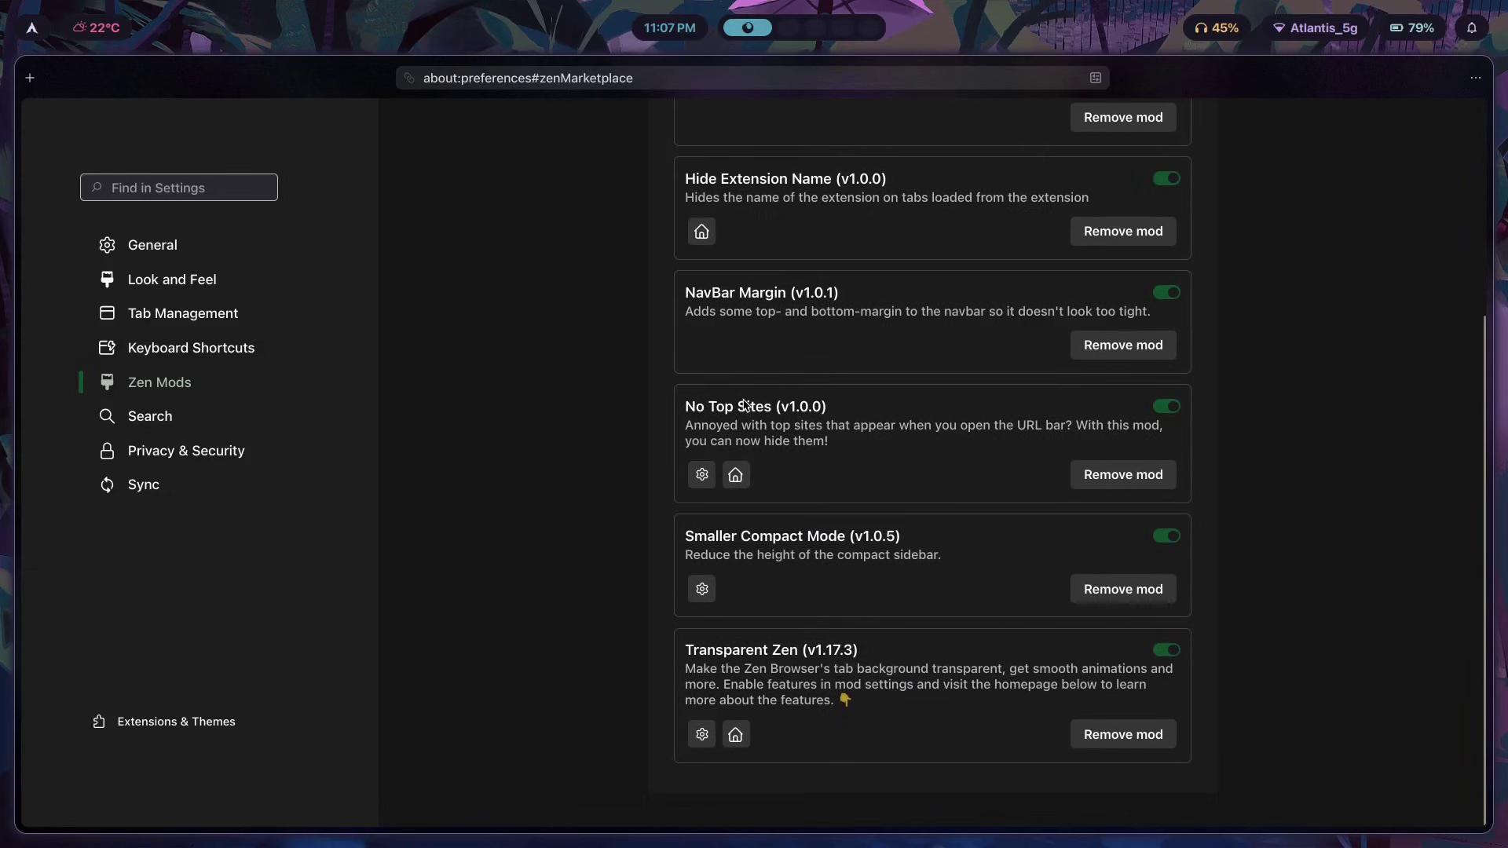
Step: Look over the installed mods list and enlarge the Zen Mods settings page to 120% zoom
scroll(834, 655, "up", 4)
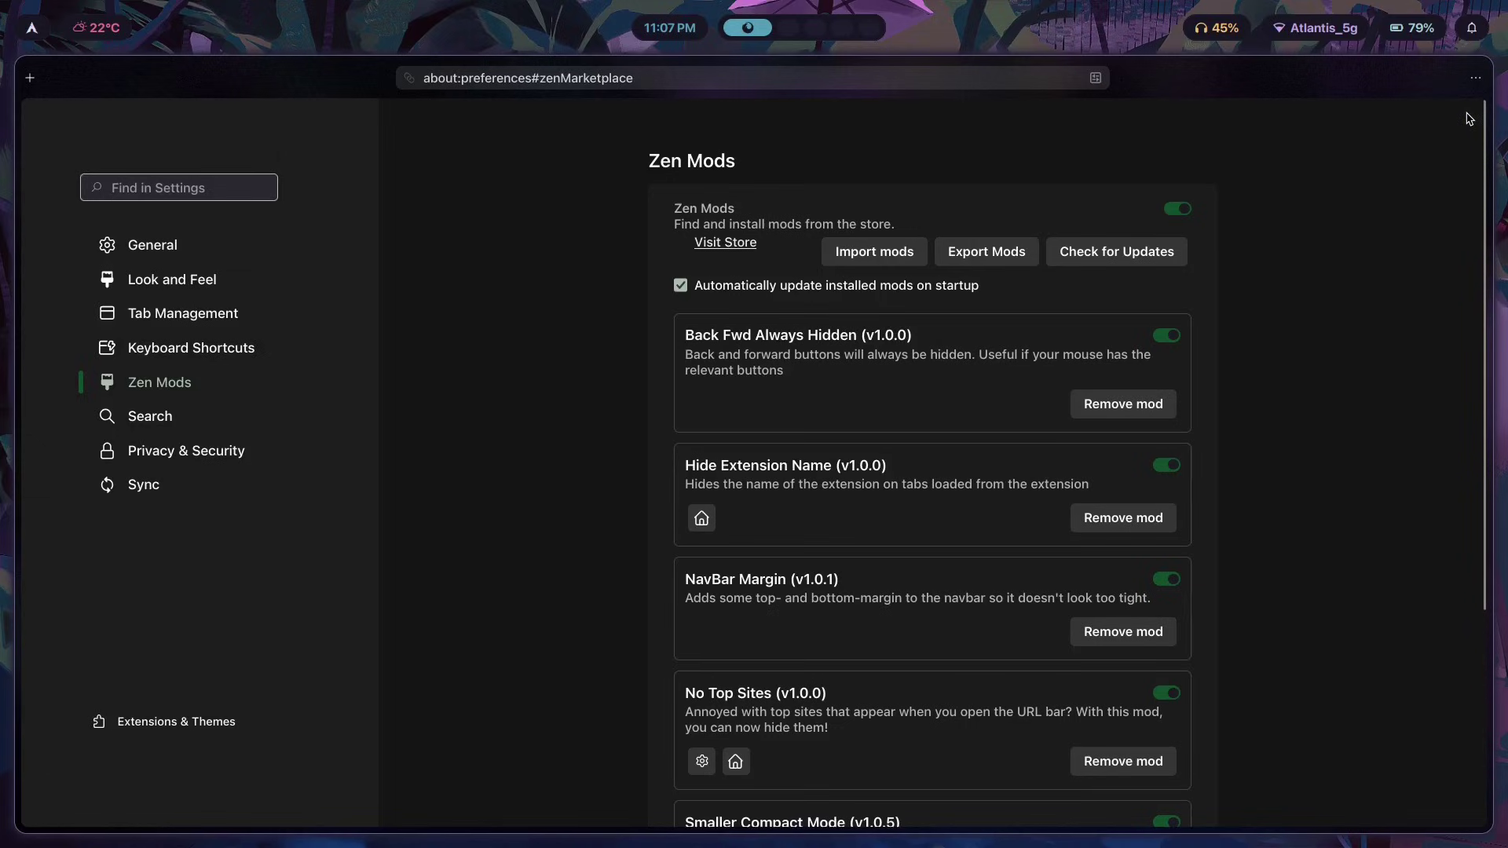
scroll(1329, 353, "down", 3)
scroll(1333, 393, "up", 3)
key("ctrl+plus")
key("ctrl+plus")
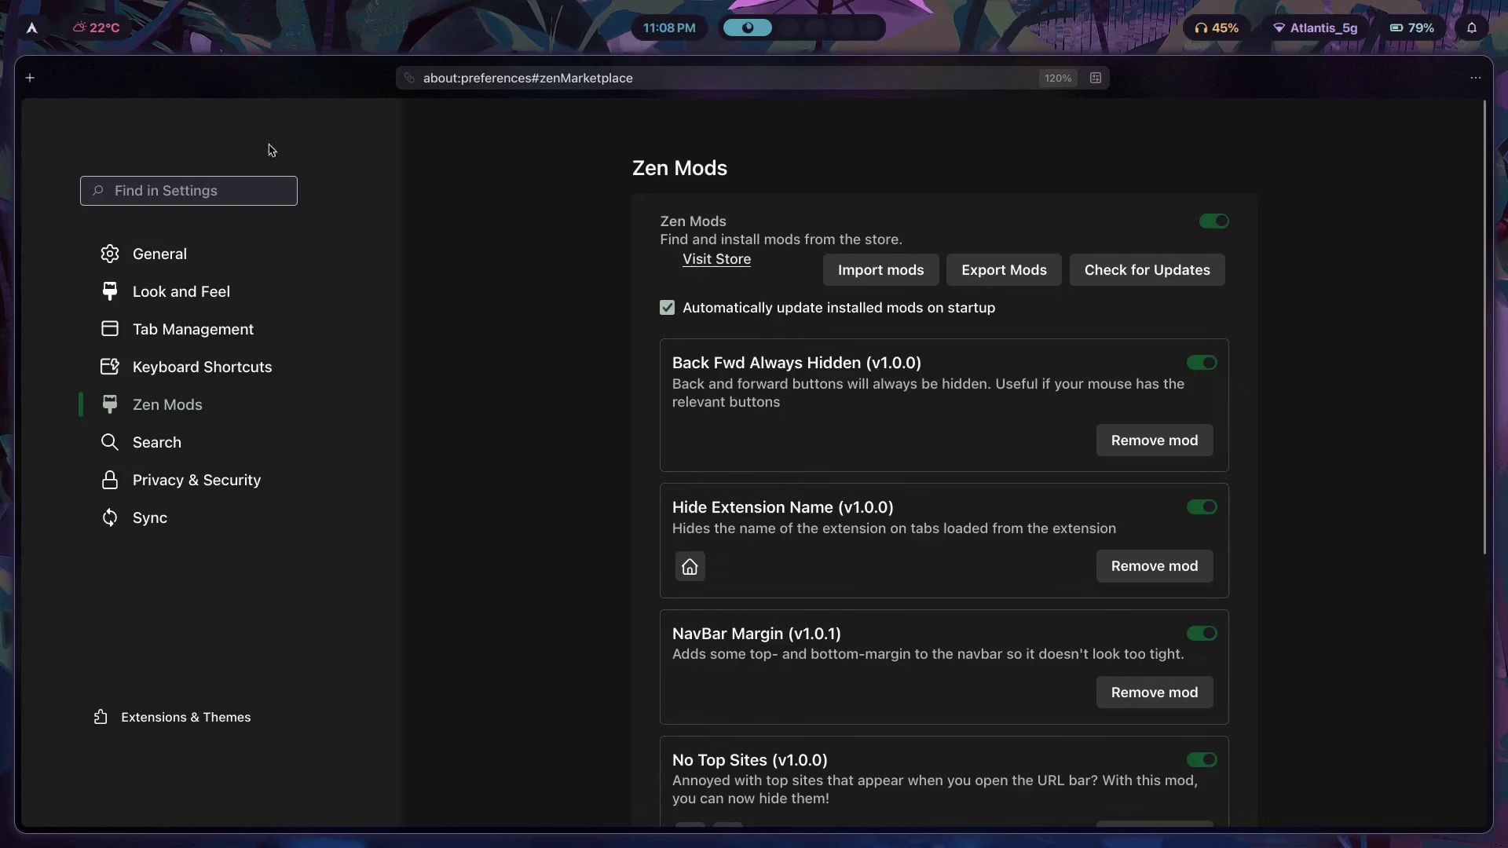
Step: Open the toolbar customization to check the placement of the back and forward buttons, and close it without changes
right_click(353, 88)
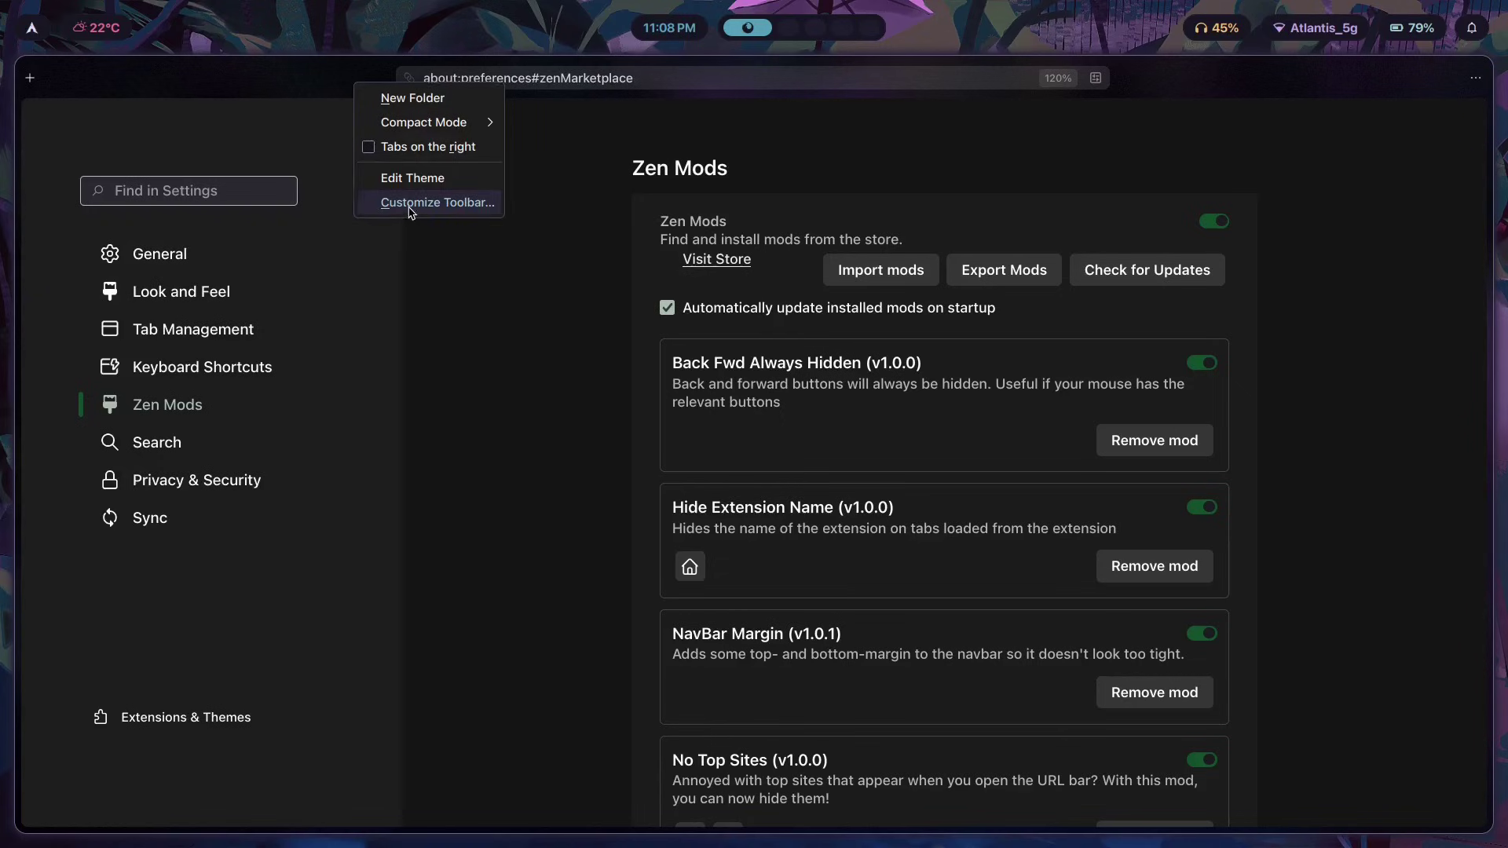
left_click(412, 205)
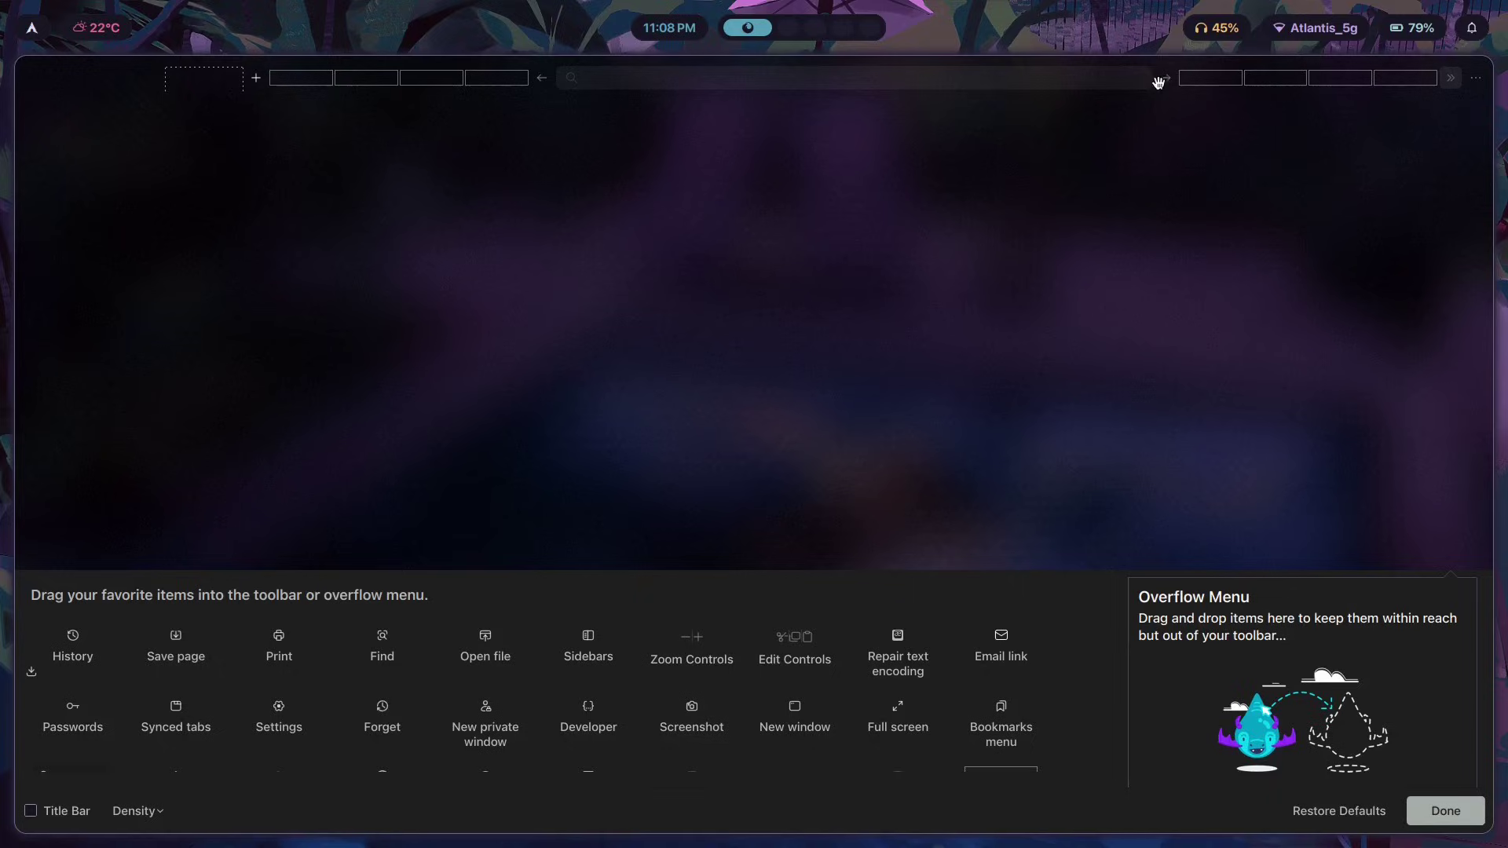
left_click(1445, 810)
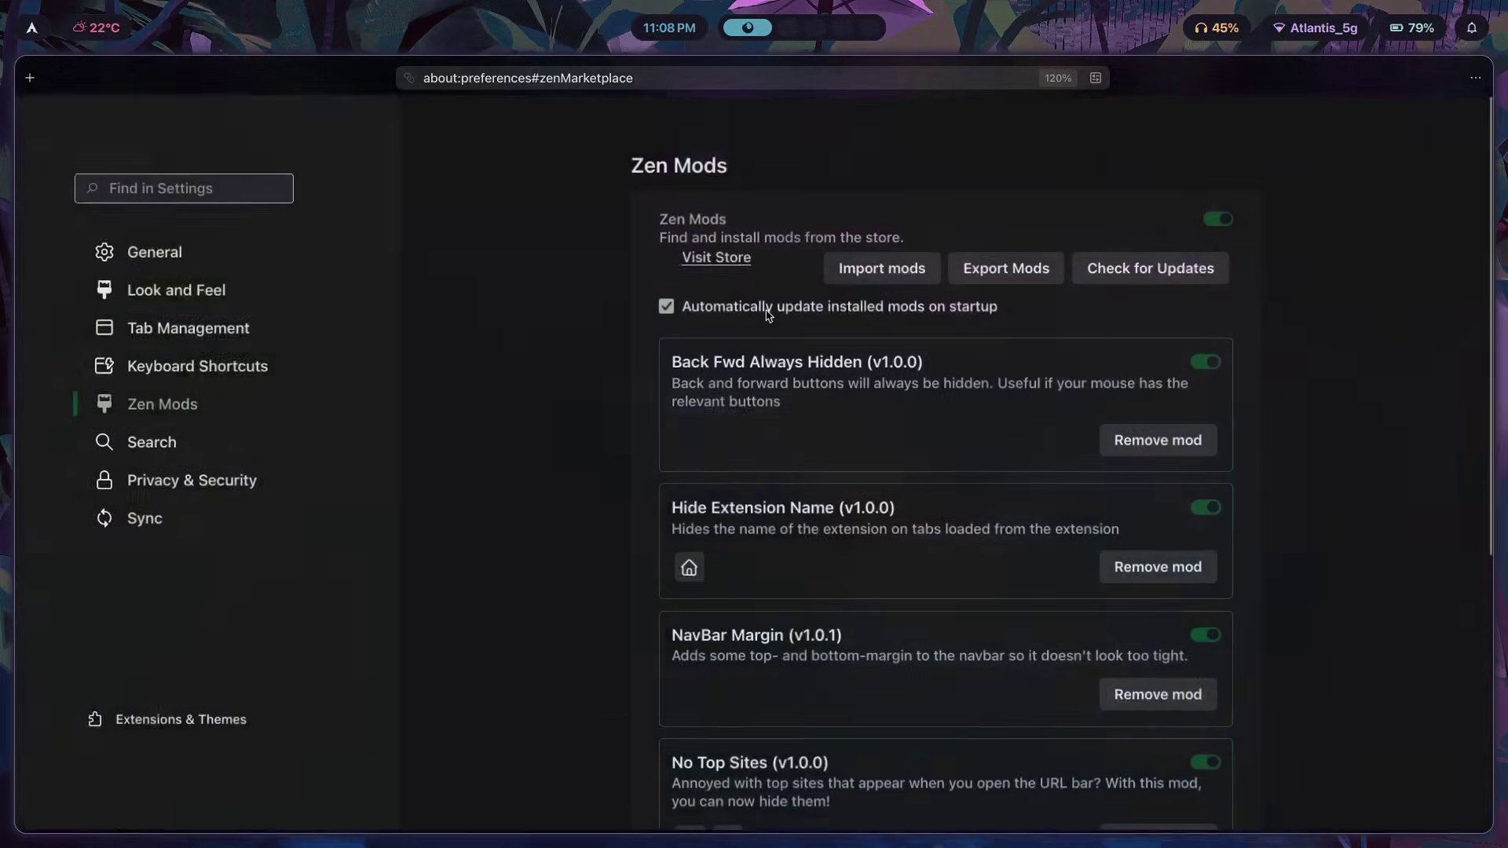
Step: Disable the Back Fwd Always Hidden mod and move the forward button next to the back button in the toolbar layout
left_click(1202, 363)
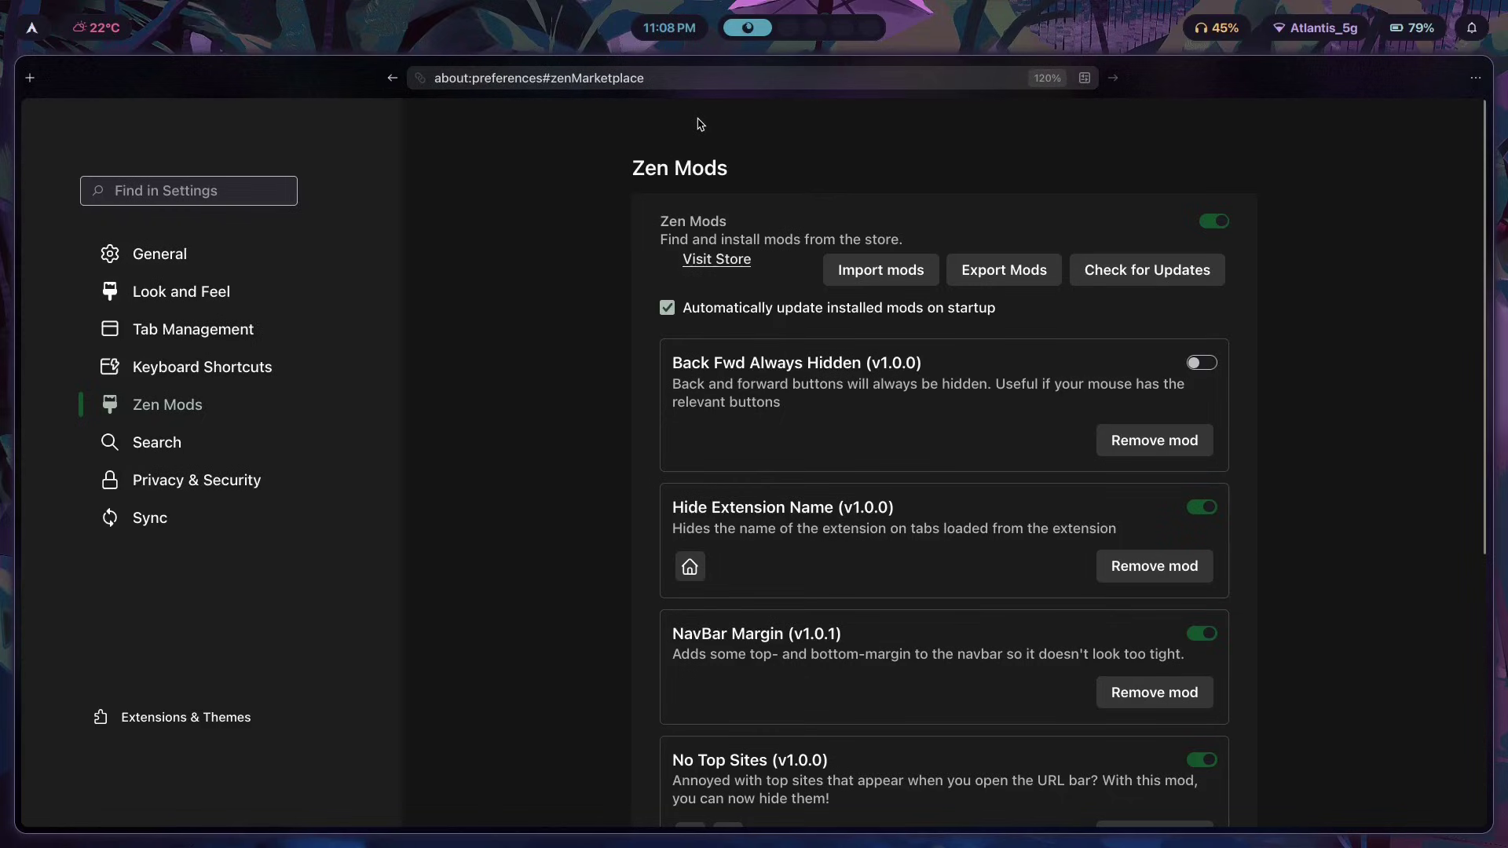
right_click(353, 98)
left_click(437, 202)
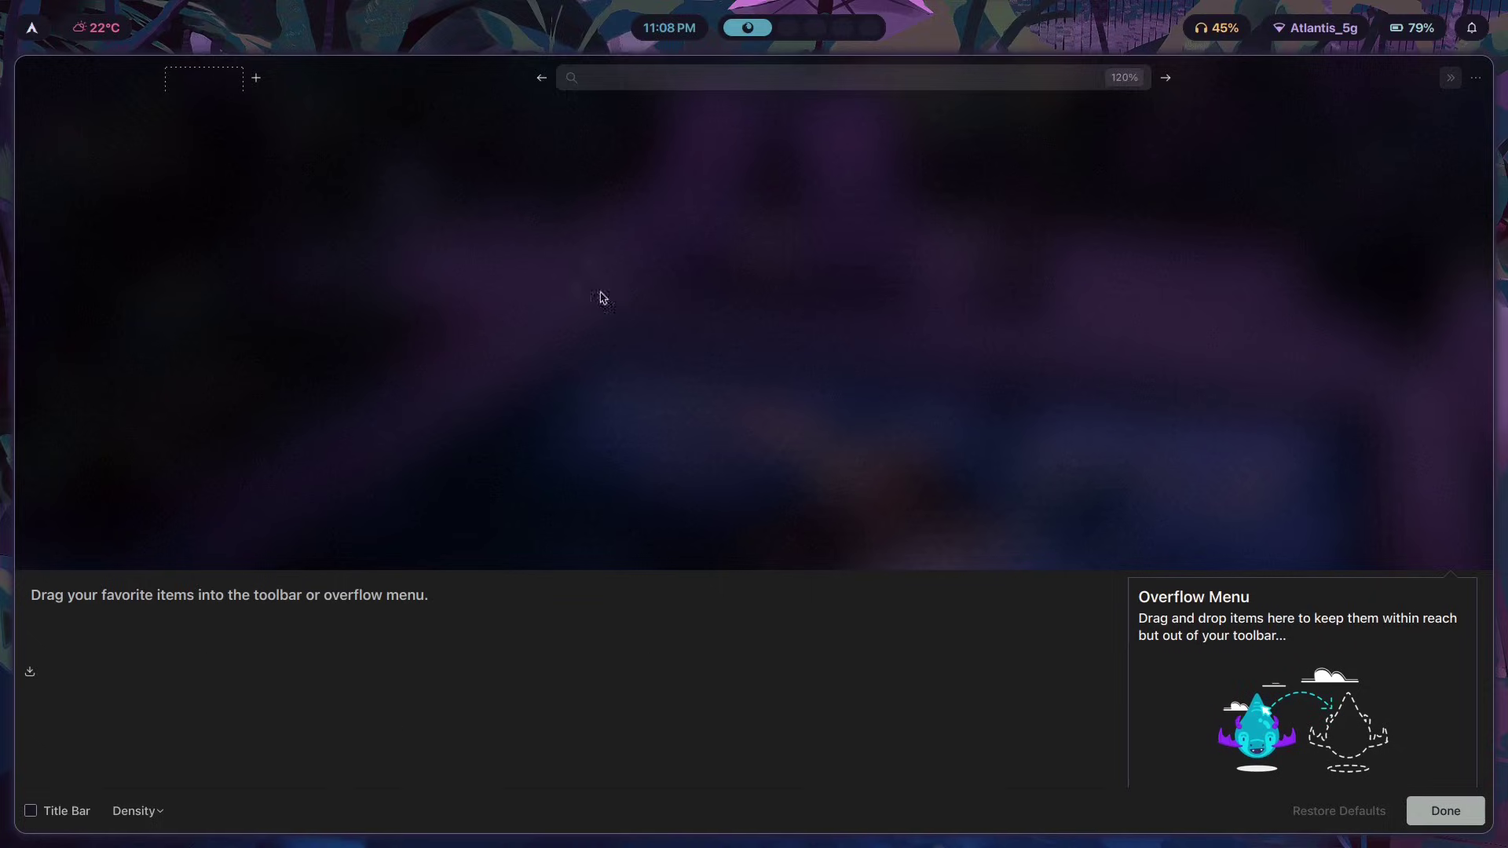
left_click_drag(1155, 82, 552, 87)
left_click(1445, 811)
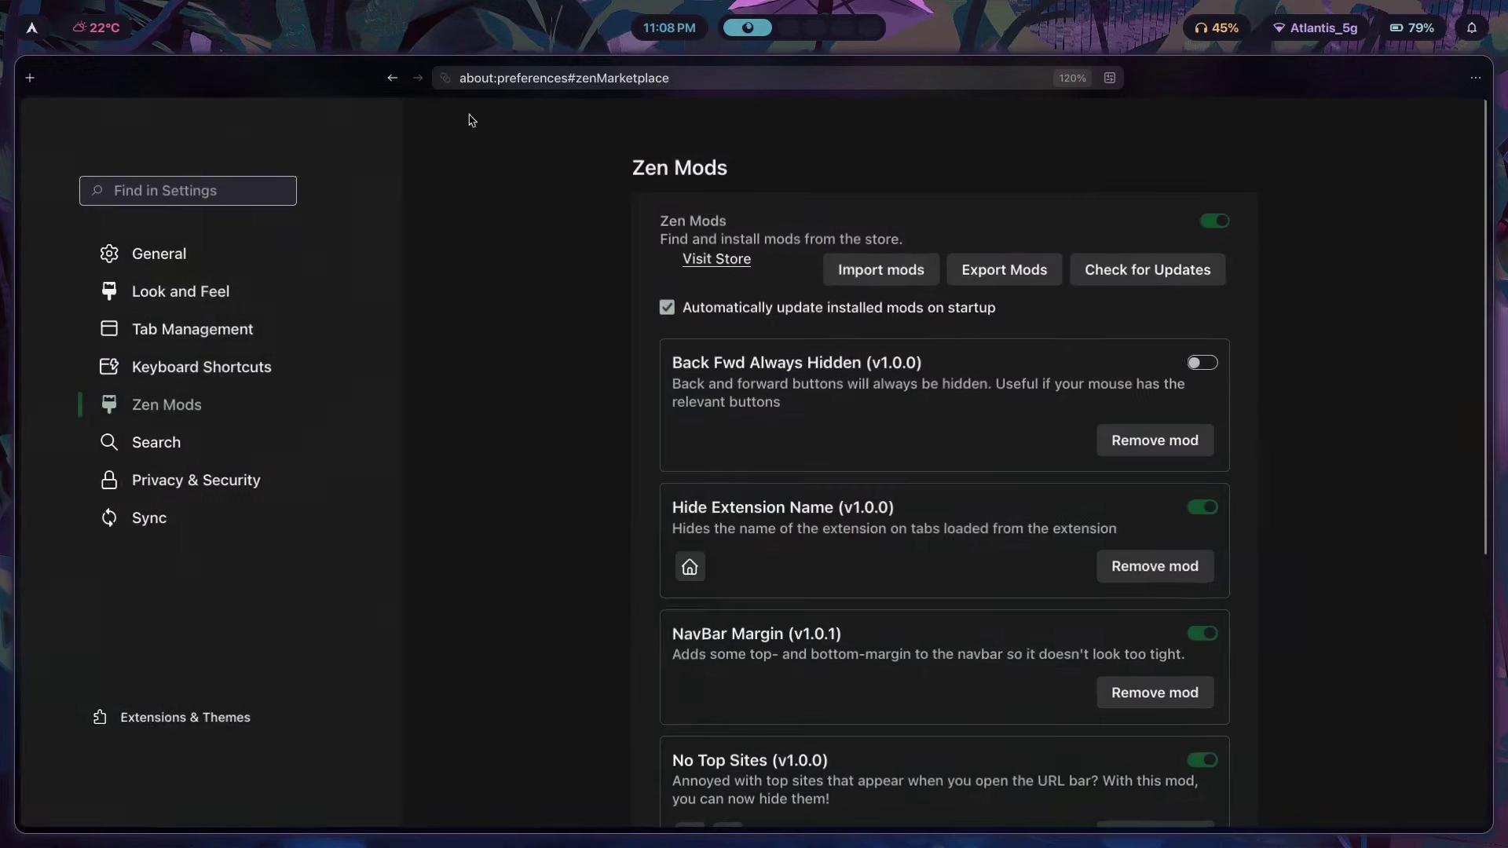
Step: Move the forward button back to the far side of the address bar and re-enable the Back Fwd Always Hidden mod
right_click(357, 93)
left_click(416, 203)
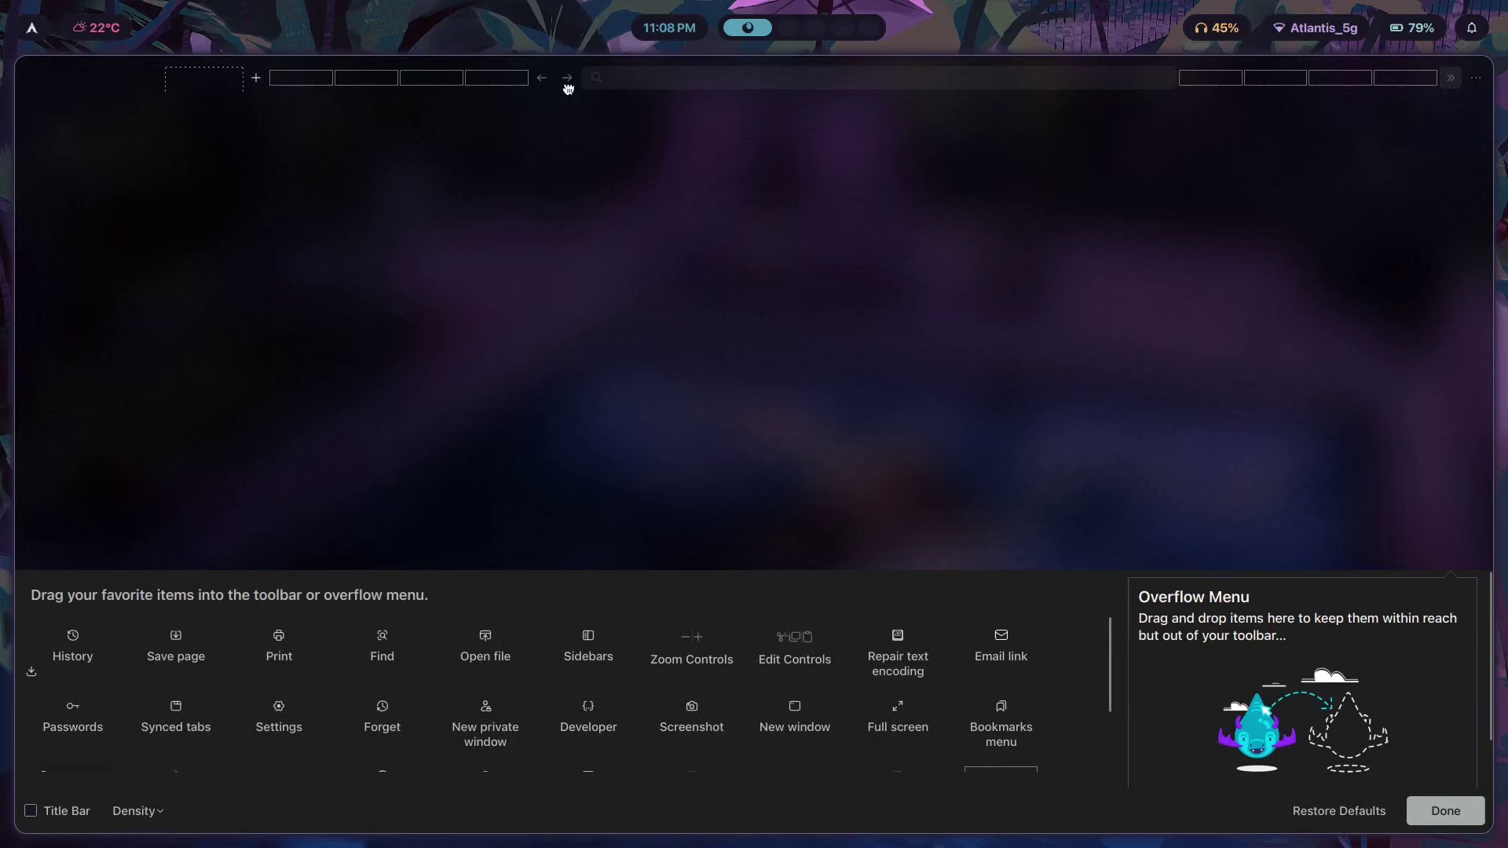
left_click_drag(568, 88, 1164, 92)
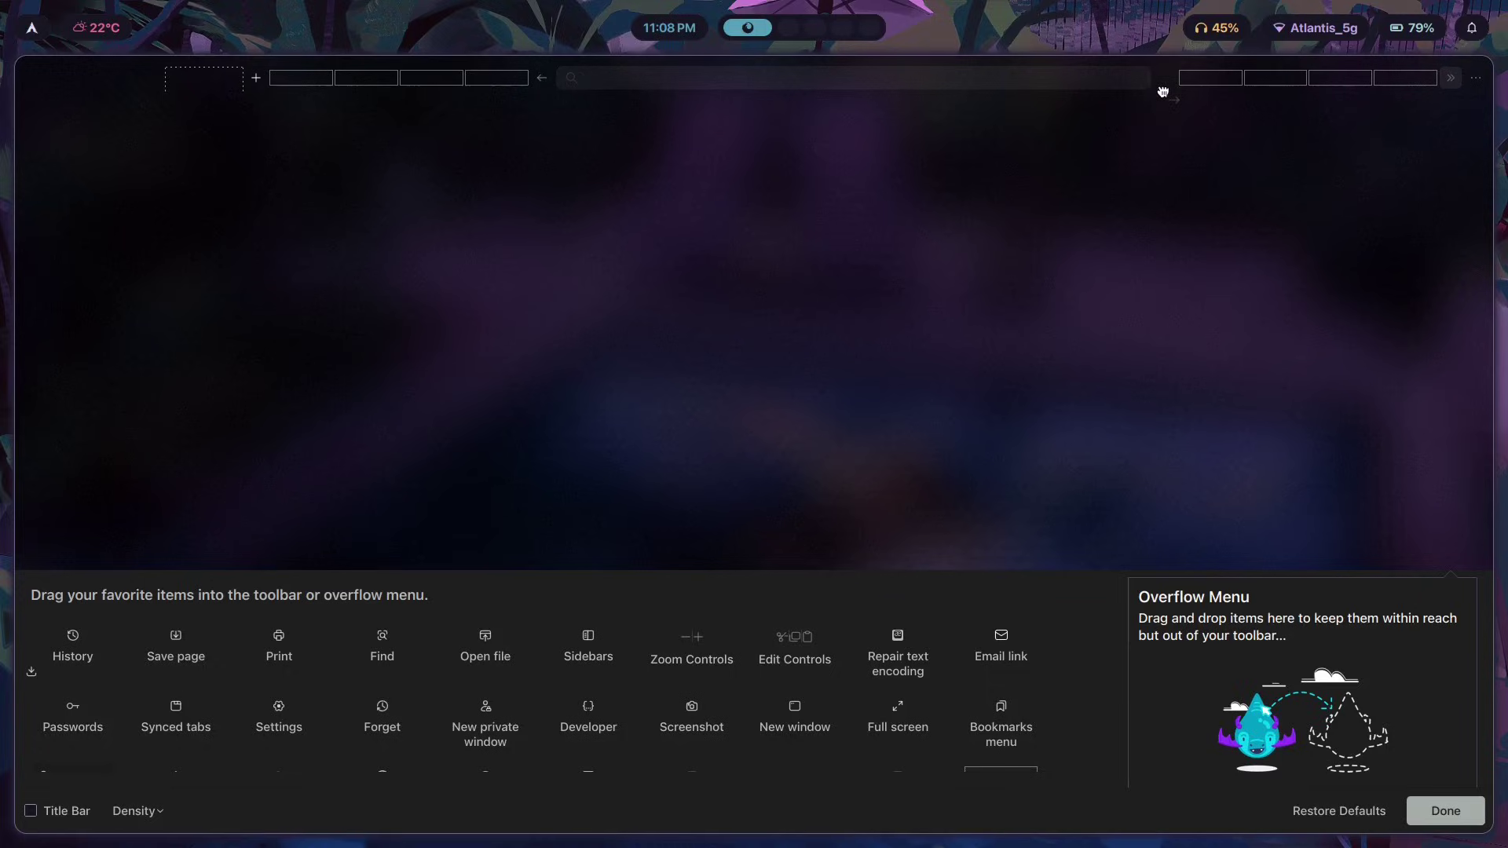
left_click(1446, 810)
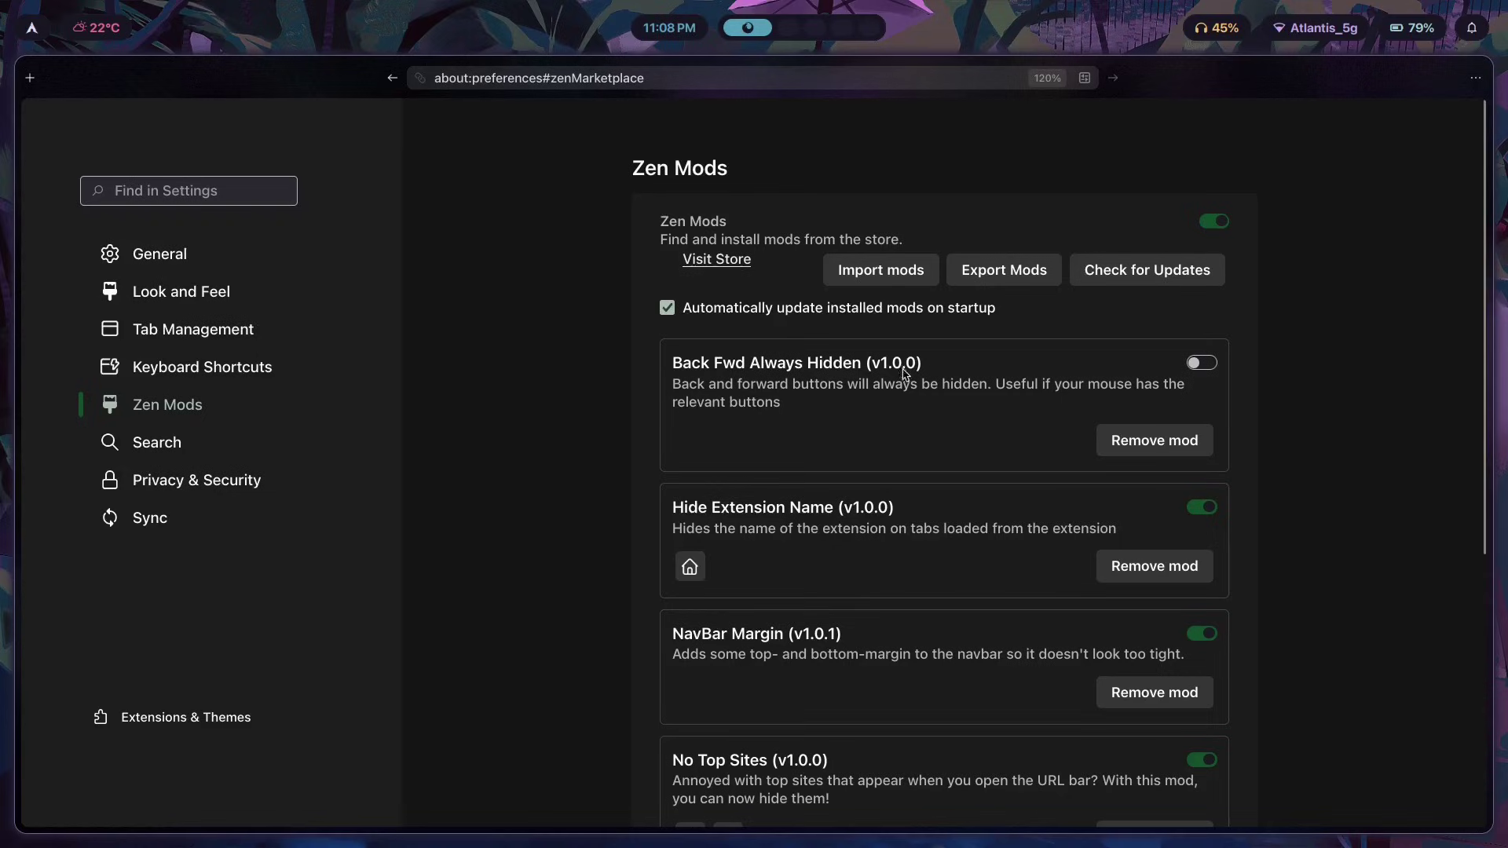
left_click(1201, 362)
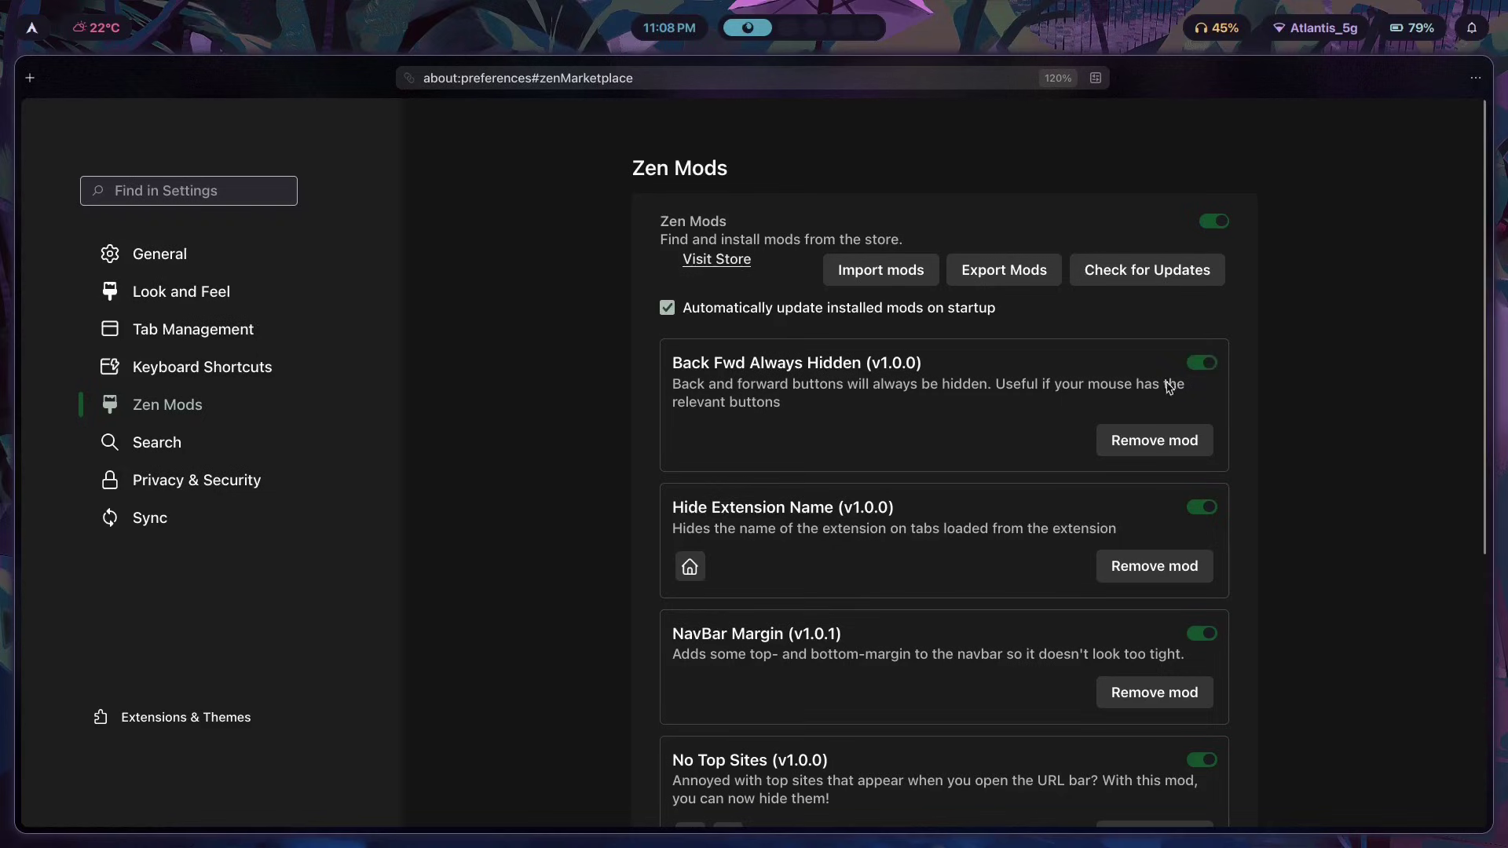
Step: Open the Zen Mods store from the settings and set it to show 96 mods per page
left_click(717, 260)
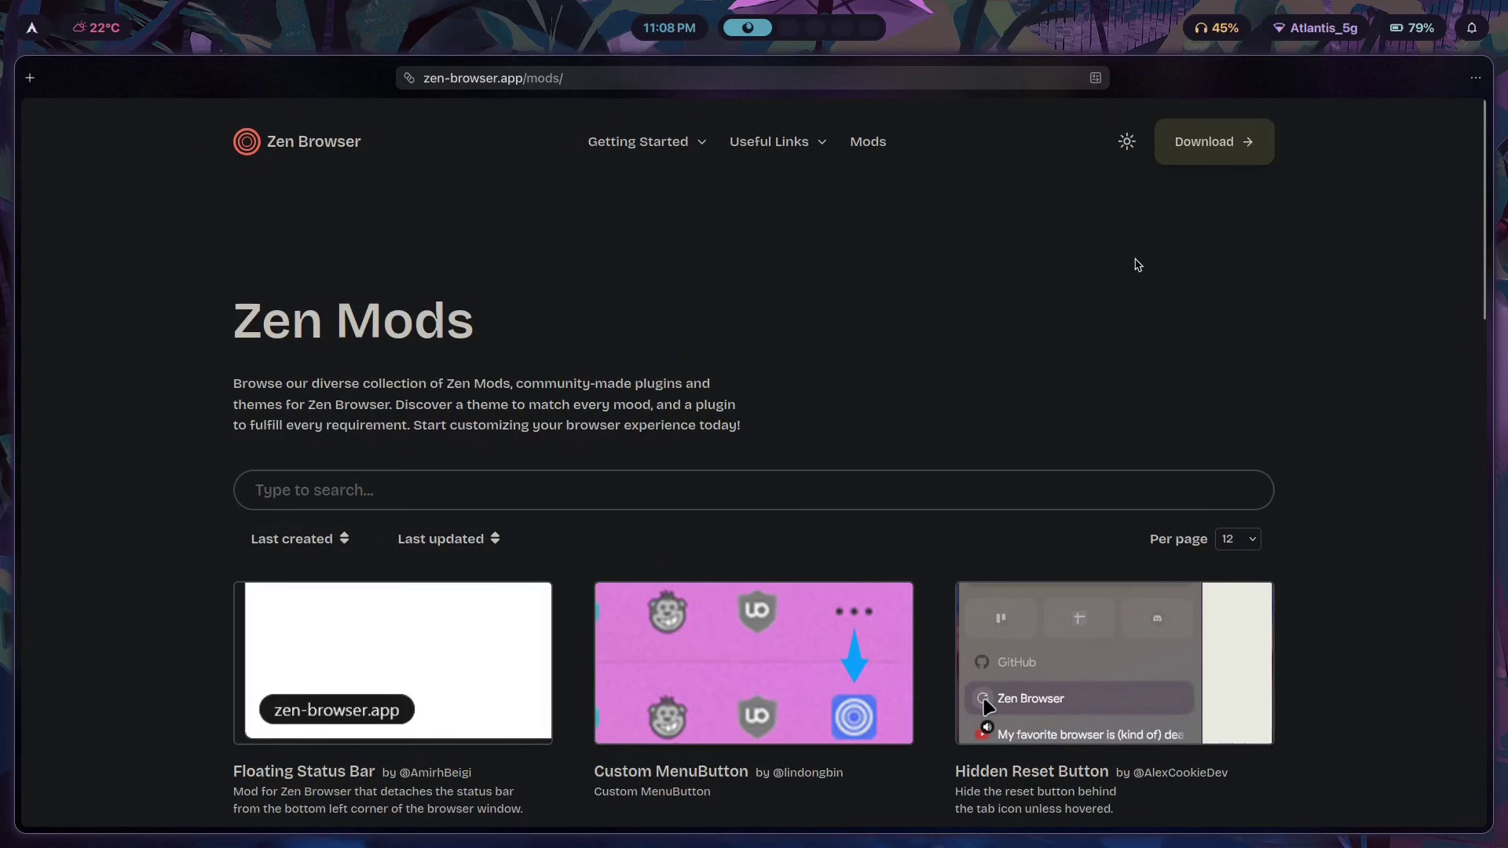
scroll(1016, 330, "down", 3)
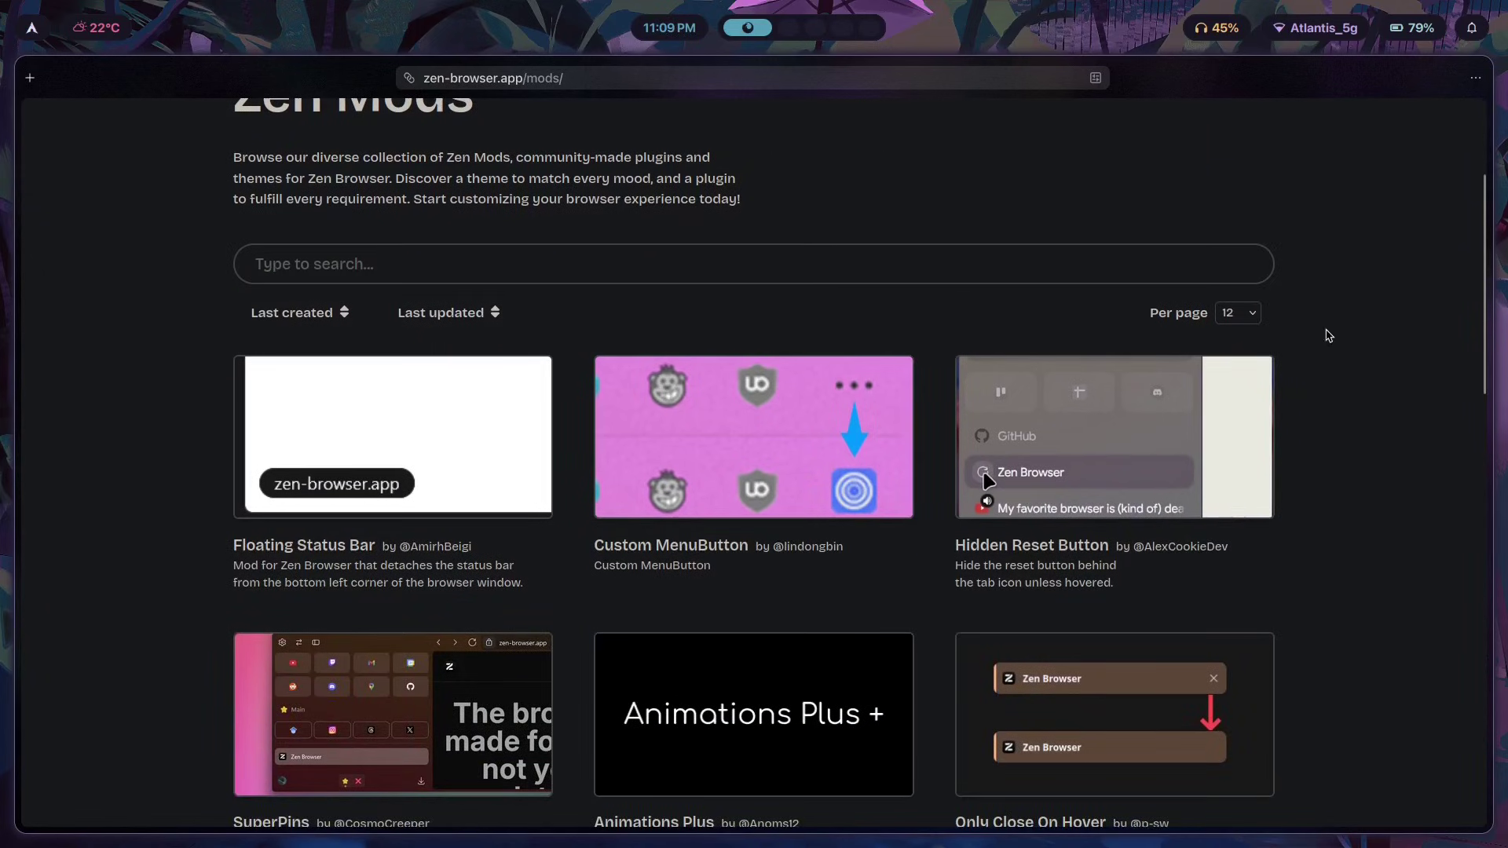
left_click(1239, 313)
left_click(1241, 424)
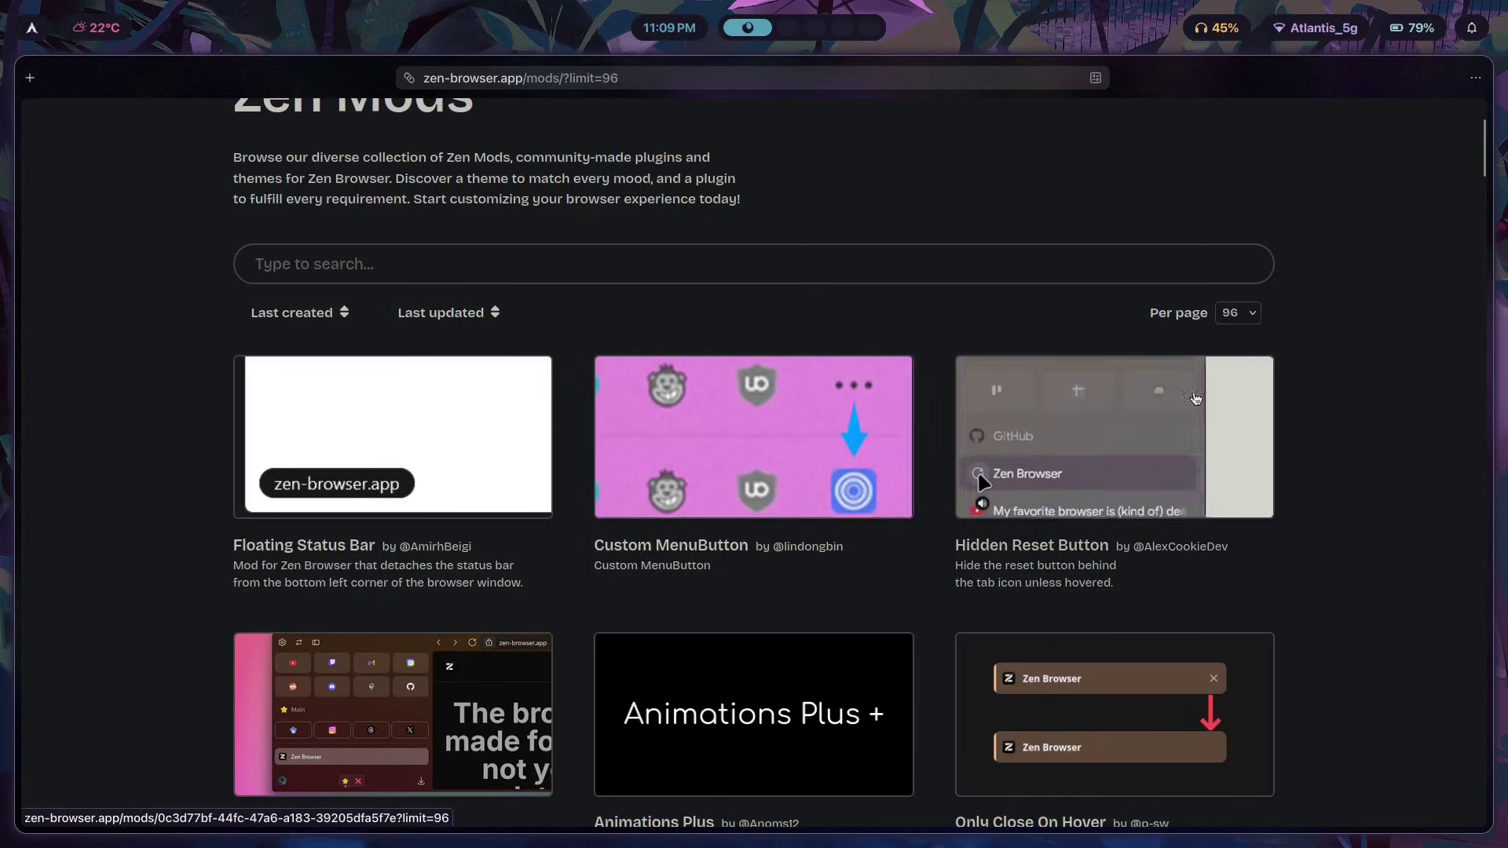
left_click(1238, 313)
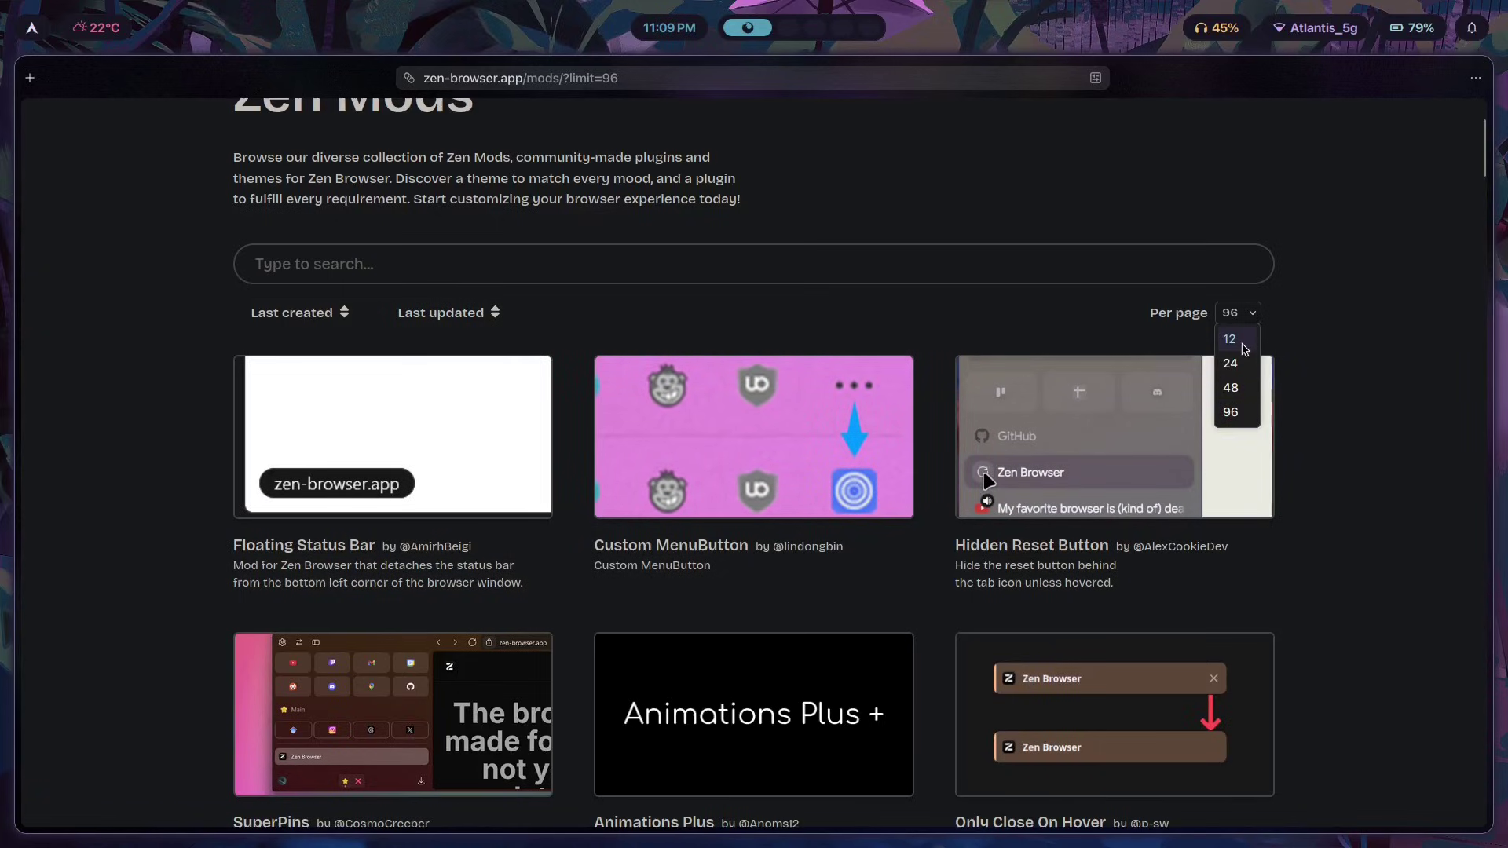
left_click(1239, 314)
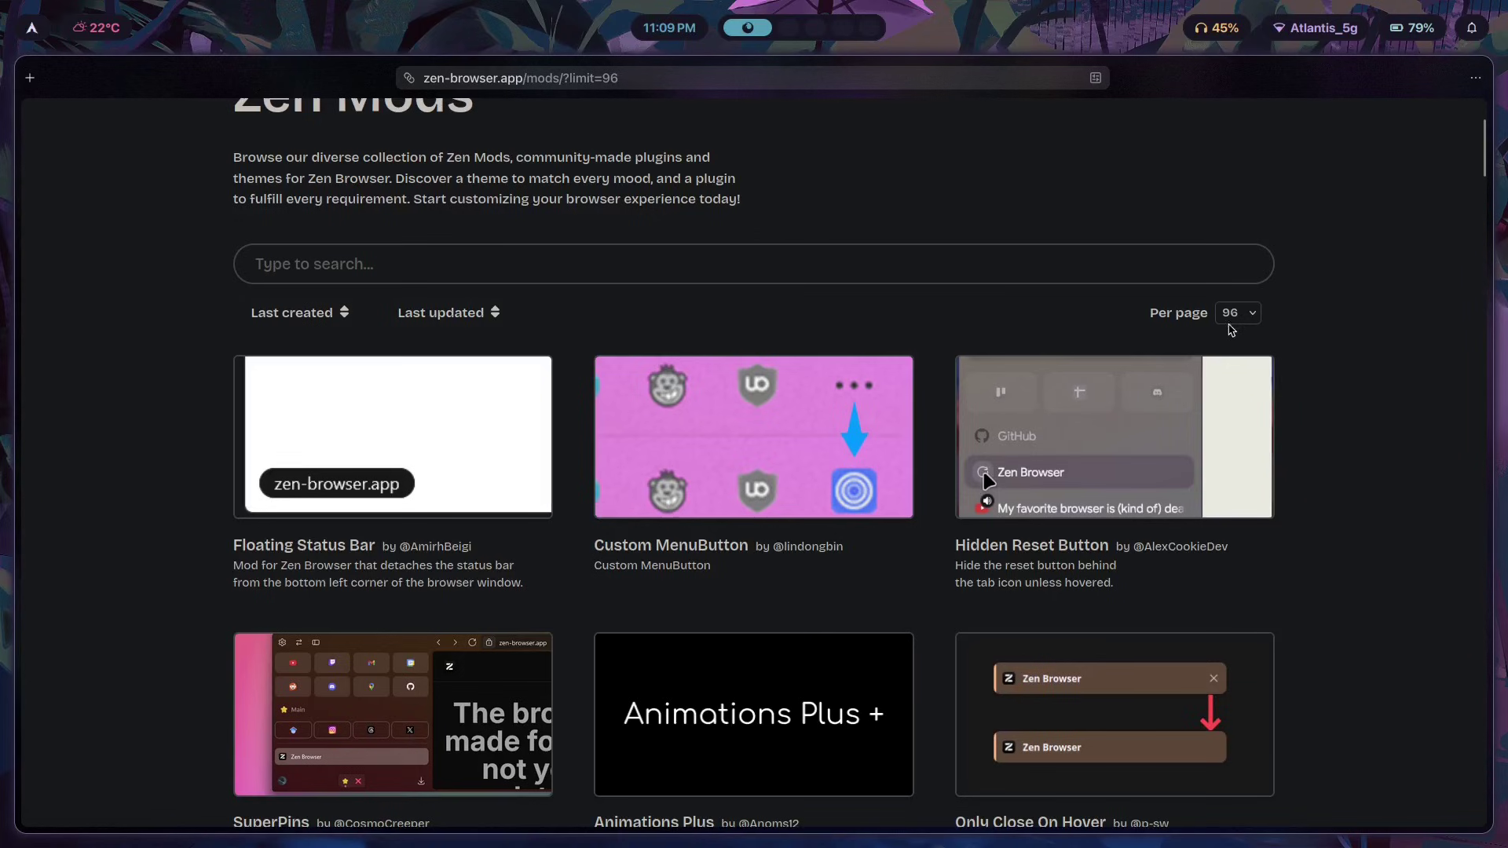
left_click_drag(1484, 177, 1486, 39)
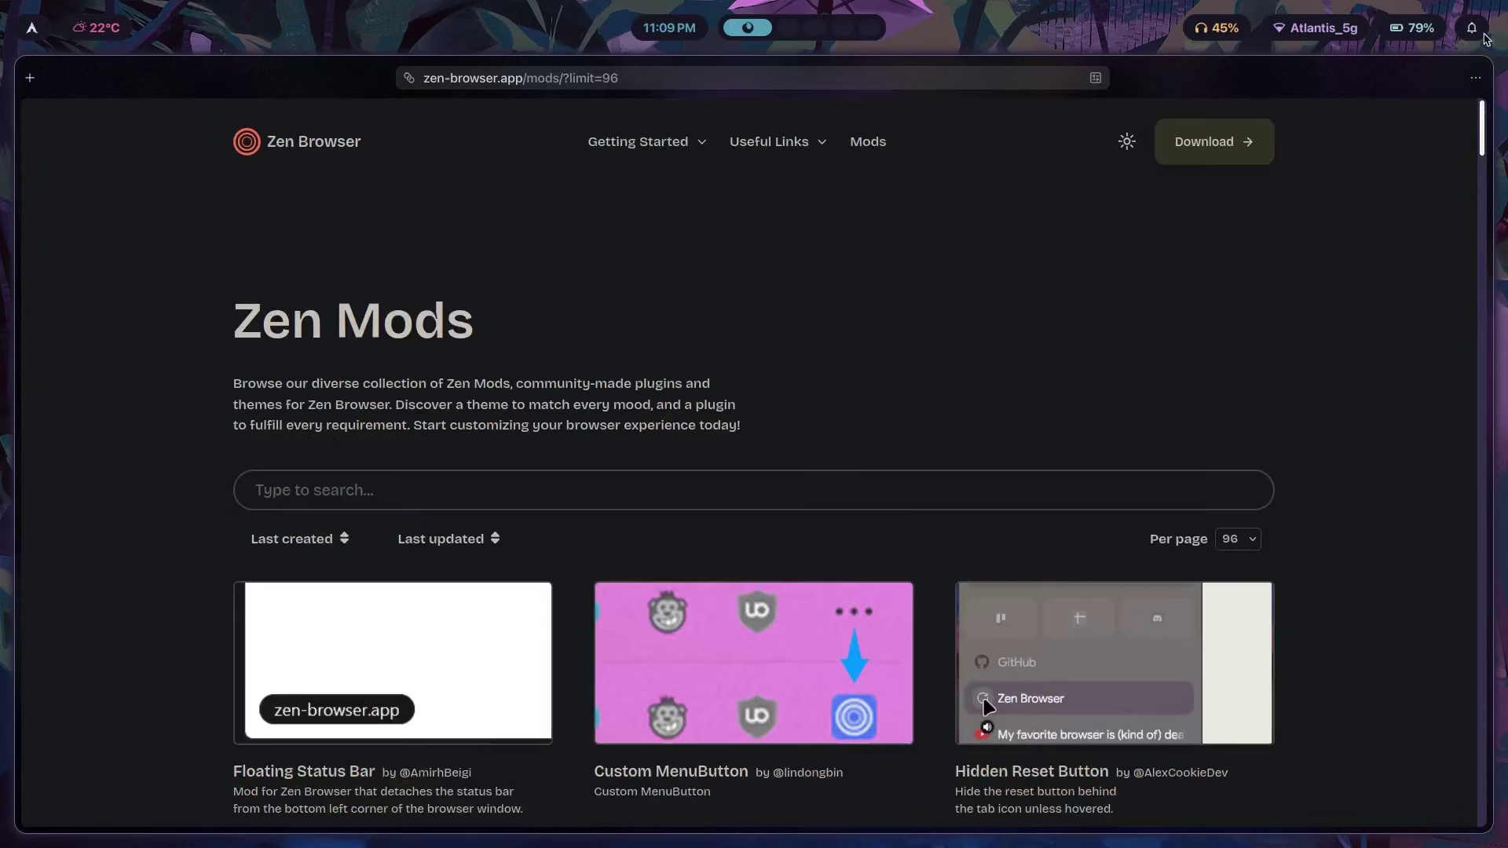
Step: Check the first installed mod's name in the settings and search the mod store for "back fwd"
left_click(36, 254)
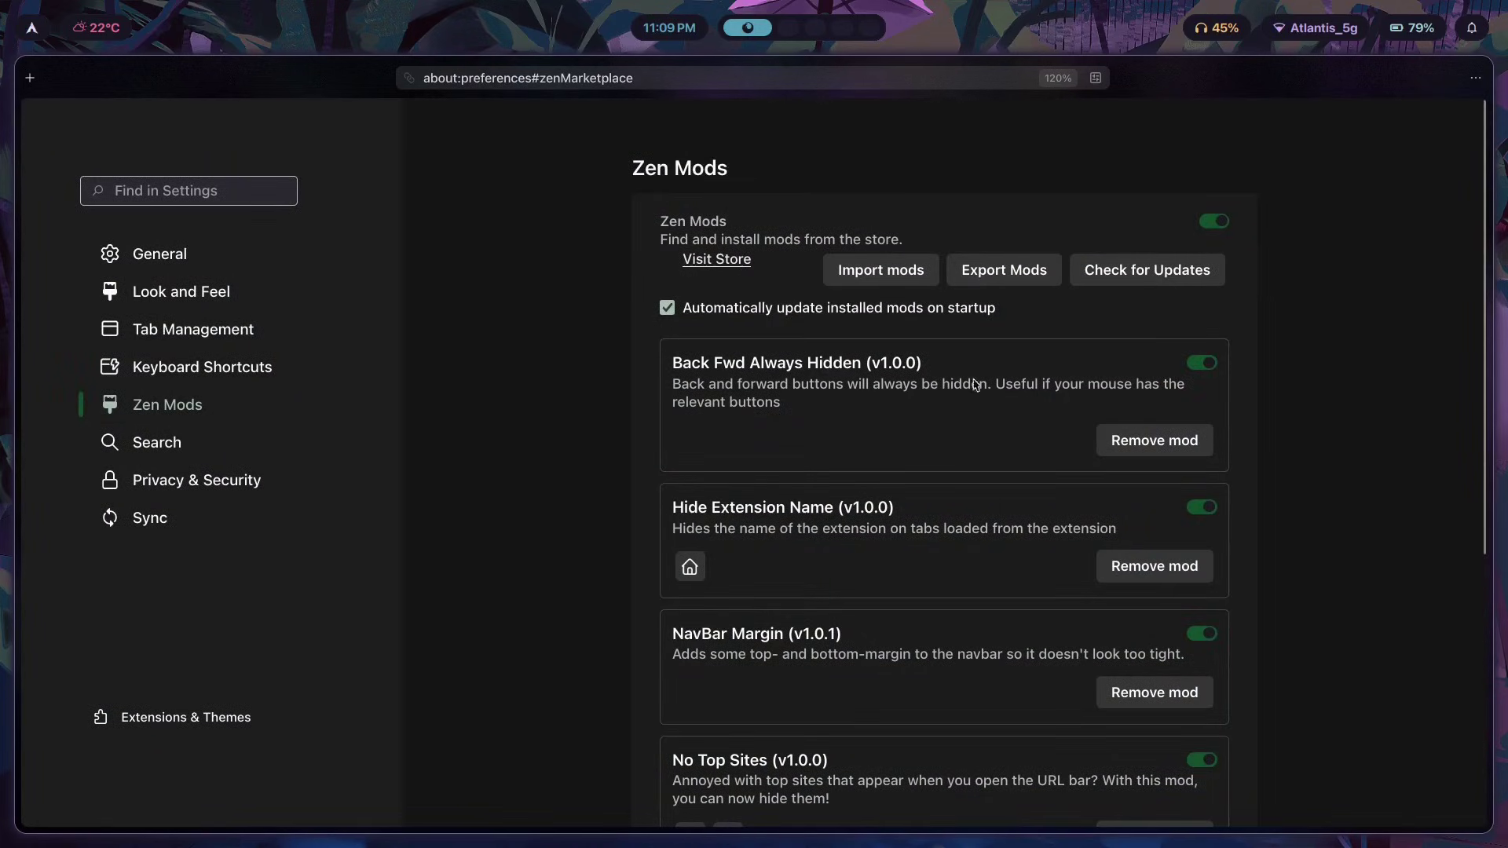
left_click(41, 284)
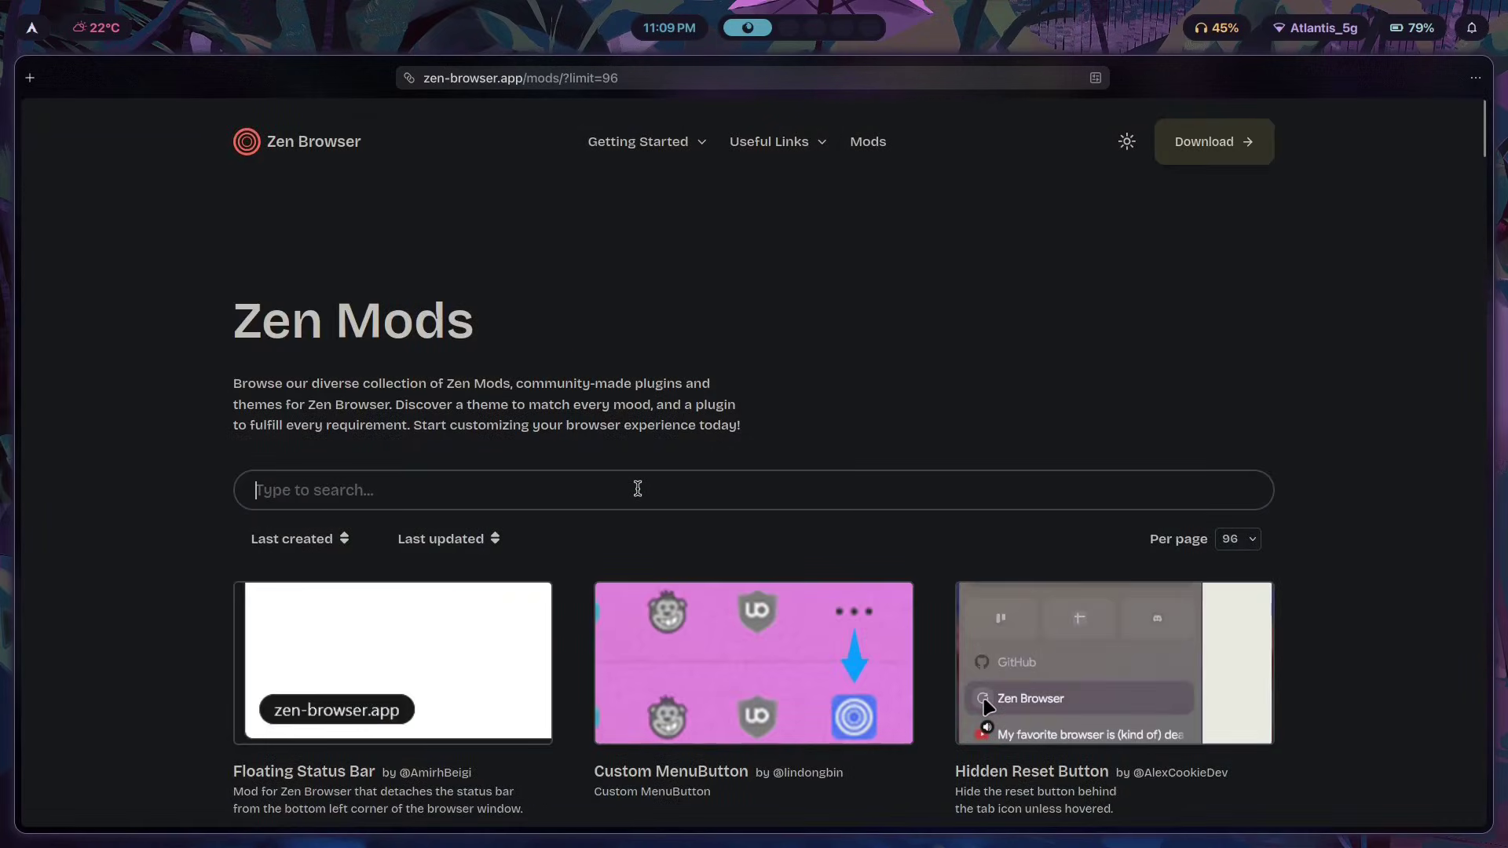
scroll(934, 377, "down", 2)
type("back f")
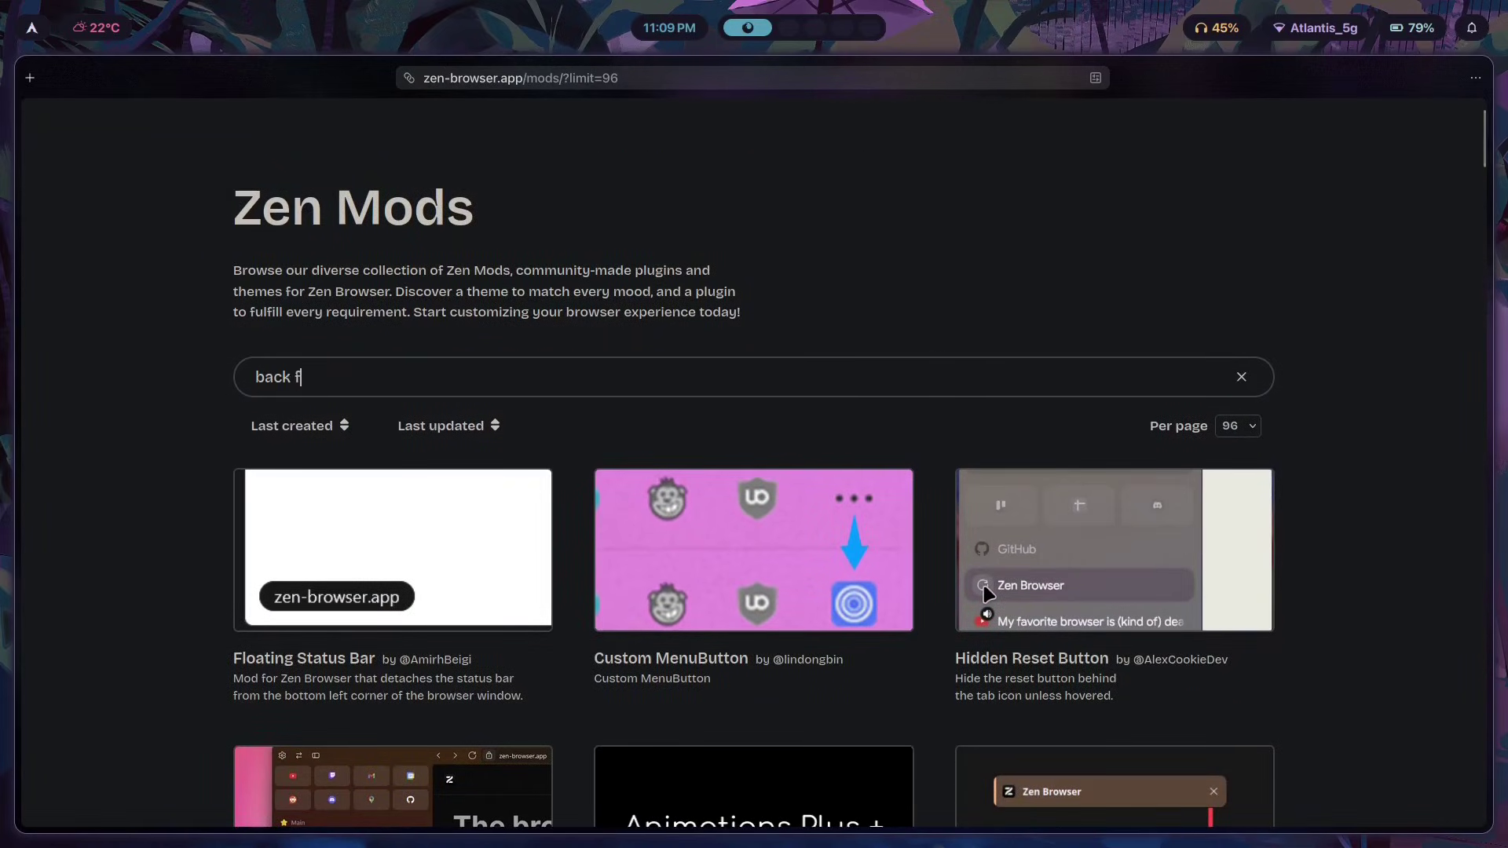
type("wd")
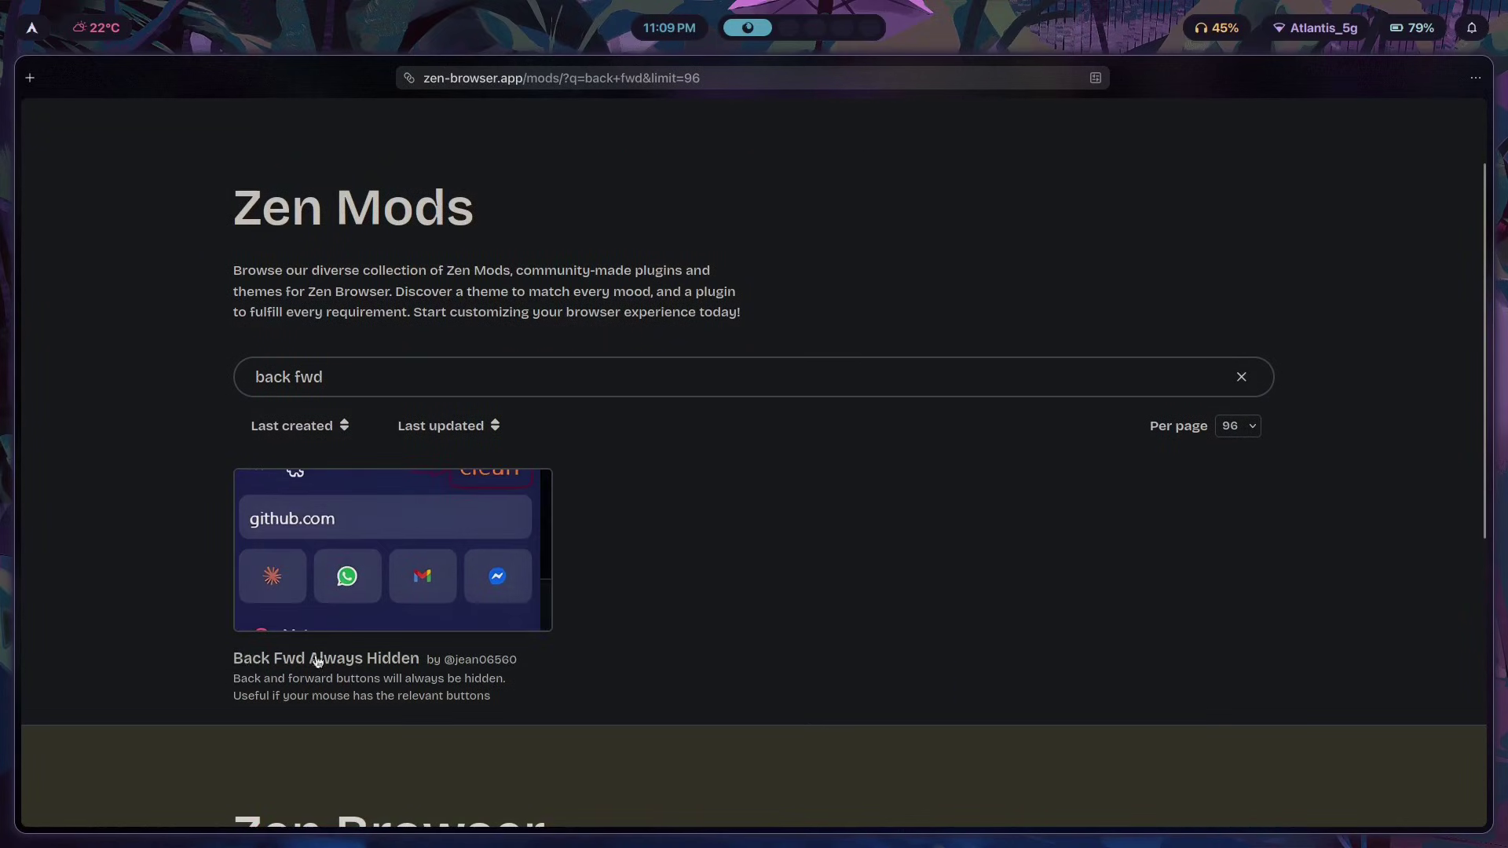
Step: Open the store page of the Back Fwd Always Hidden mod and look through its preview, version details and install option
left_click(270, 582)
scroll(401, 461, "down", 10)
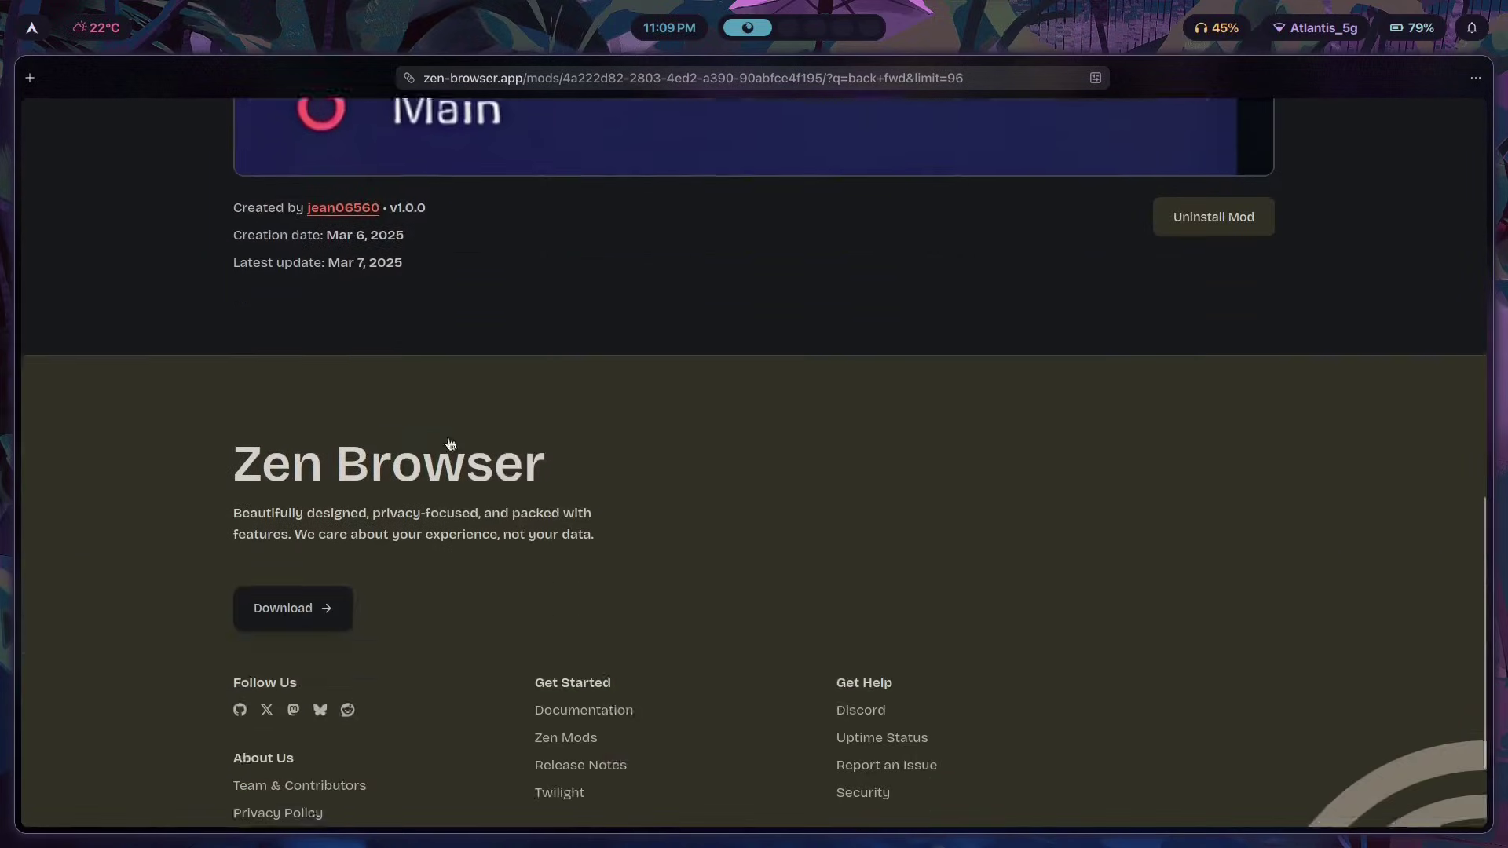
scroll(1186, 495, "up", 4)
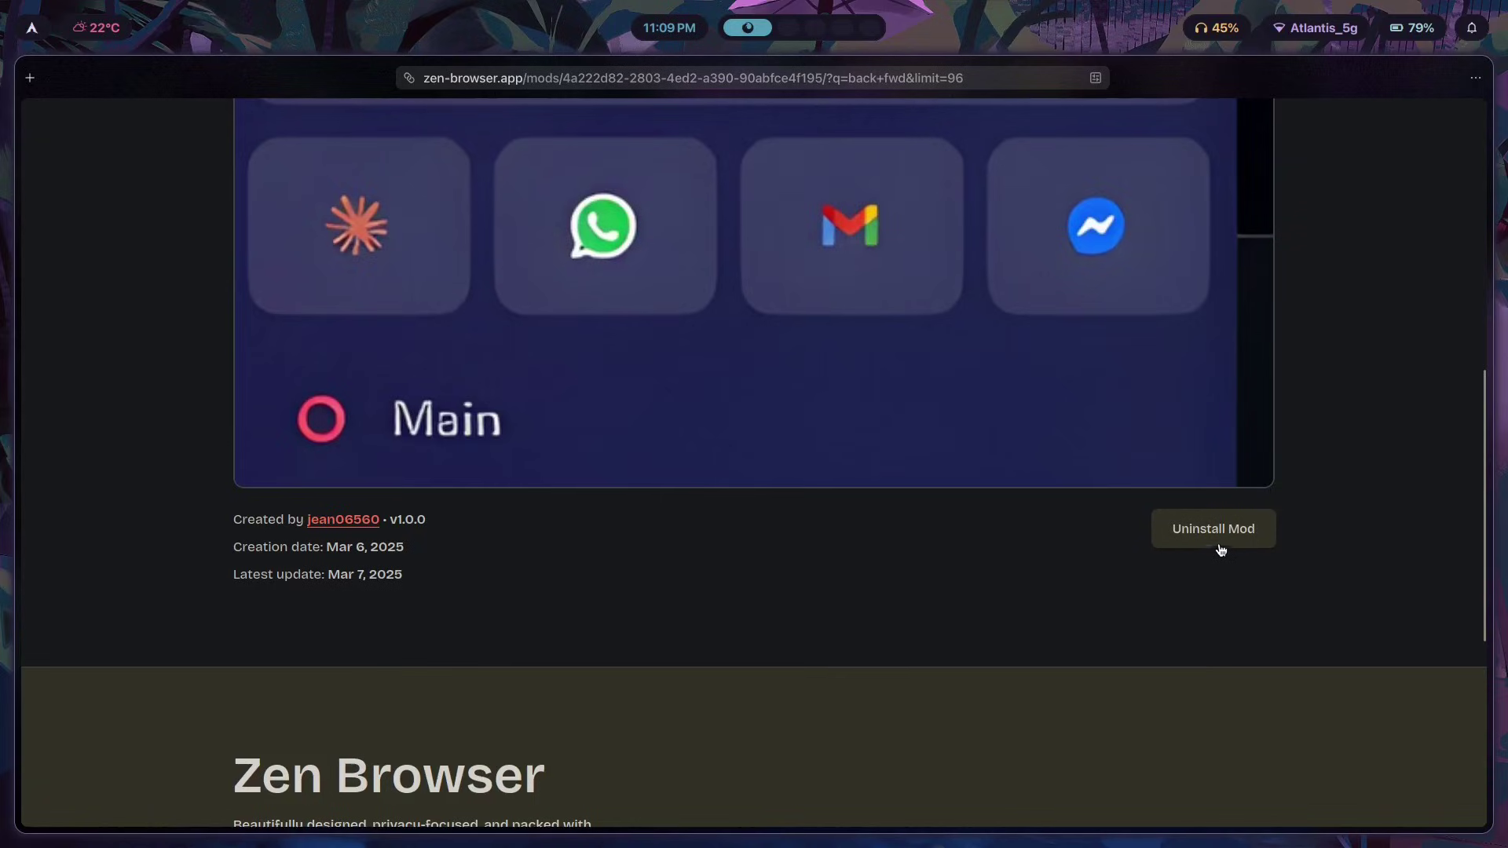
scroll(732, 516, "up", 8)
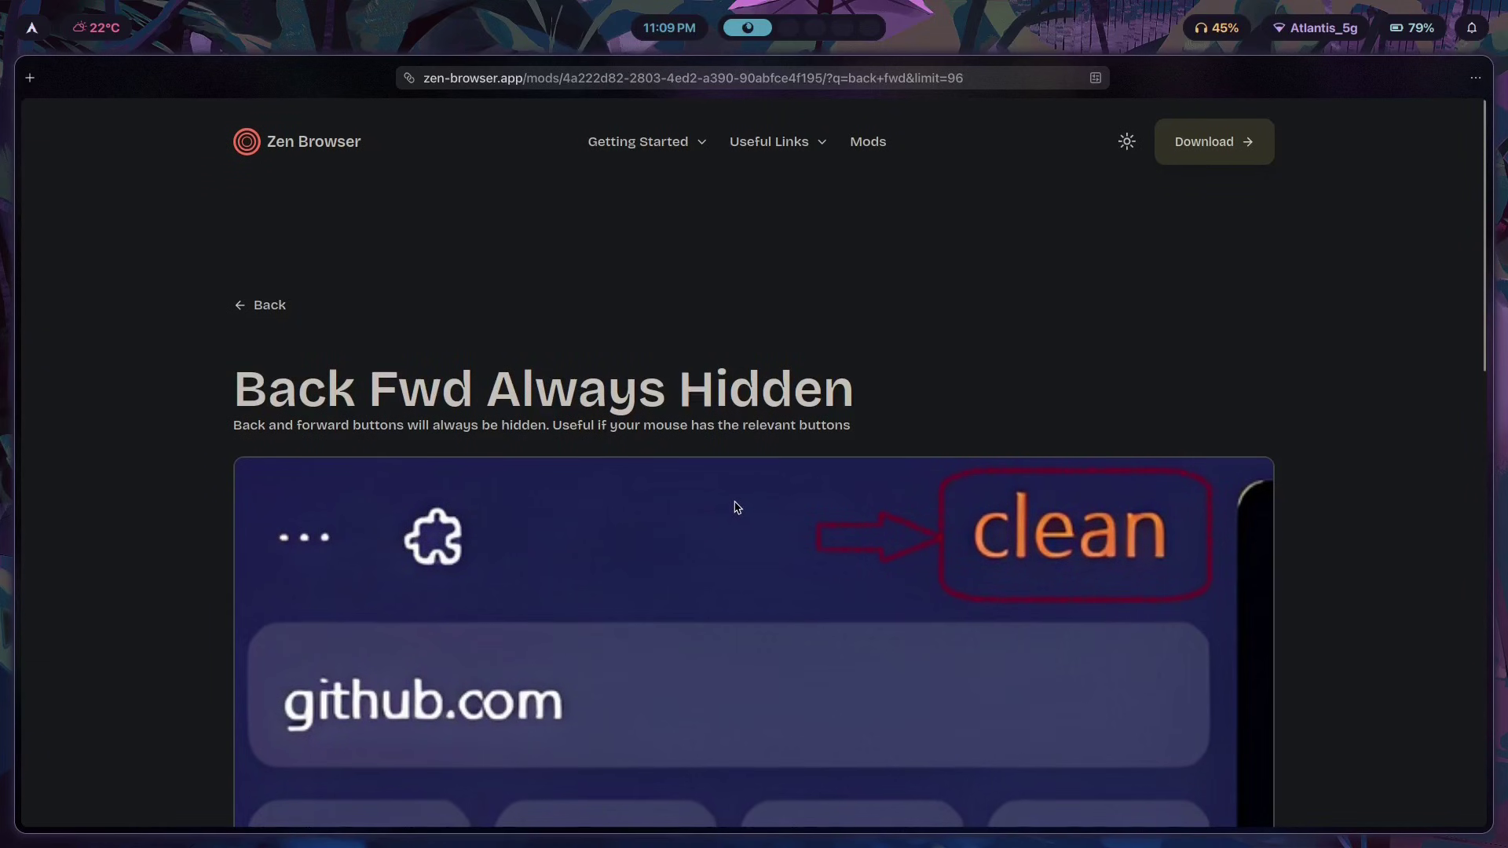
Step: Review the installed mods in the Zen Mods settings again and return to the mod's store page
key("ctrl+Tab")
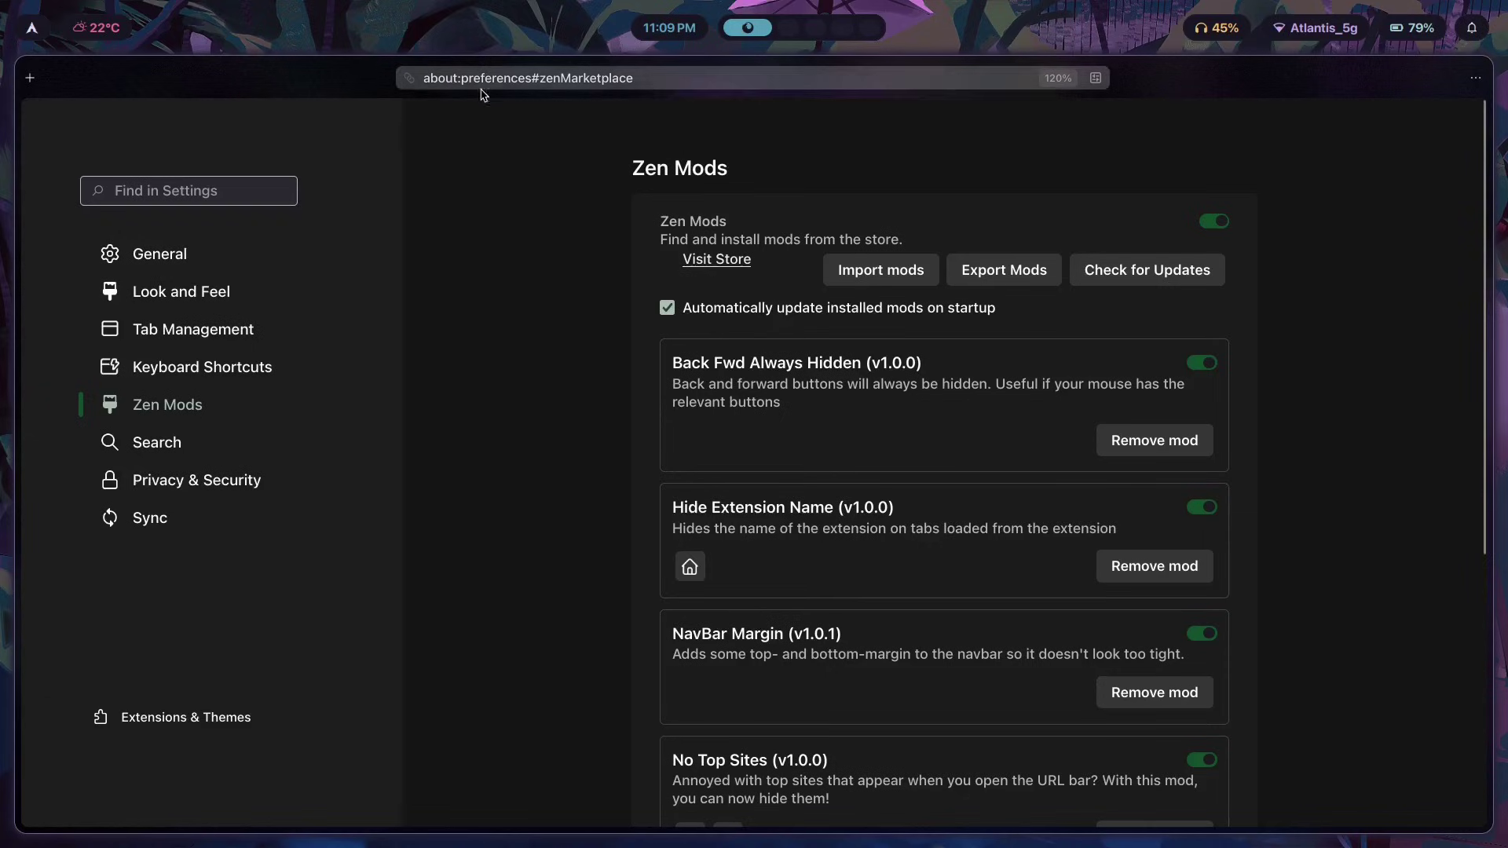
scroll(884, 371, "down", 2)
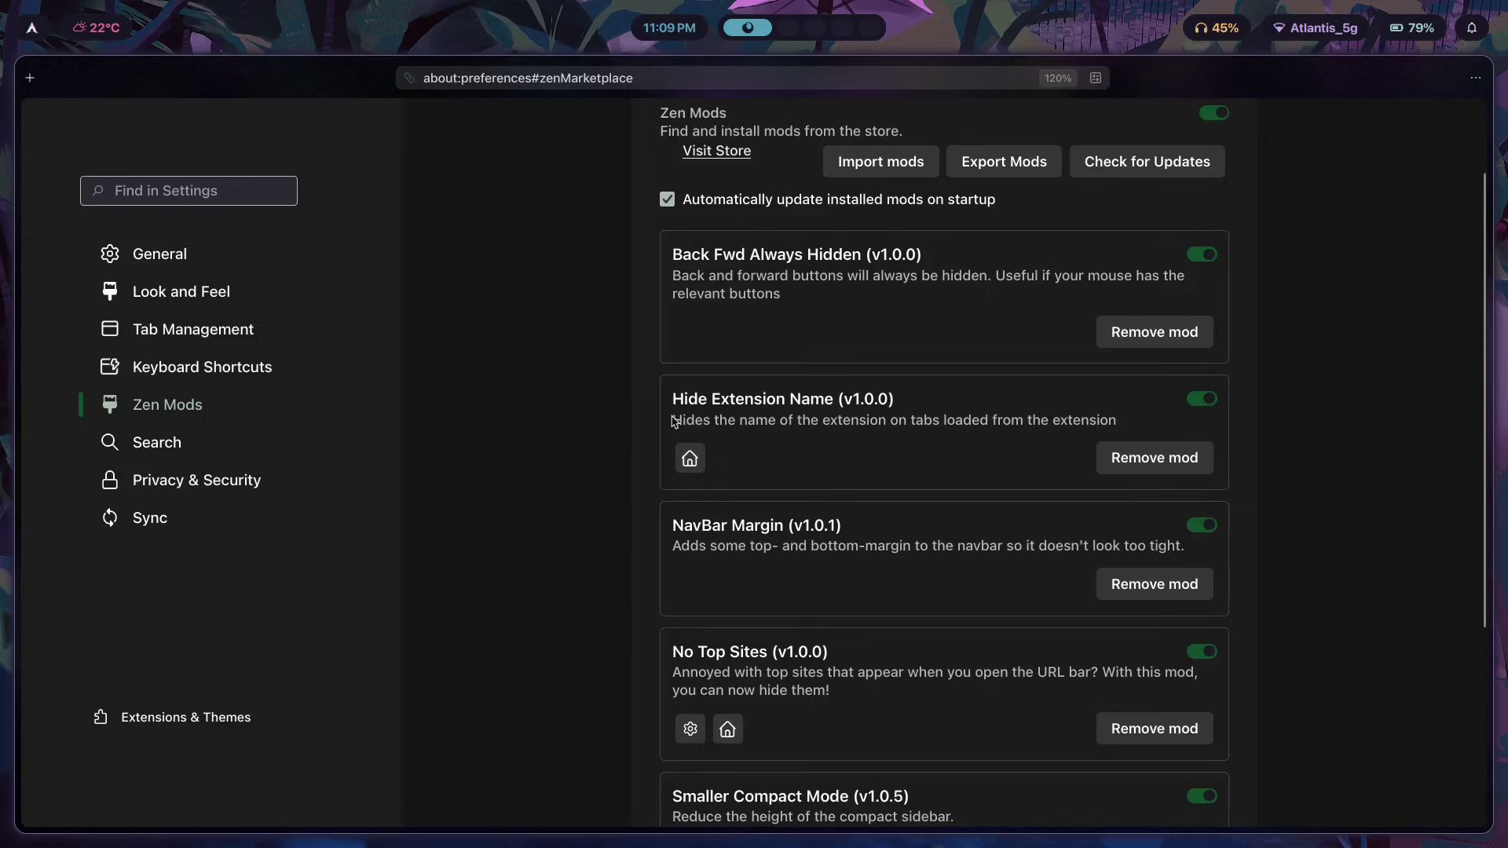
key("alt+Right")
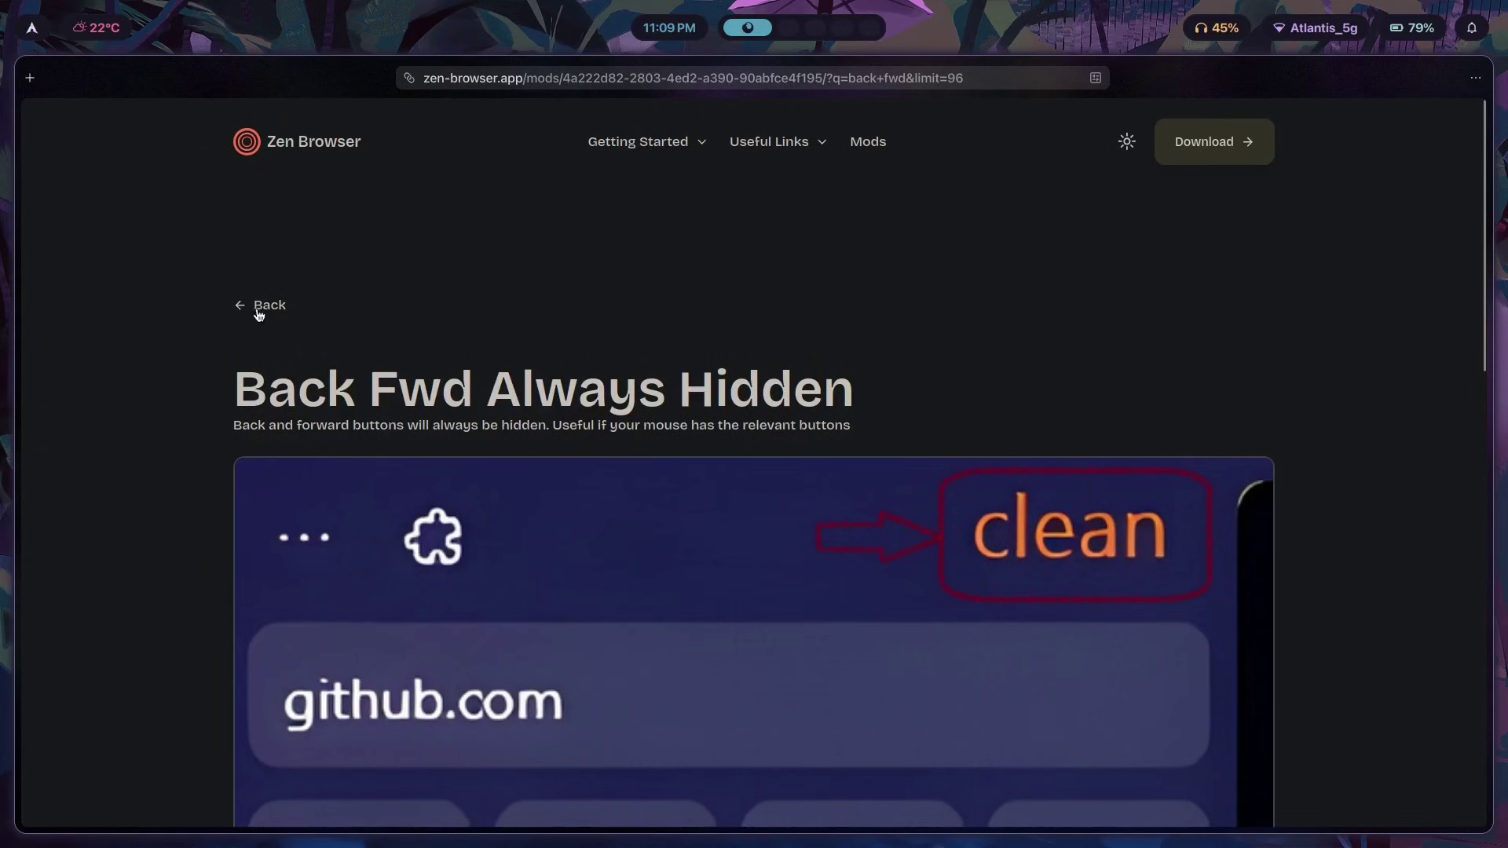
Step: Show the installed extensions, open the Firefox Add-ons site from there and search it for "nighttab"
left_click(1095, 78)
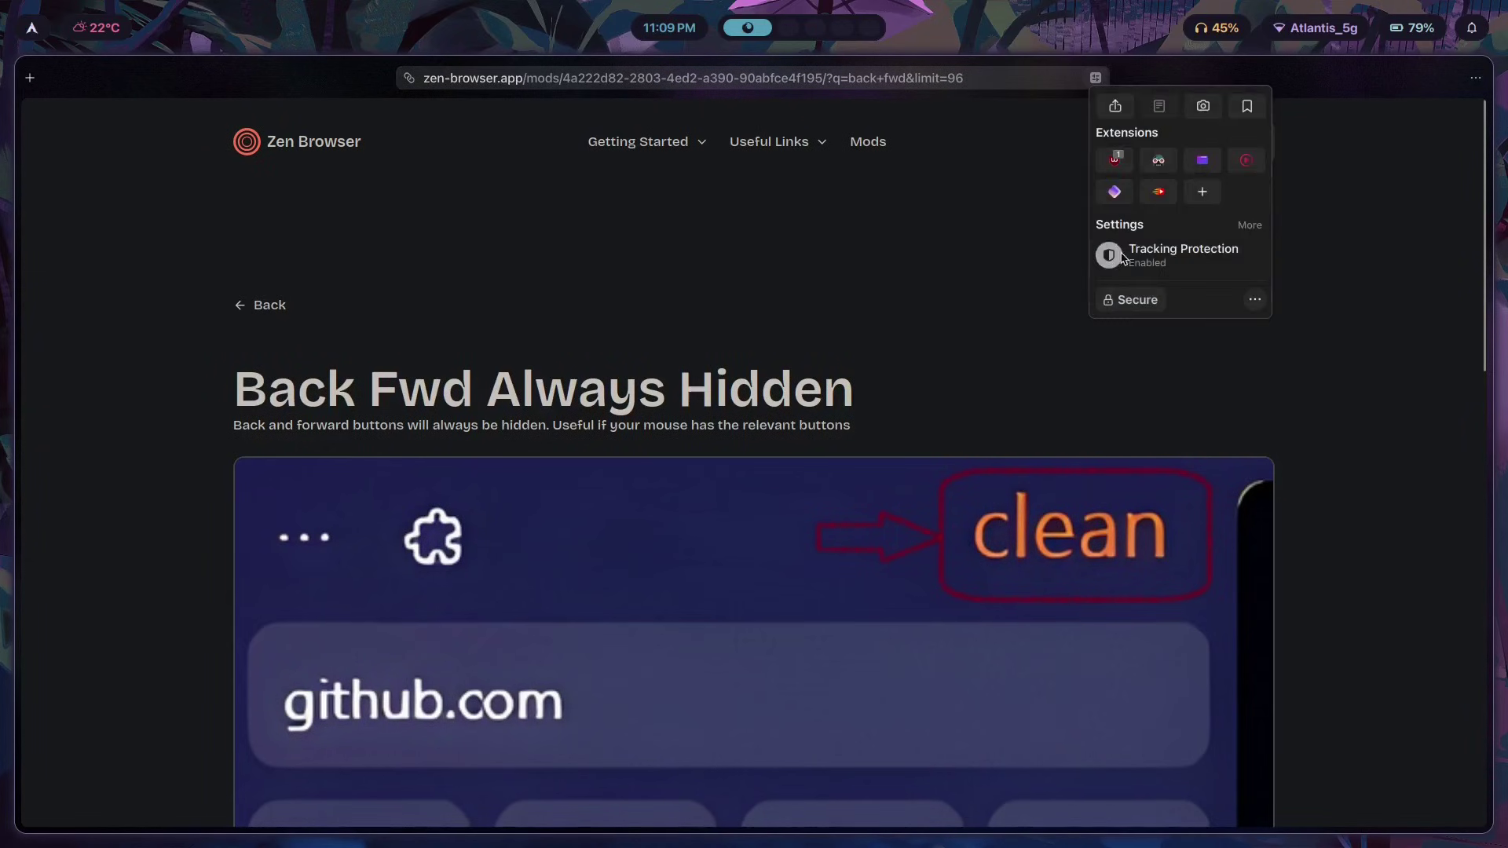
left_click(1205, 196)
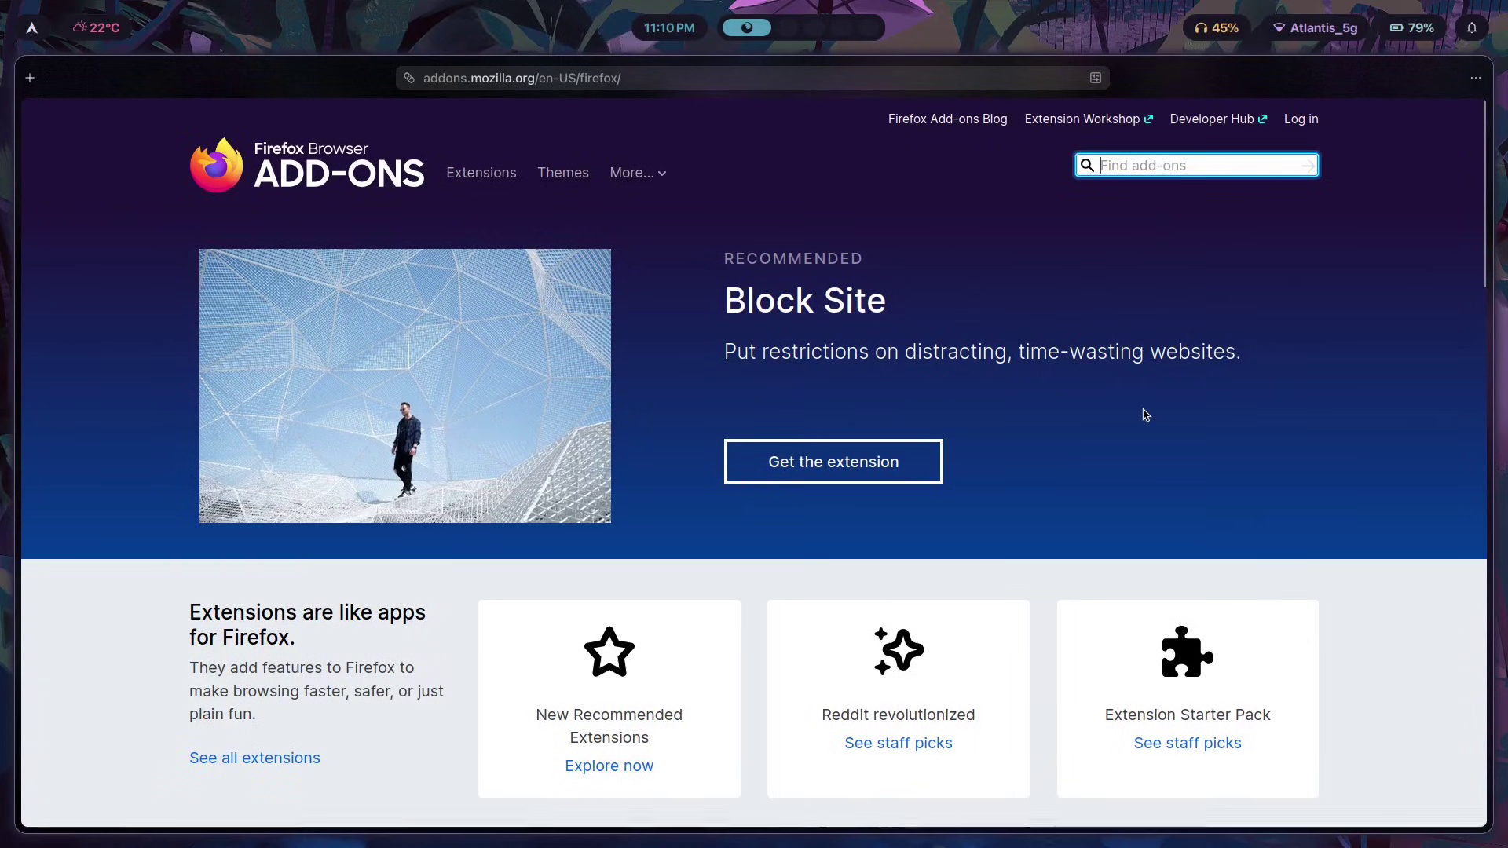
type("nighttab")
key("Return")
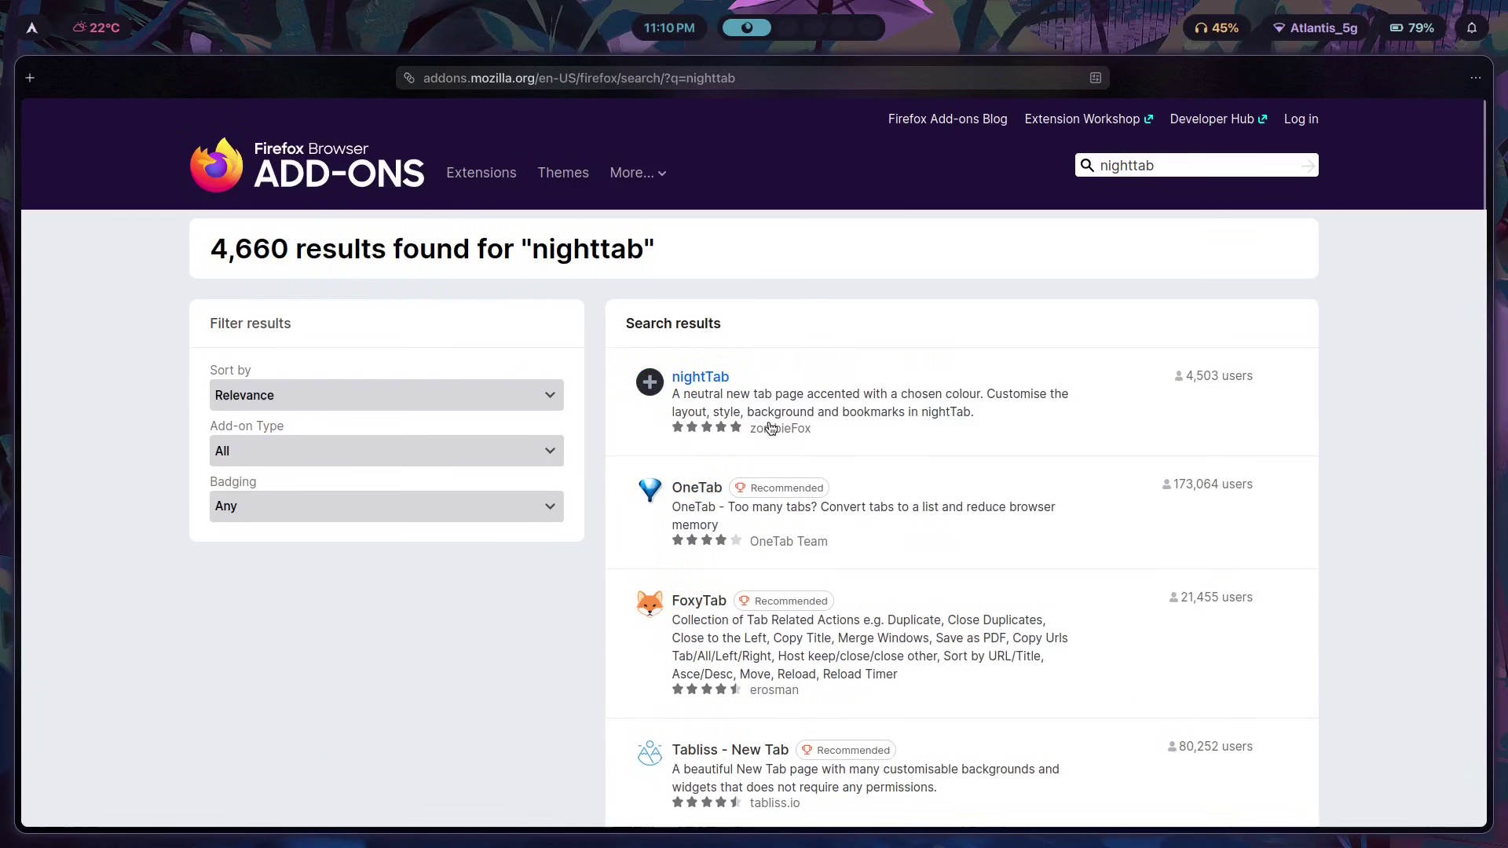
Step: Open the nightTab add-on page and examine its description, screenshots and feature list
left_click(725, 380)
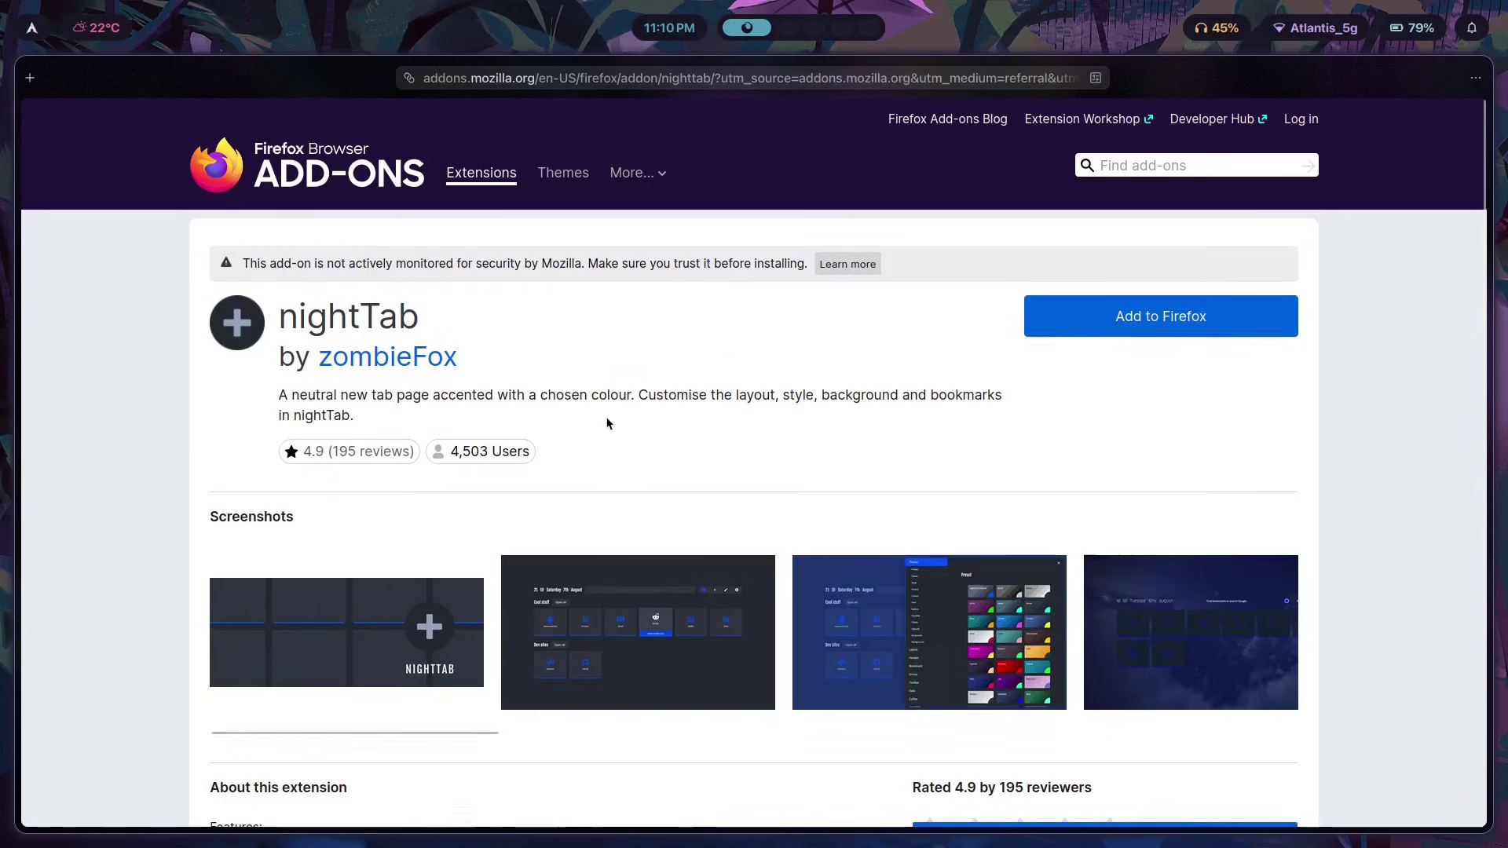
scroll(761, 384, "down", 2)
scroll(762, 384, "down", 3)
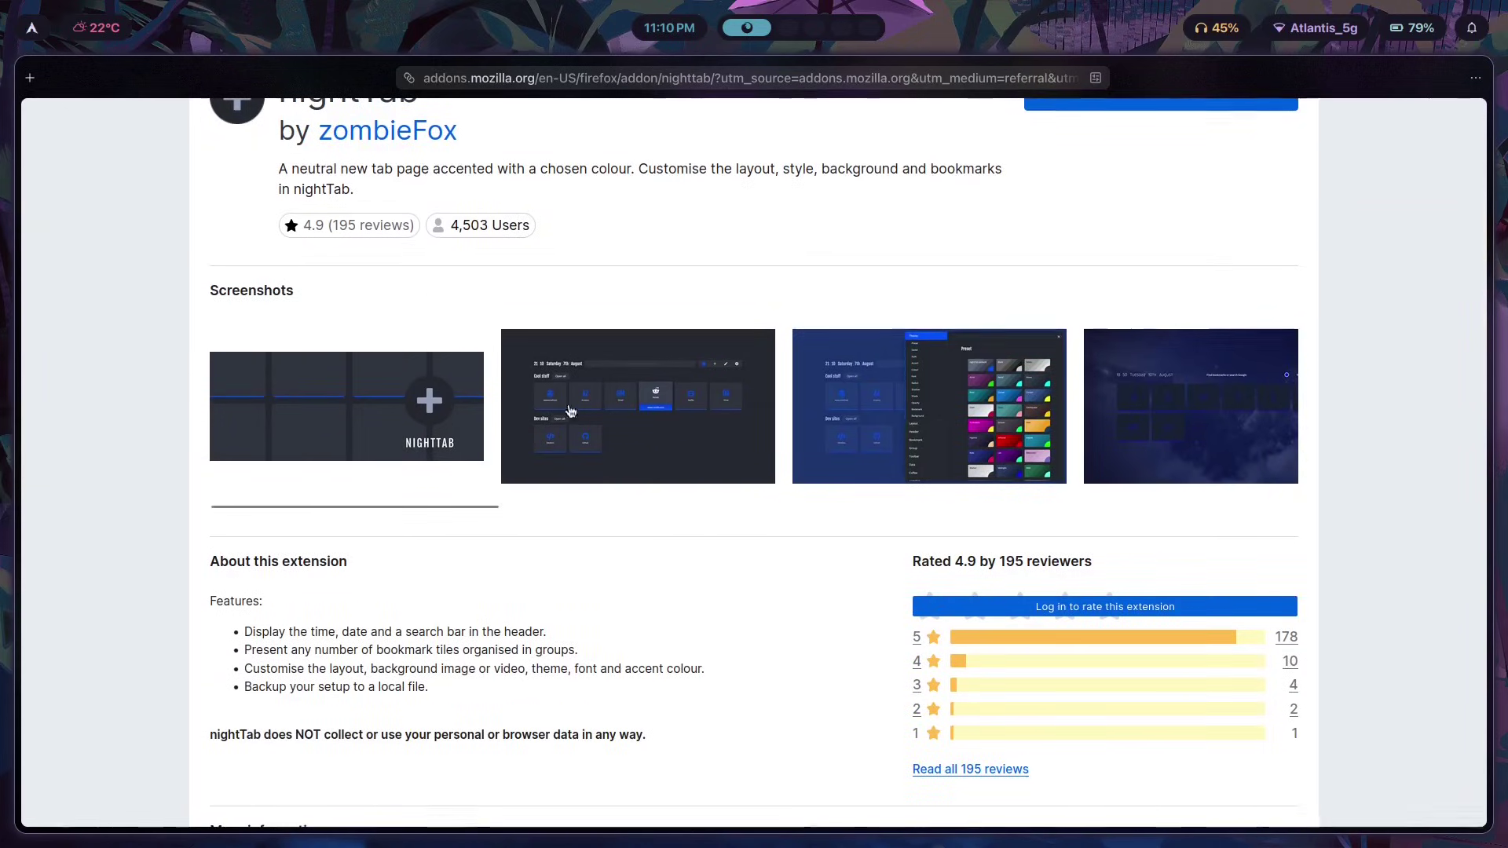
scroll(421, 283, "up", 3)
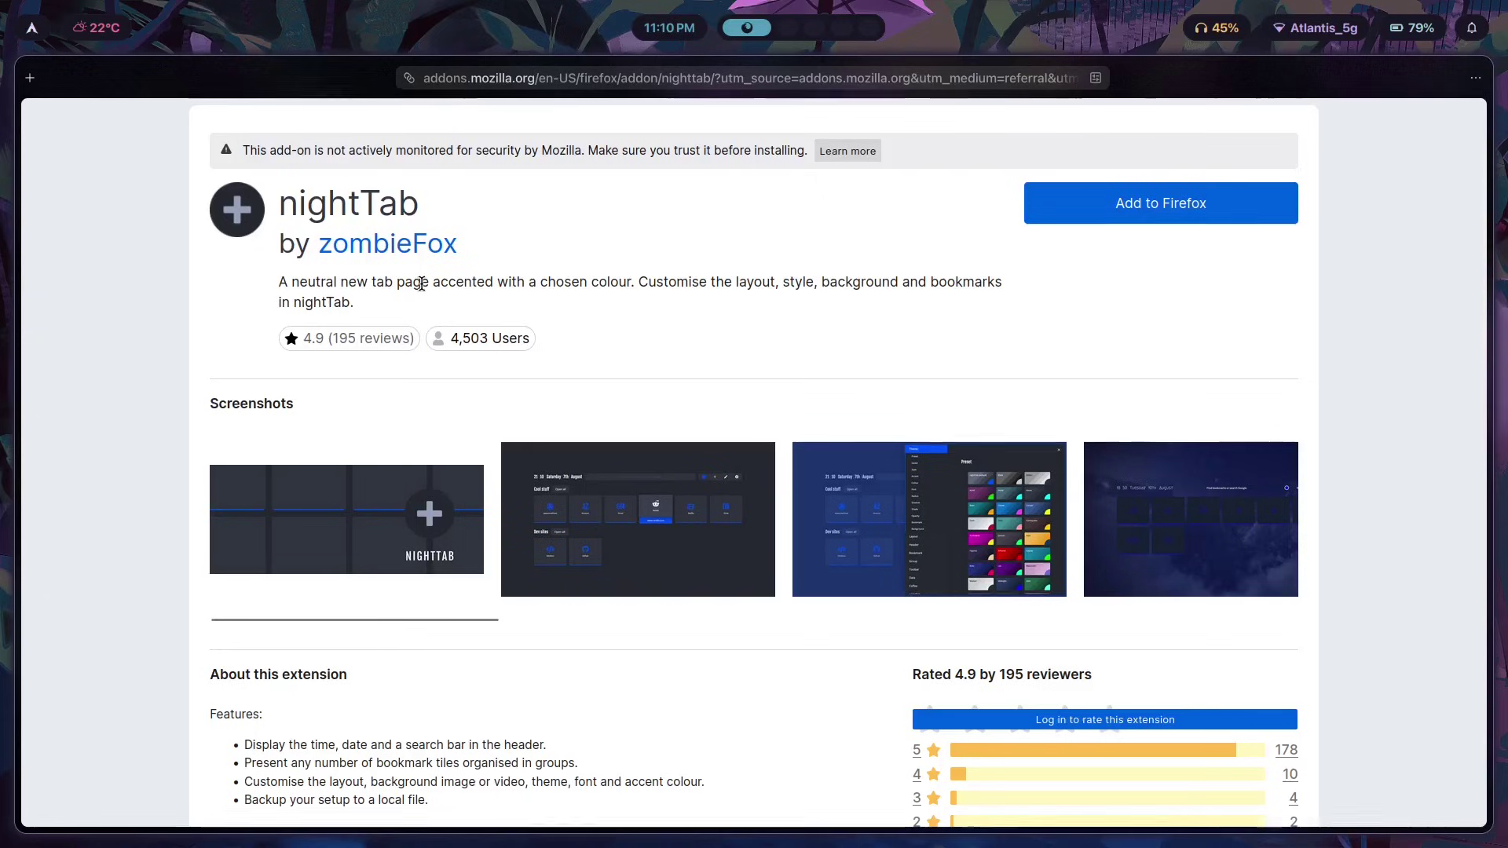
scroll(662, 481, "up", 3)
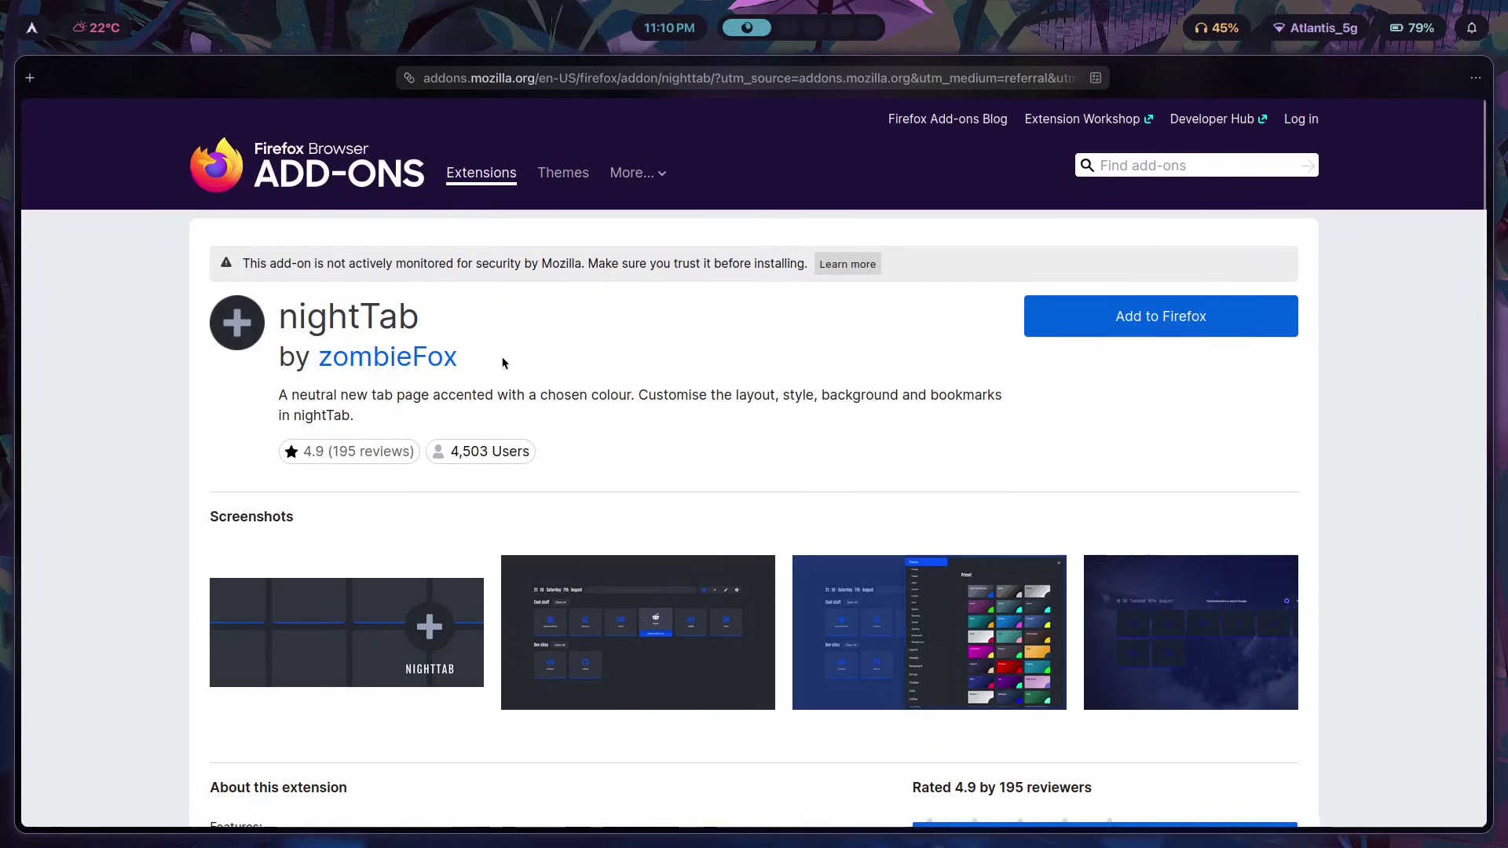
Step: View the second nightTab screenshot enlarged, close it and look over the add-on page again
scroll(459, 260, "down", 3)
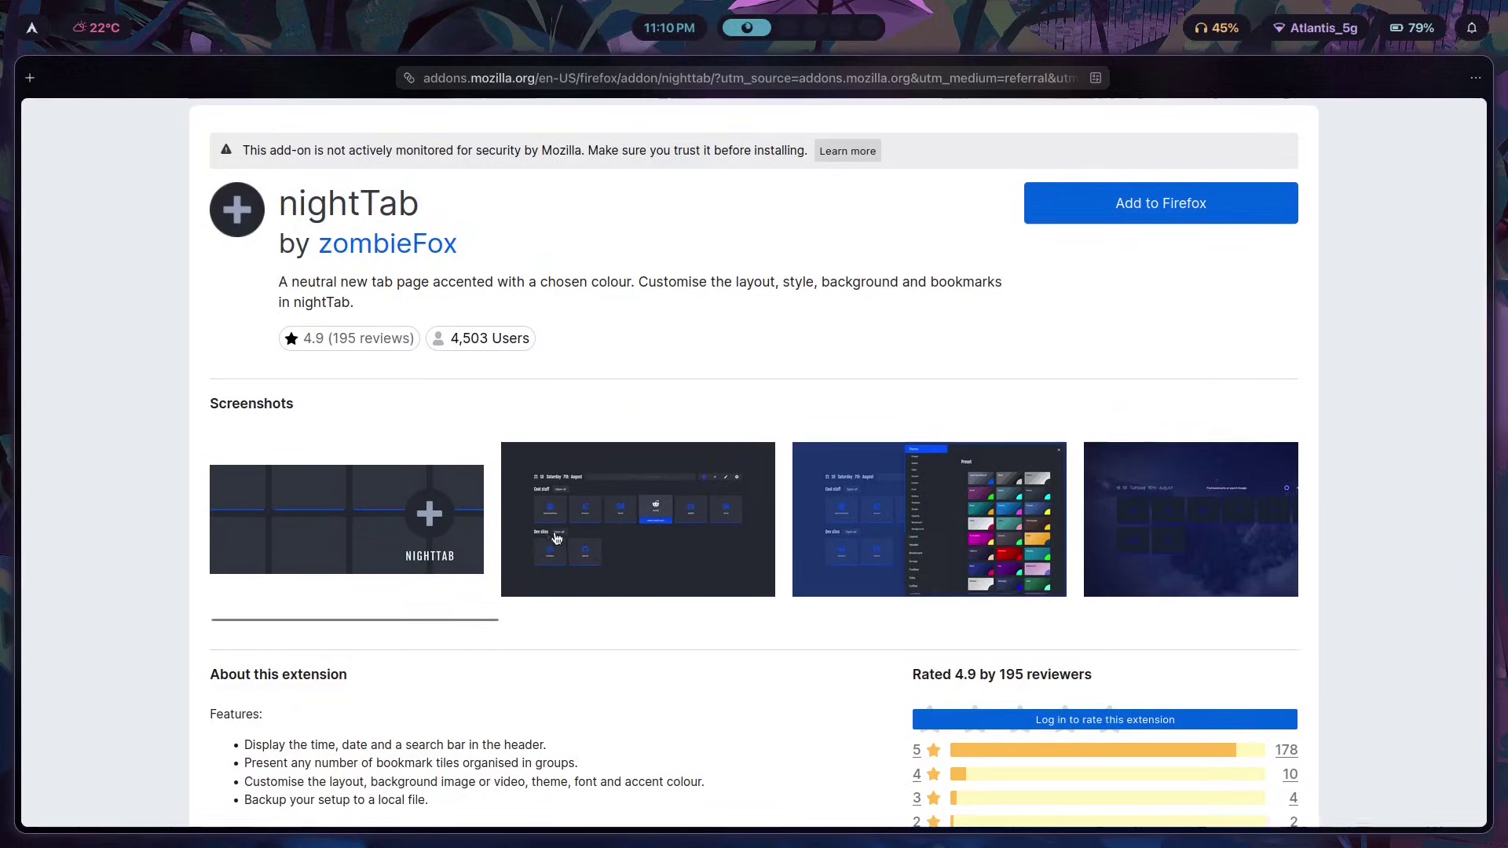
left_click(695, 526)
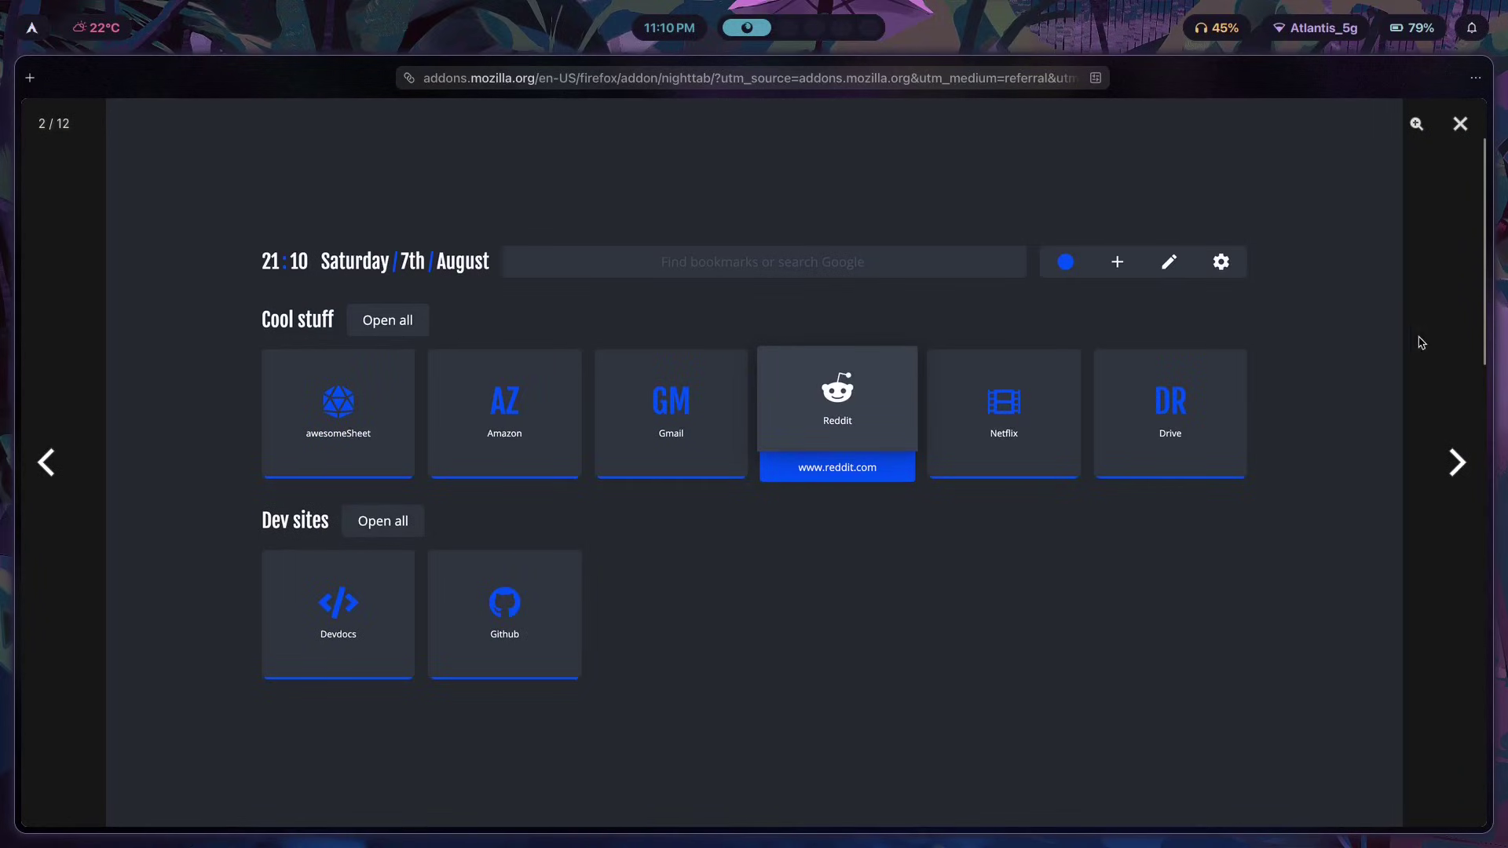
left_click(1460, 124)
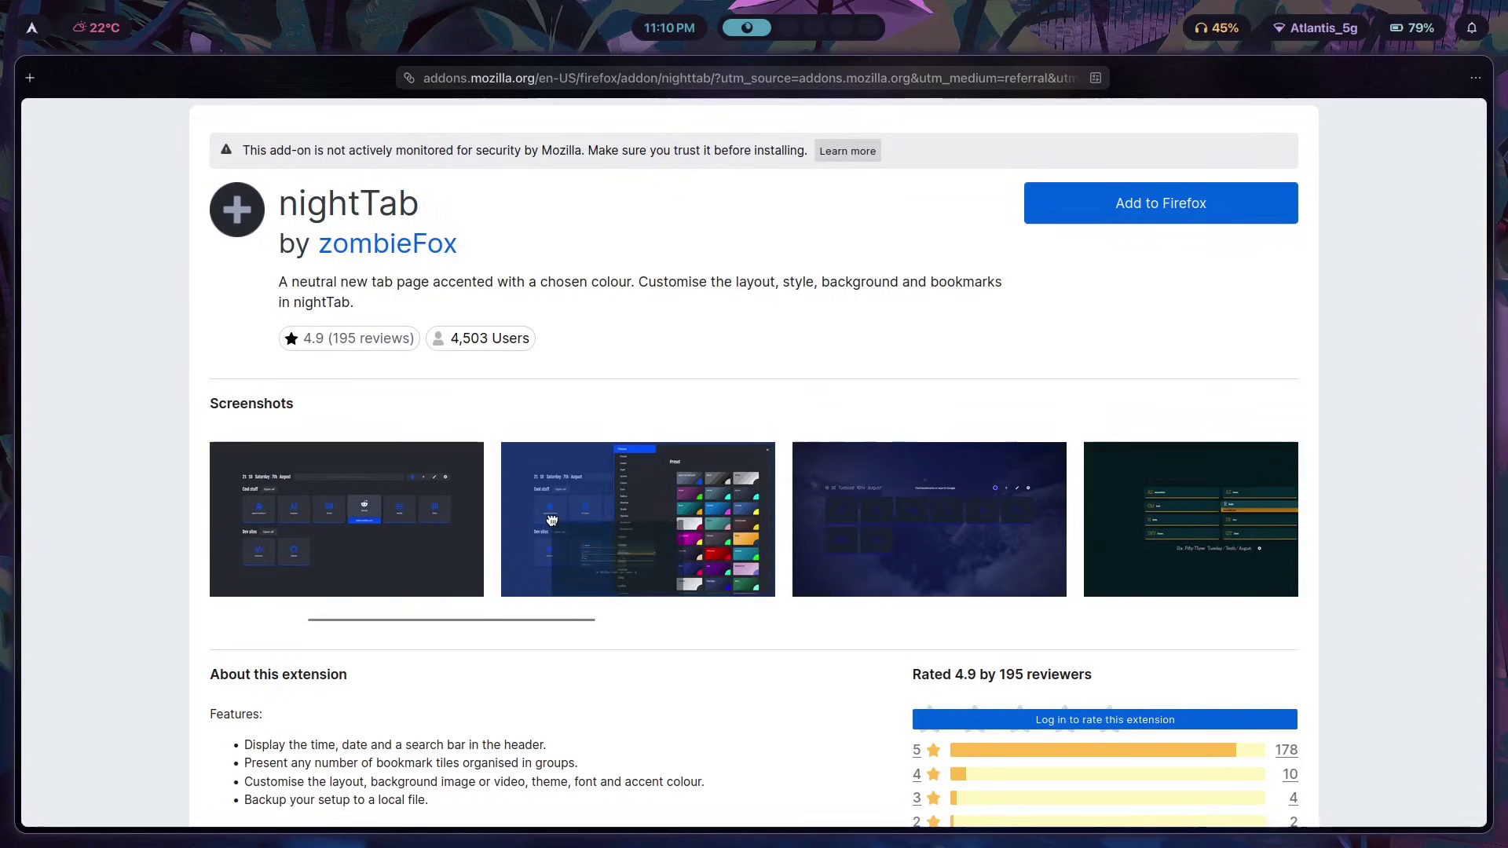
scroll(862, 333, "up", 3)
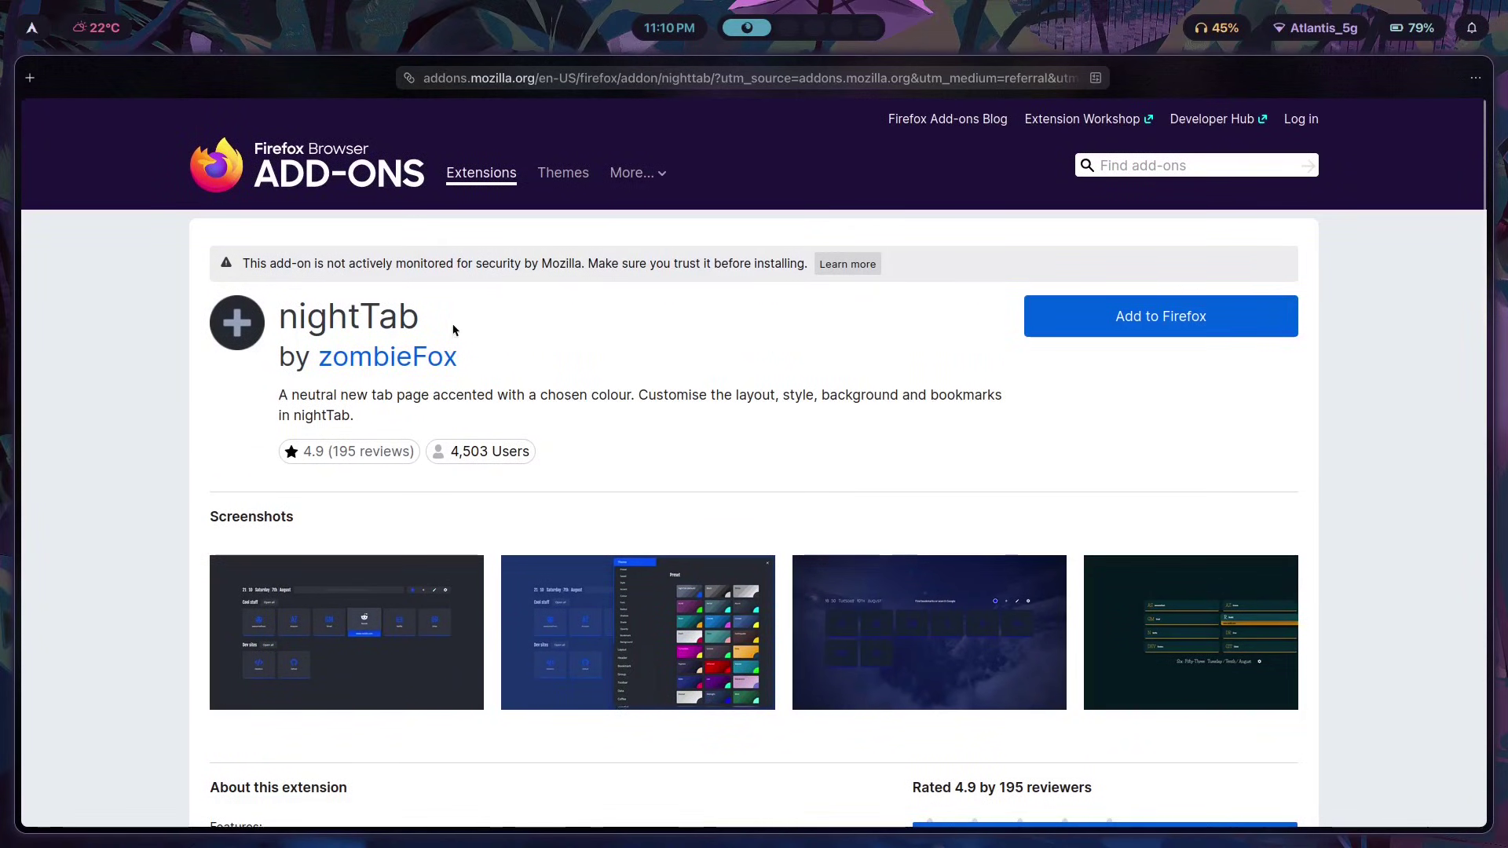
Step: Return to the "nighttab" search results on the Firefox Add-ons site and look through the listed extensions
key("alt+Left")
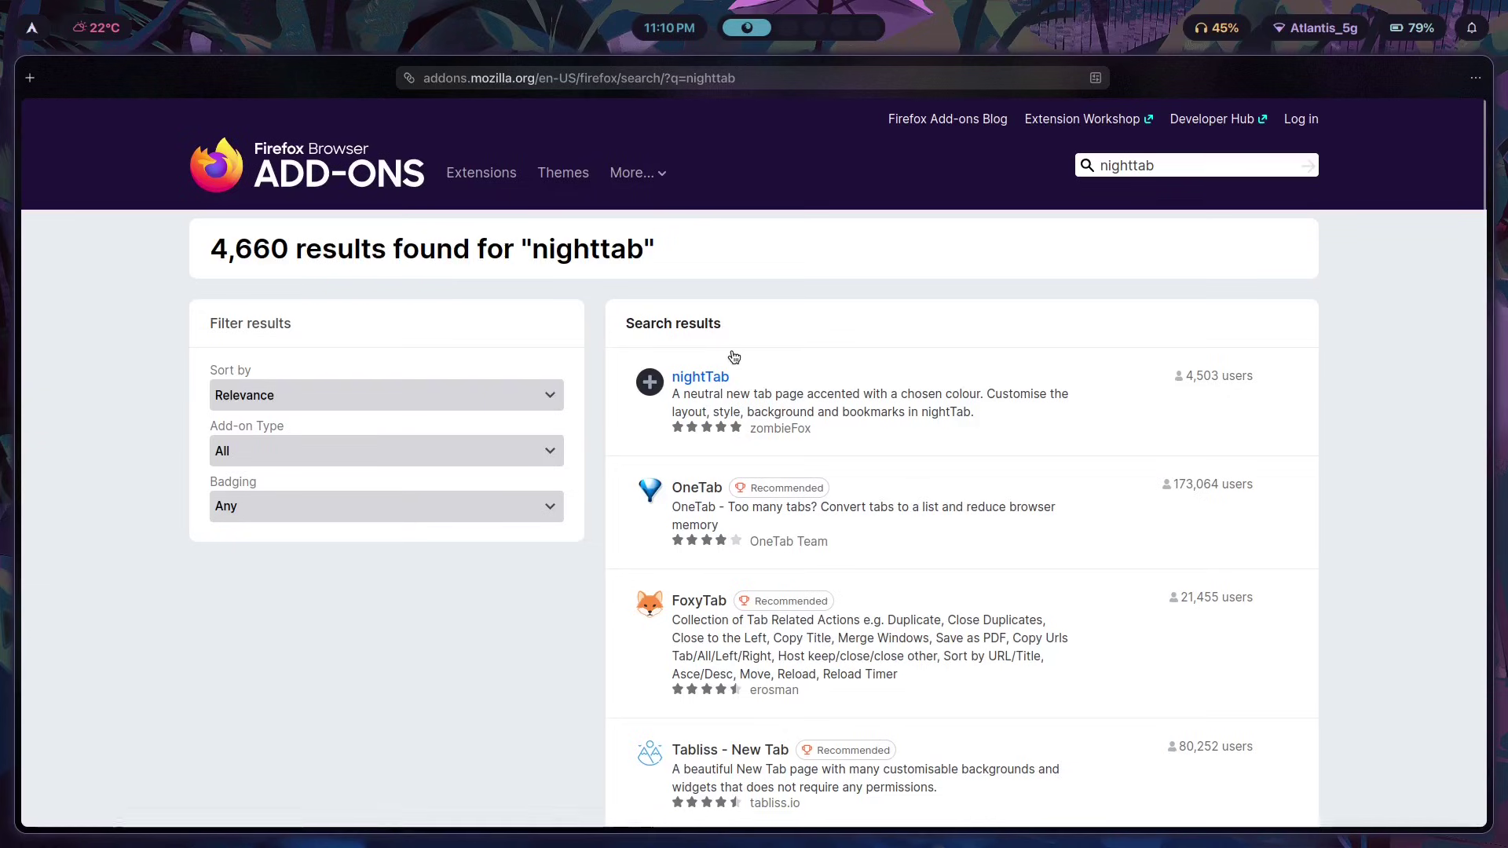
scroll(845, 542, "down", 3)
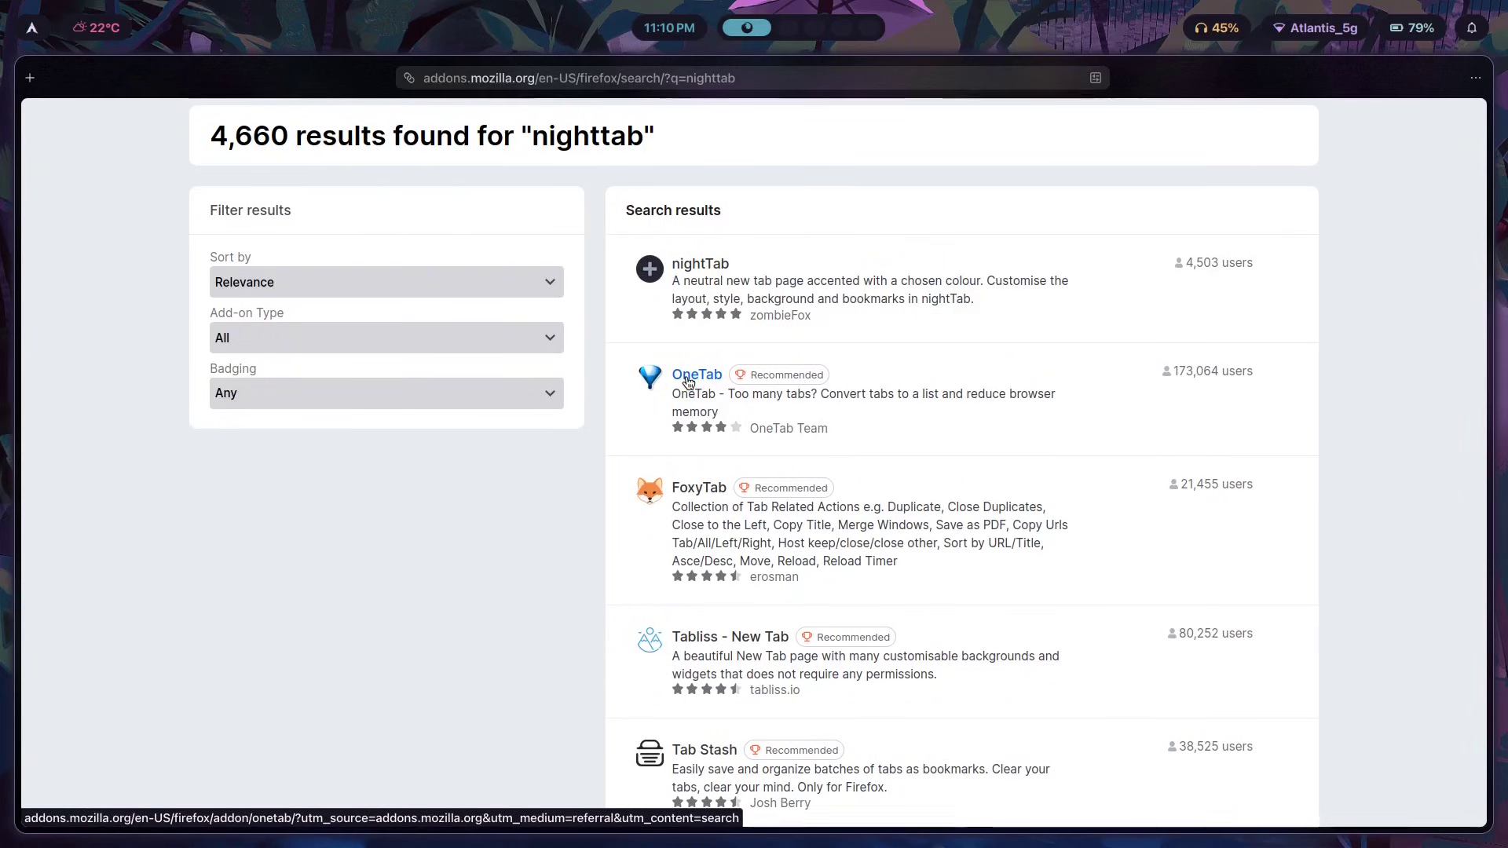
scroll(550, 393, "up", 3)
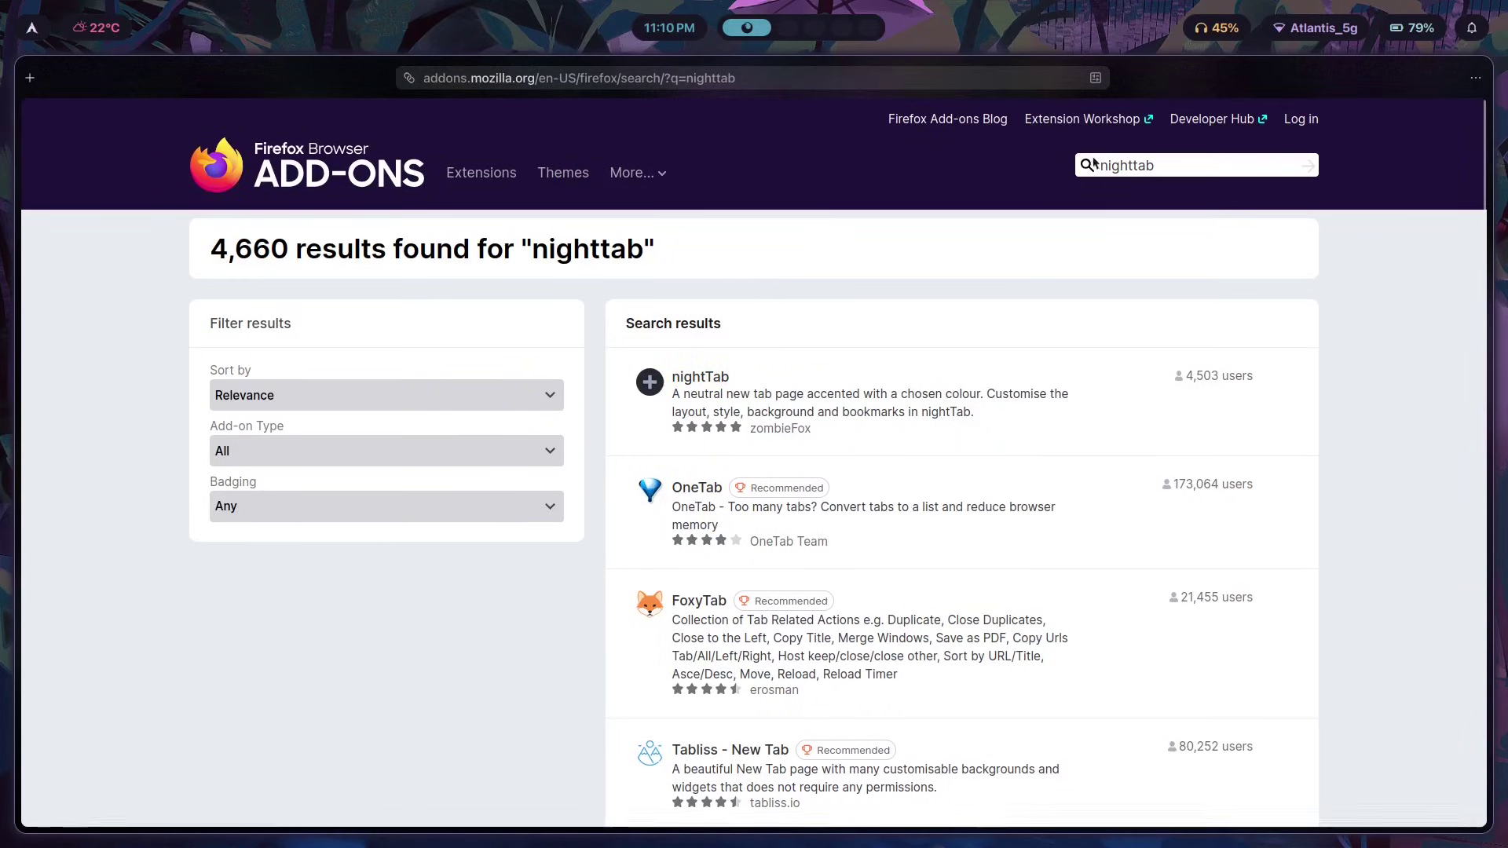
Step: Revisit the Back Fwd Always Hidden store page and the installed mods list in the Zen Mods settings
key("ctrl+Tab")
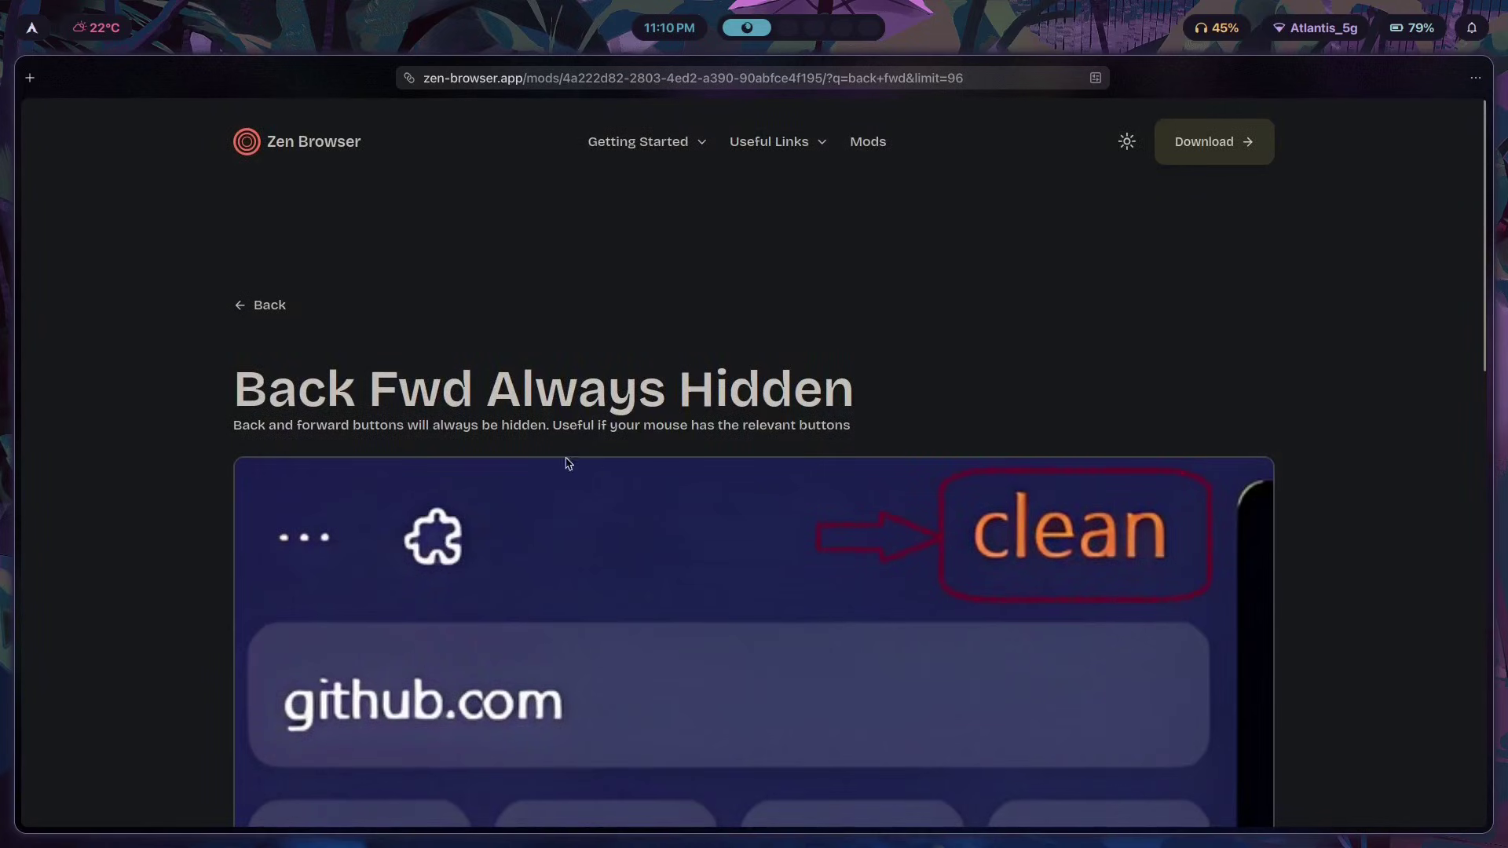
scroll(430, 370, "down", 5)
scroll(430, 370, "up", 5)
key("ctrl+Tab")
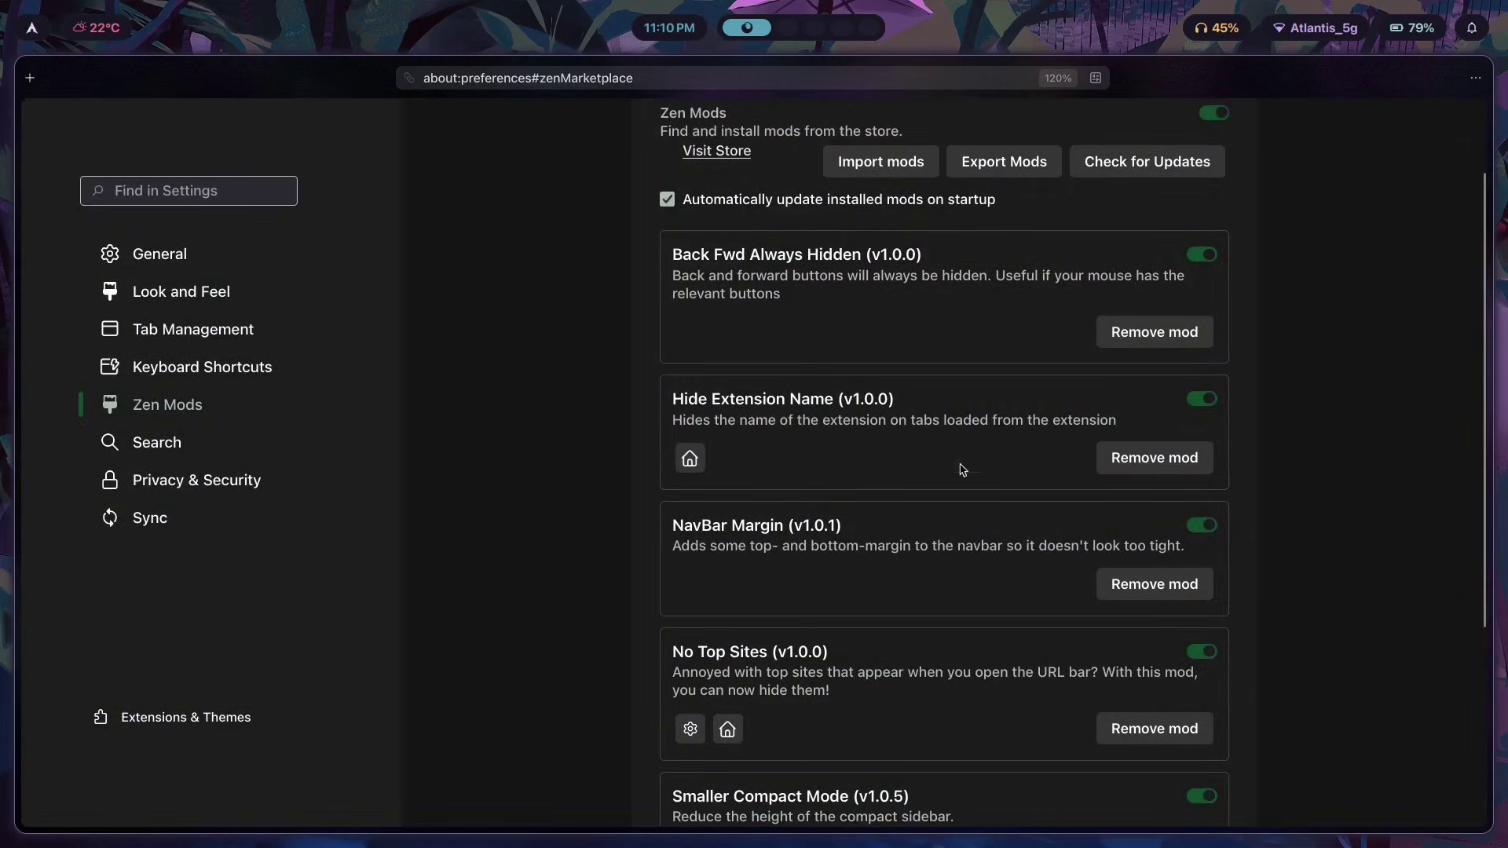
Step: Search the Zen Mods store for "hide extension" and open the Hide Extension Name mod
key("ctrl+Tab")
key("ctrl+a")
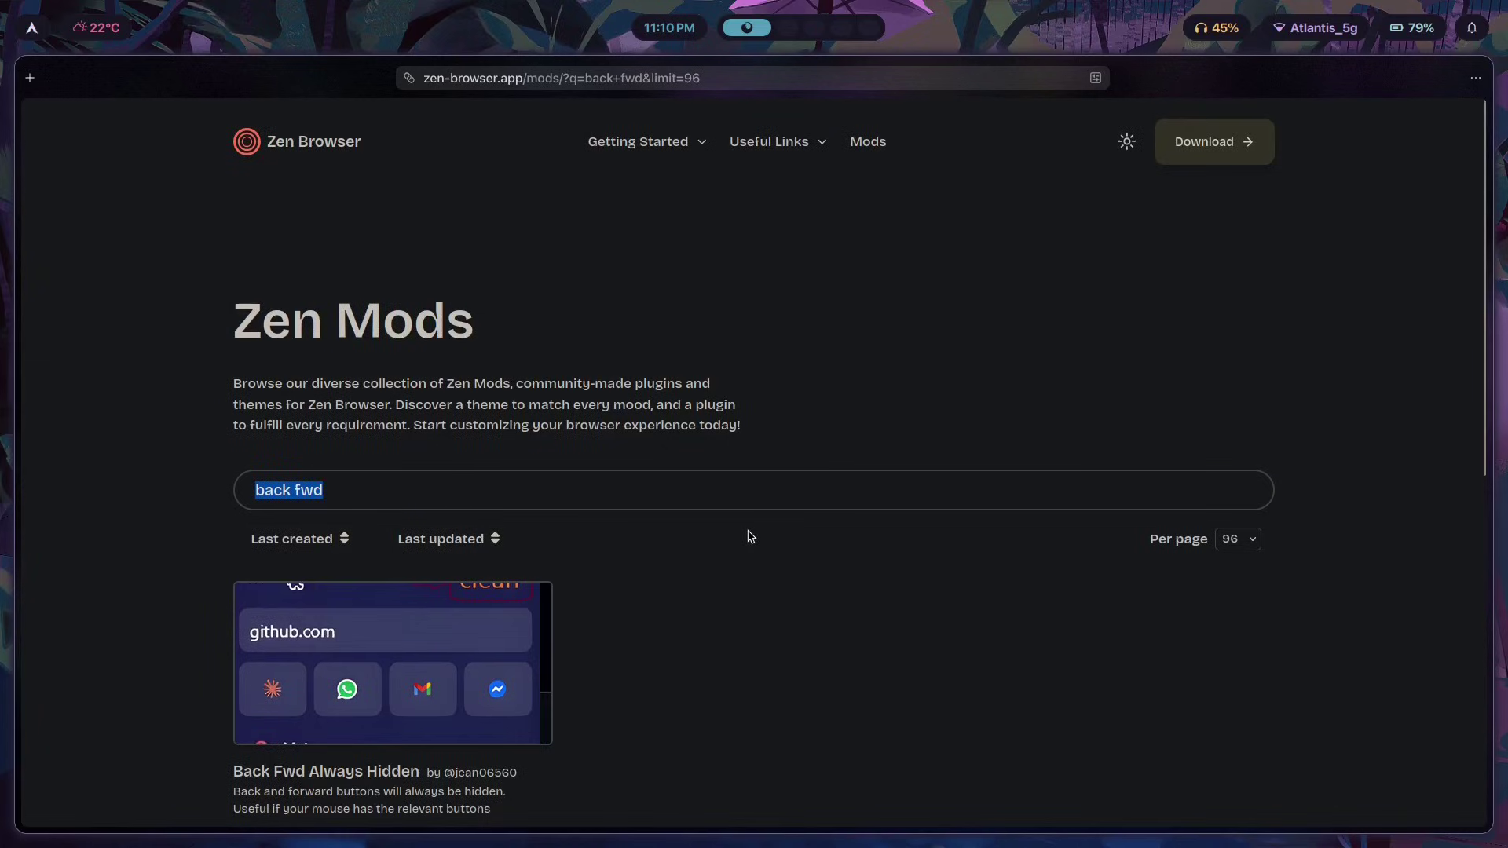
type("hide extension")
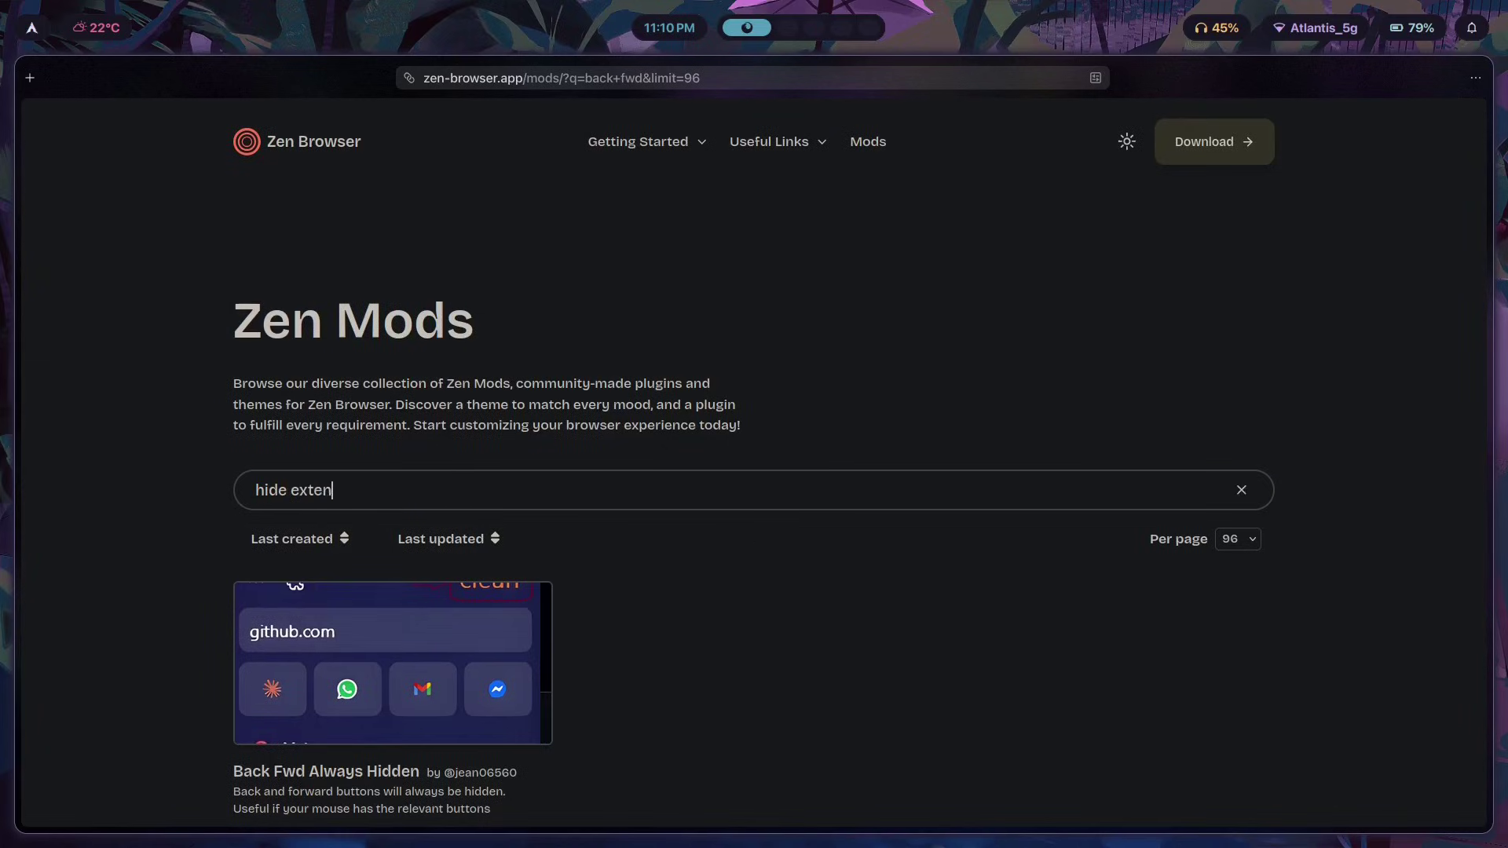
left_click(372, 664)
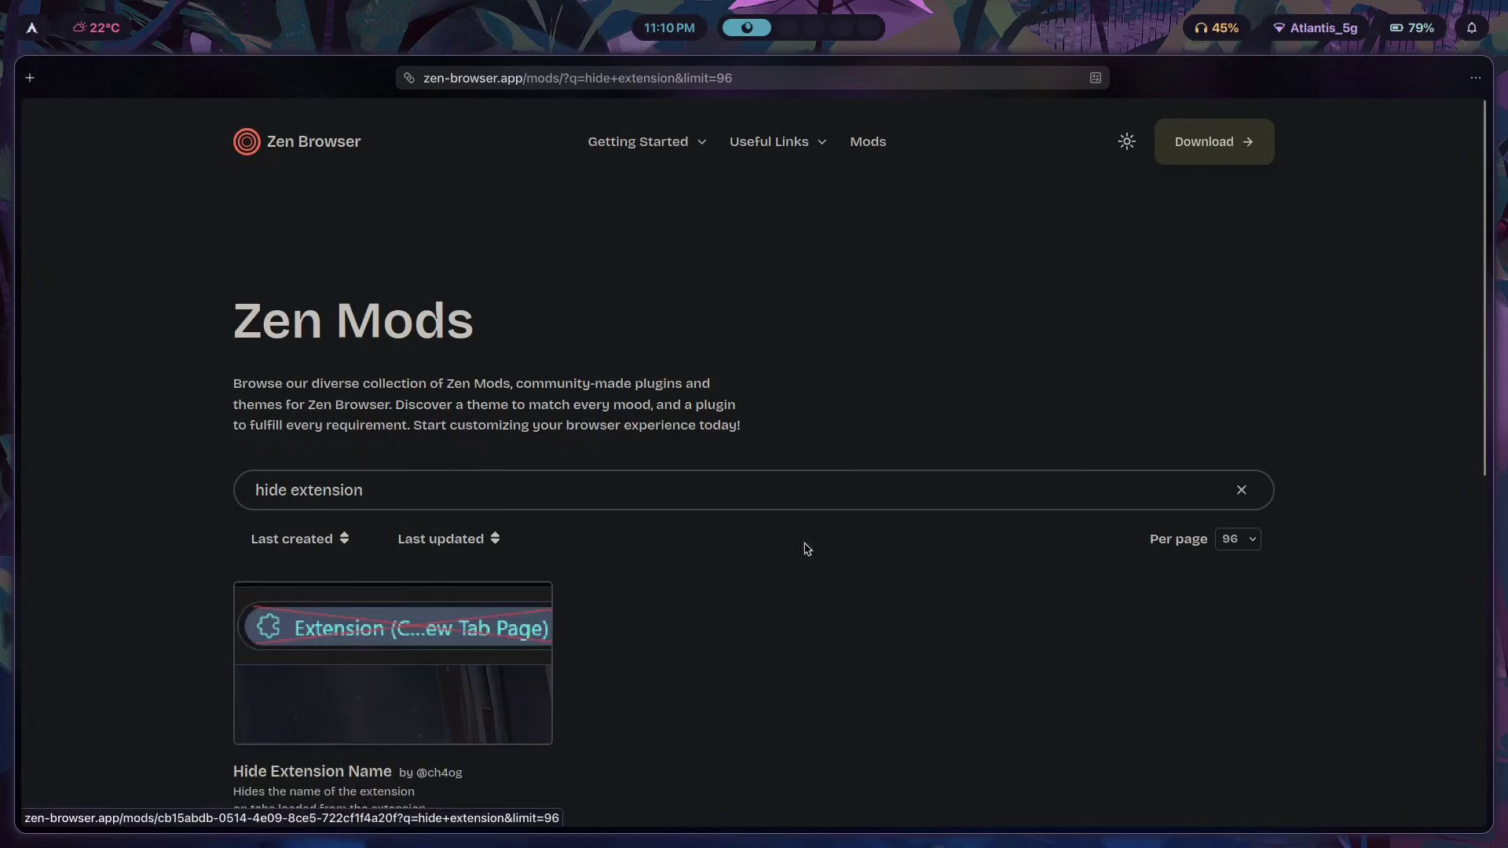
Step: Examine the Hide Extension Name mod page, including its description, preview image and version details
scroll(953, 521, "down", 1)
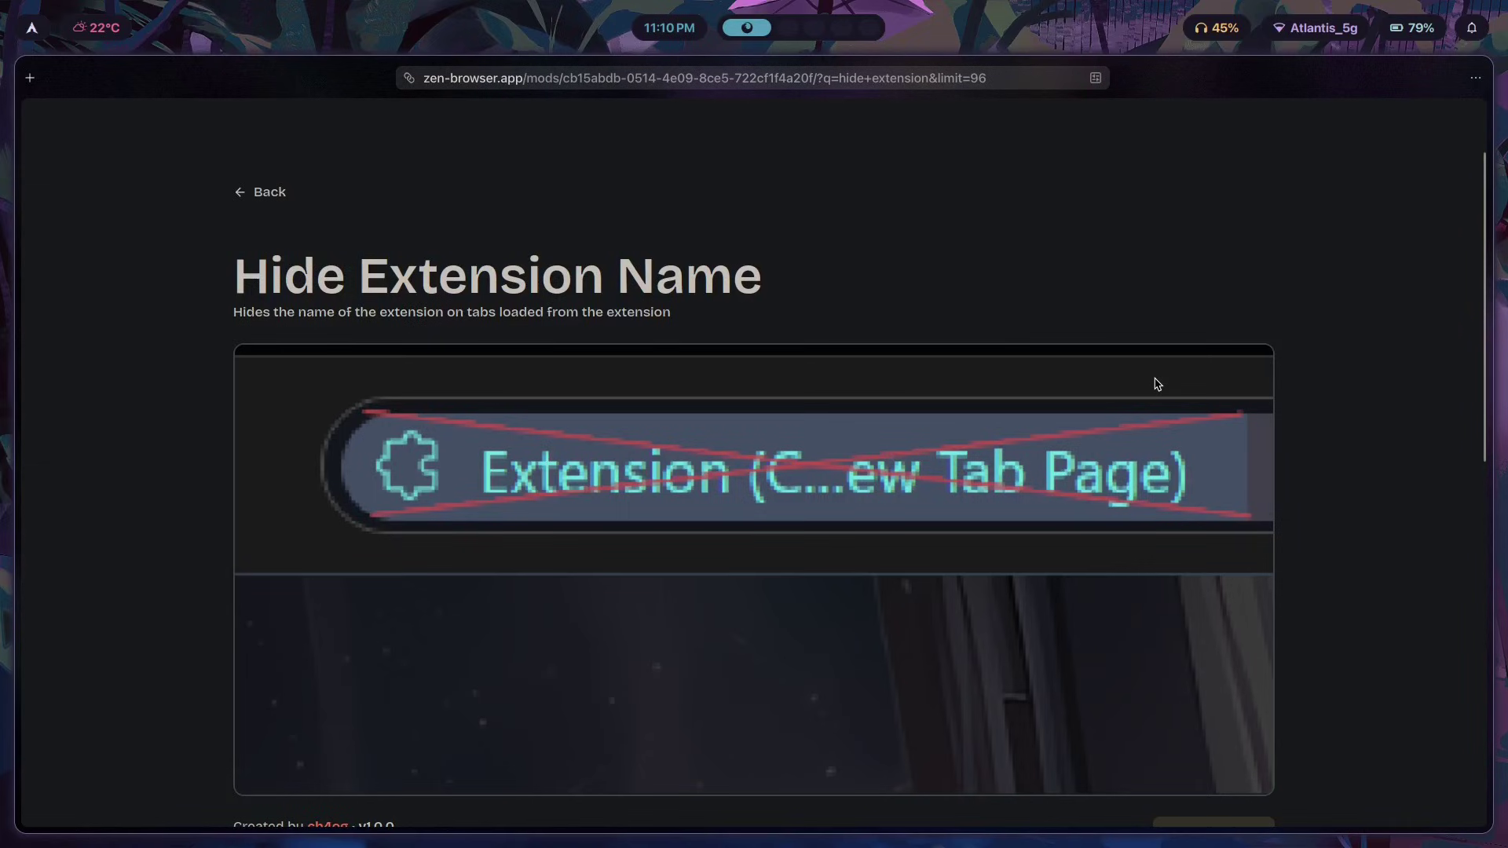
scroll(1131, 353, "down", 3)
scroll(1102, 319, "up", 2)
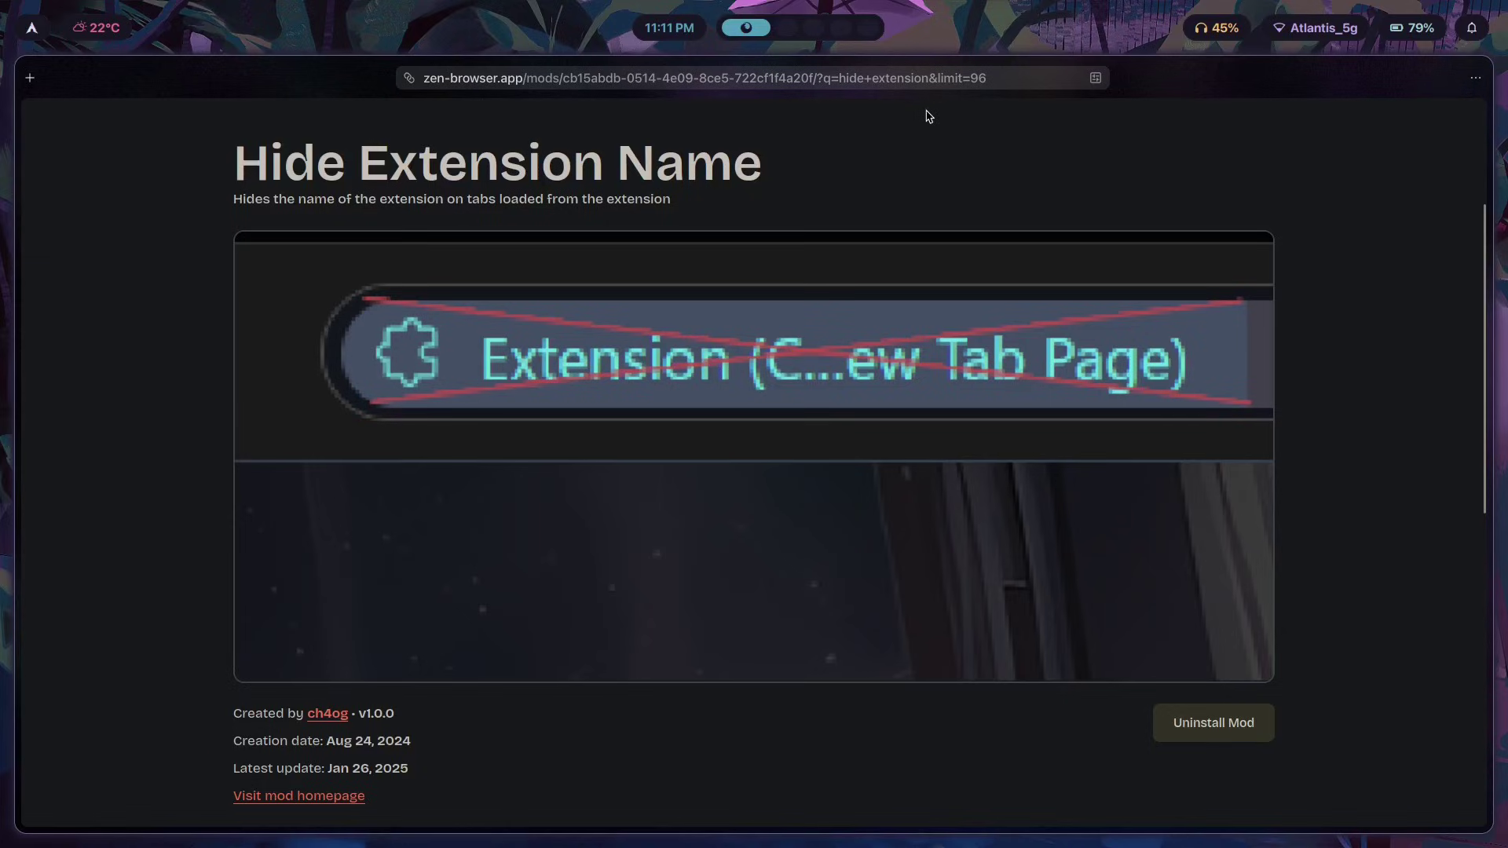
scroll(1272, 437, "up", 3)
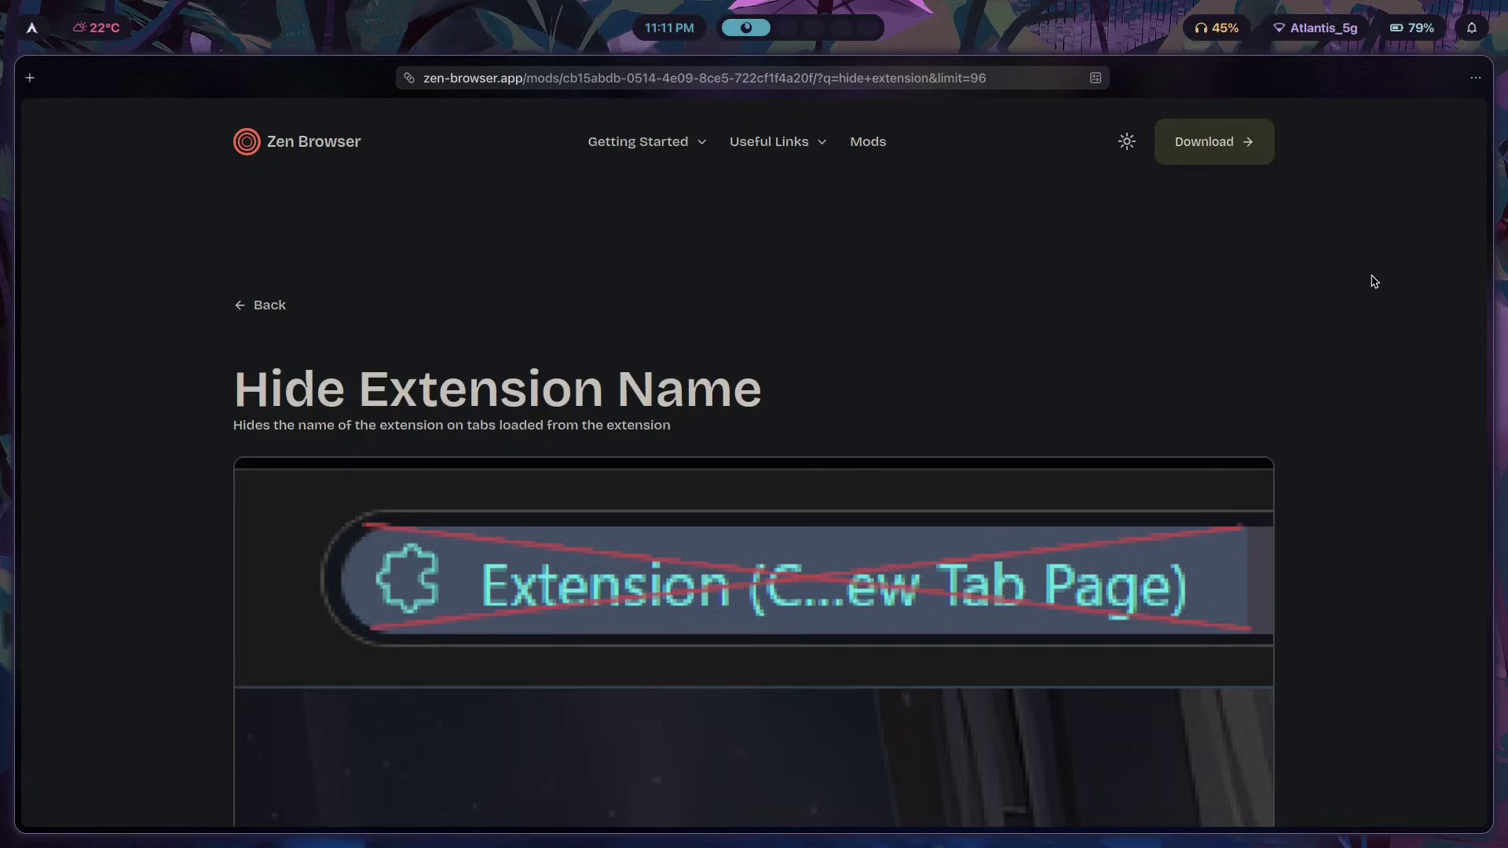
mouse_move(4, 322)
scroll(1084, 336, "down", 3)
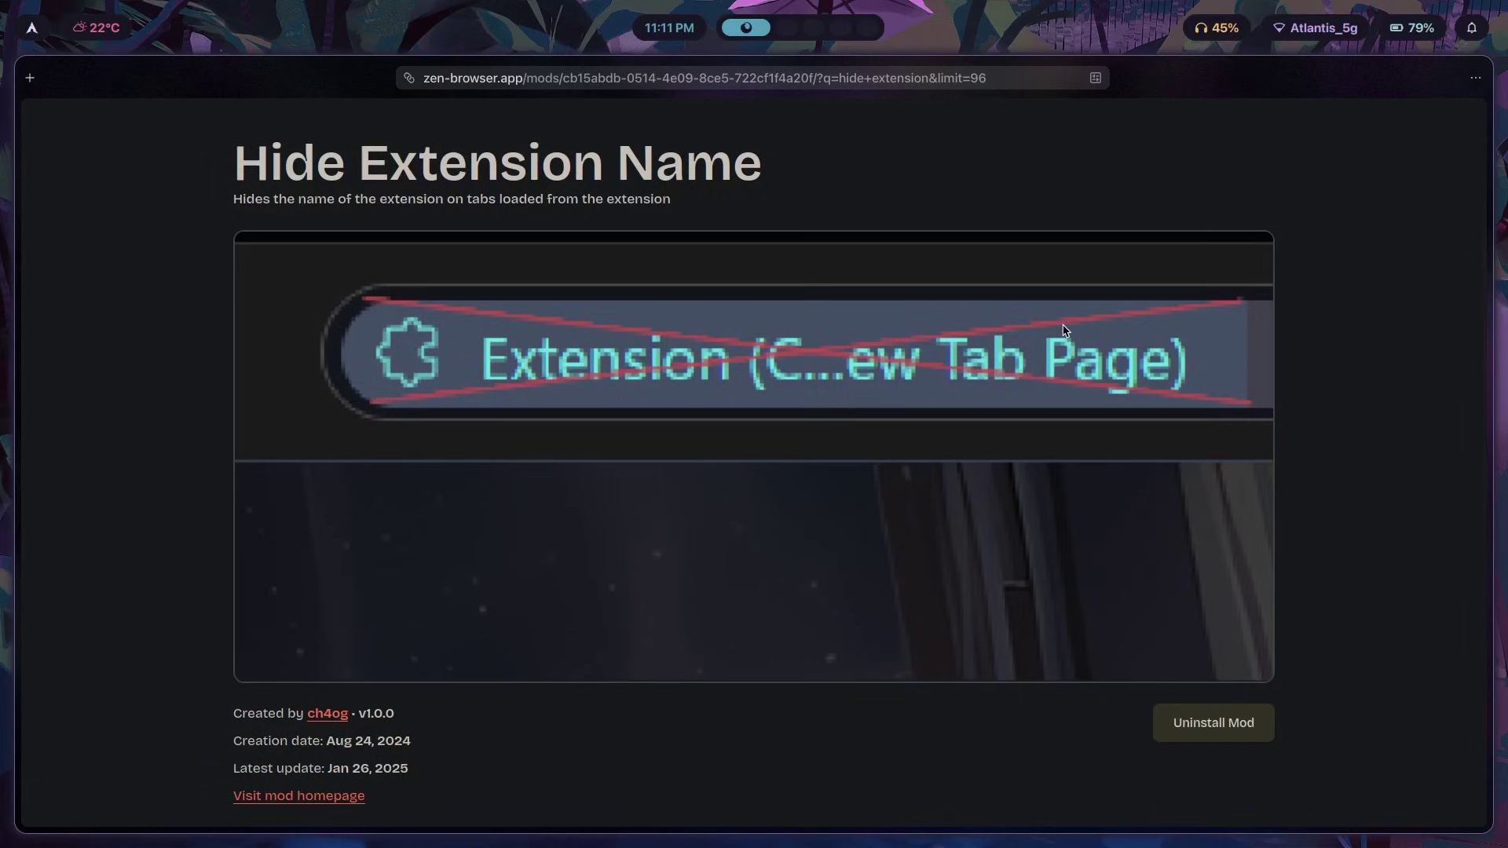
Step: Close the Hide Extension Name store page and review the installed mods in the Zen Mods settings
key("ctrl+w")
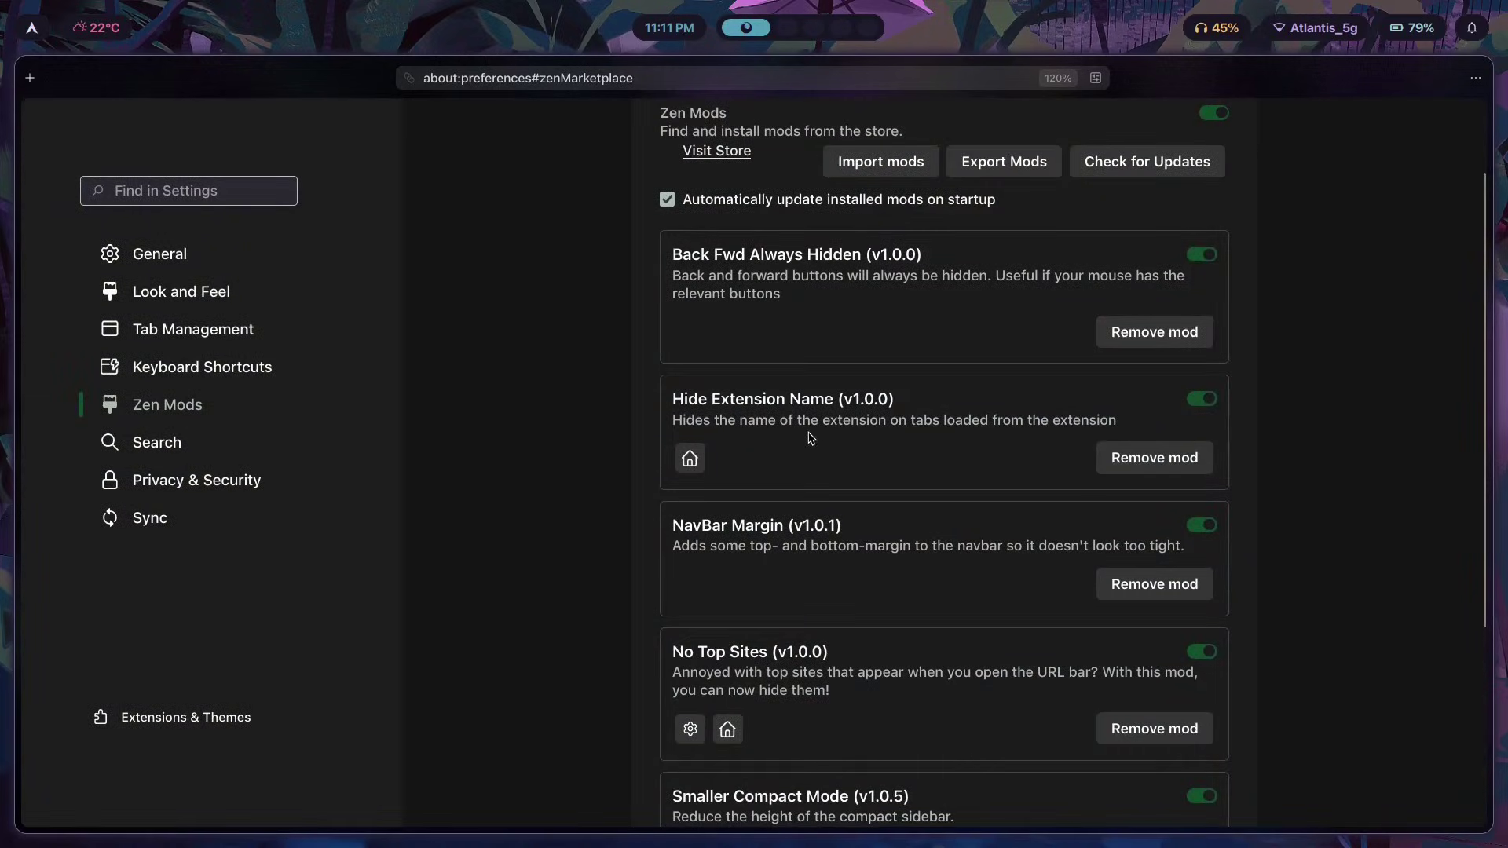
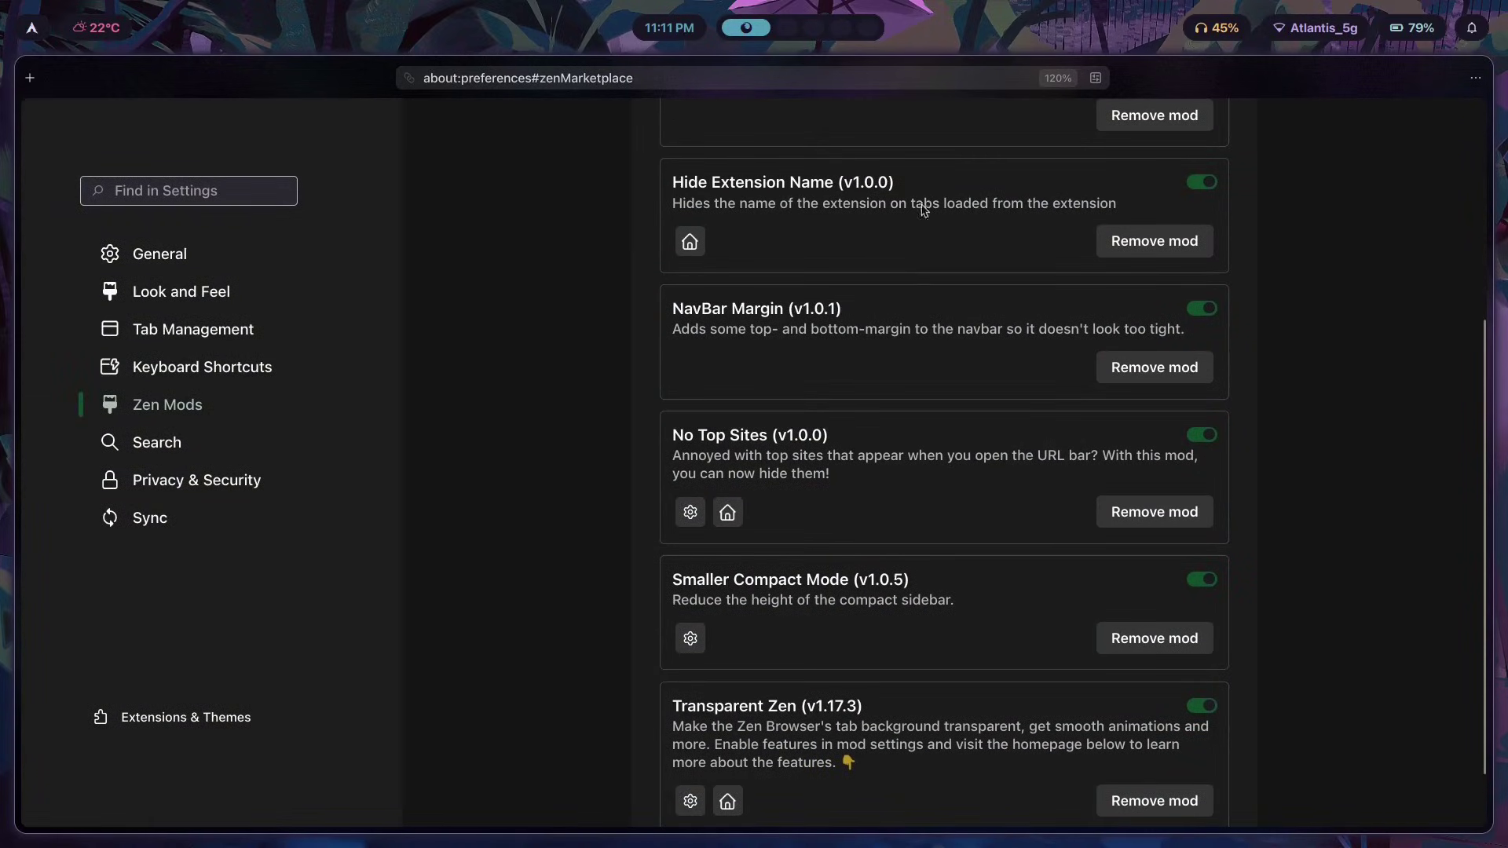
scroll(1260, 315, "down", 1)
scroll(893, 280, "up", 2)
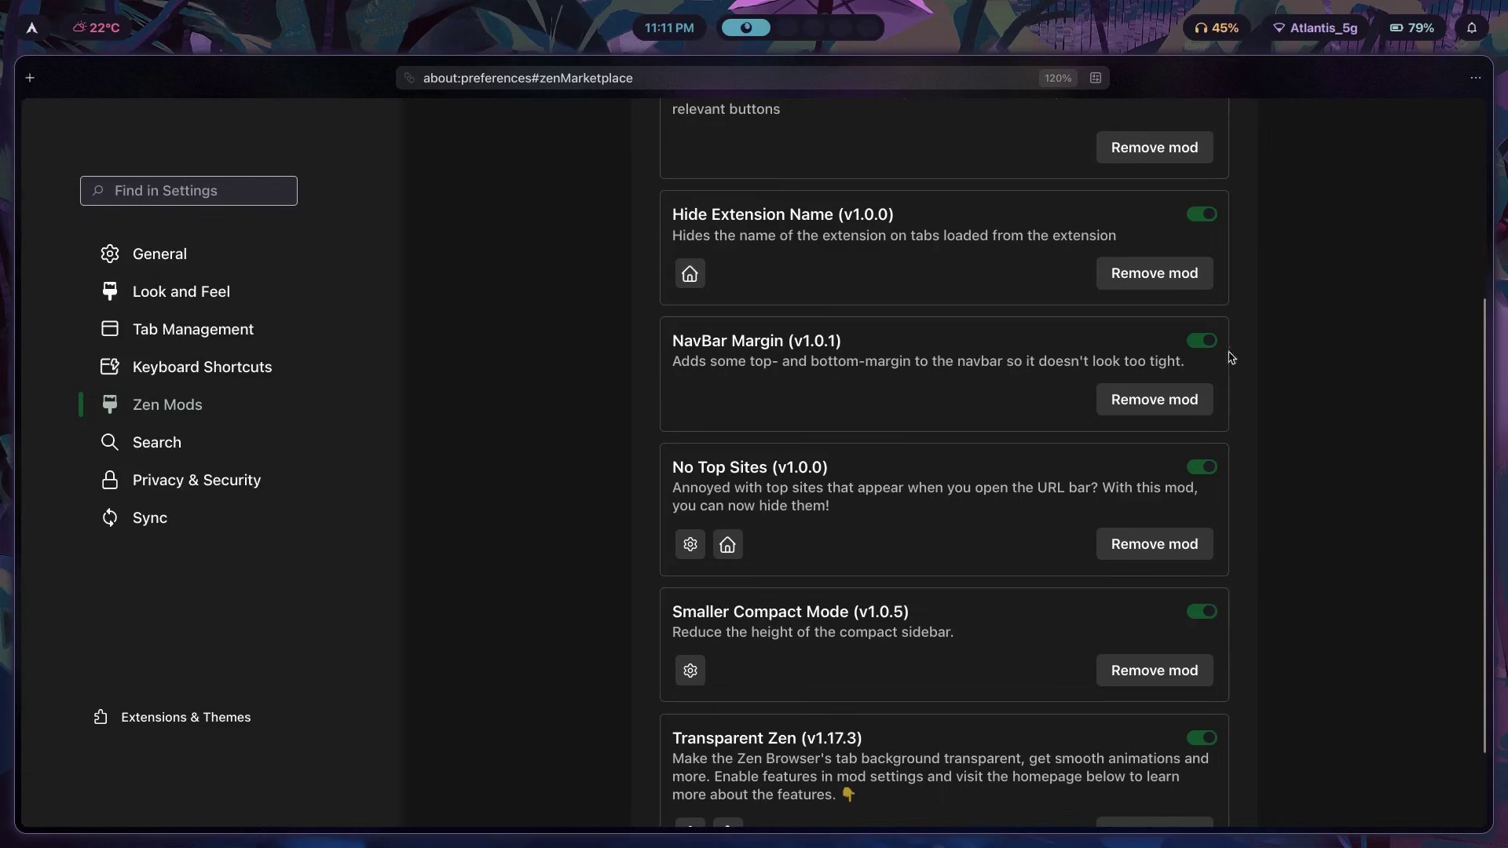
Step: Open and dismiss the wallpaper selector, and switch the desktop theme to e-ink
key("super+w")
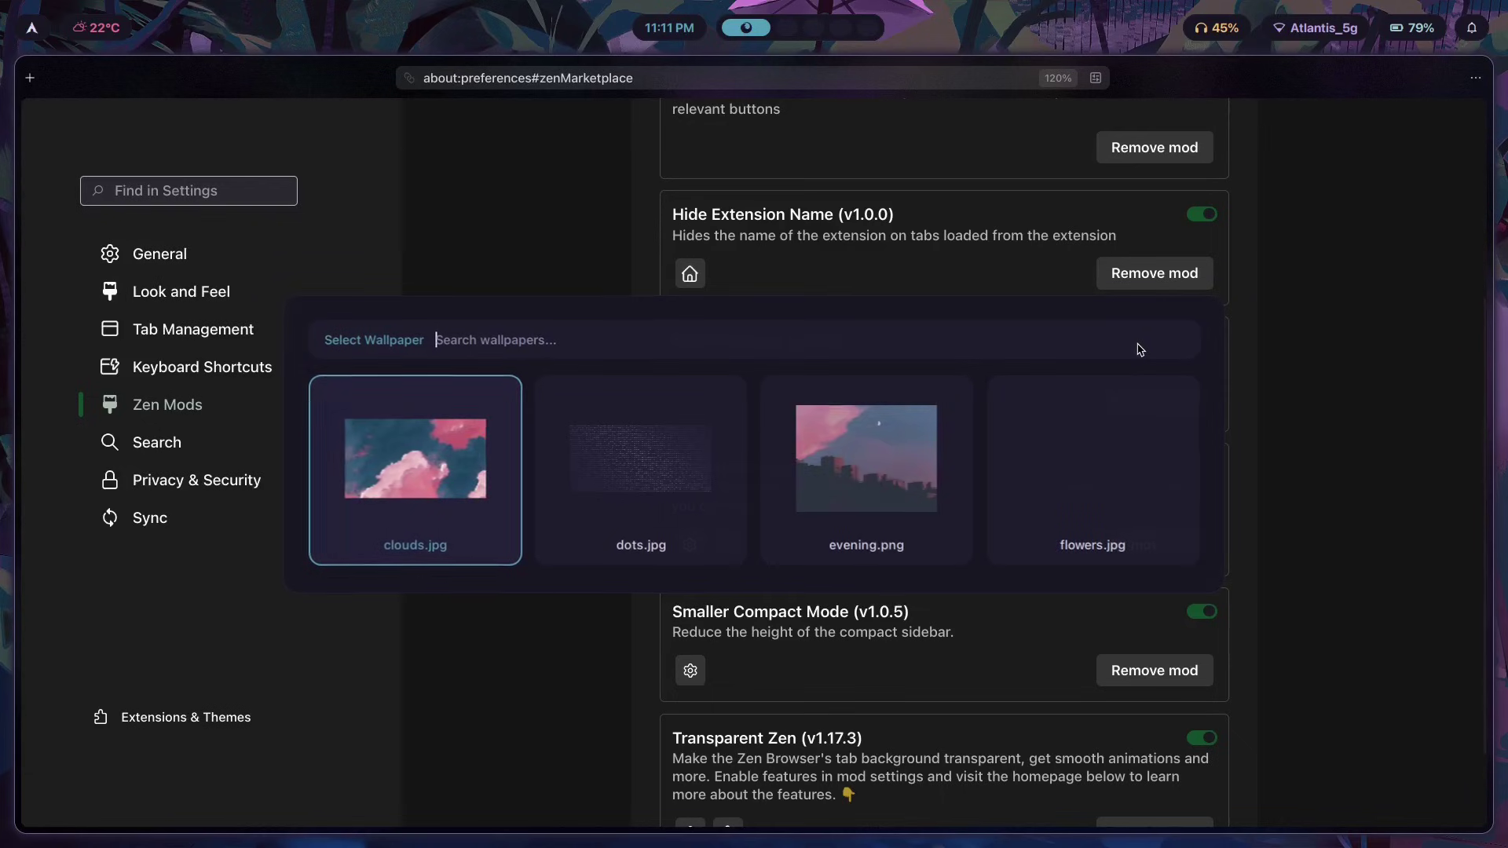
key("Escape")
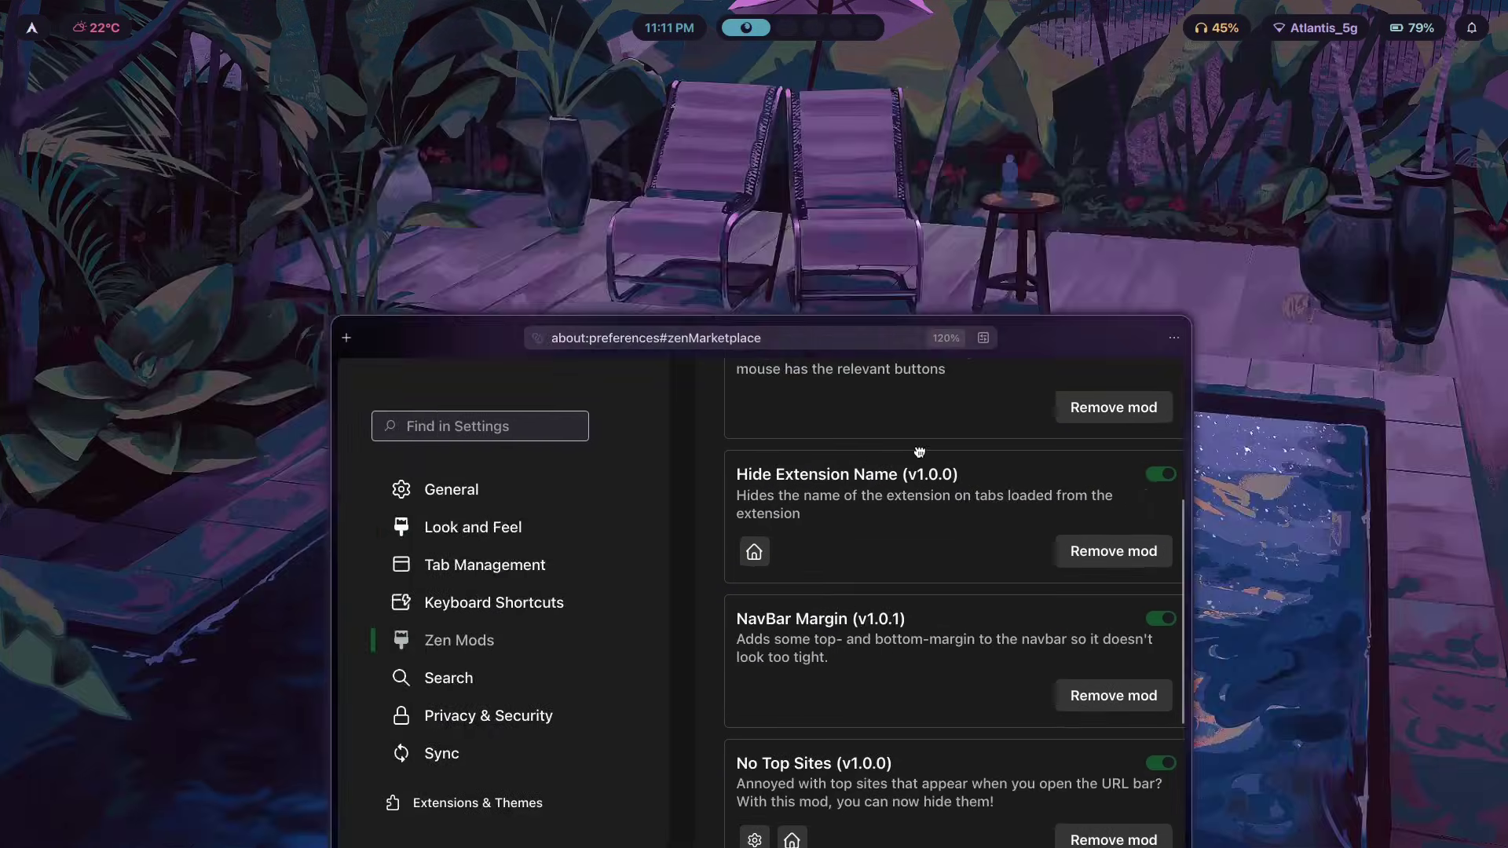
key("super+t")
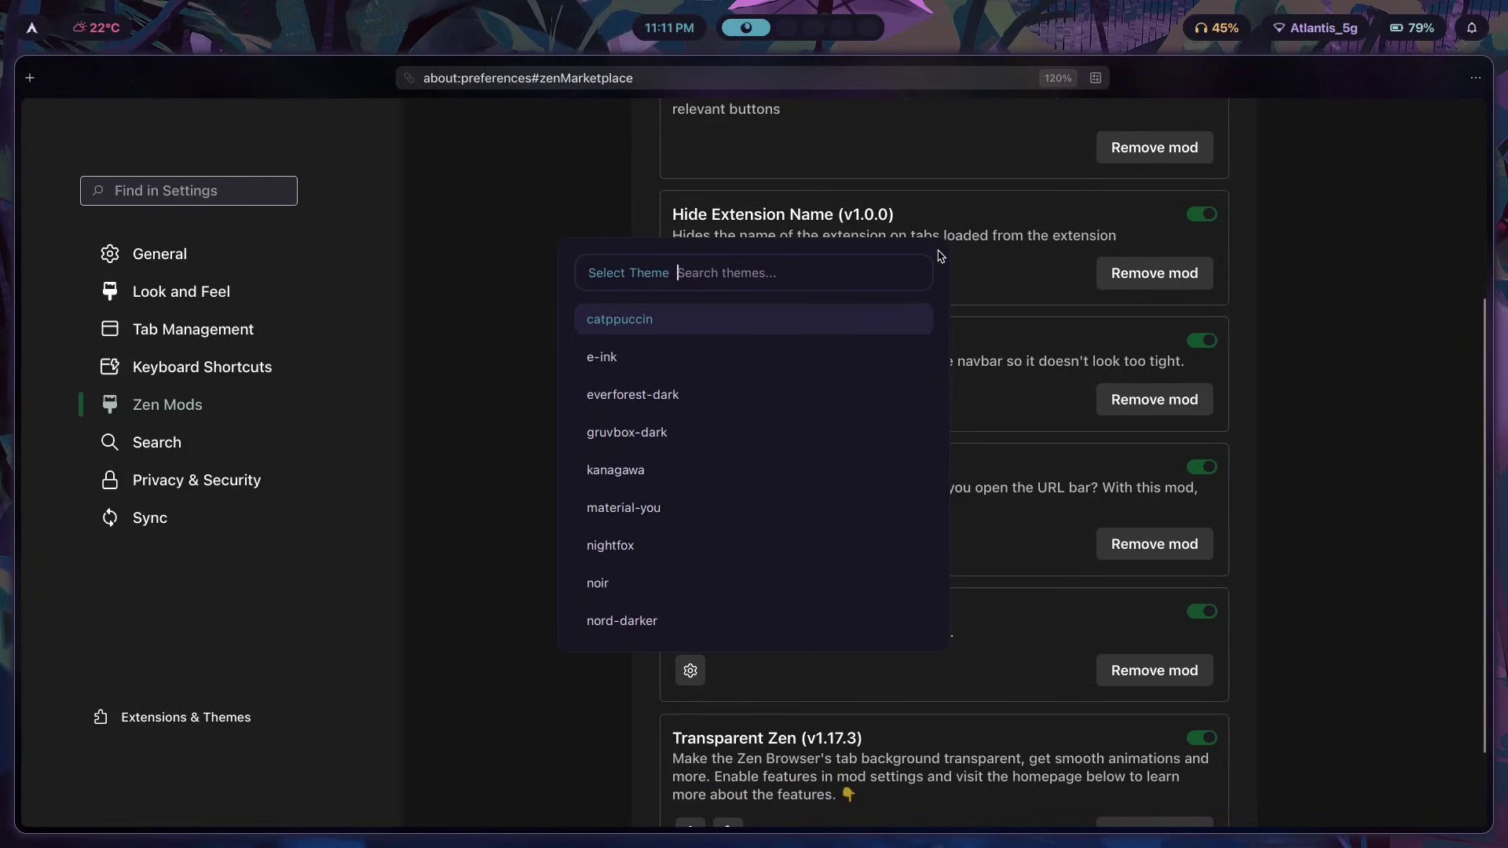
key("Down")
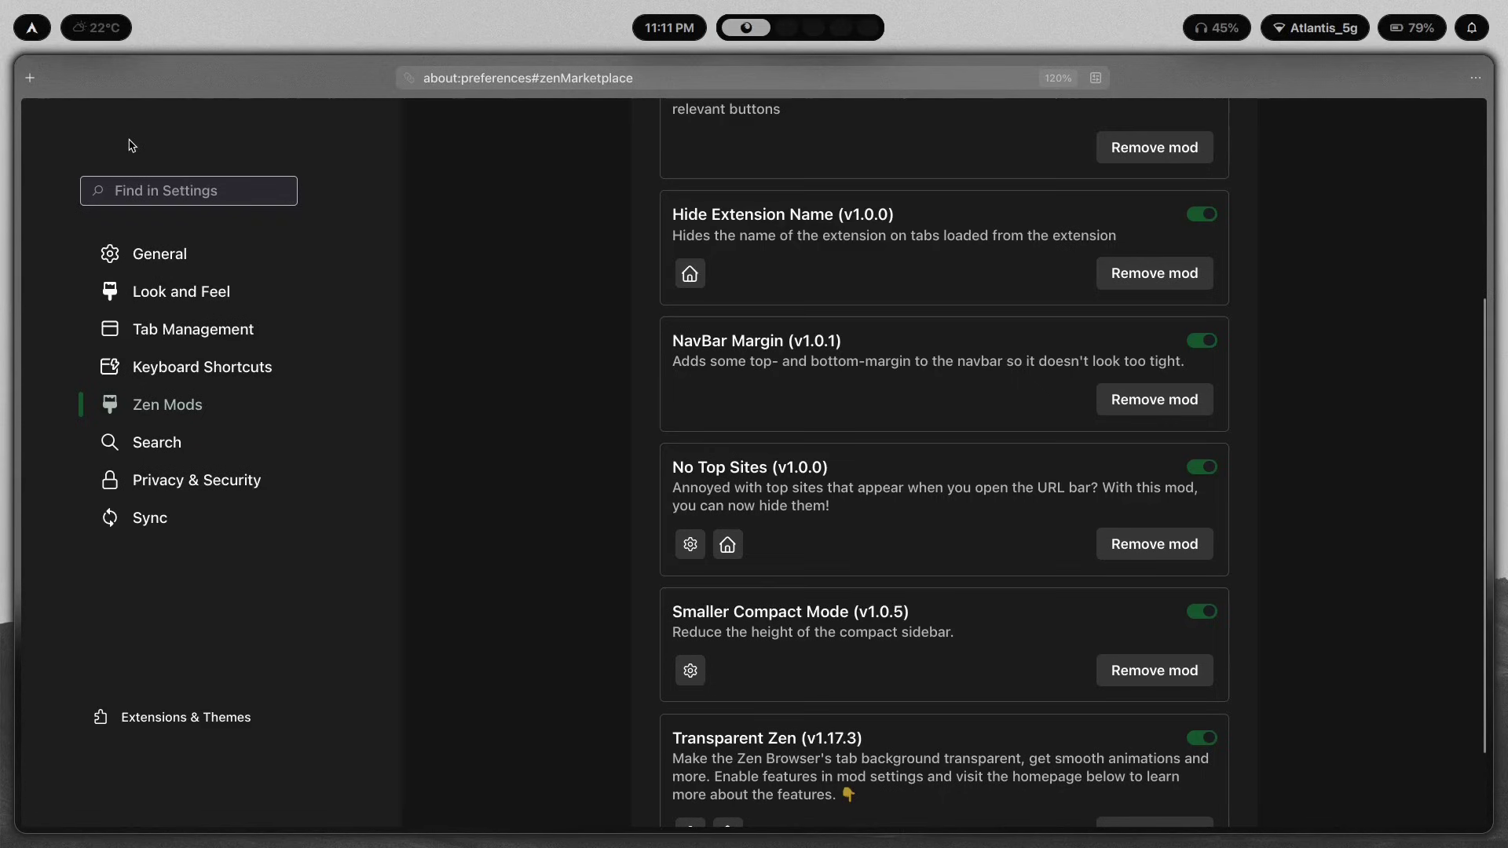
key("super+2")
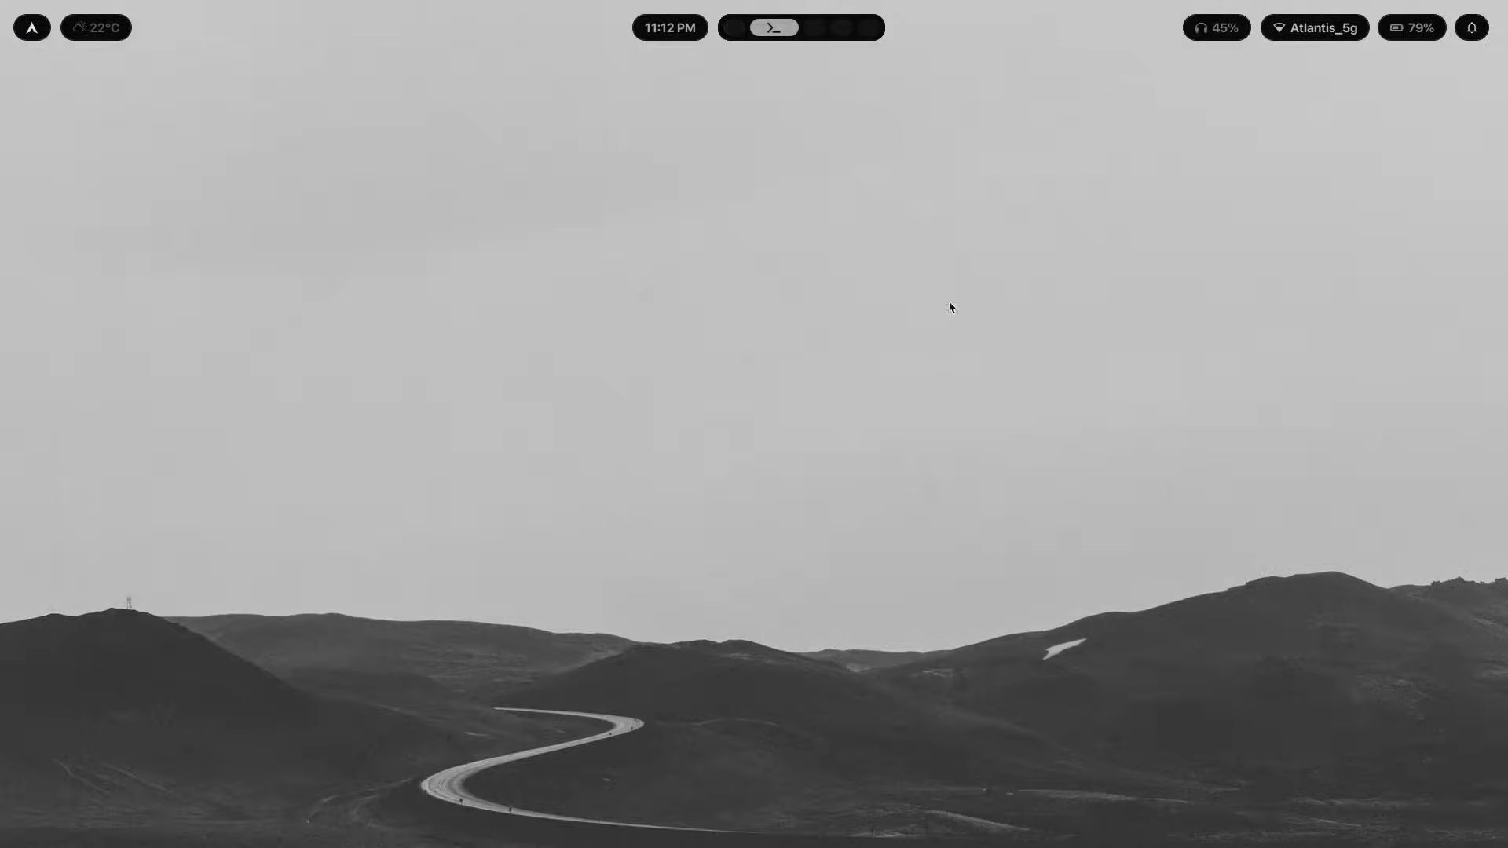
key("super+Return")
type("swwww im")
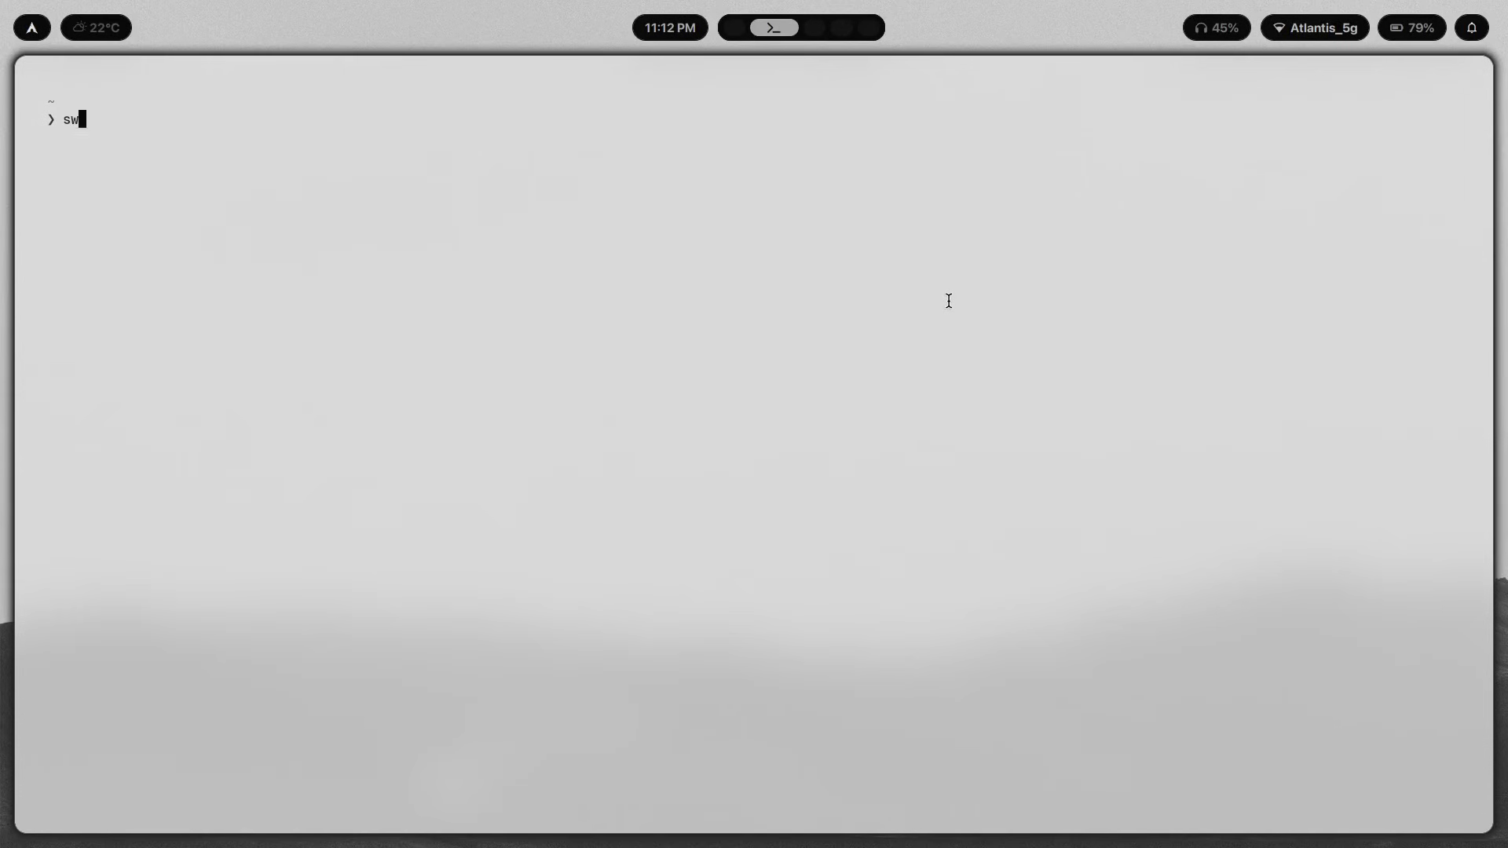
type("g")
key("super+1")
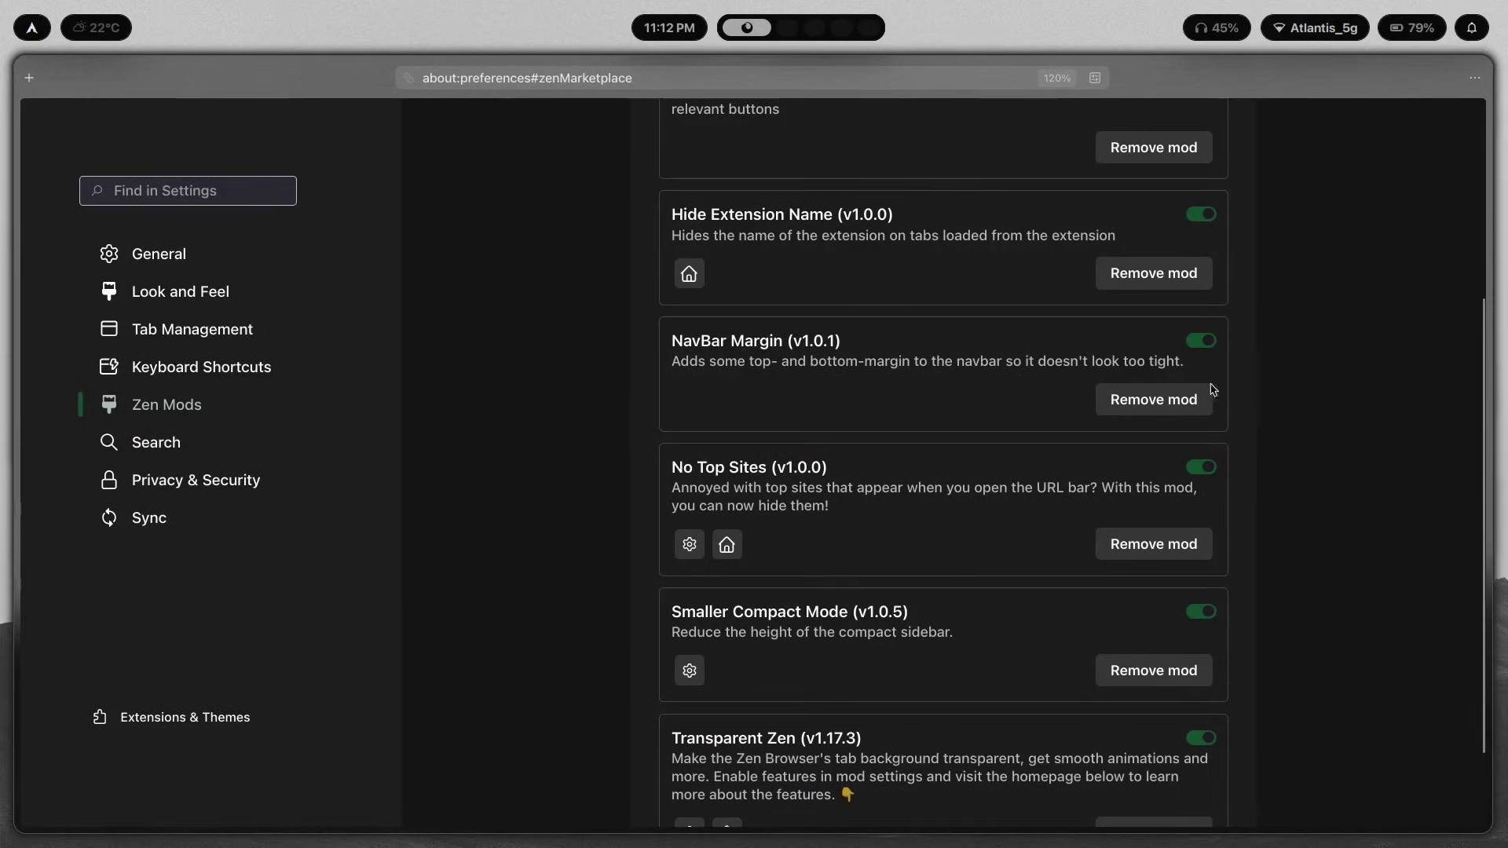
Step: Reapply the e-ink desktop theme over the Zen Mods settings window
key("super+t")
key("Down")
key("Down")
key("Up")
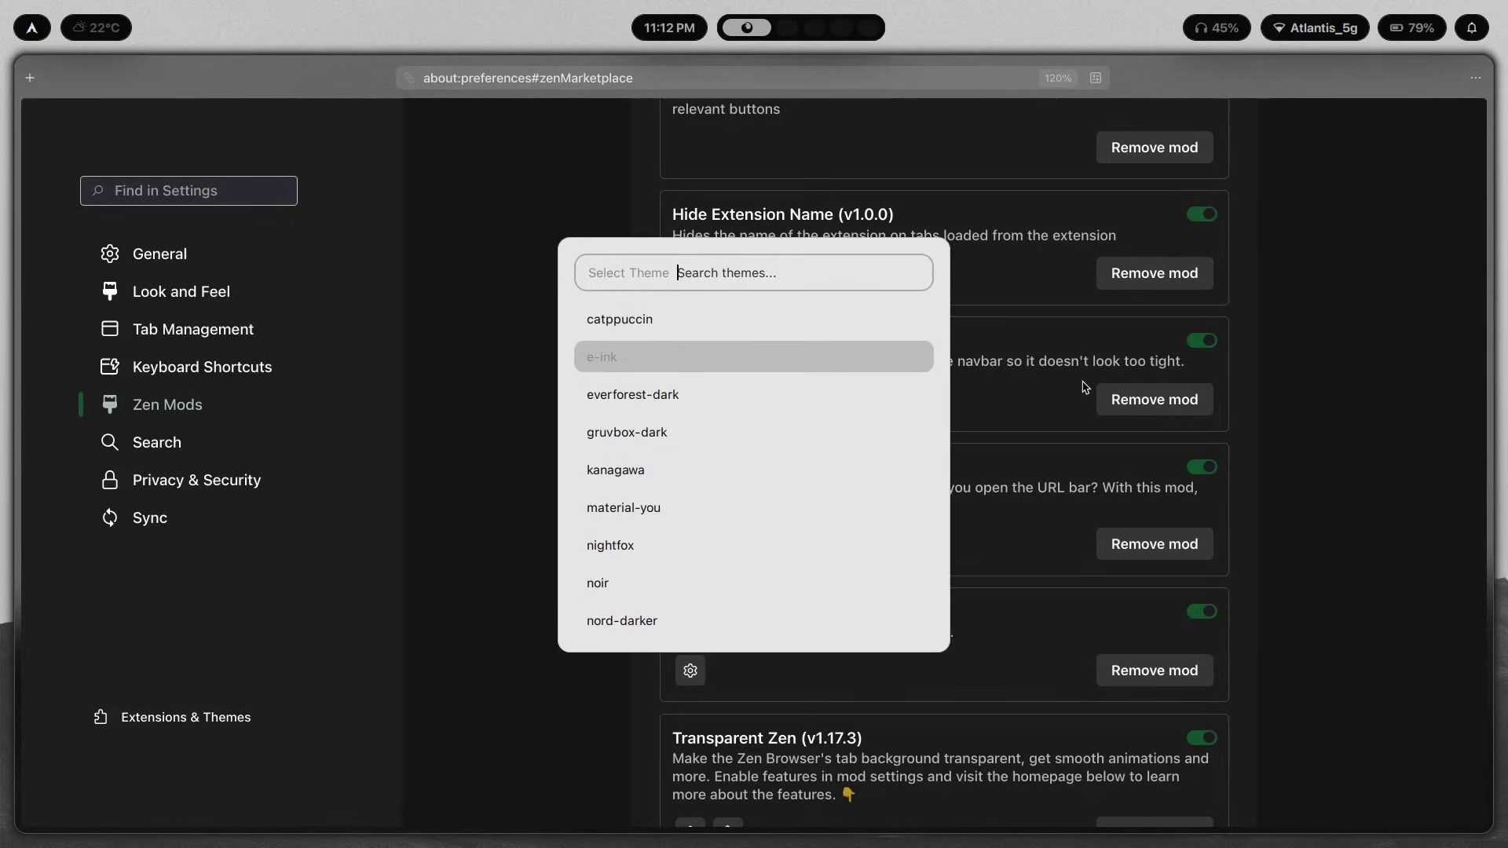
key("Return")
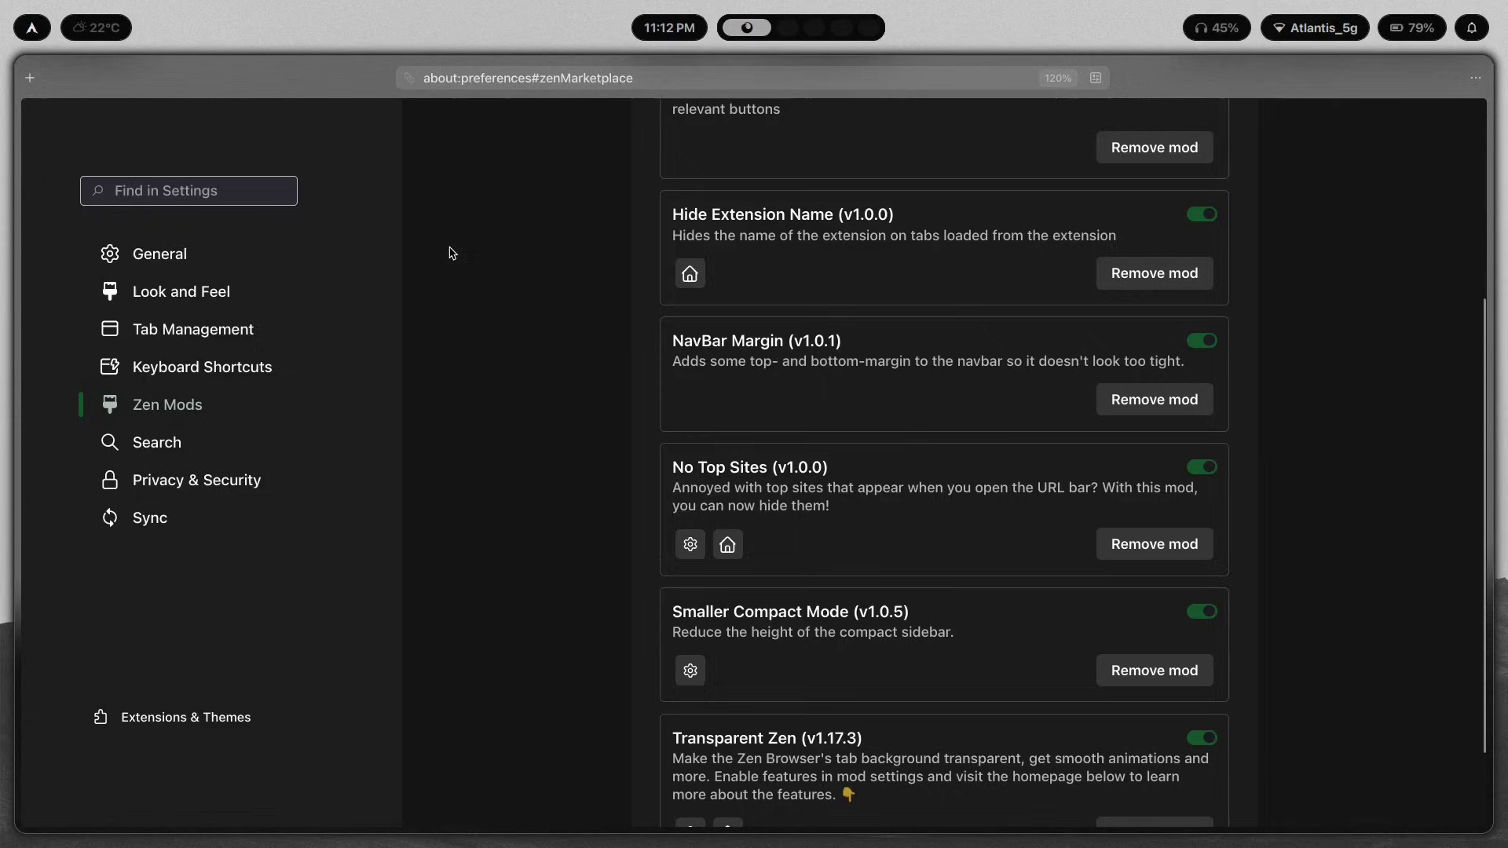
key("super+t")
key("Down")
key("Down")
key("Down")
key("Down")
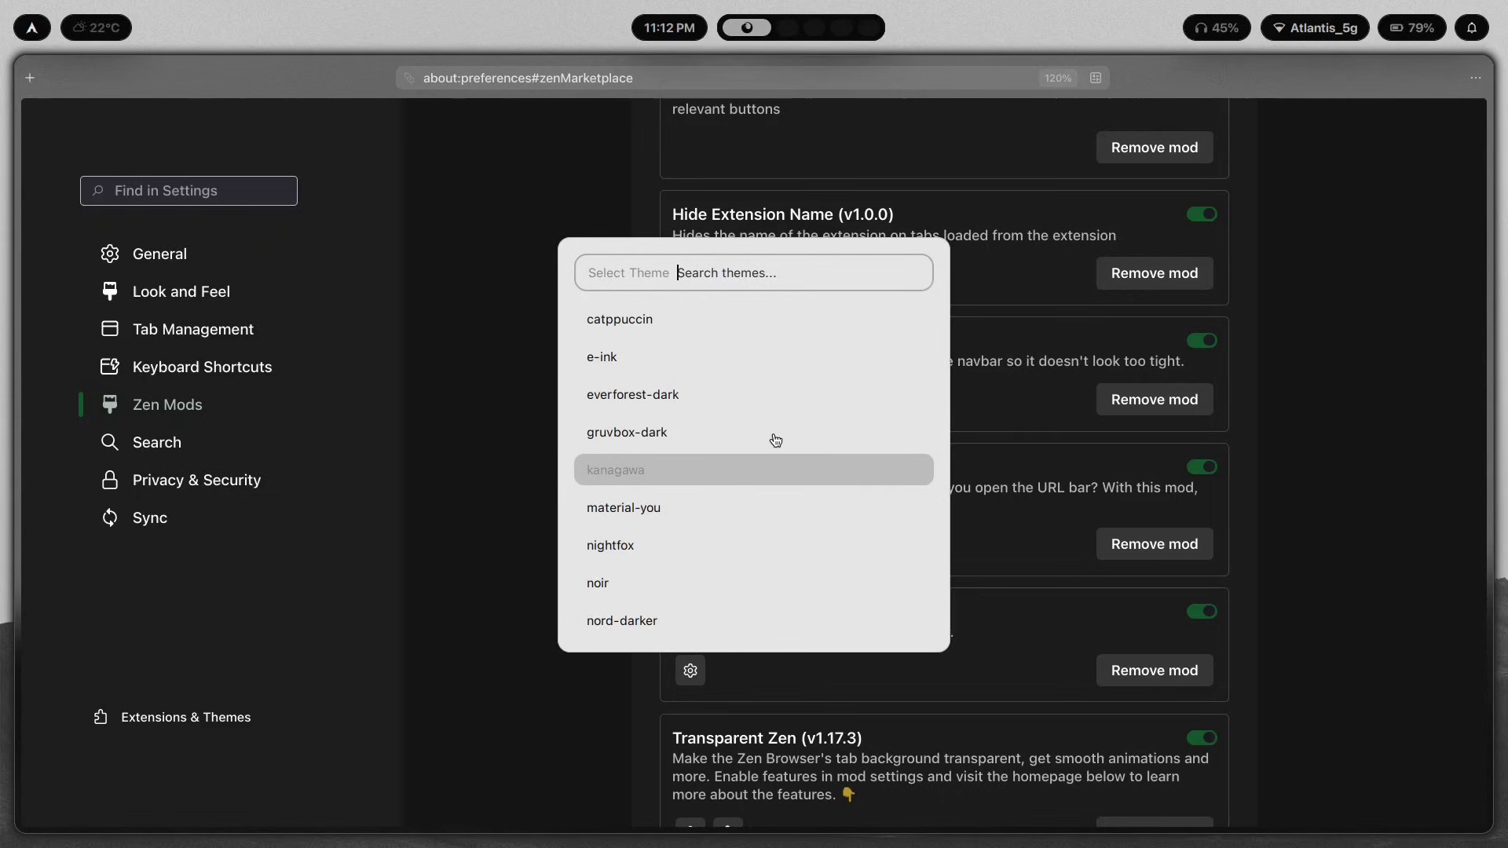
key("Up")
key("Up")
key("Up")
key("Return")
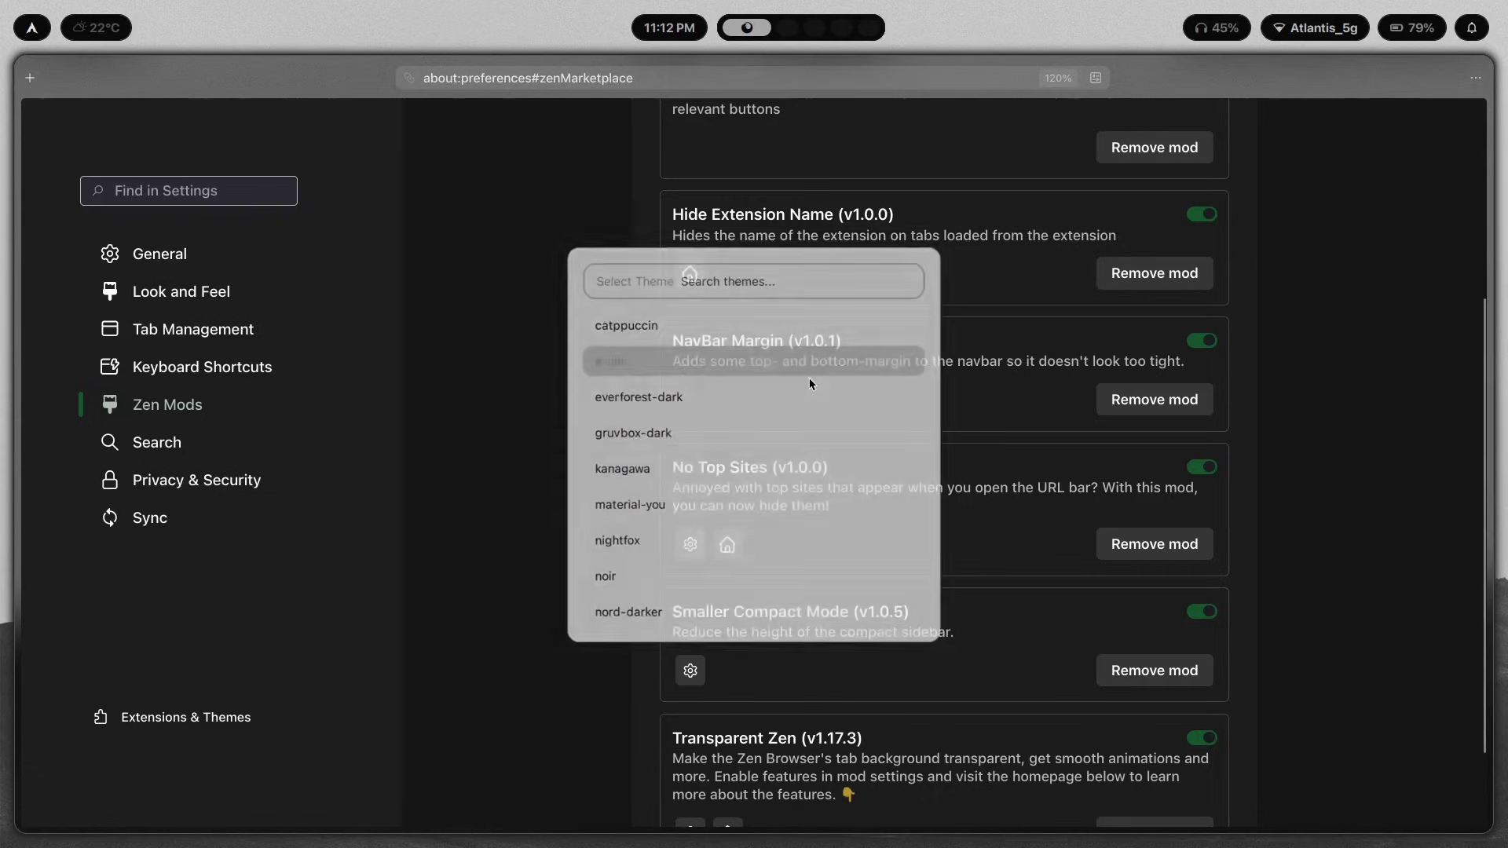
Step: Open a terminal on the second workspace and switch the desktop theme to everforest-dark
key("super+2")
key("super+Return")
key("super+t")
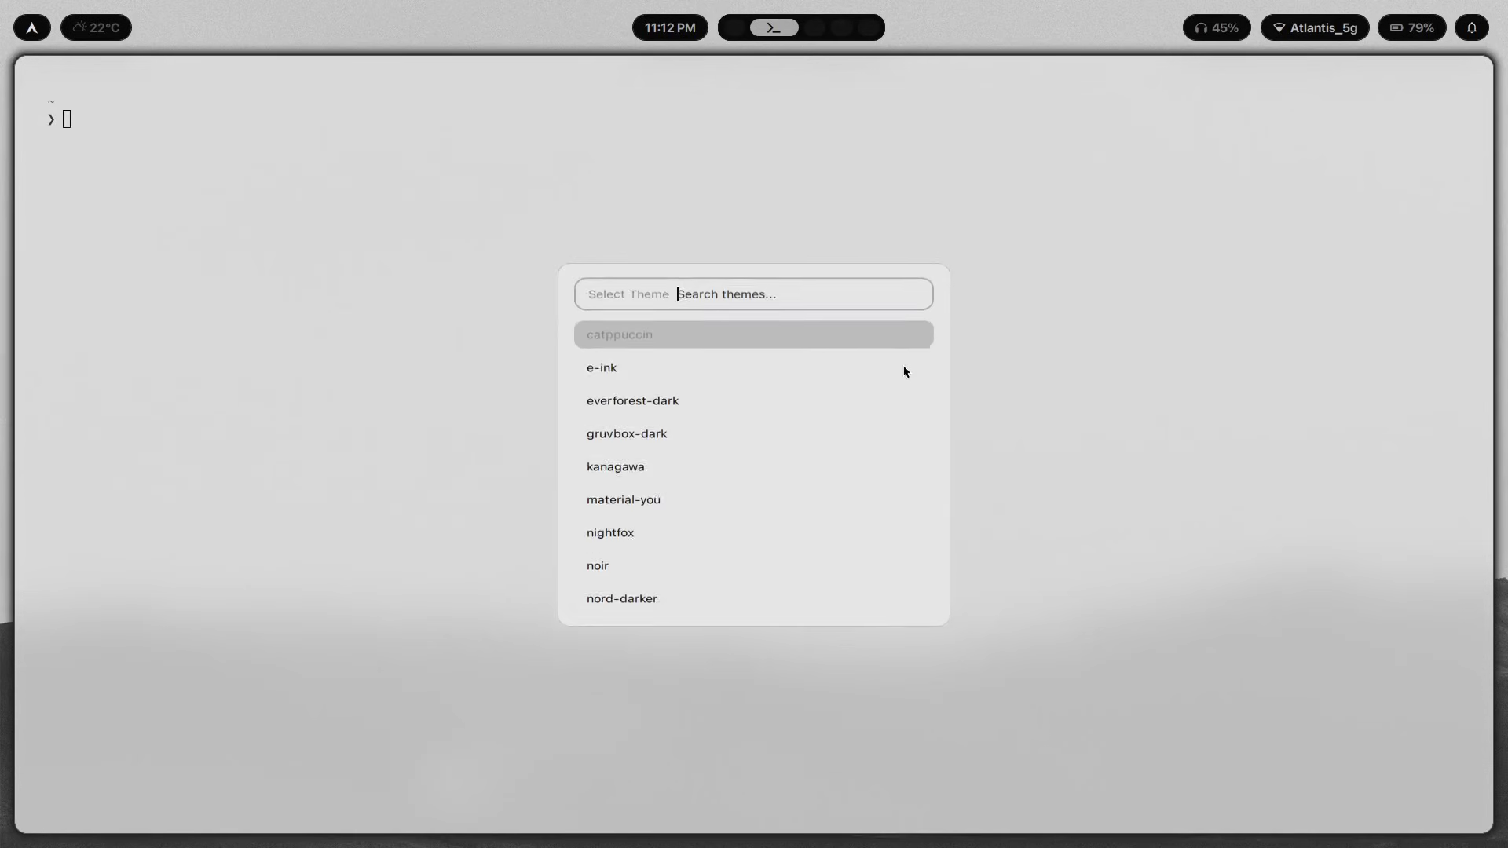
key("Down")
key("Down")
key("Down")
key("Up")
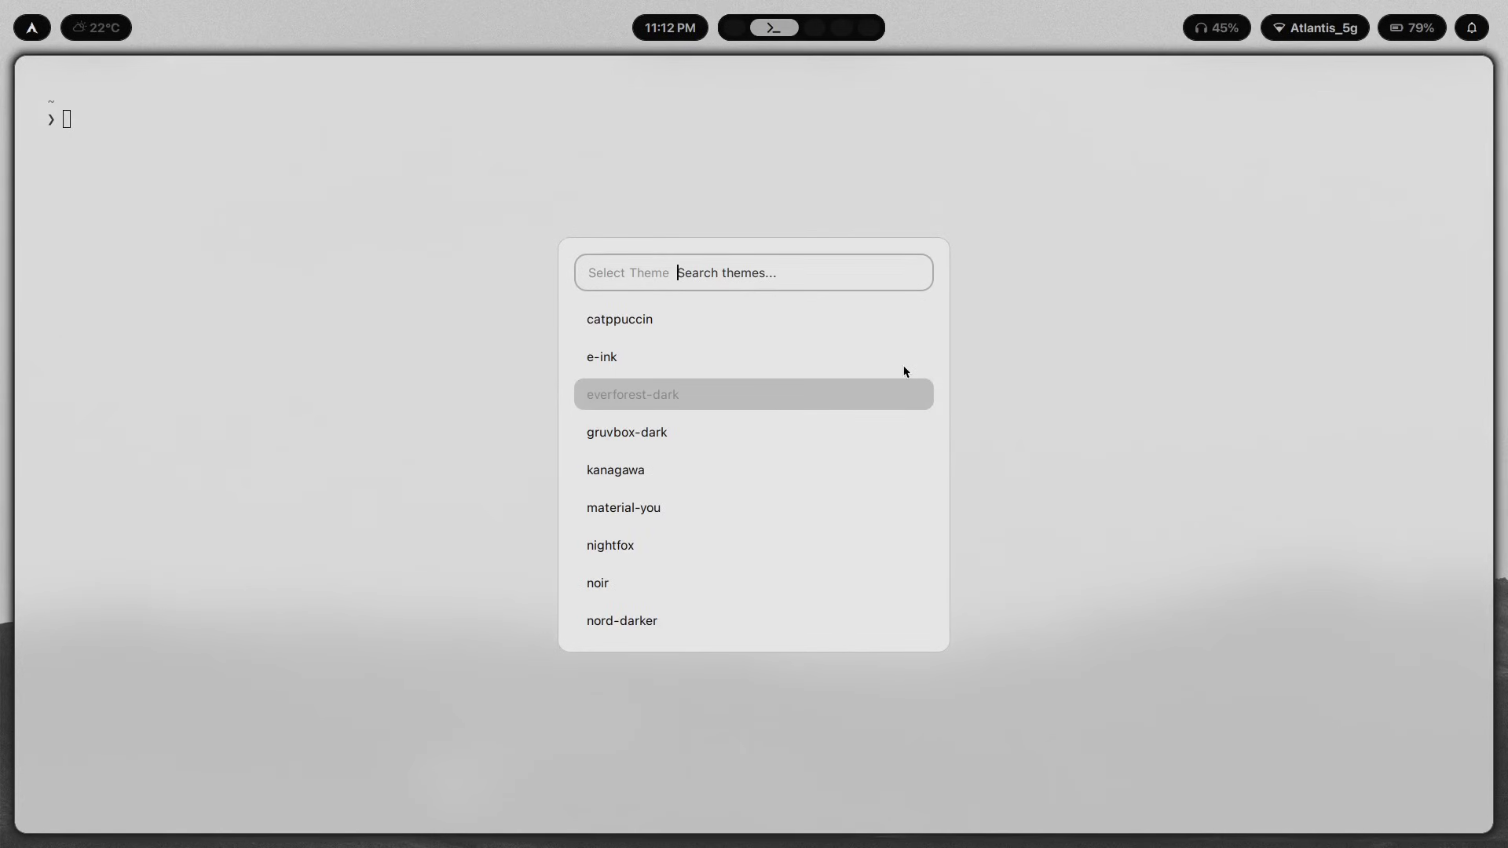
key("Return")
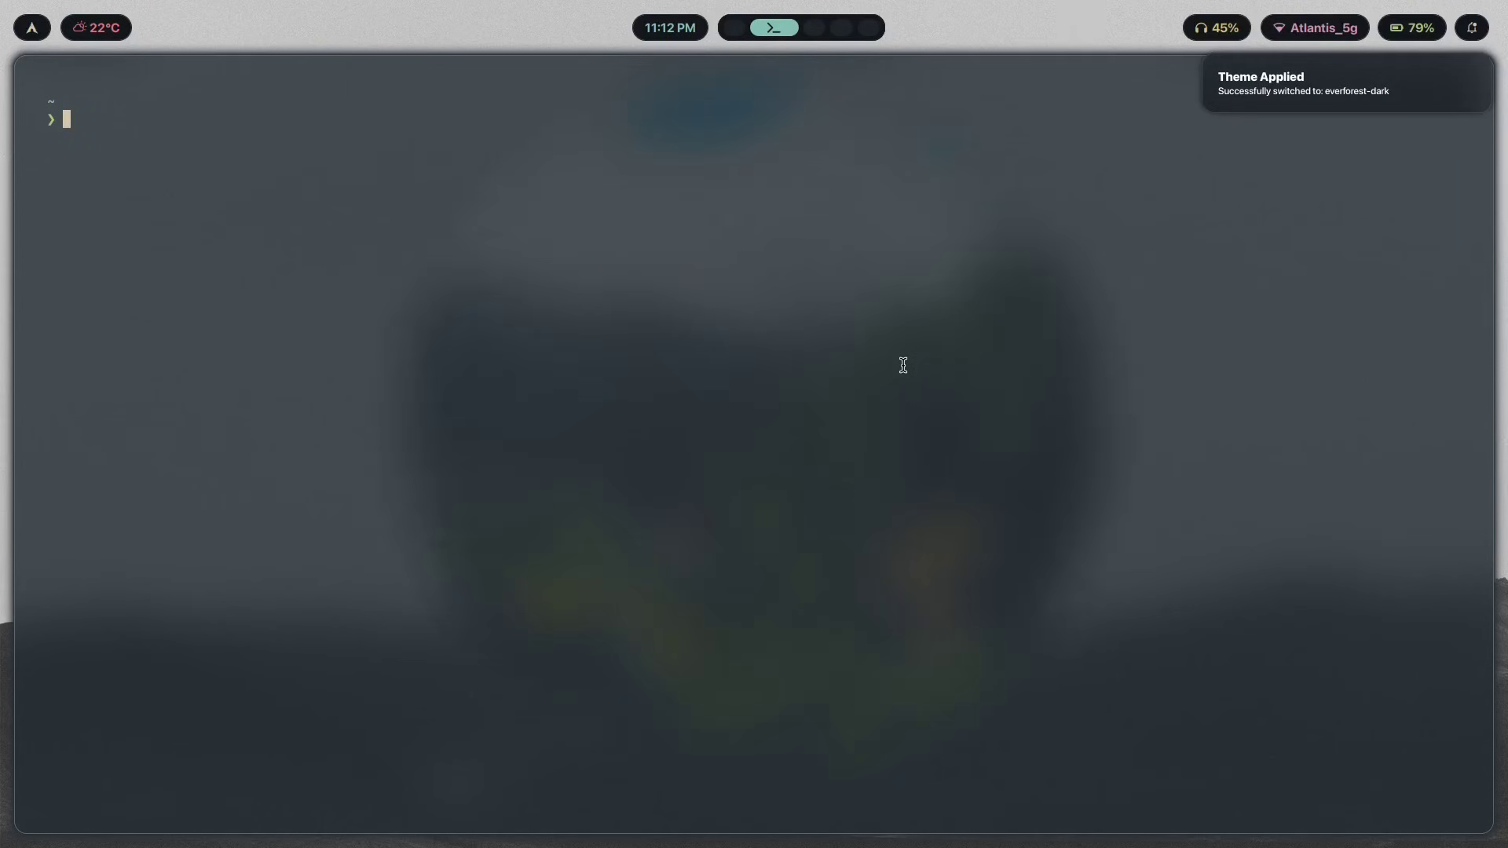
Step: Open a fresh terminal and switch the desktop to the theme with the astronaut wallpaper
key("super+q")
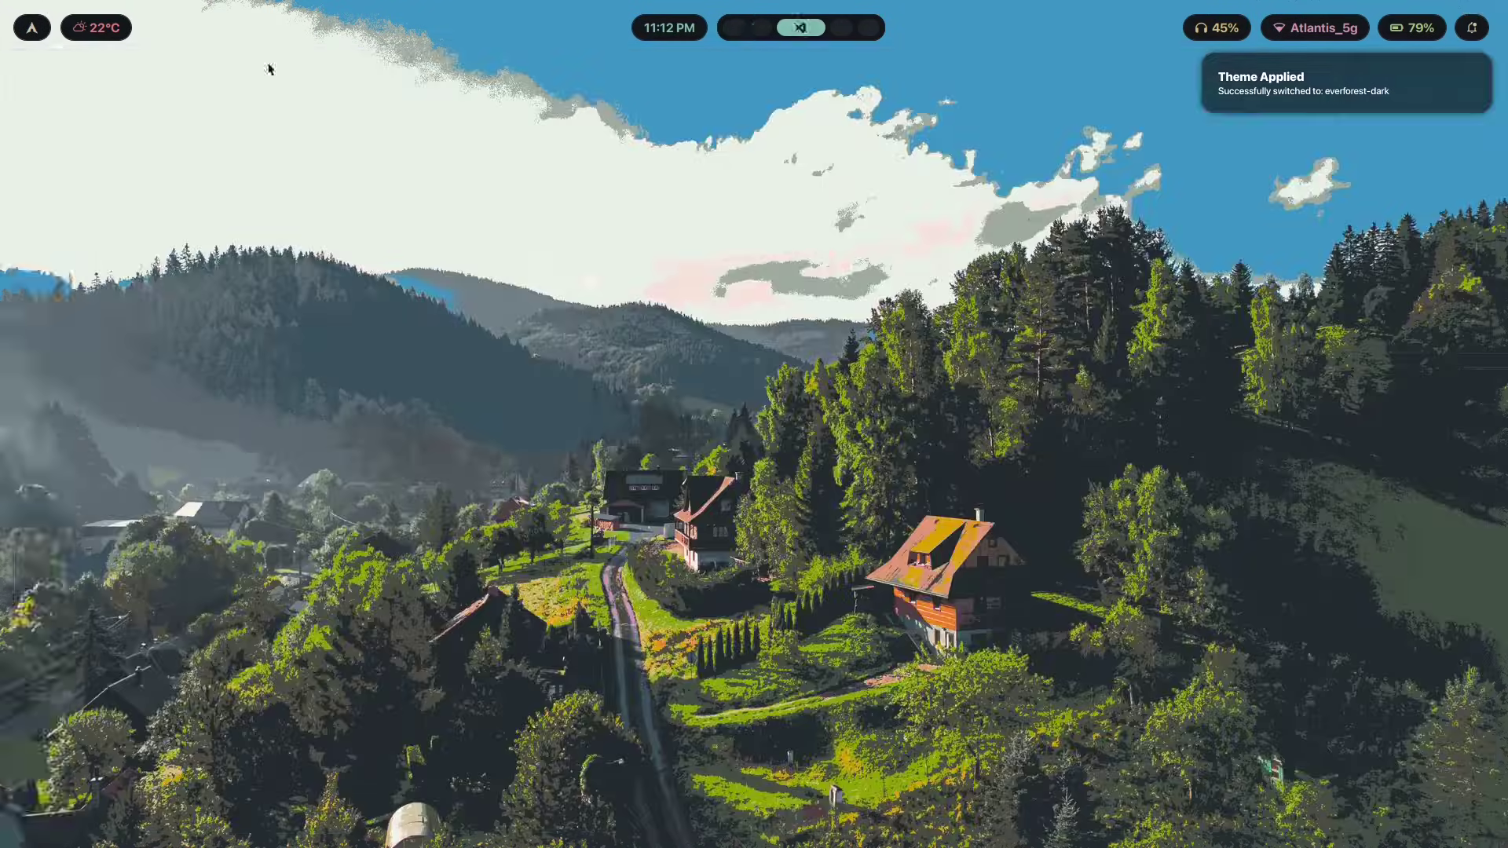
key("super+Return")
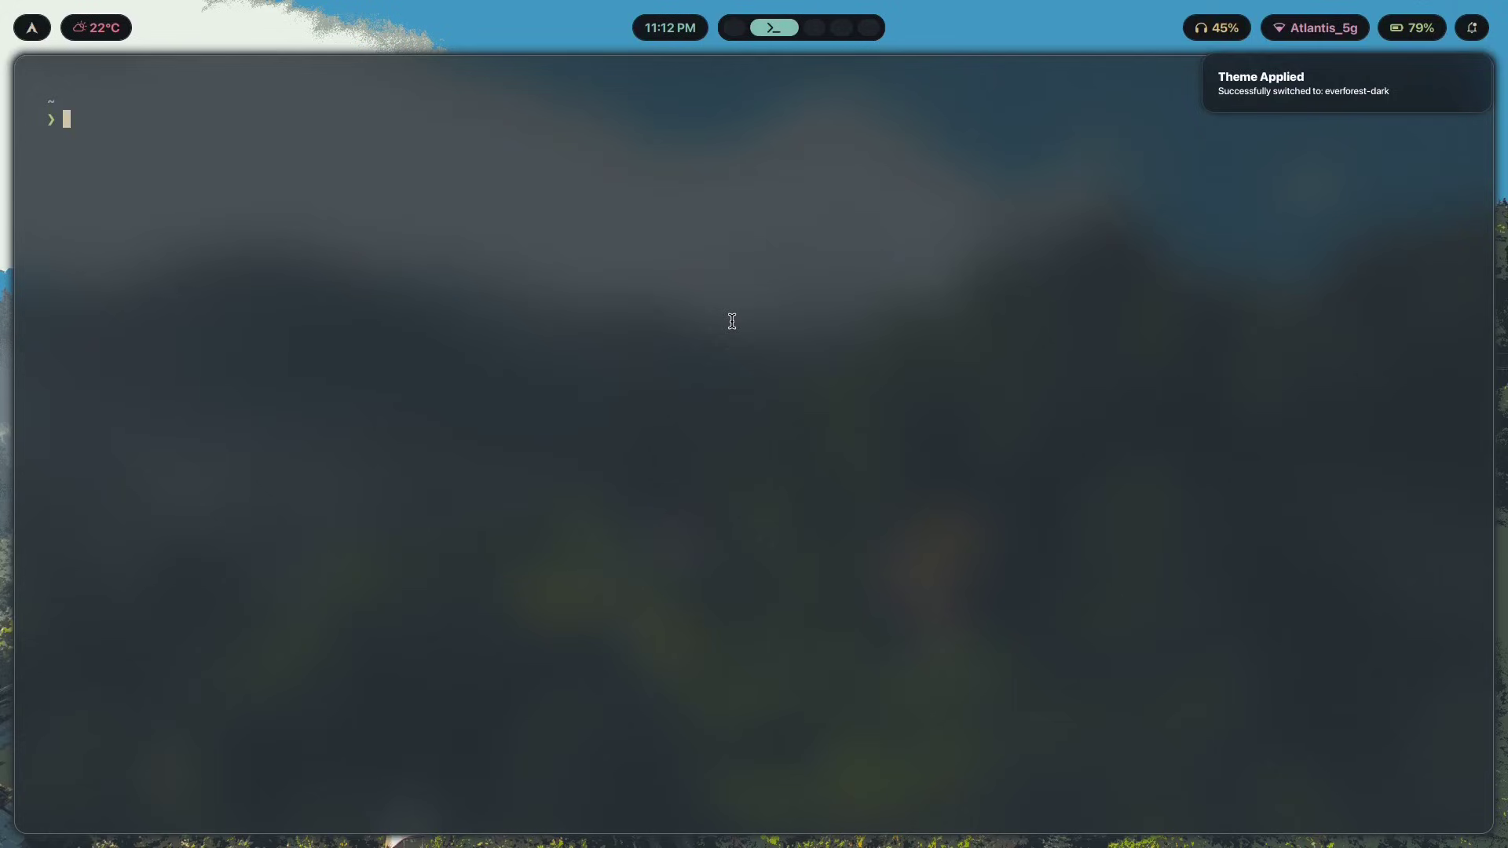
key("super+t")
key("Down")
key("Down")
key("Down")
key("Return")
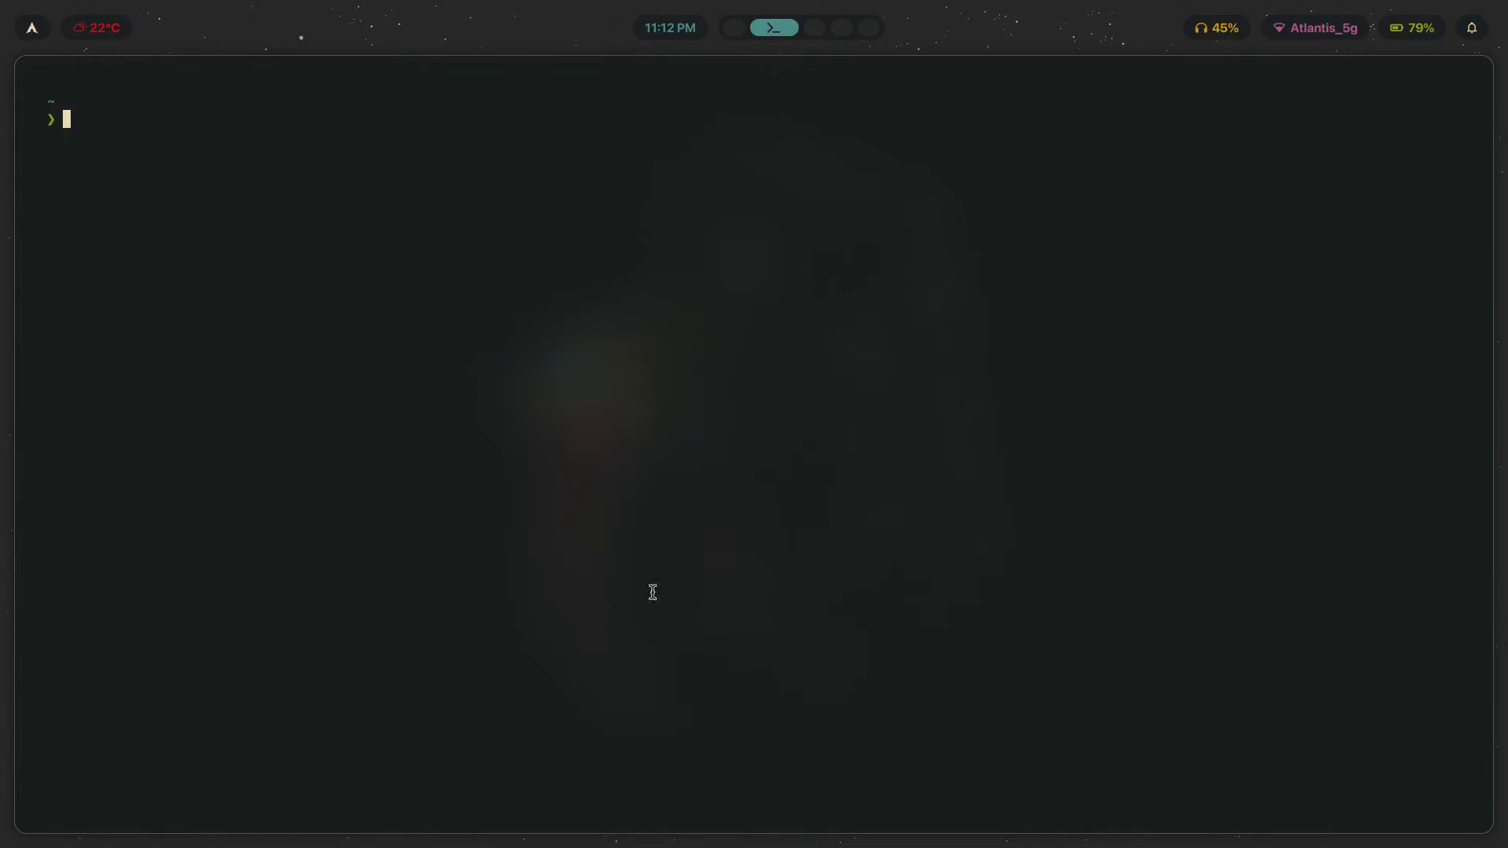
Step: Close the terminal, return to the first workspace and switch the desktop theme to e-ink
key("super+n")
key("super+n")
key("super+q")
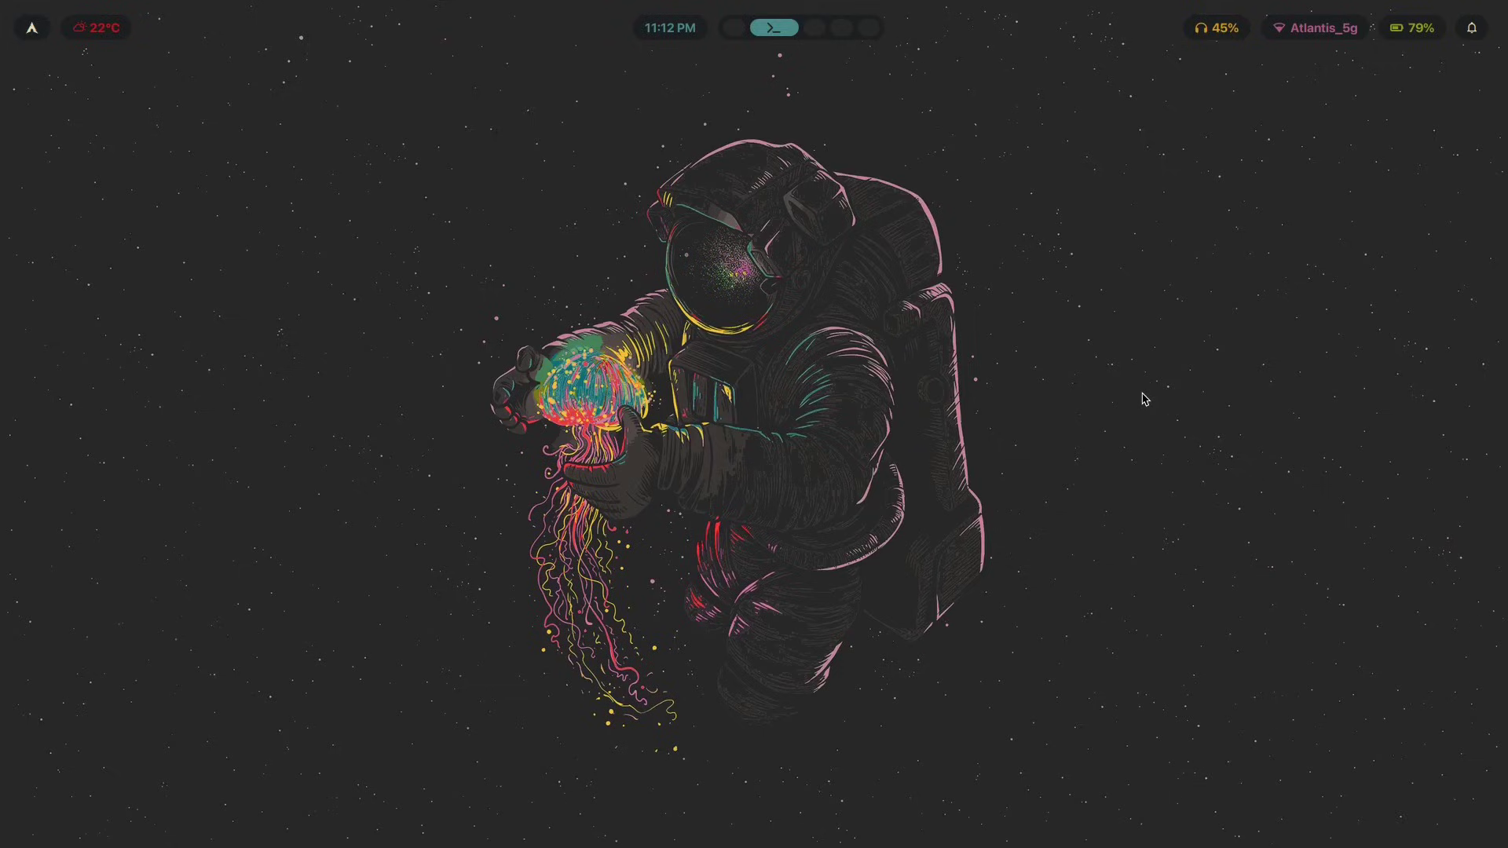
key("super+1")
key("super+ctrl+shift+space")
key("Down")
key("Return")
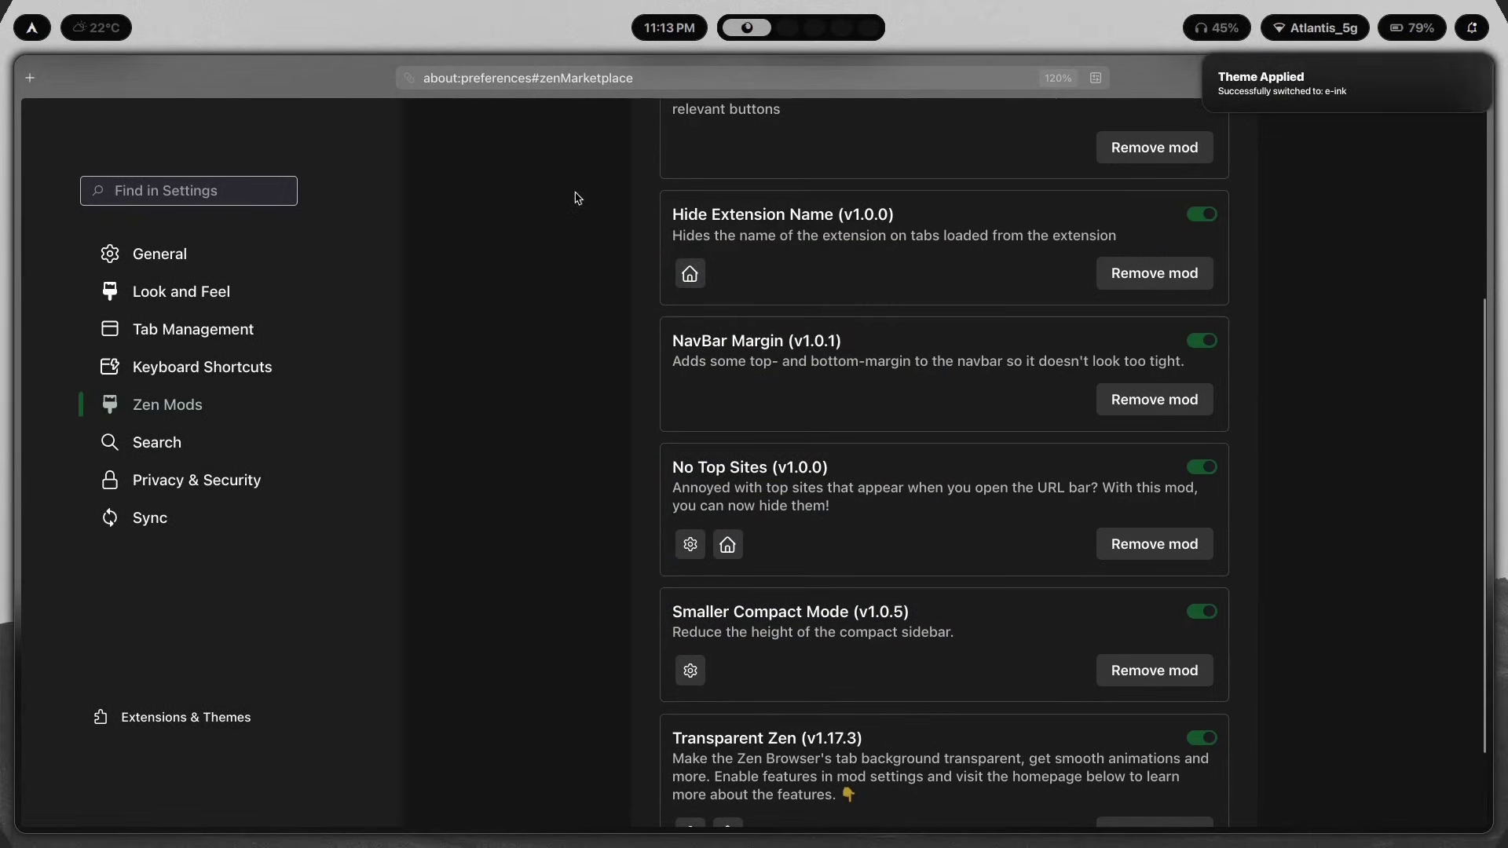
Step: Disable the NavBar Margin mod and restart the browser to check the navigation bar's spacing
left_click(1202, 344)
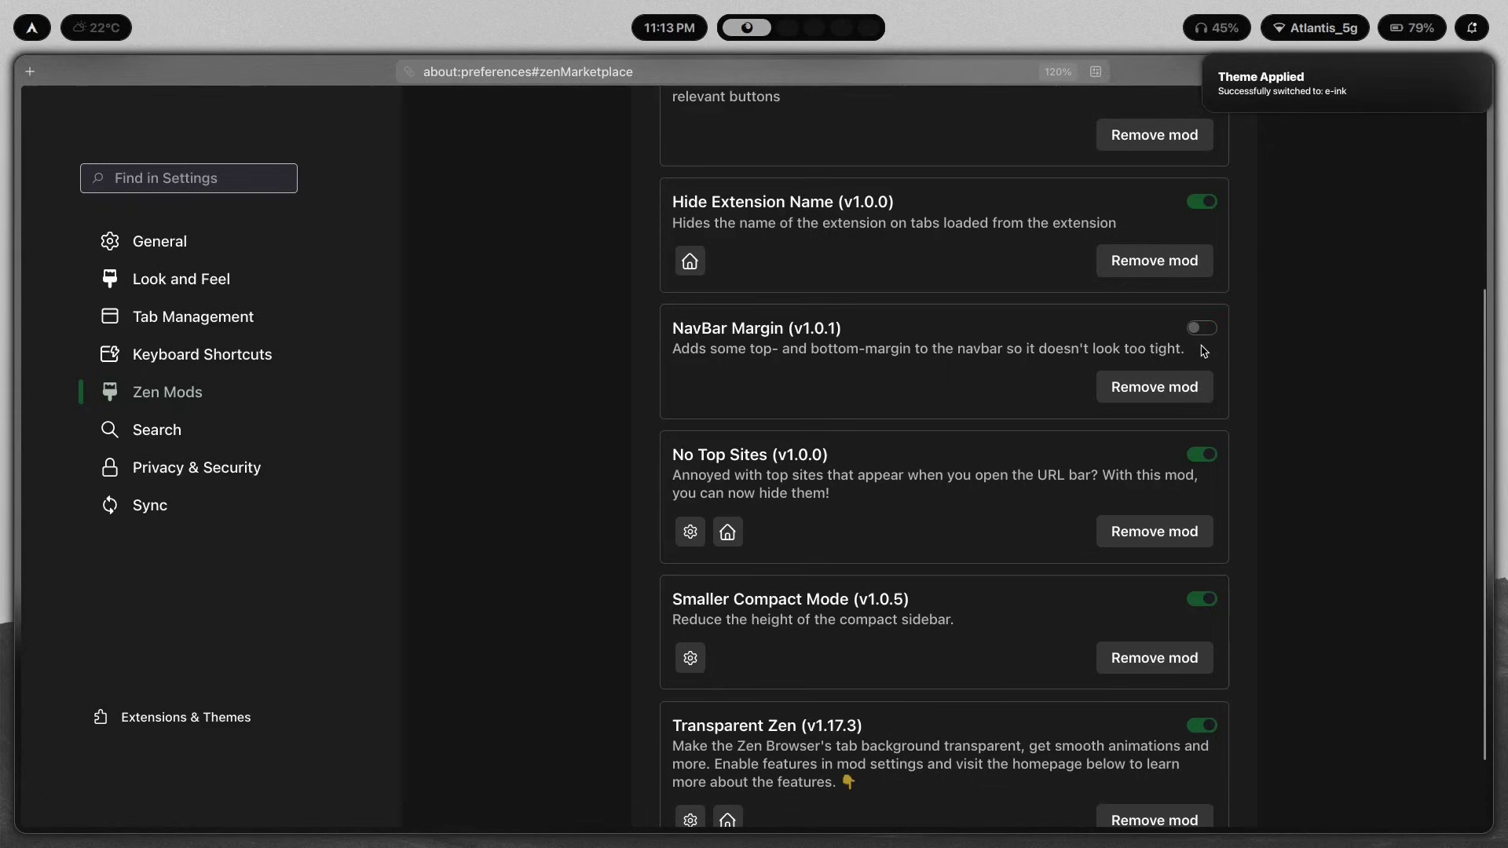
left_click(1356, 89)
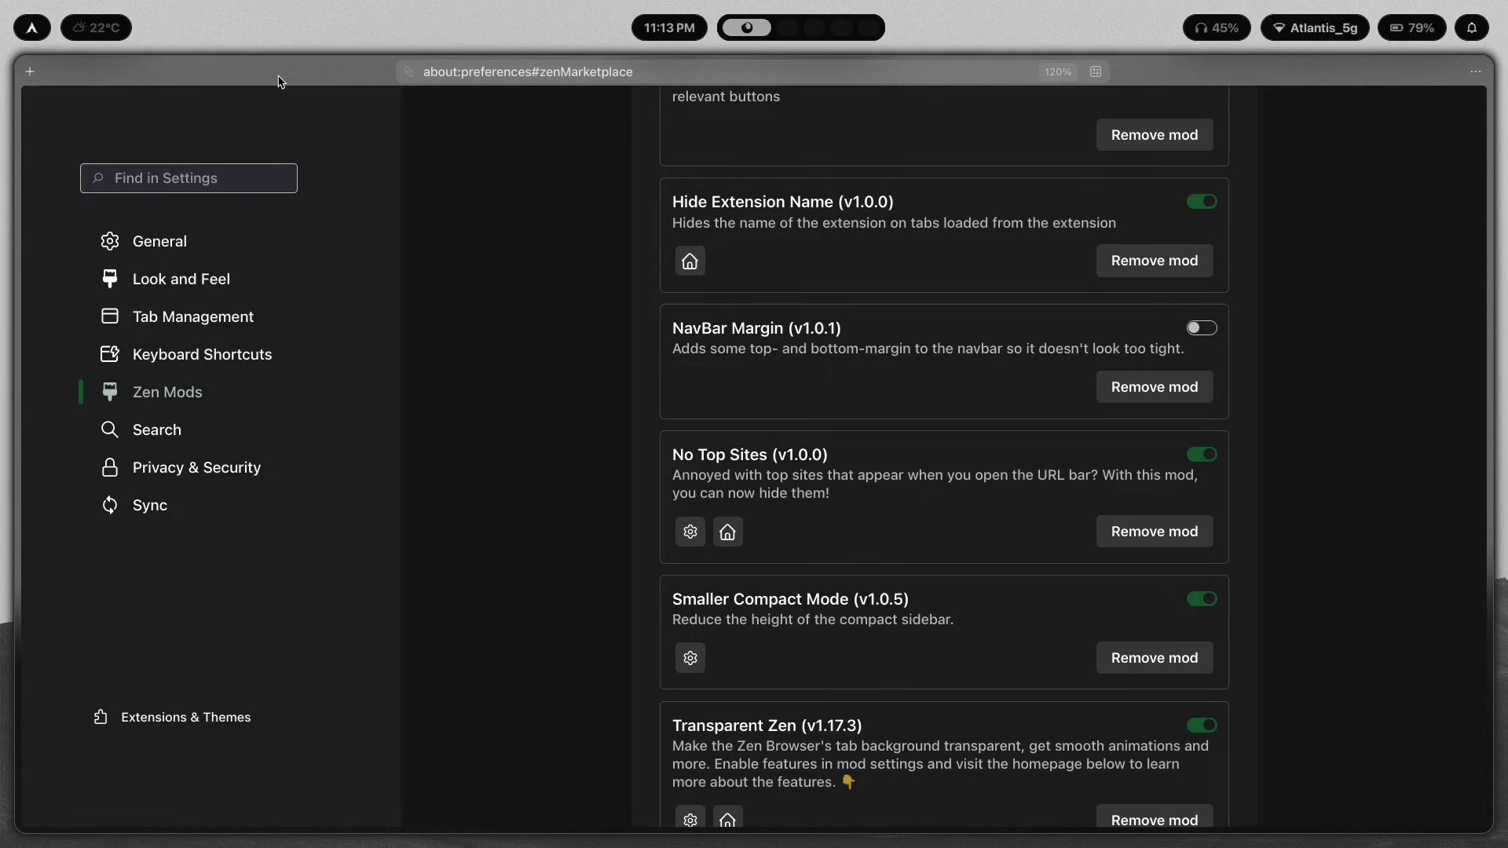
key("super+q")
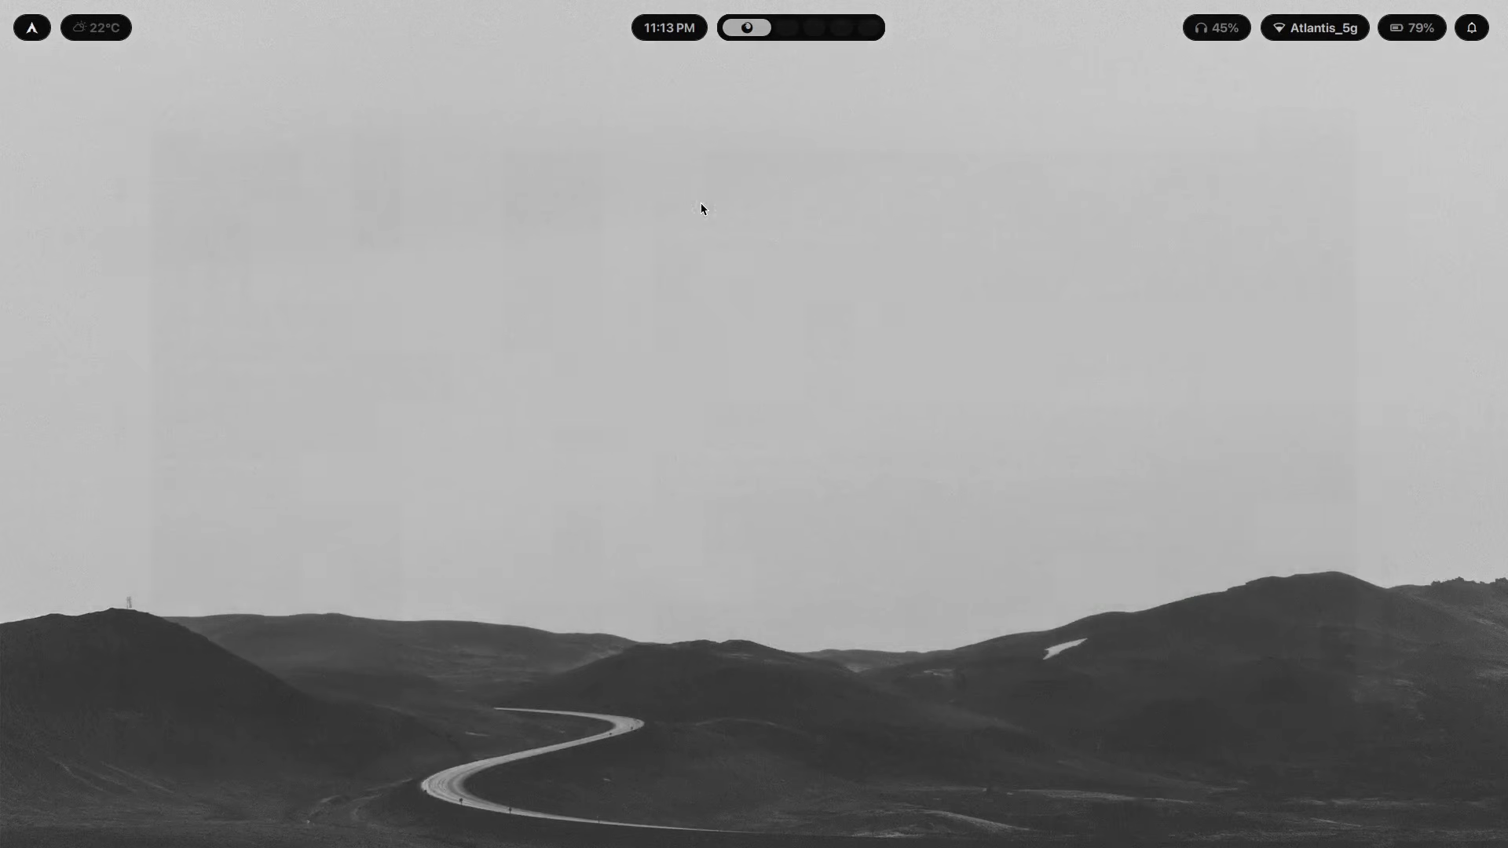
key("super+b")
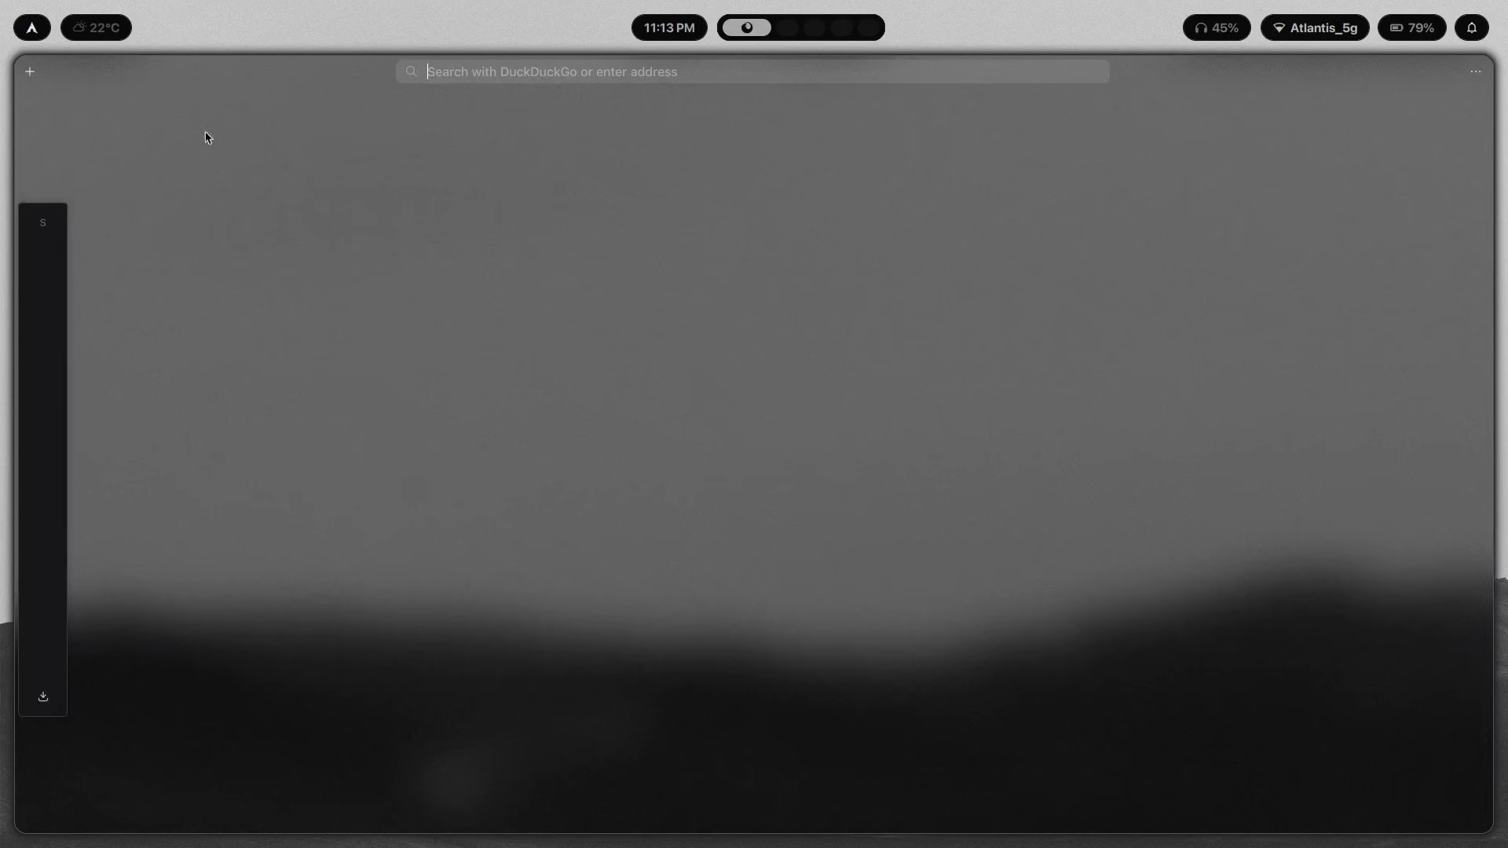
left_click(586, 79)
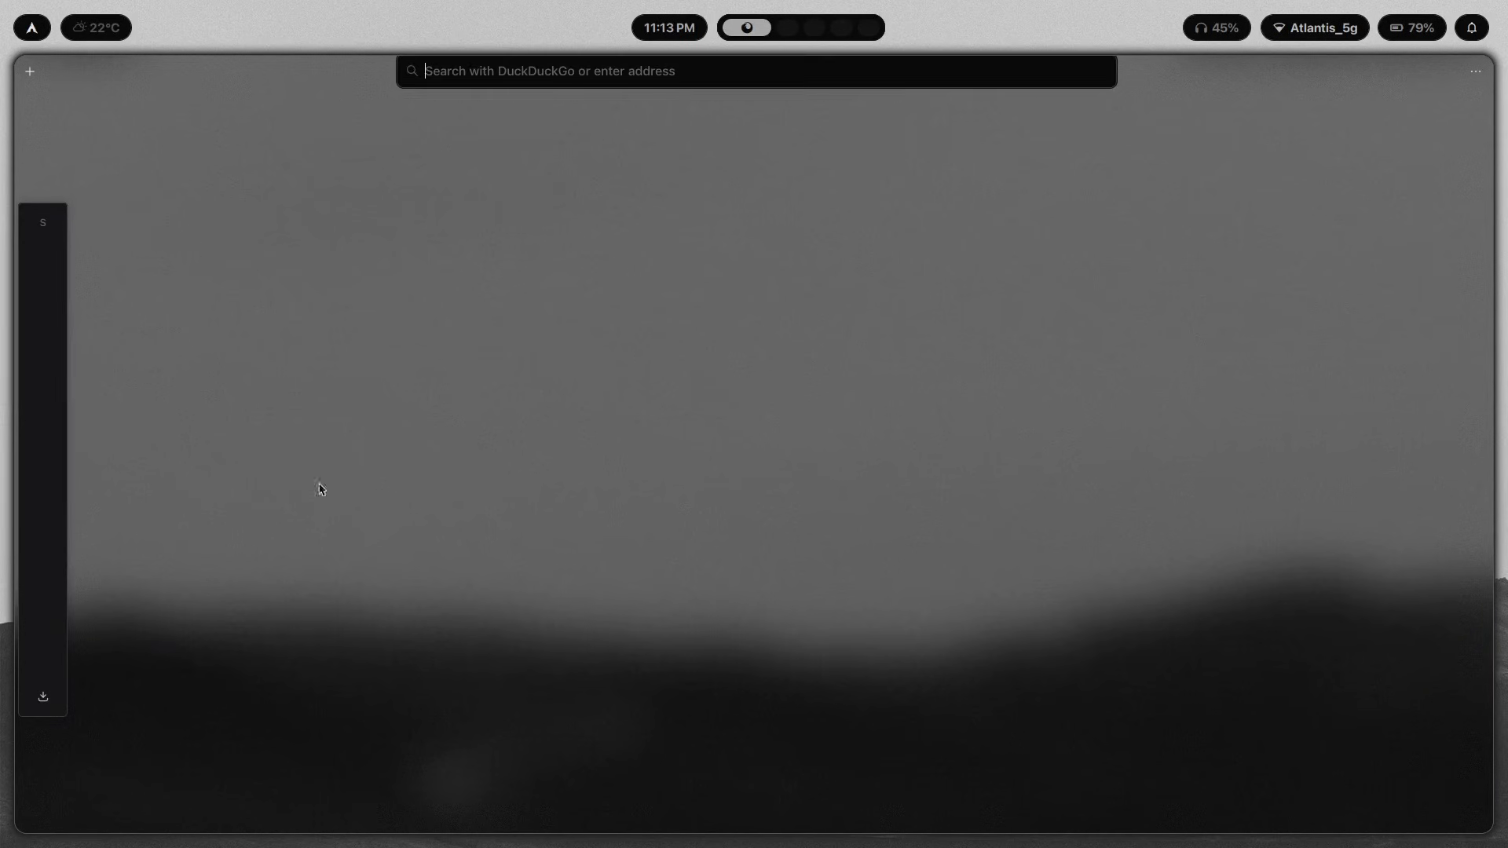
Step: Reopen the Zen Mods settings and re-enable the NavBar Margin mod
left_click(1475, 72)
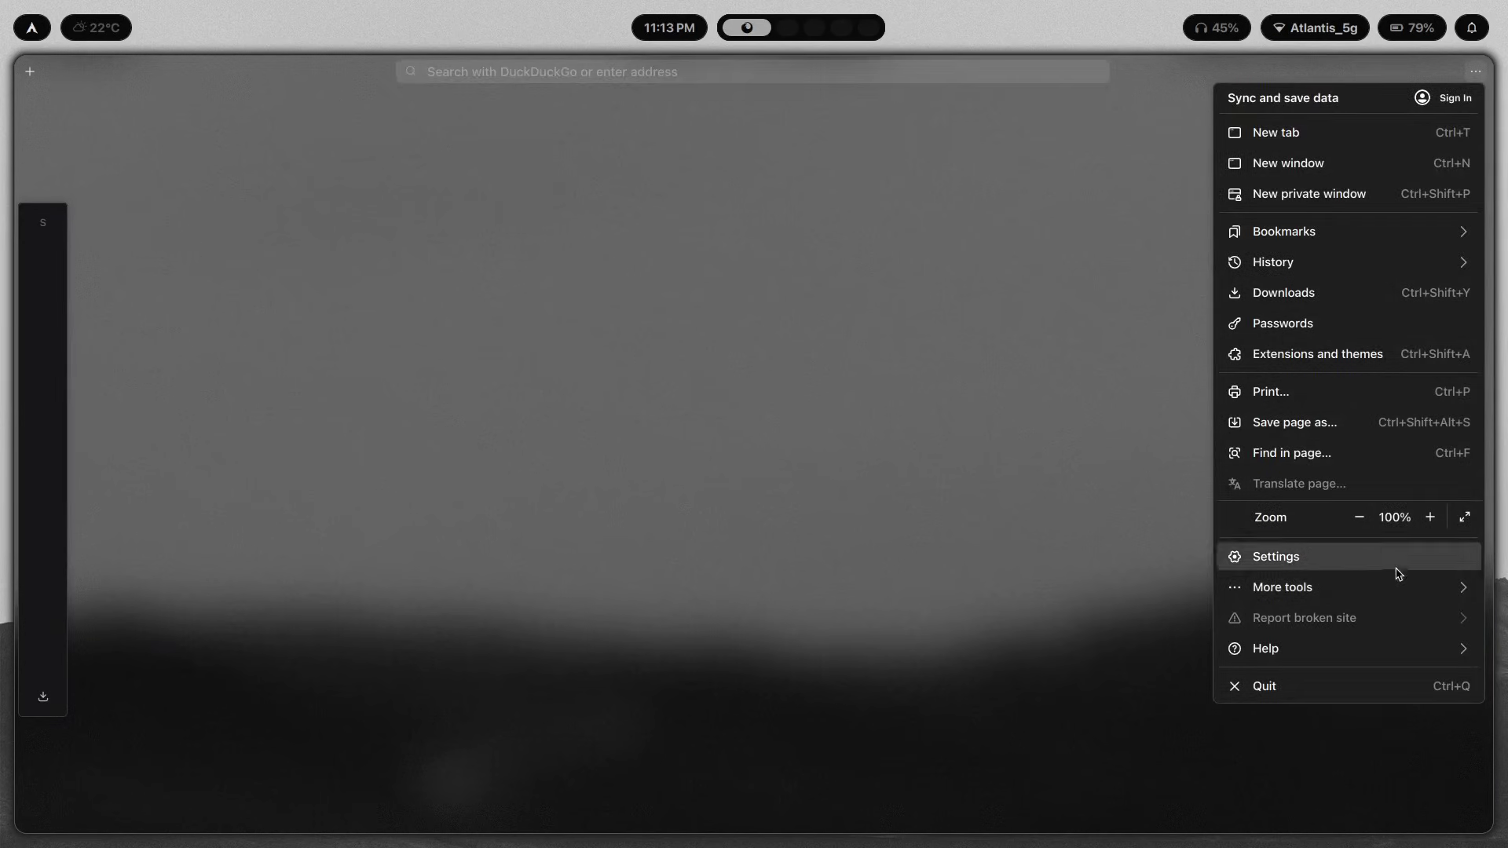
left_click(1296, 556)
left_click(161, 392)
scroll(915, 468, "down", 5)
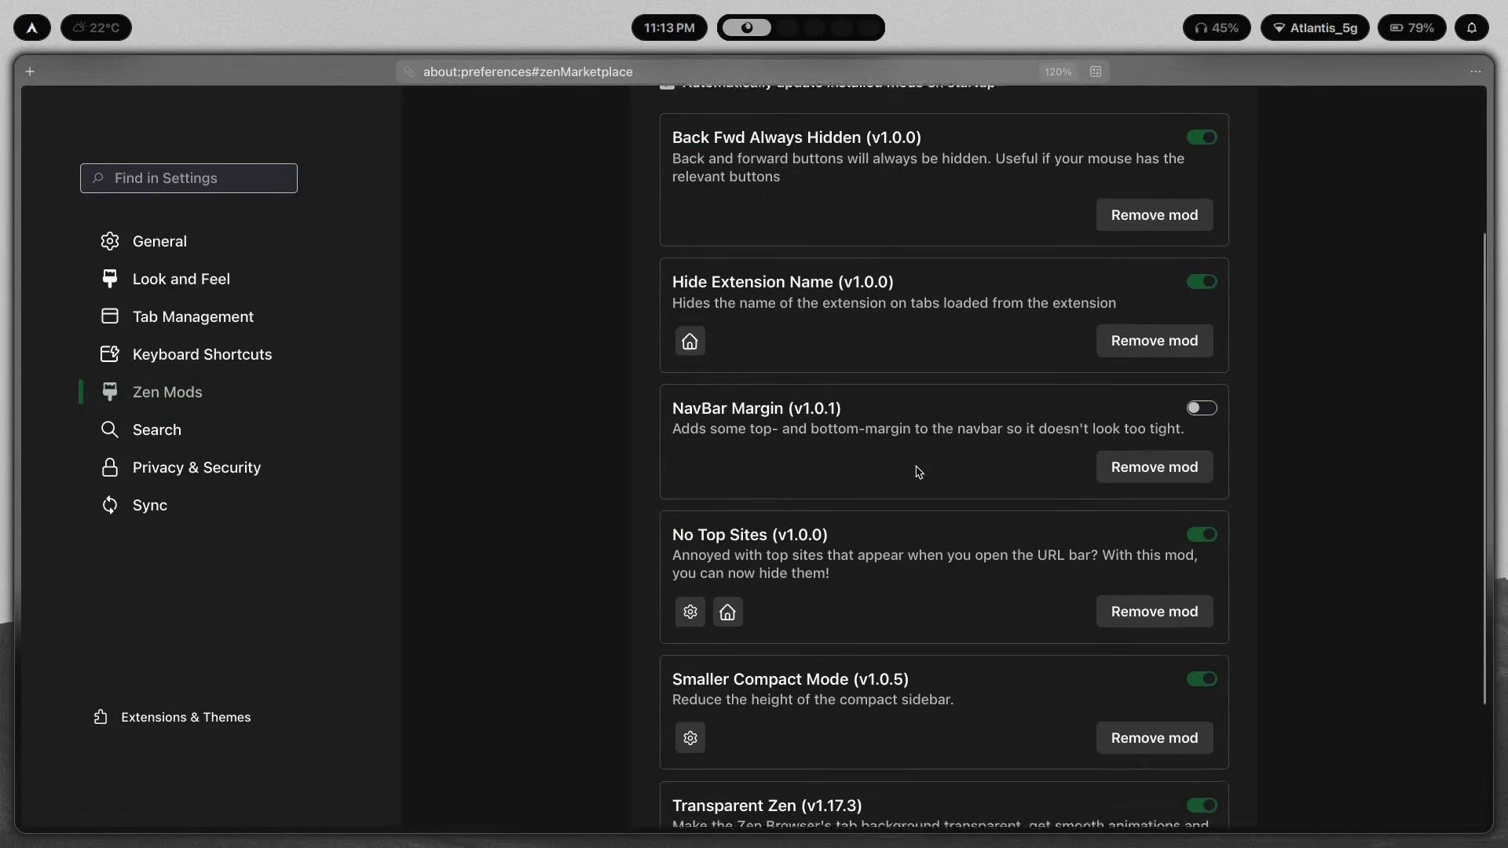
left_click(1201, 404)
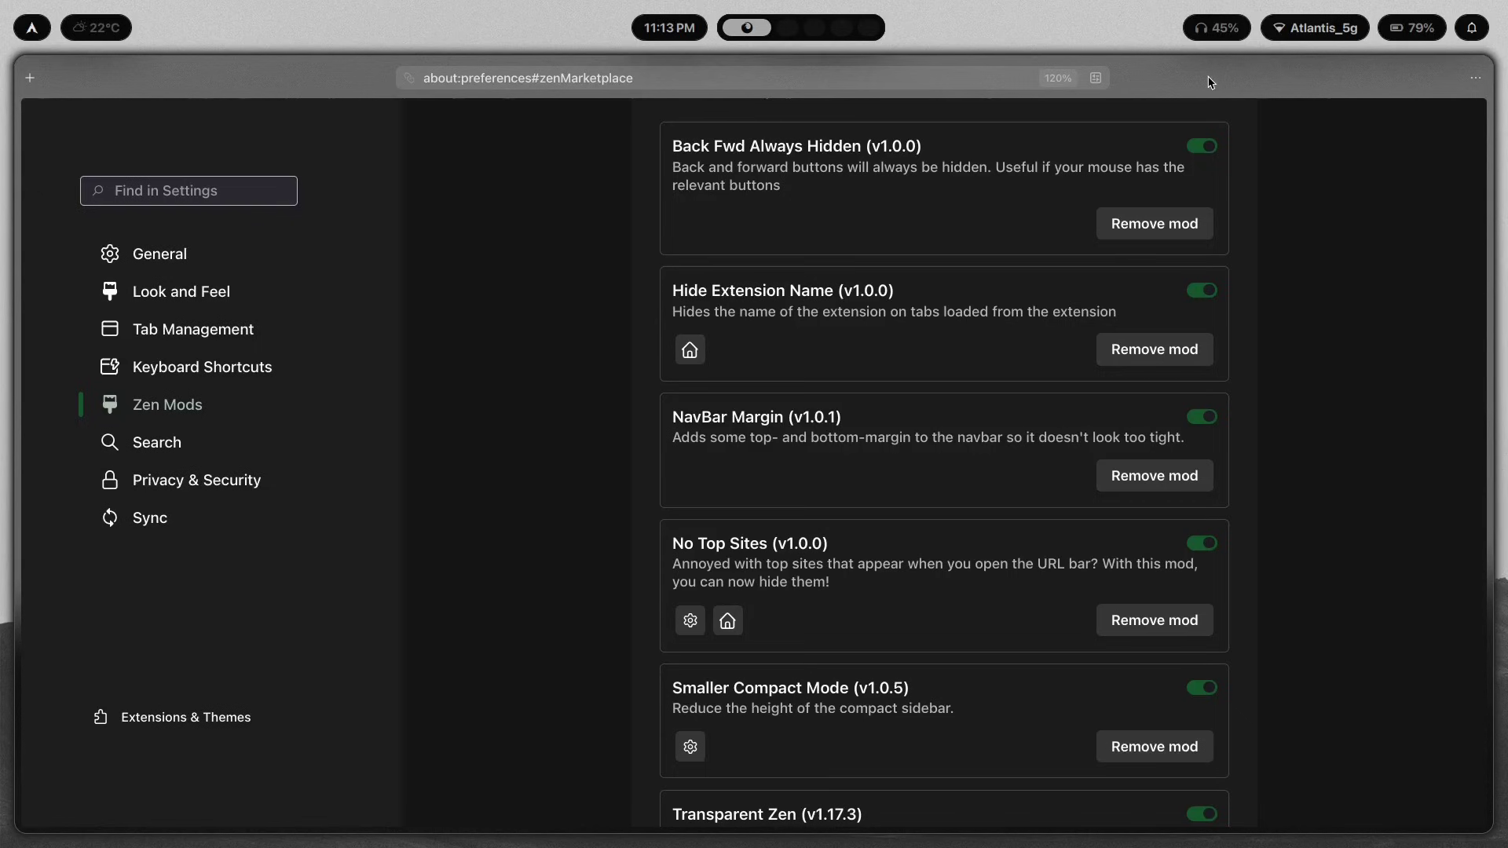
Step: View the toolbar customization page and its density options, and leave it without making changes
right_click(368, 92)
left_click(458, 213)
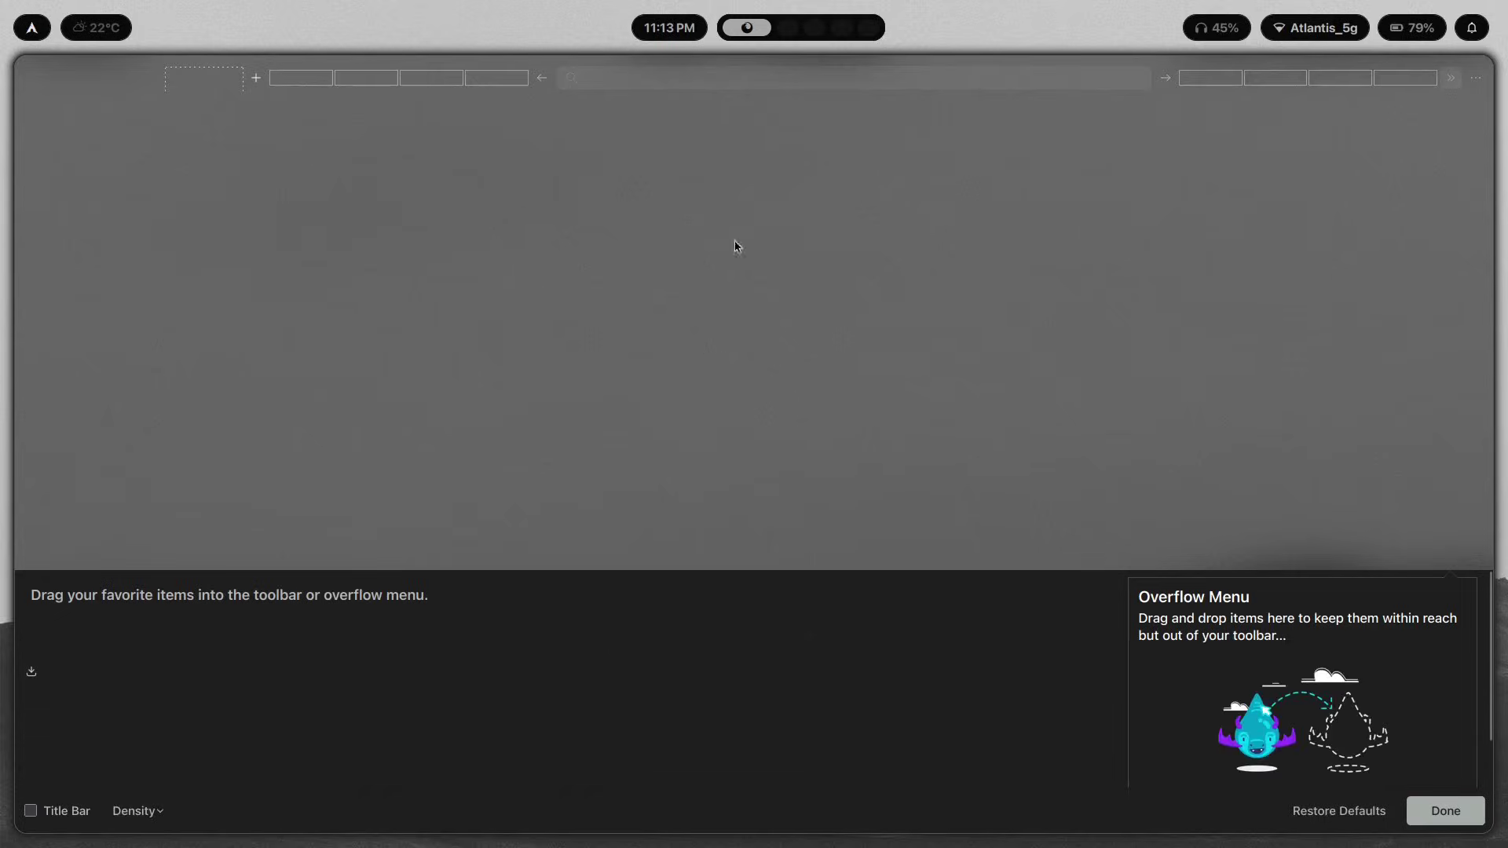
left_click(136, 812)
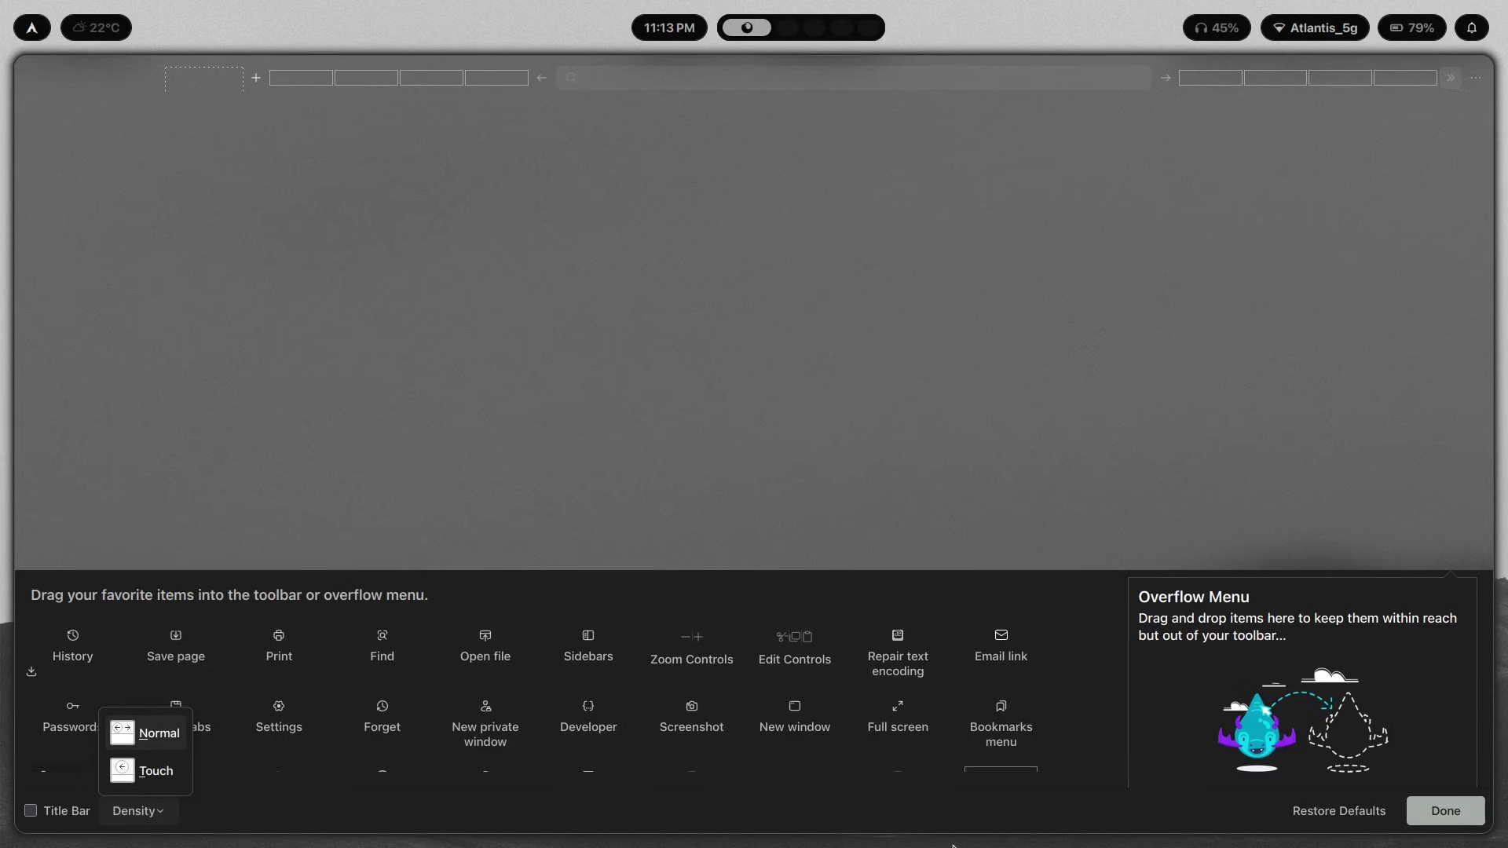
left_click(1445, 812)
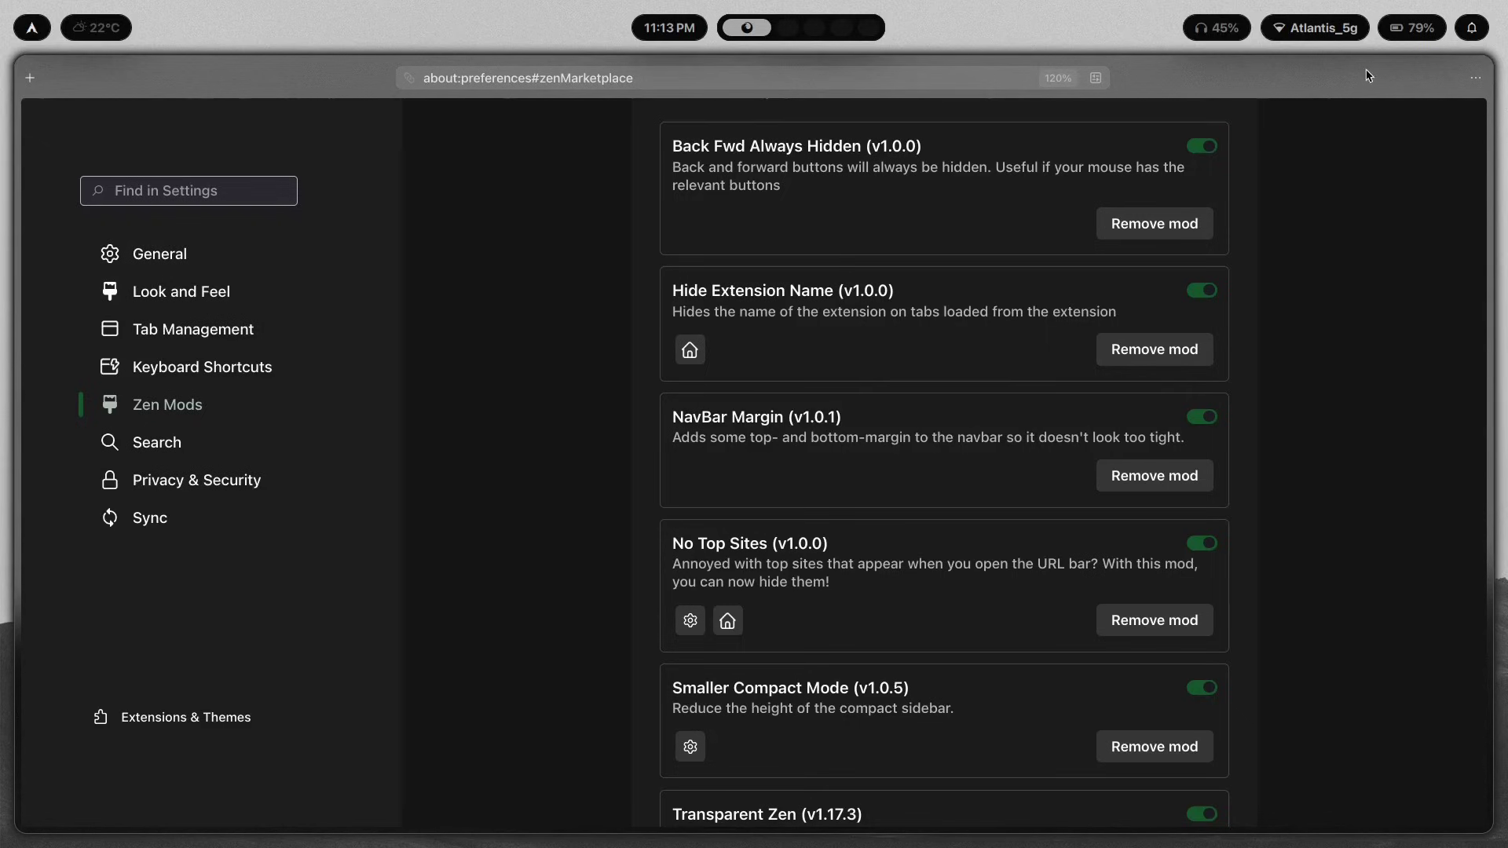
Step: Check how the URL bar opens with the No Top Sites mod enabled, and dismiss it
scroll(943, 370, "down", 3)
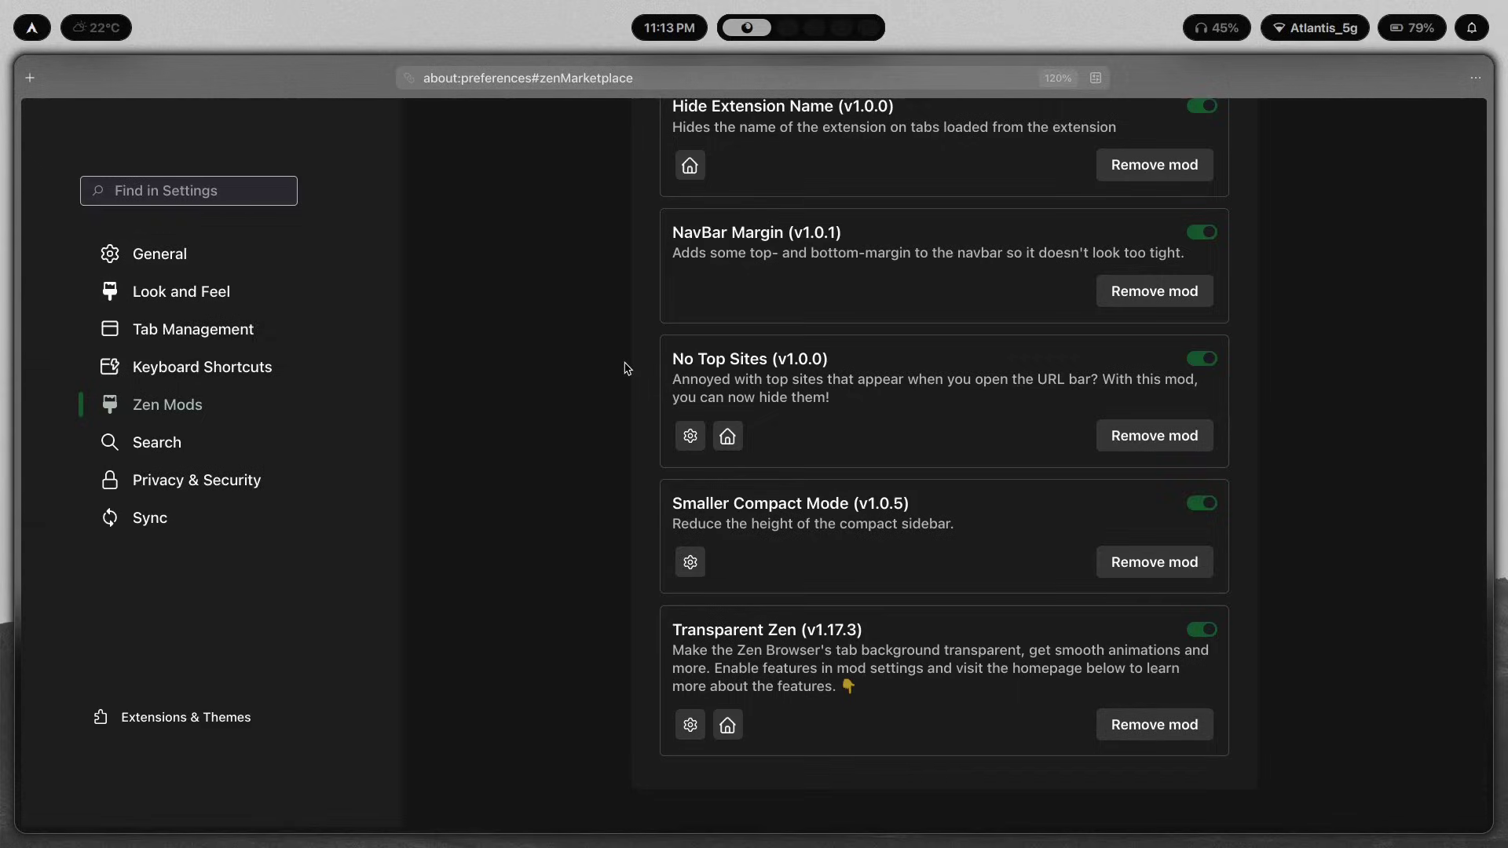
key("ctrl+l")
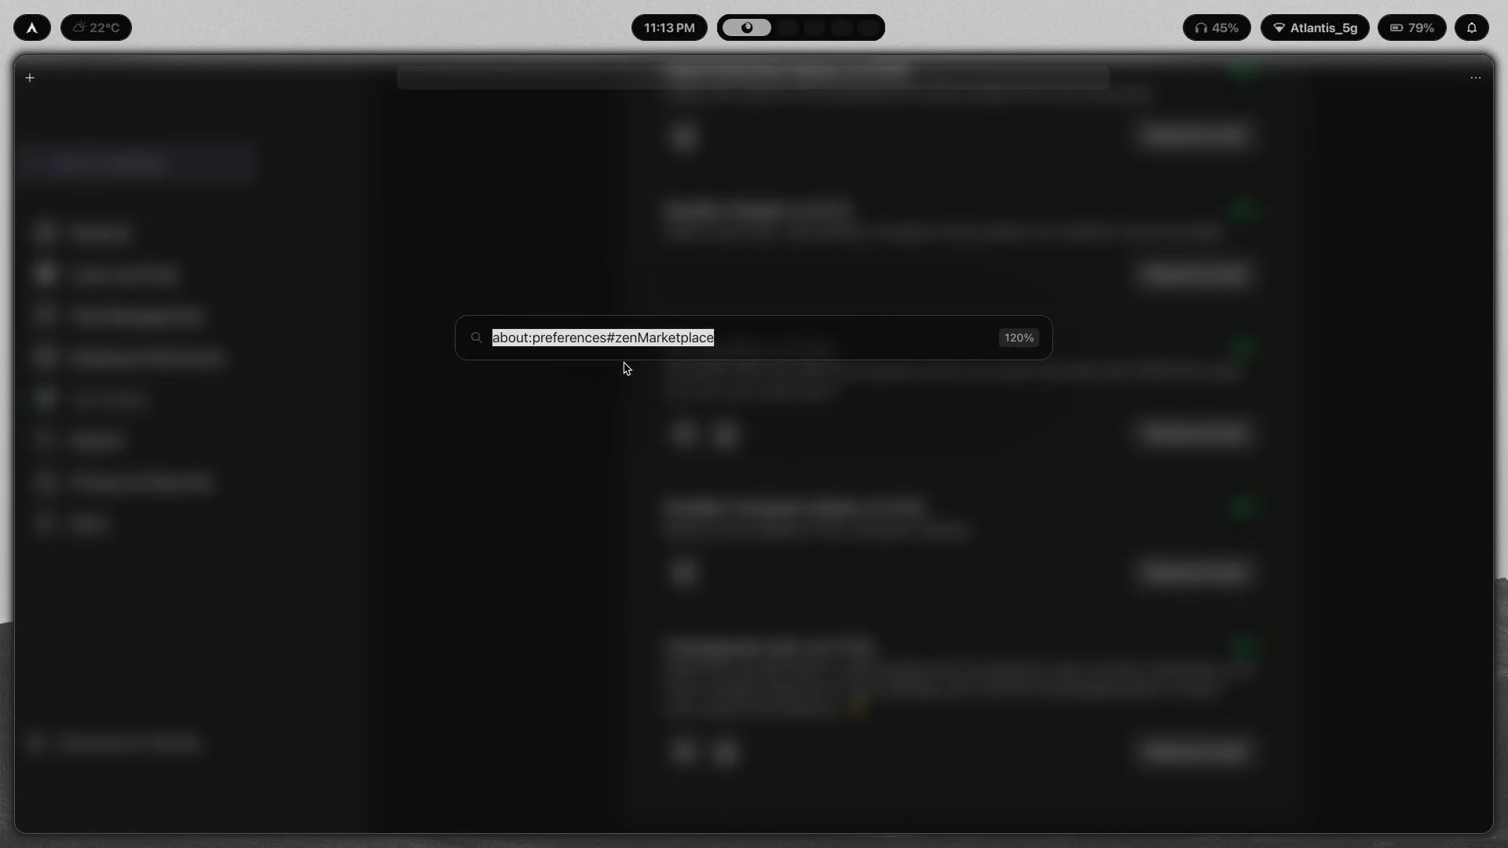
key("Escape")
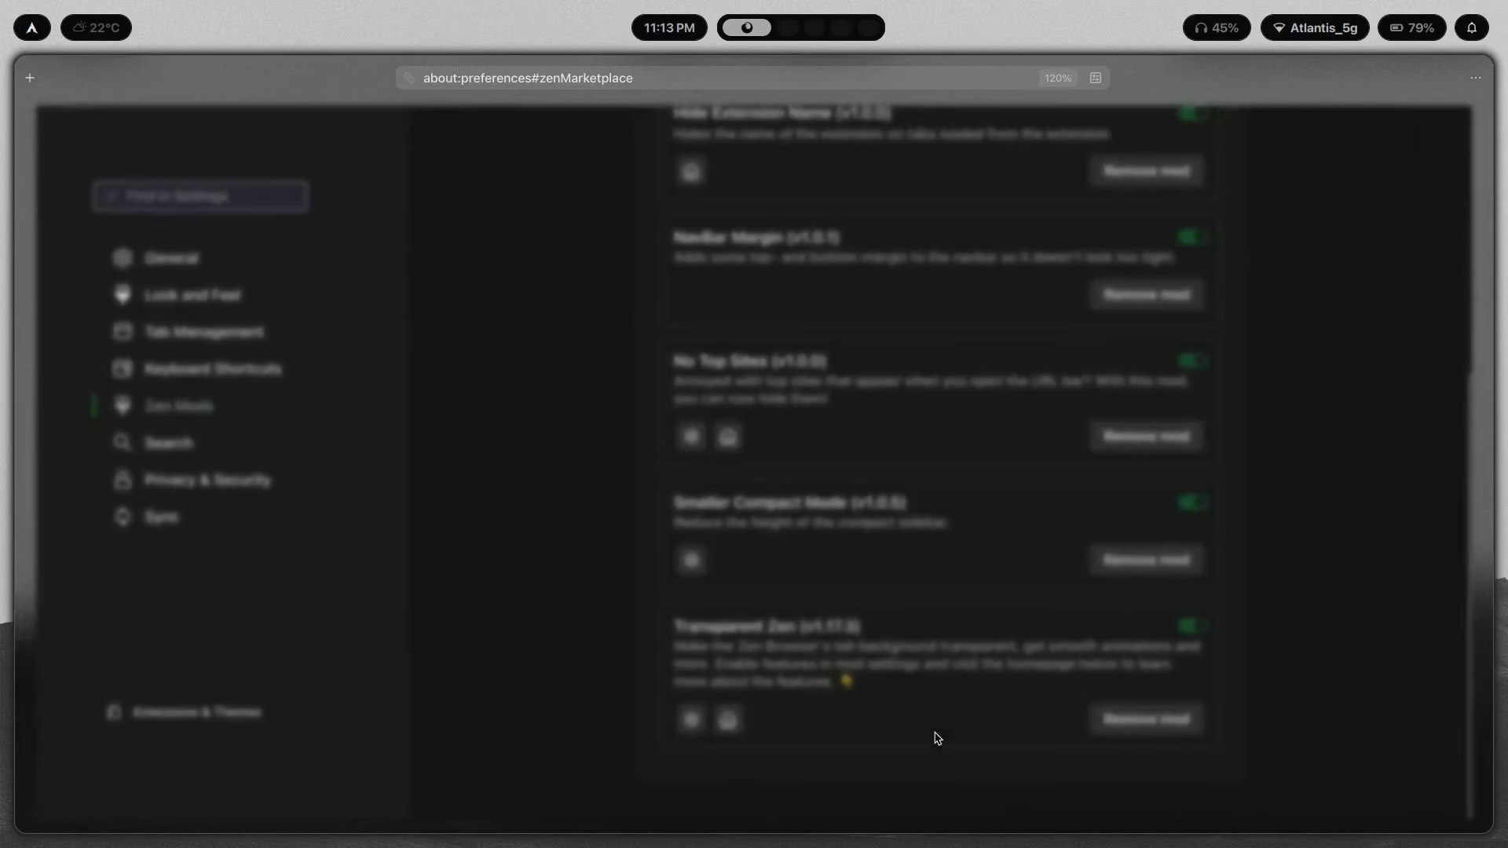
Step: Disable the No Top Sites mod to compare the URL bar, re-enable it and view its settings
left_click(1201, 359)
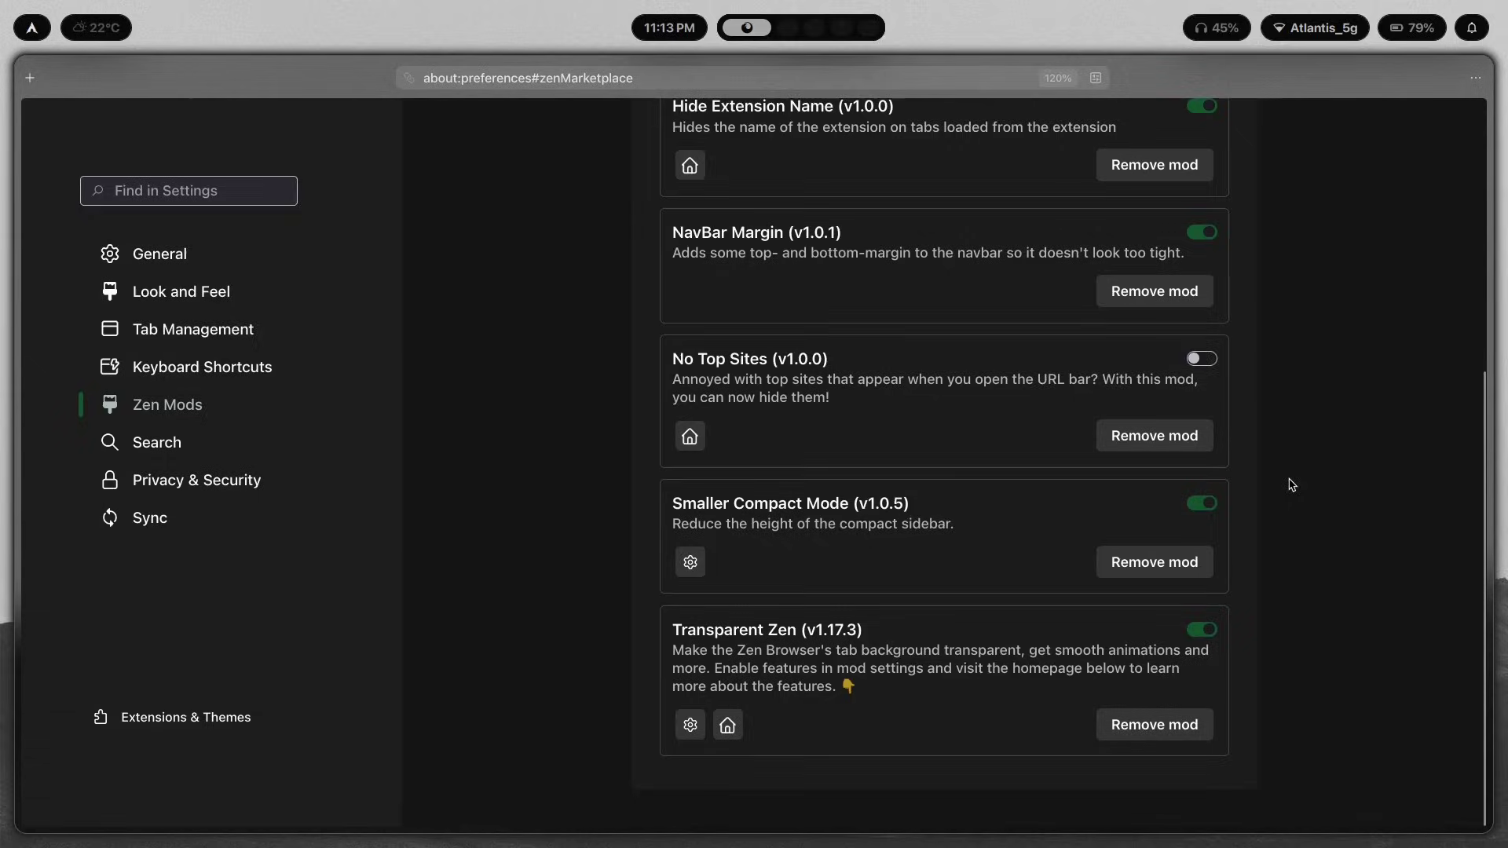
key("ctrl+l")
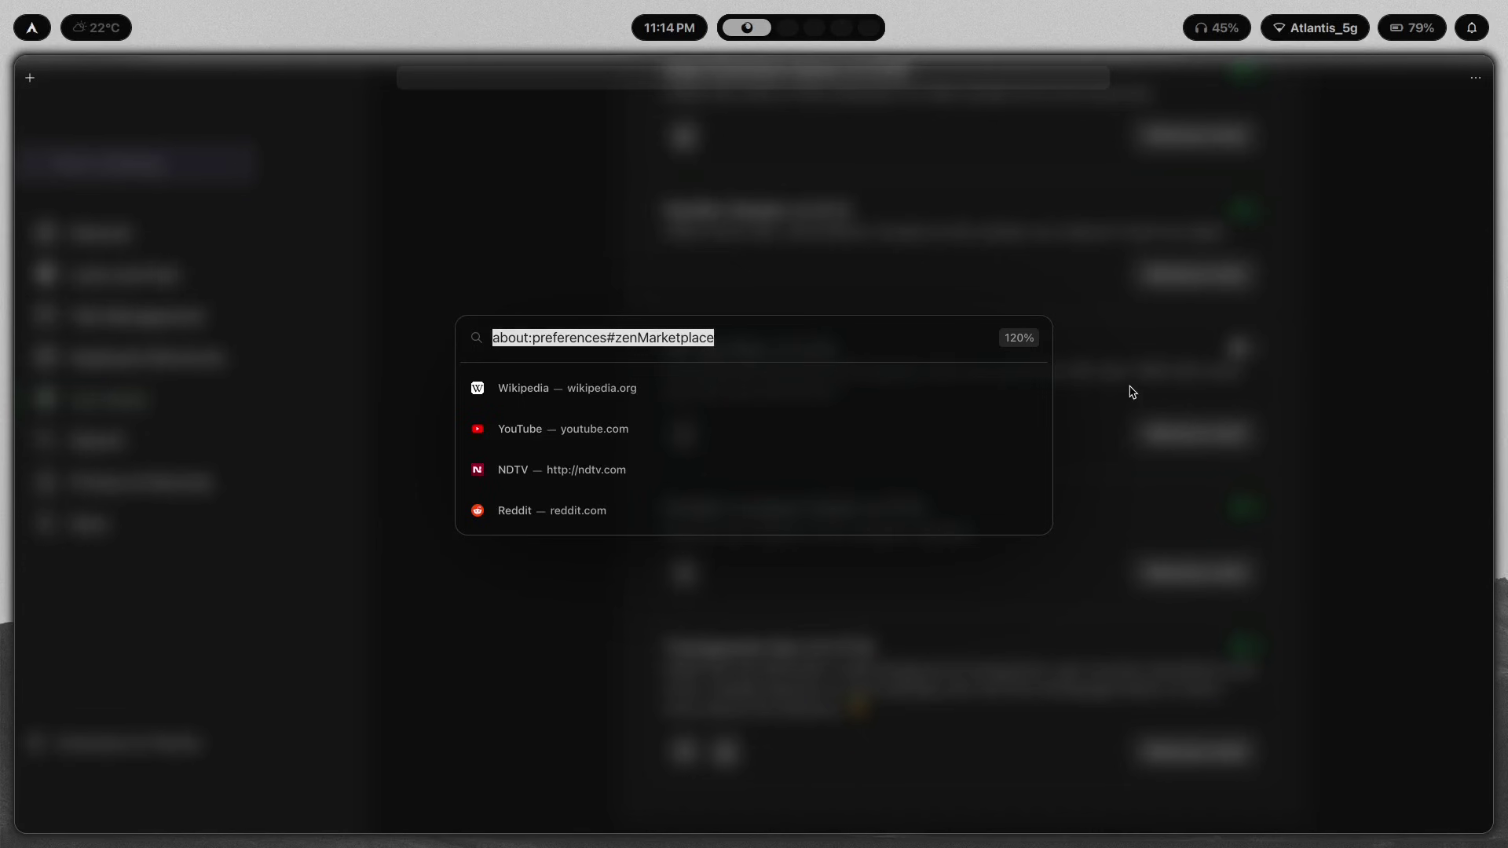
key("Escape")
left_click(1190, 368)
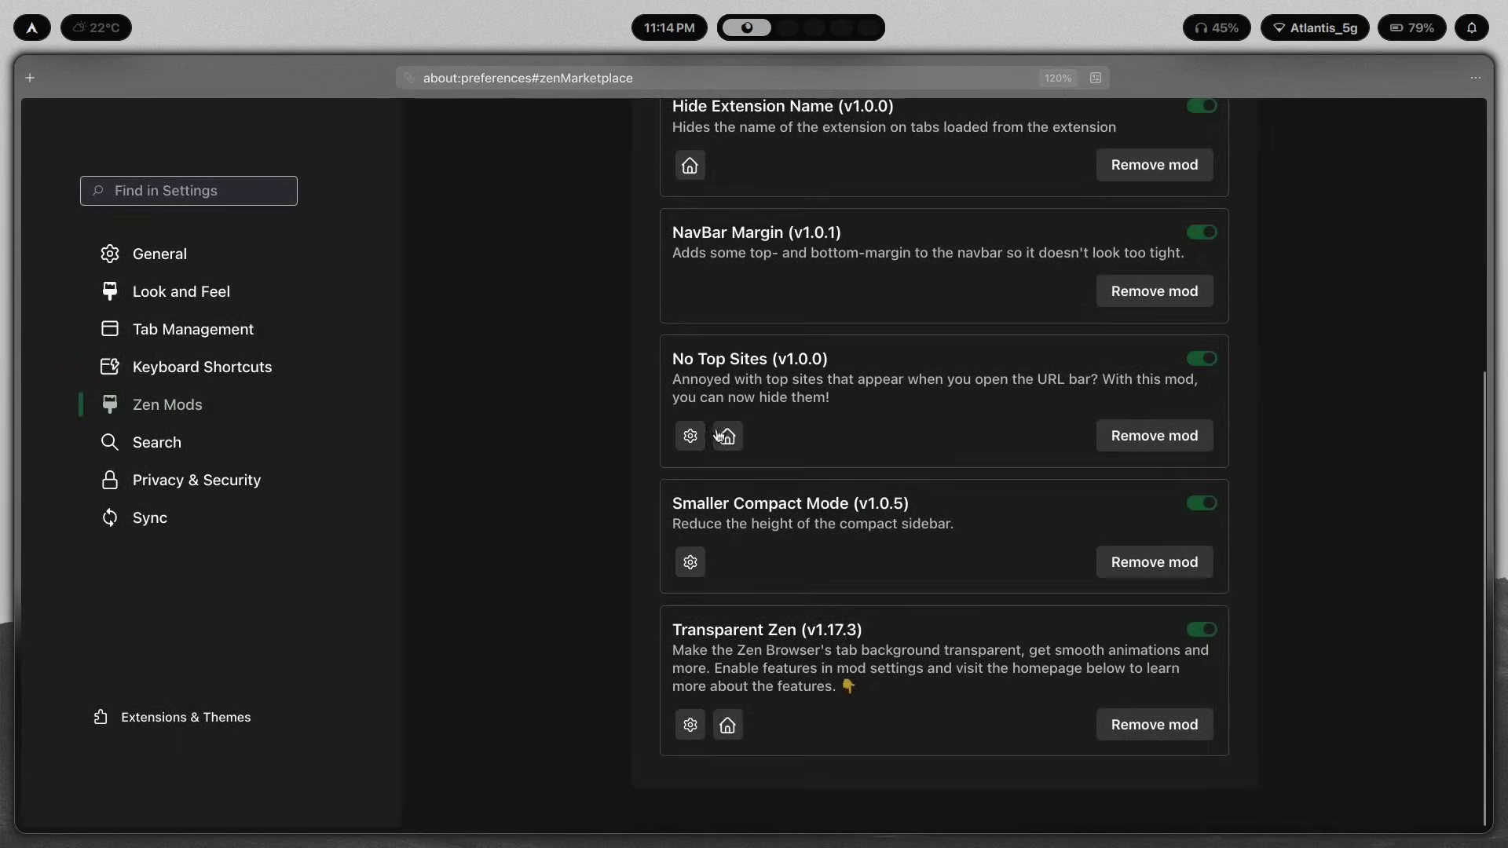
left_click(691, 437)
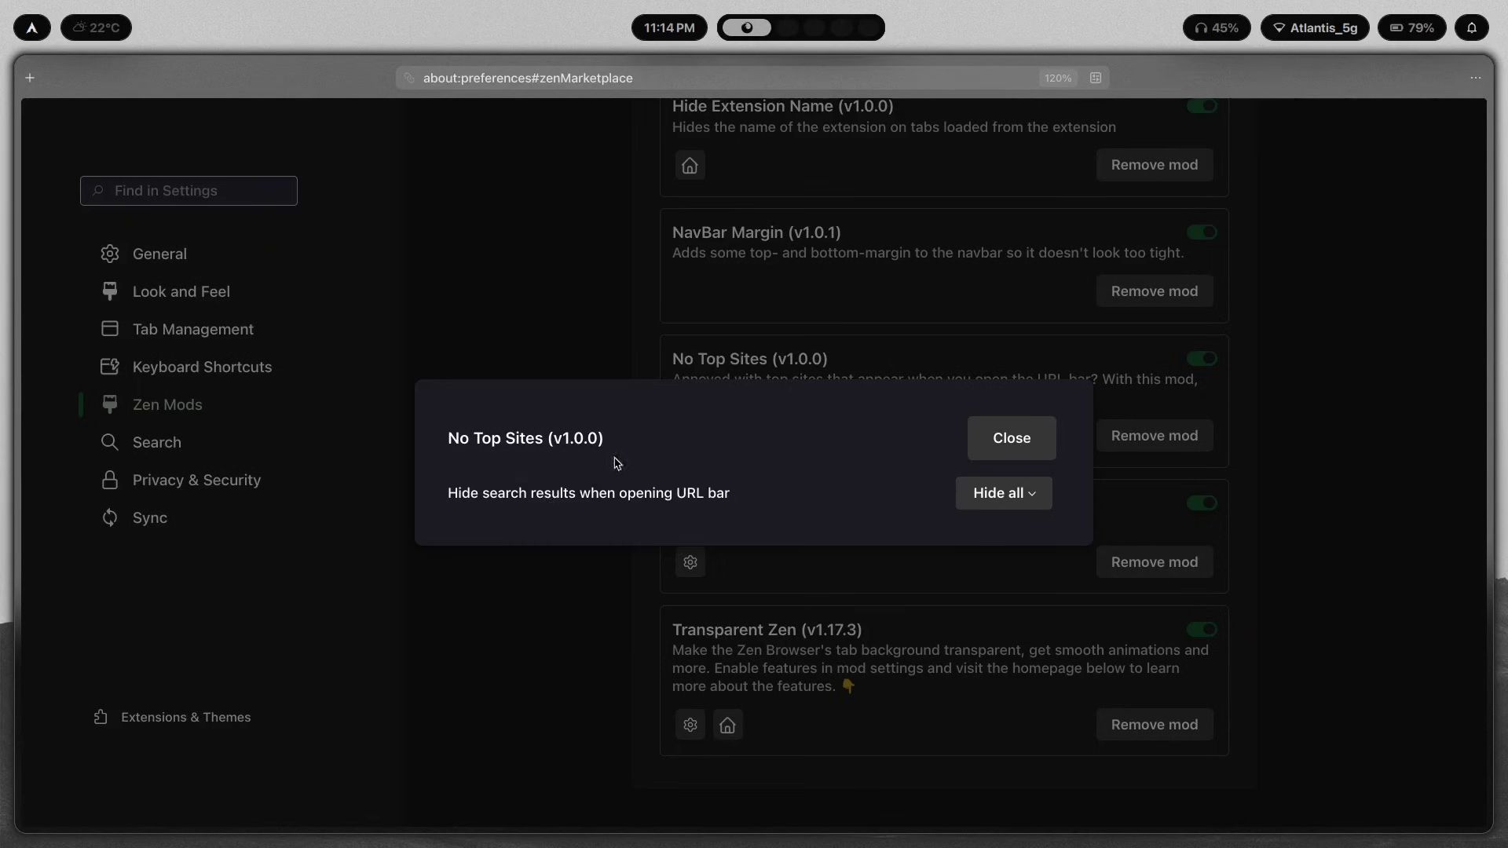
left_click(1024, 450)
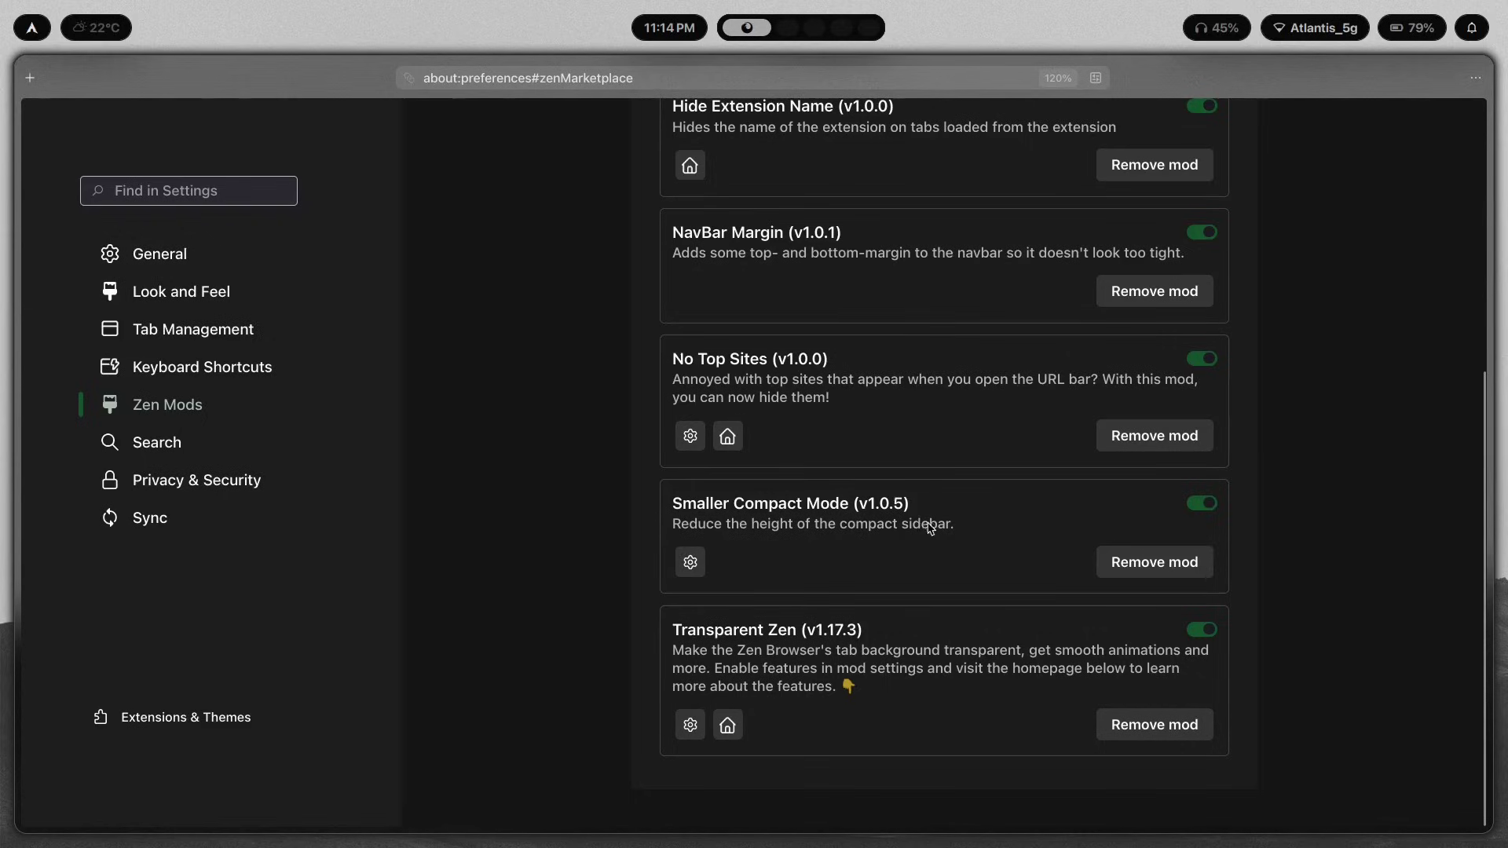
Step: Disable the Smaller Compact Mode mod and reveal the compact sidebar before and after to compare its height
mouse_move(2, 346)
left_click(1206, 509)
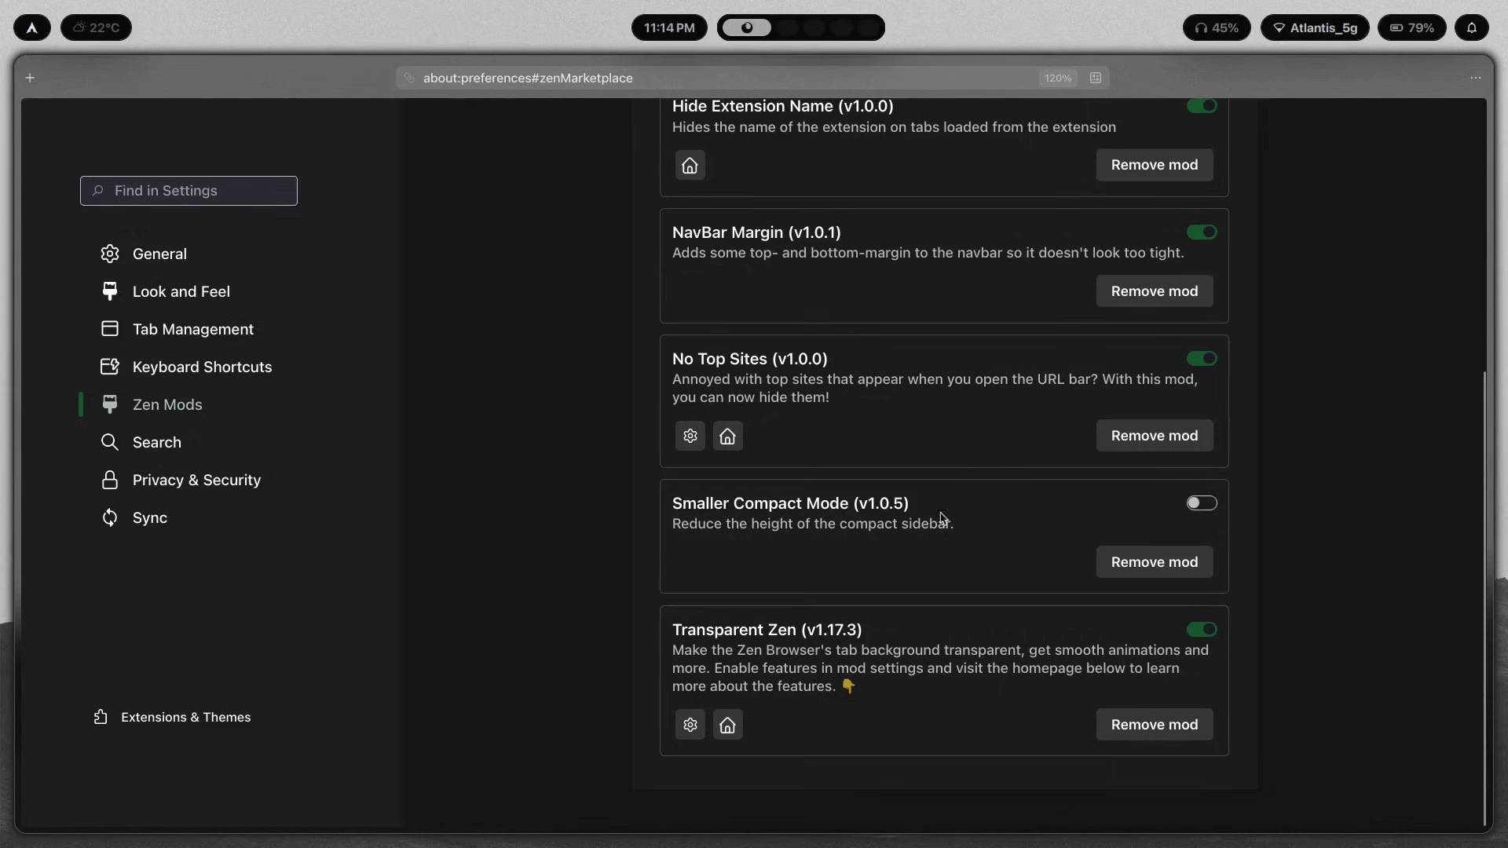
scroll(848, 418, "up", 3)
mouse_move(23, 302)
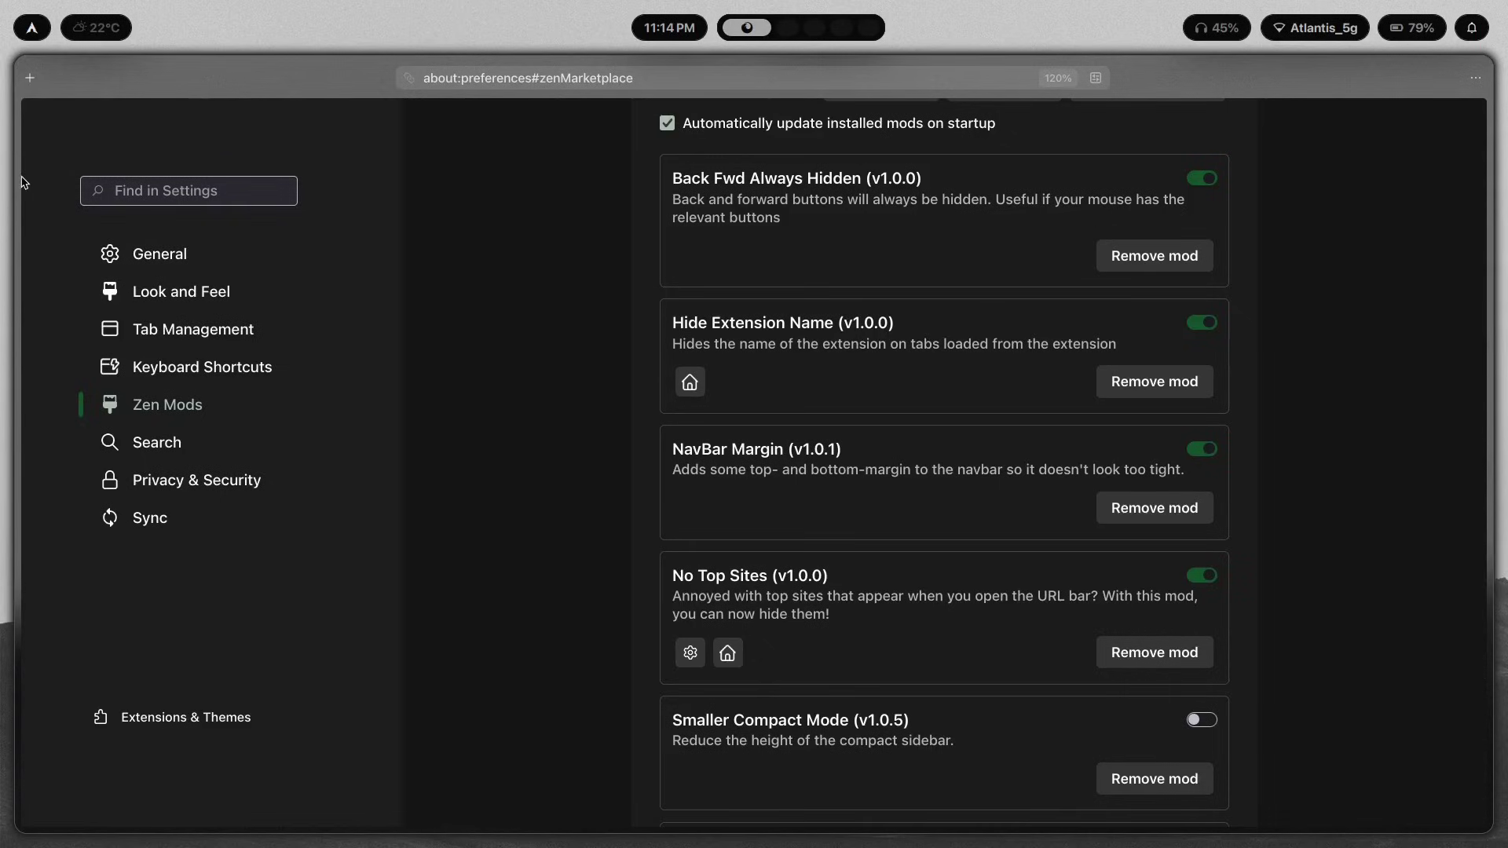
mouse_move(22, 182)
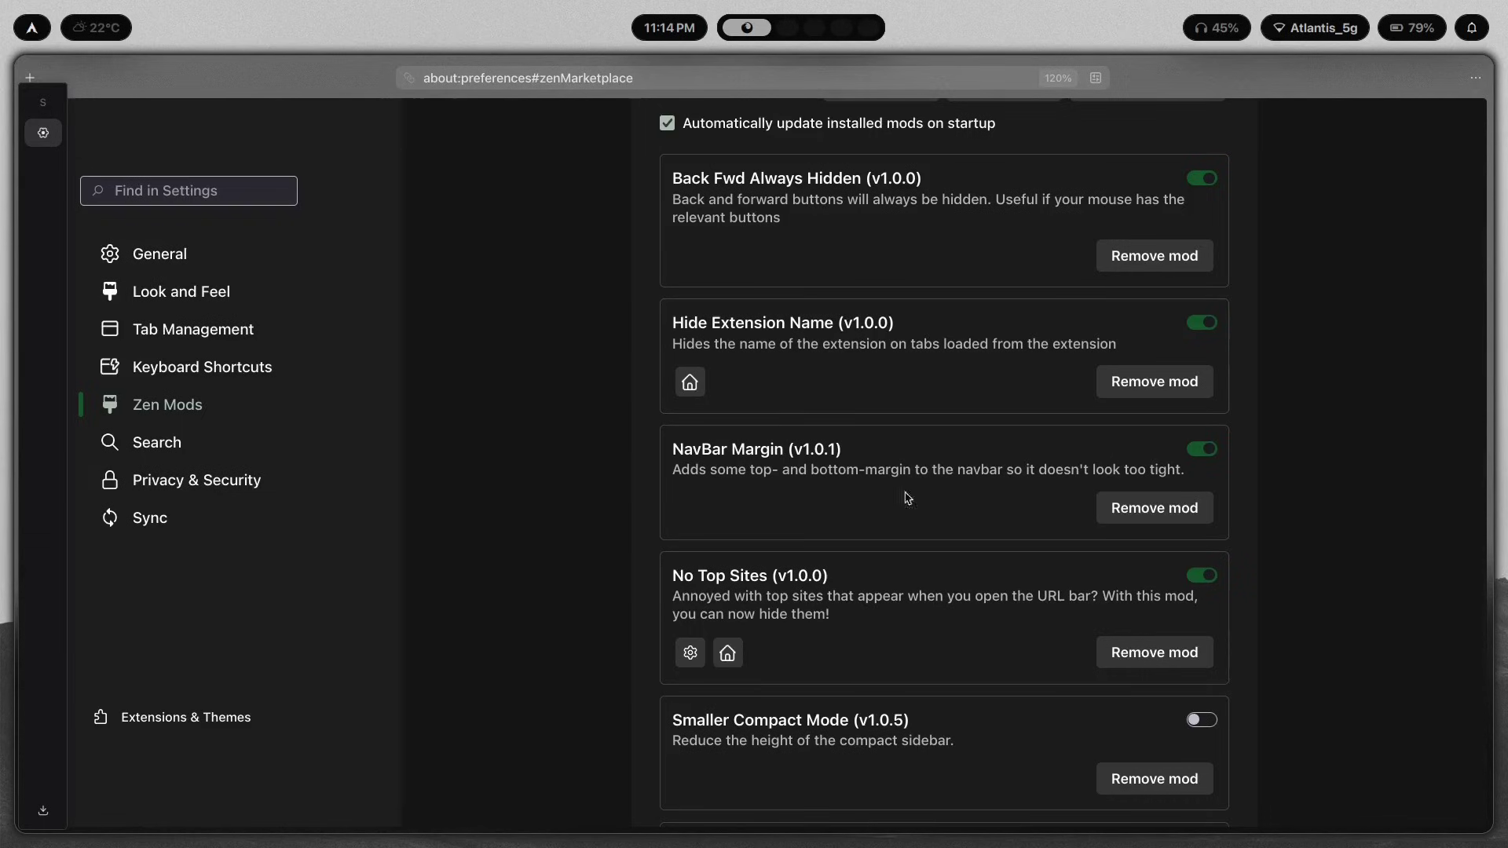
Step: Check the sidebar with NavBar Margin disabled, and re-enable both the NavBar Margin and Smaller Compact Mode mods
scroll(1095, 491, "down", 3)
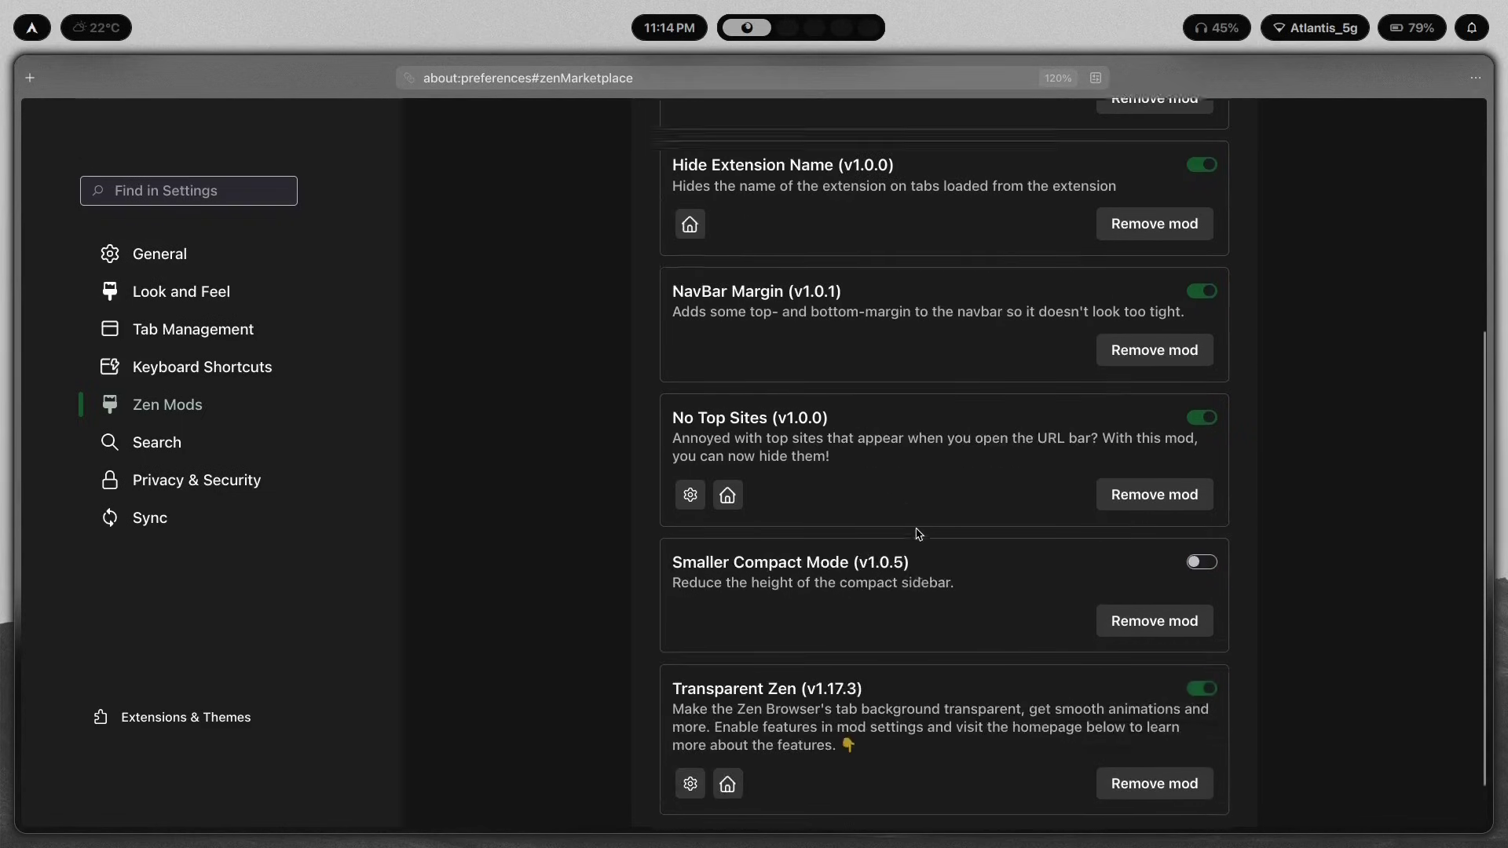
scroll(765, 514, "up", 3)
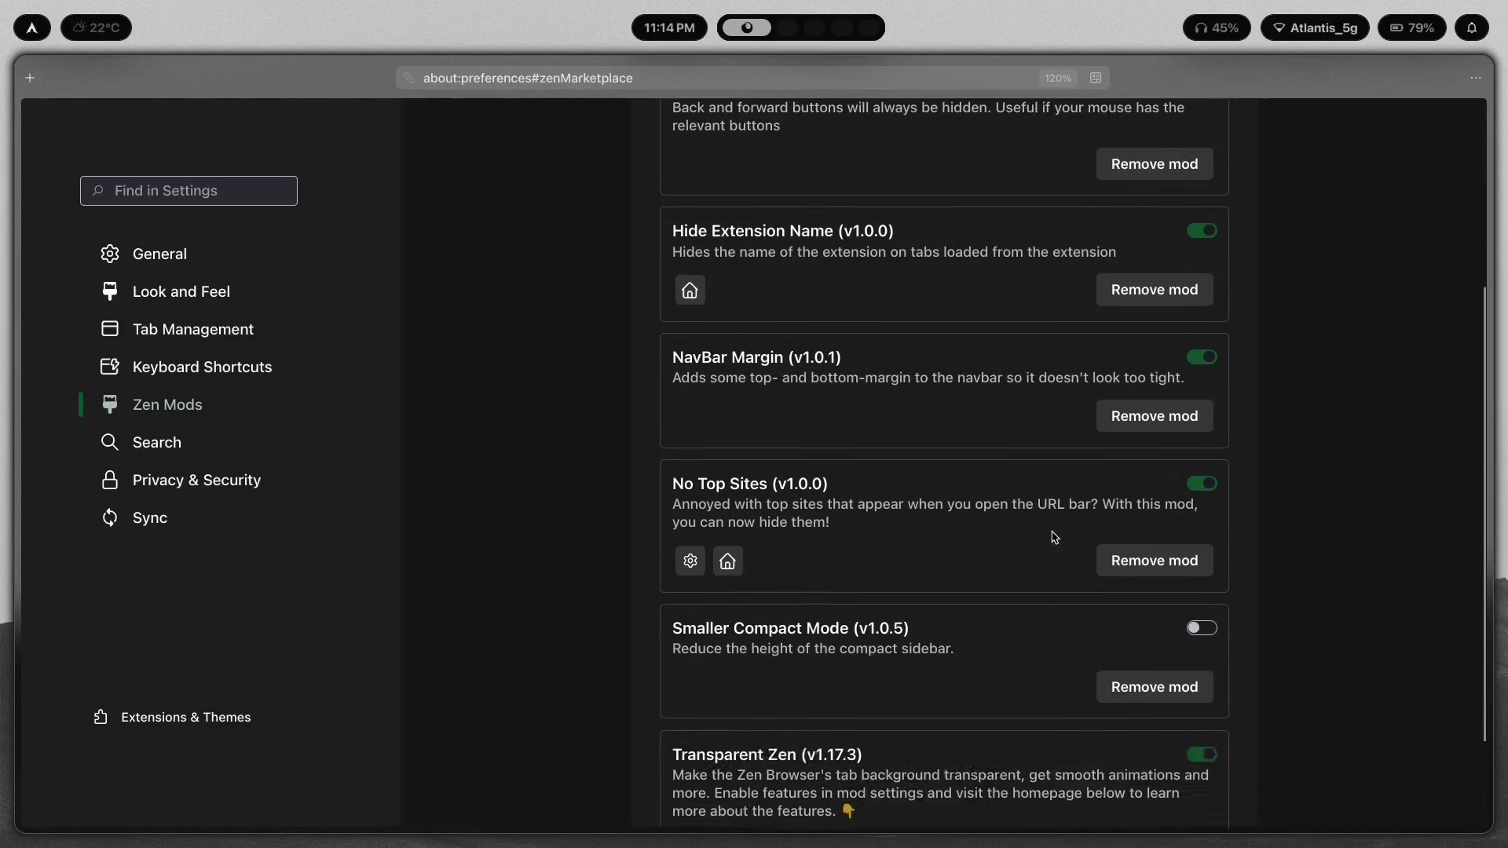
scroll(1147, 479, "down", 2)
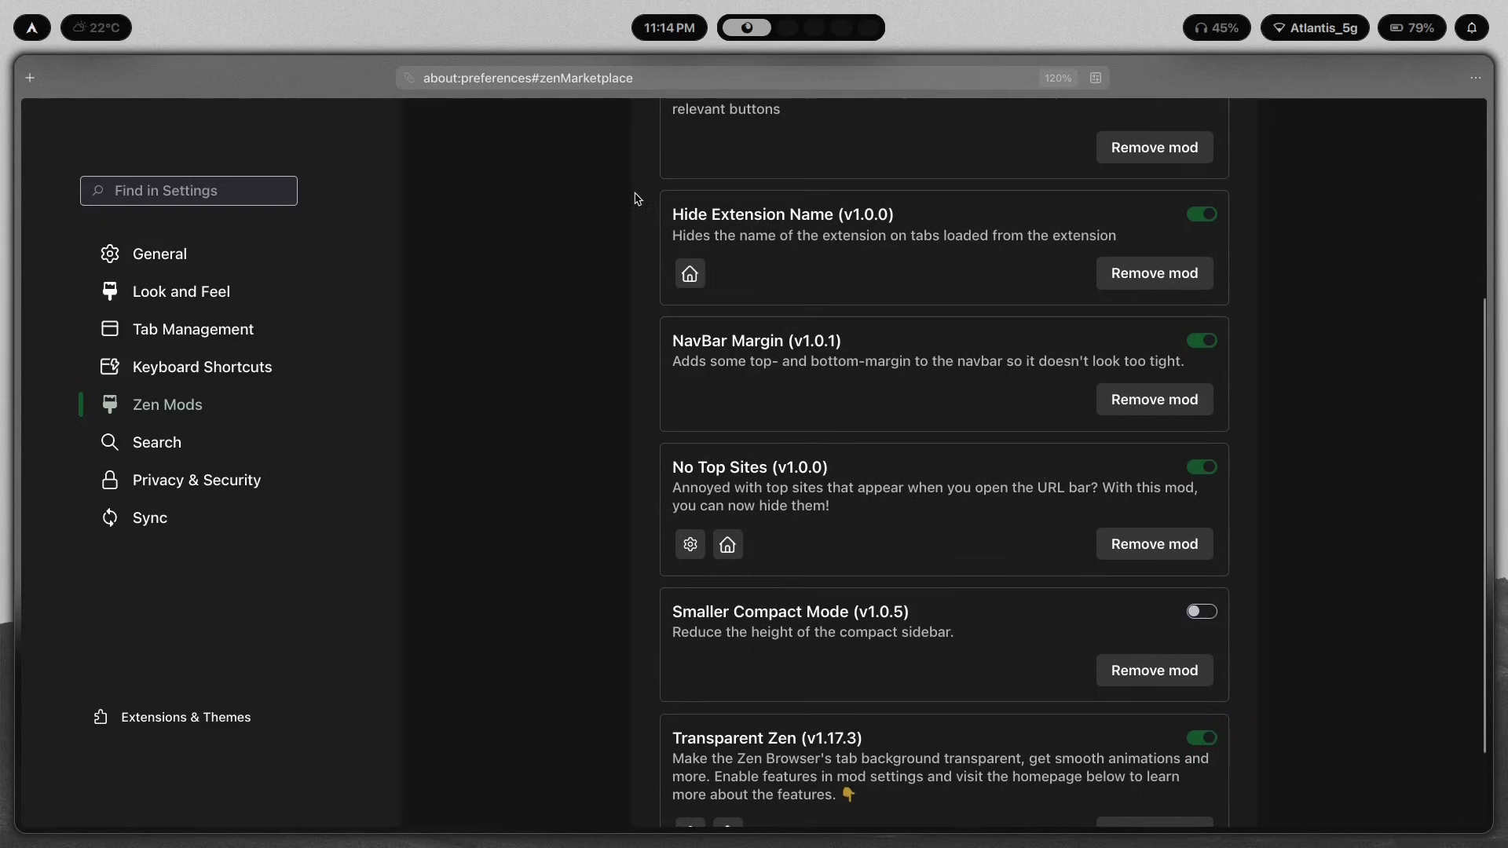
left_click(1201, 346)
mouse_move(12, 376)
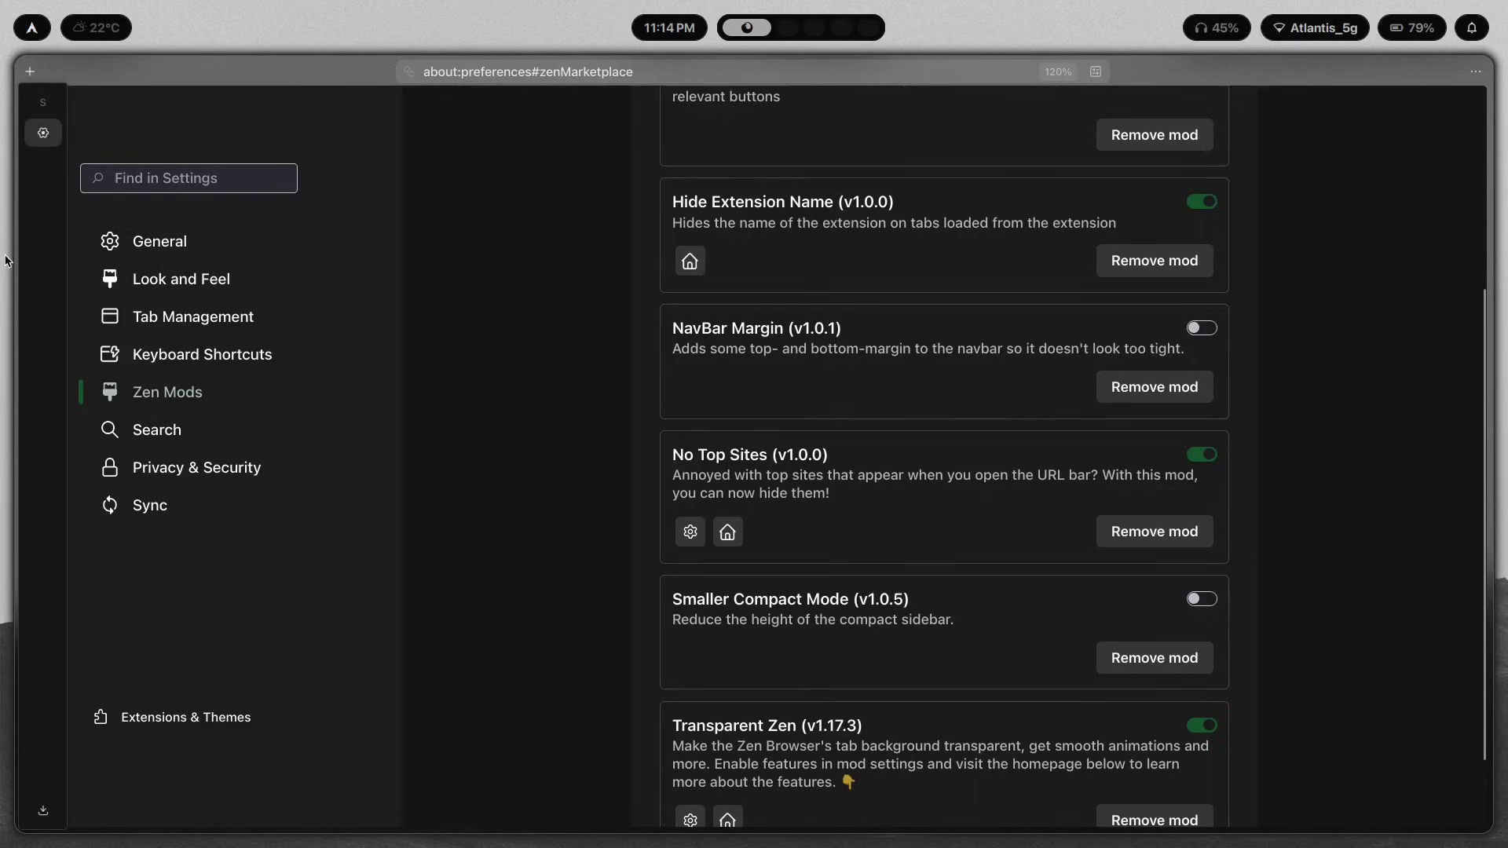
left_click(1188, 332)
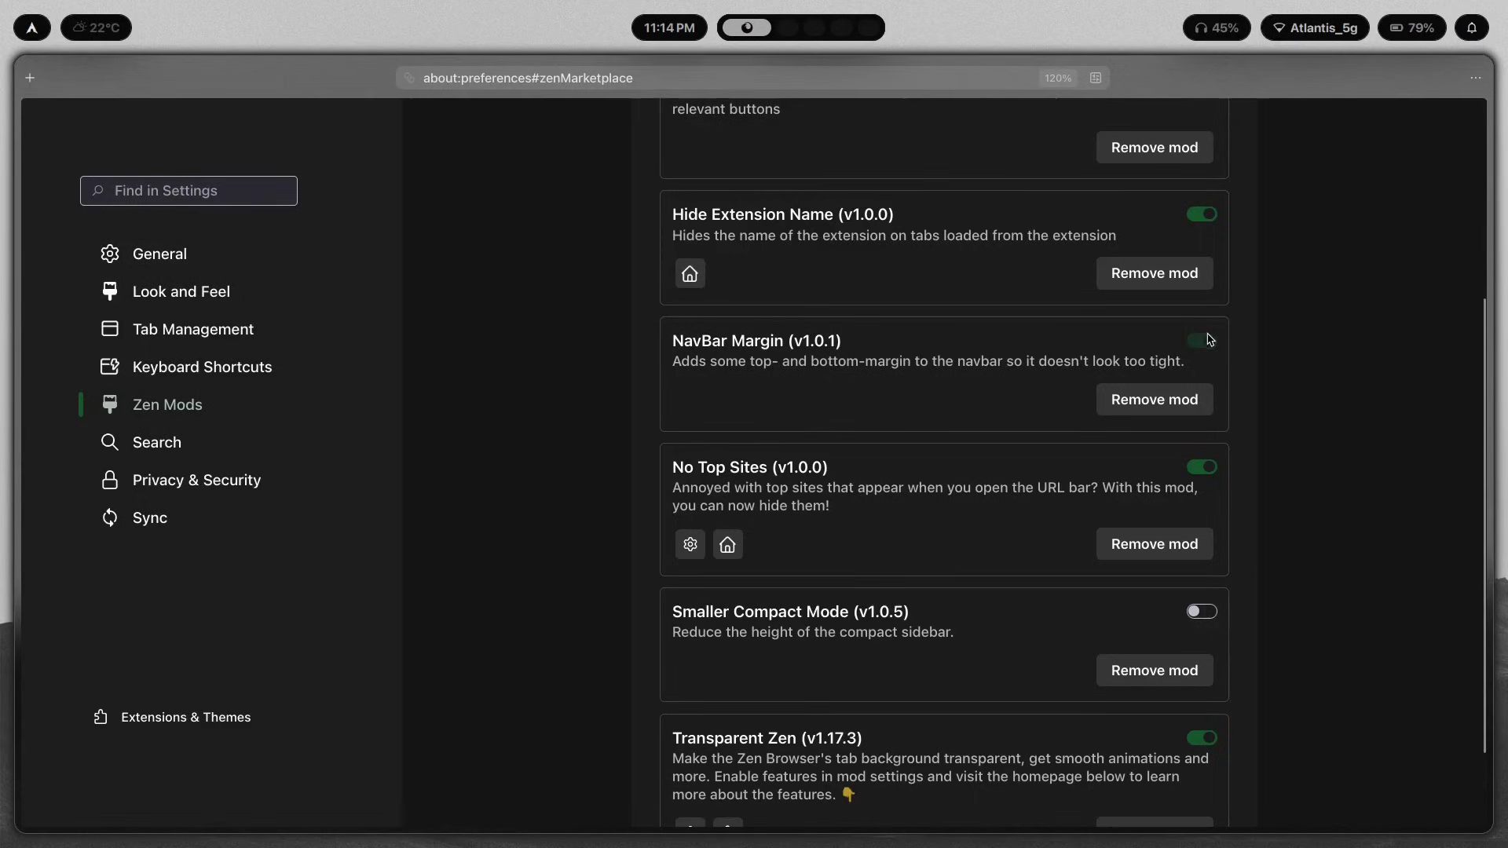
scroll(1154, 549, "down", 2)
left_click(1207, 508)
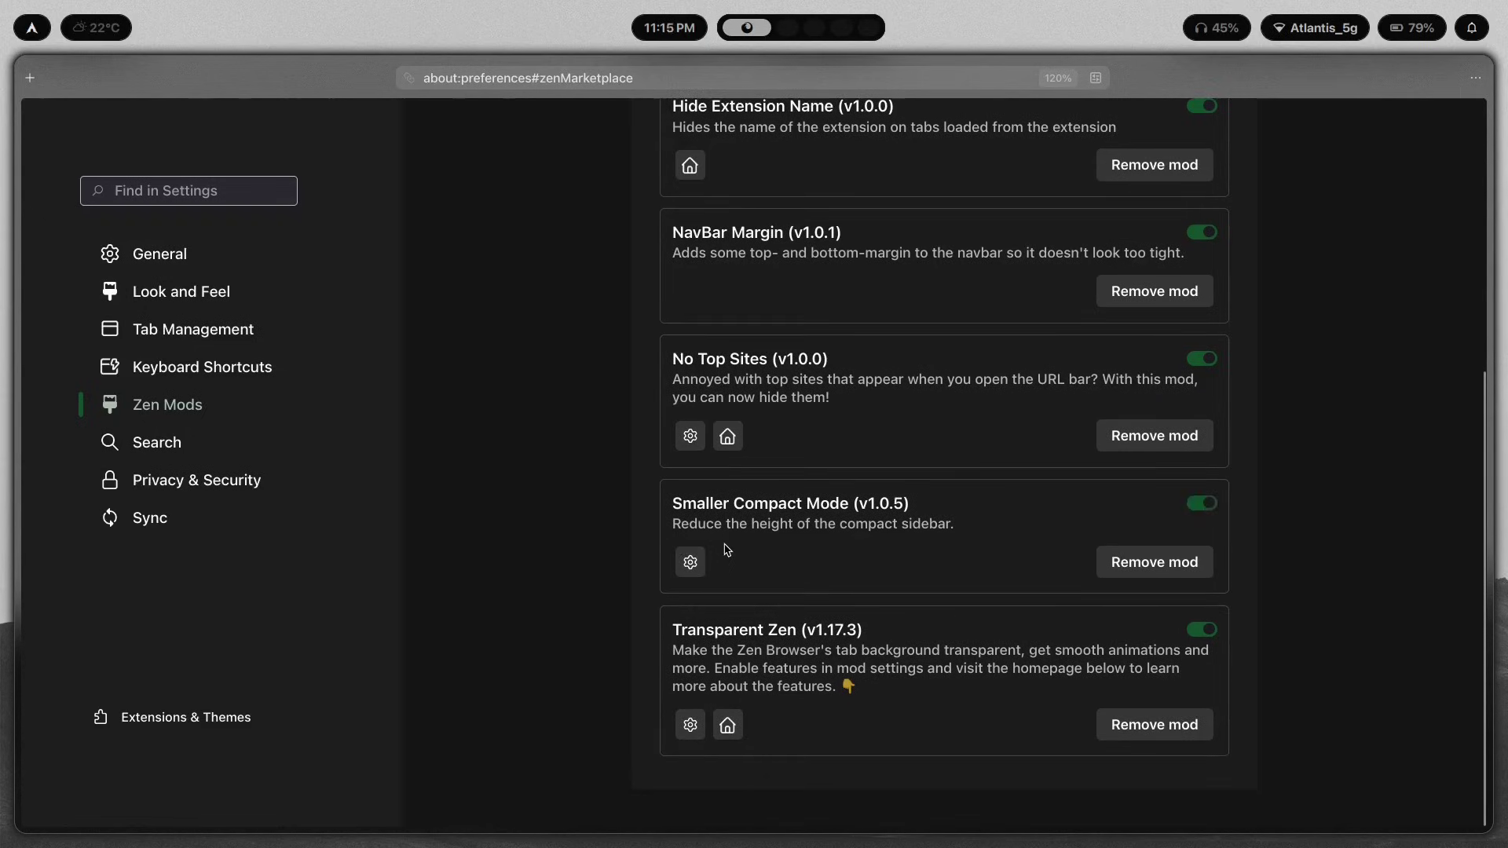
Step: Review the Smaller Compact Mode mod's sidebar height setting, close it and reveal the compact sidebar
left_click(695, 564)
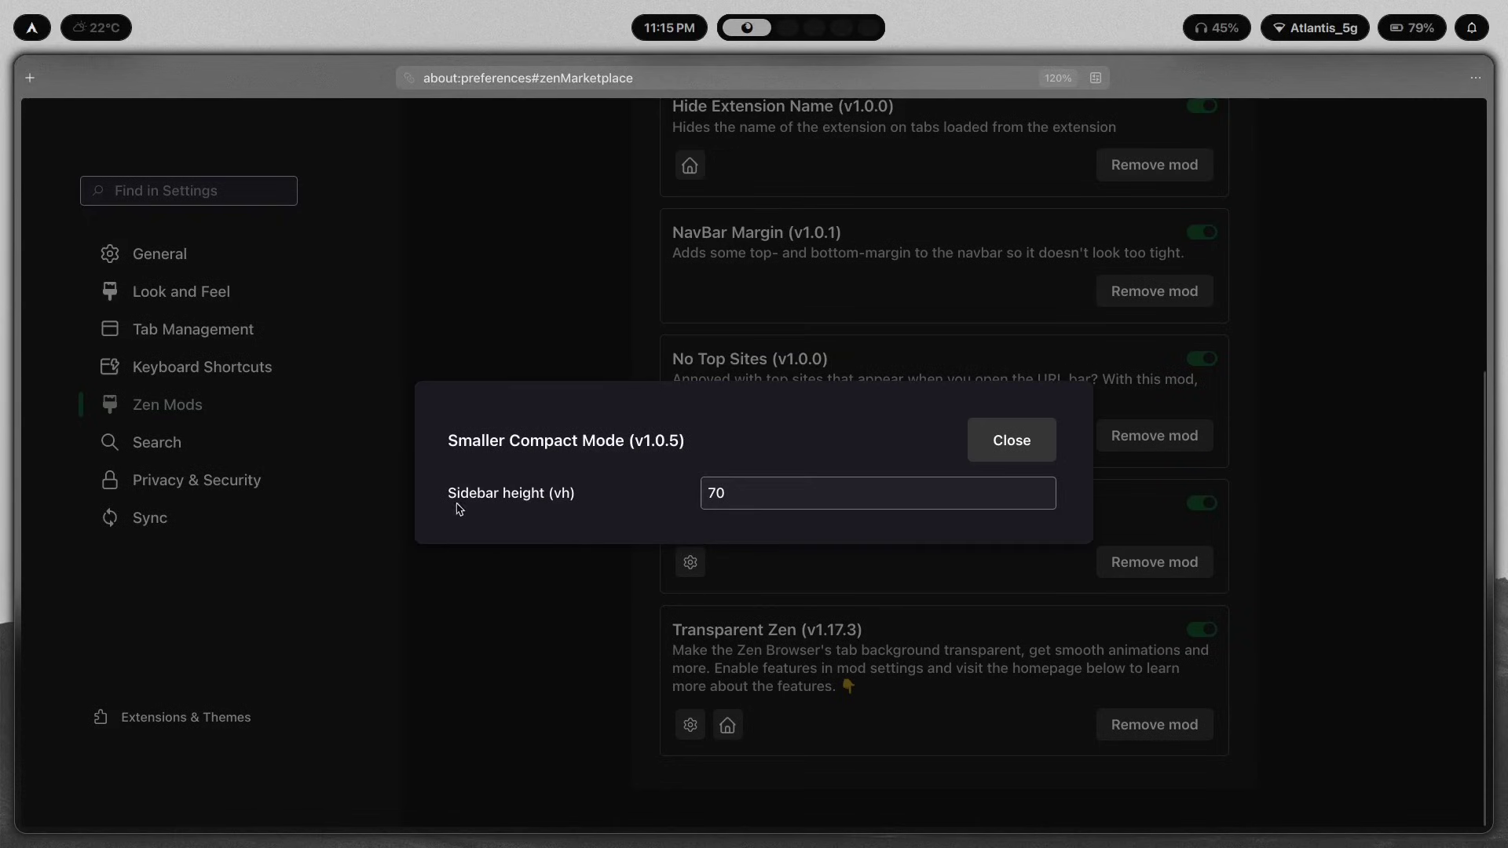
left_click(1001, 444)
mouse_move(27, 421)
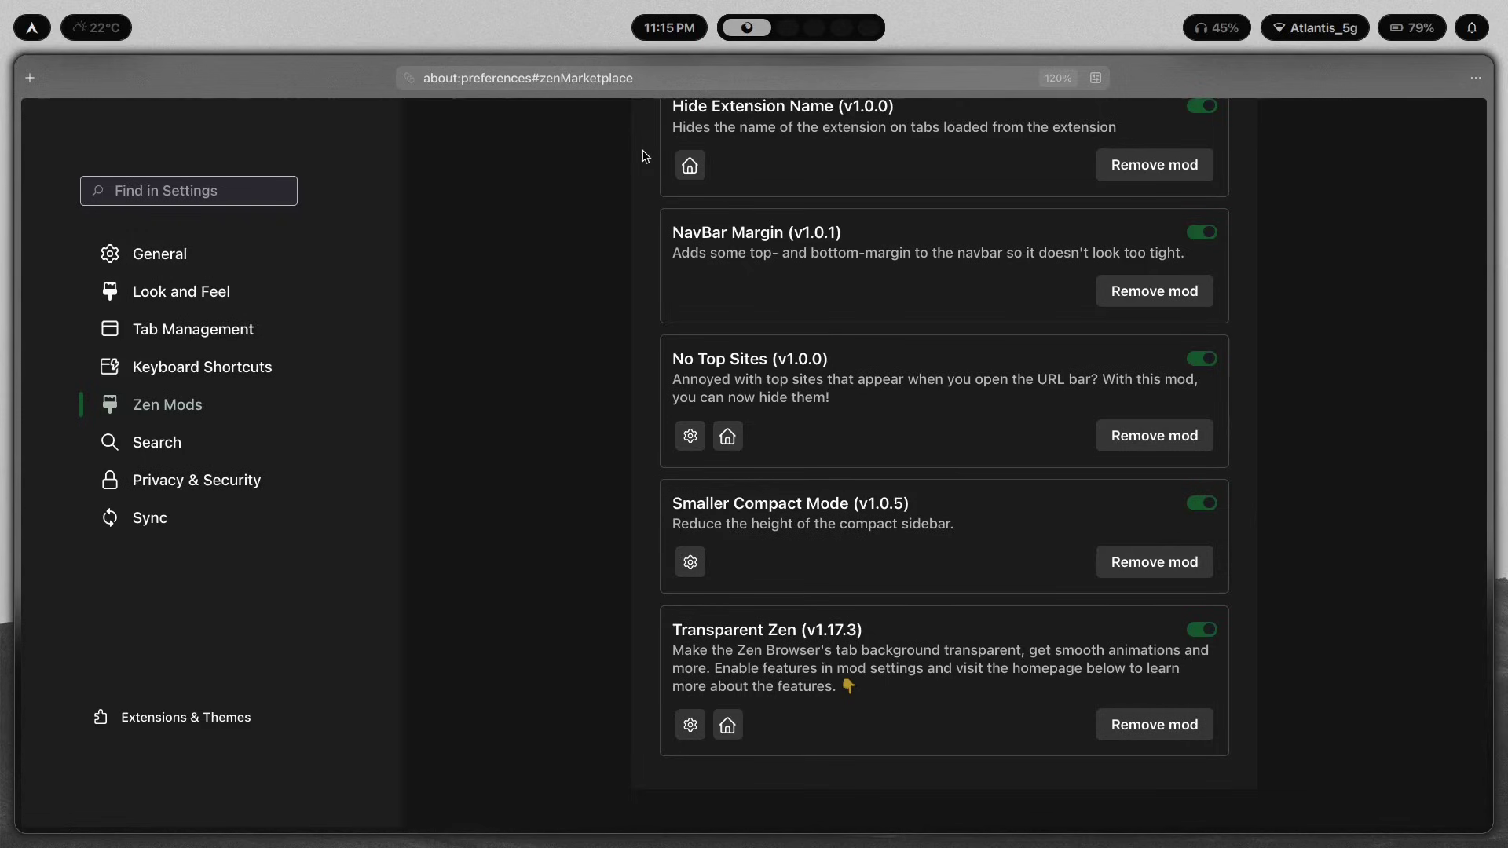
Step: Bring up an empty browser page, reopen the browser settings and find the Transparent Zen mod among the Zen Mods
key("ctrl+t")
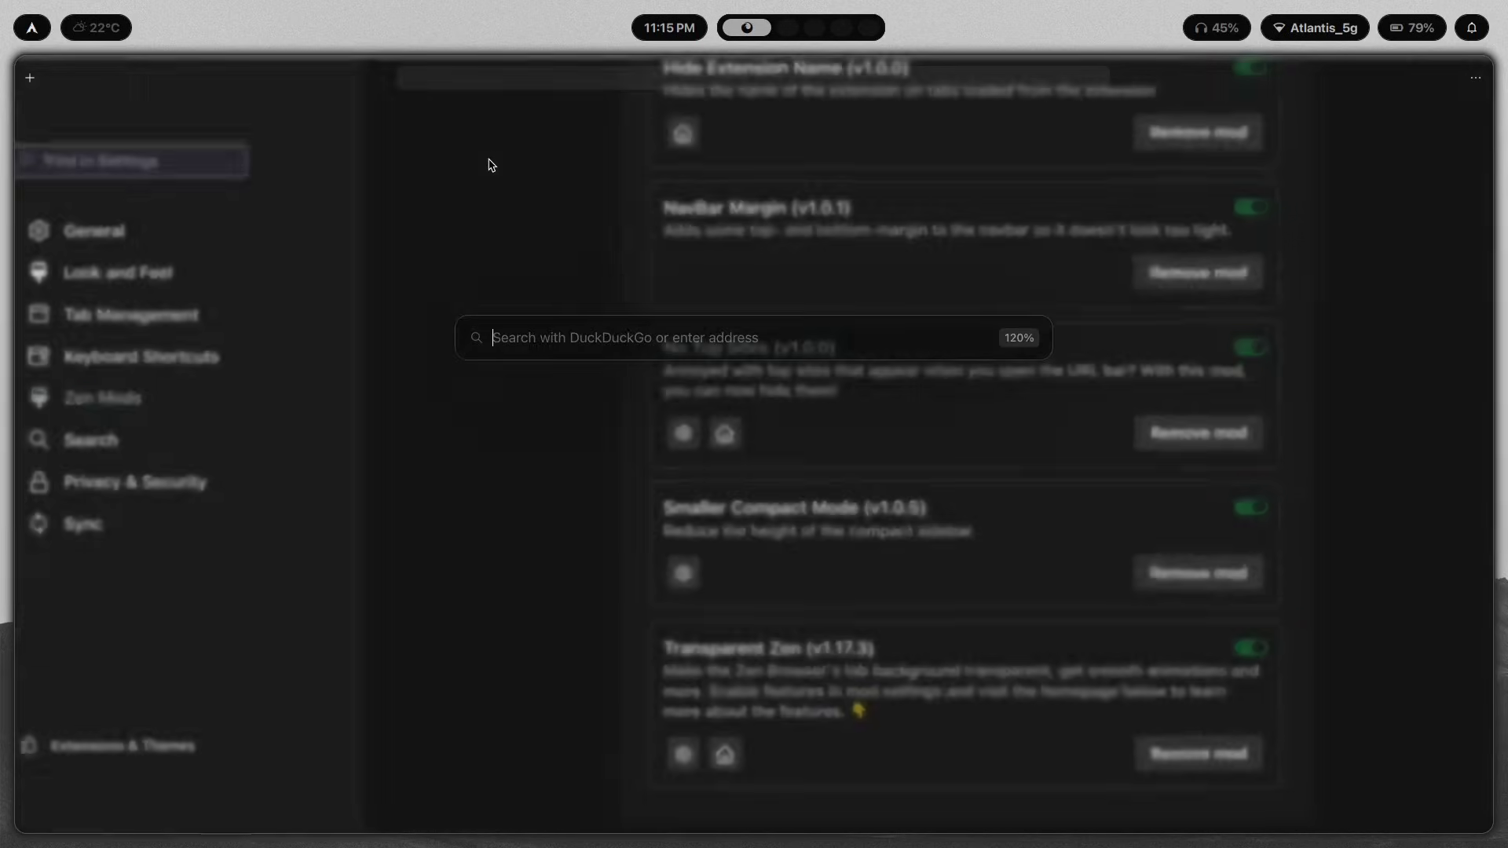
key("Escape")
key("ctrl+n")
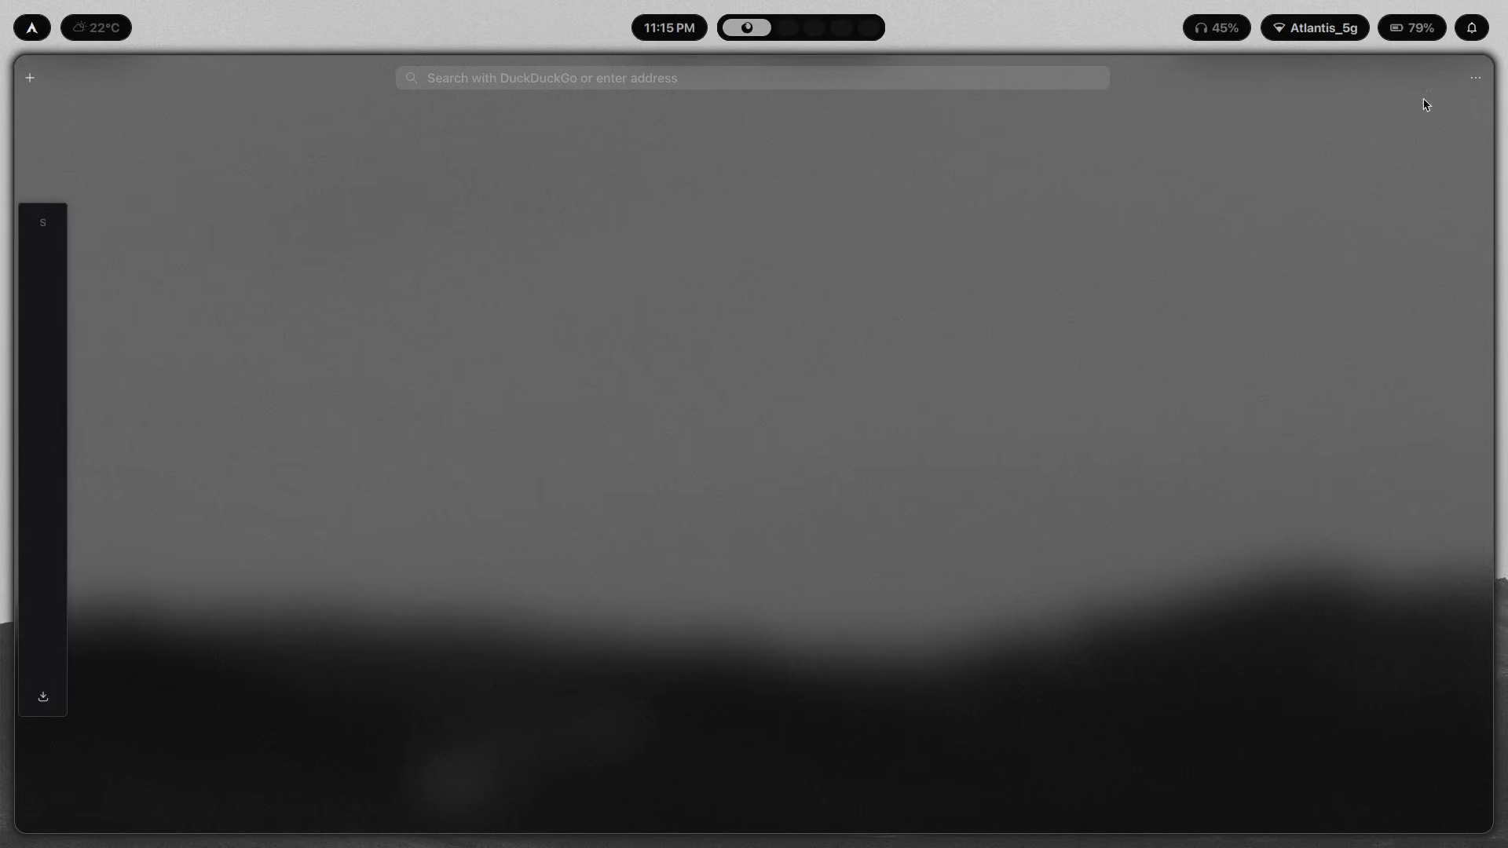
left_click(1476, 78)
left_click(1379, 559)
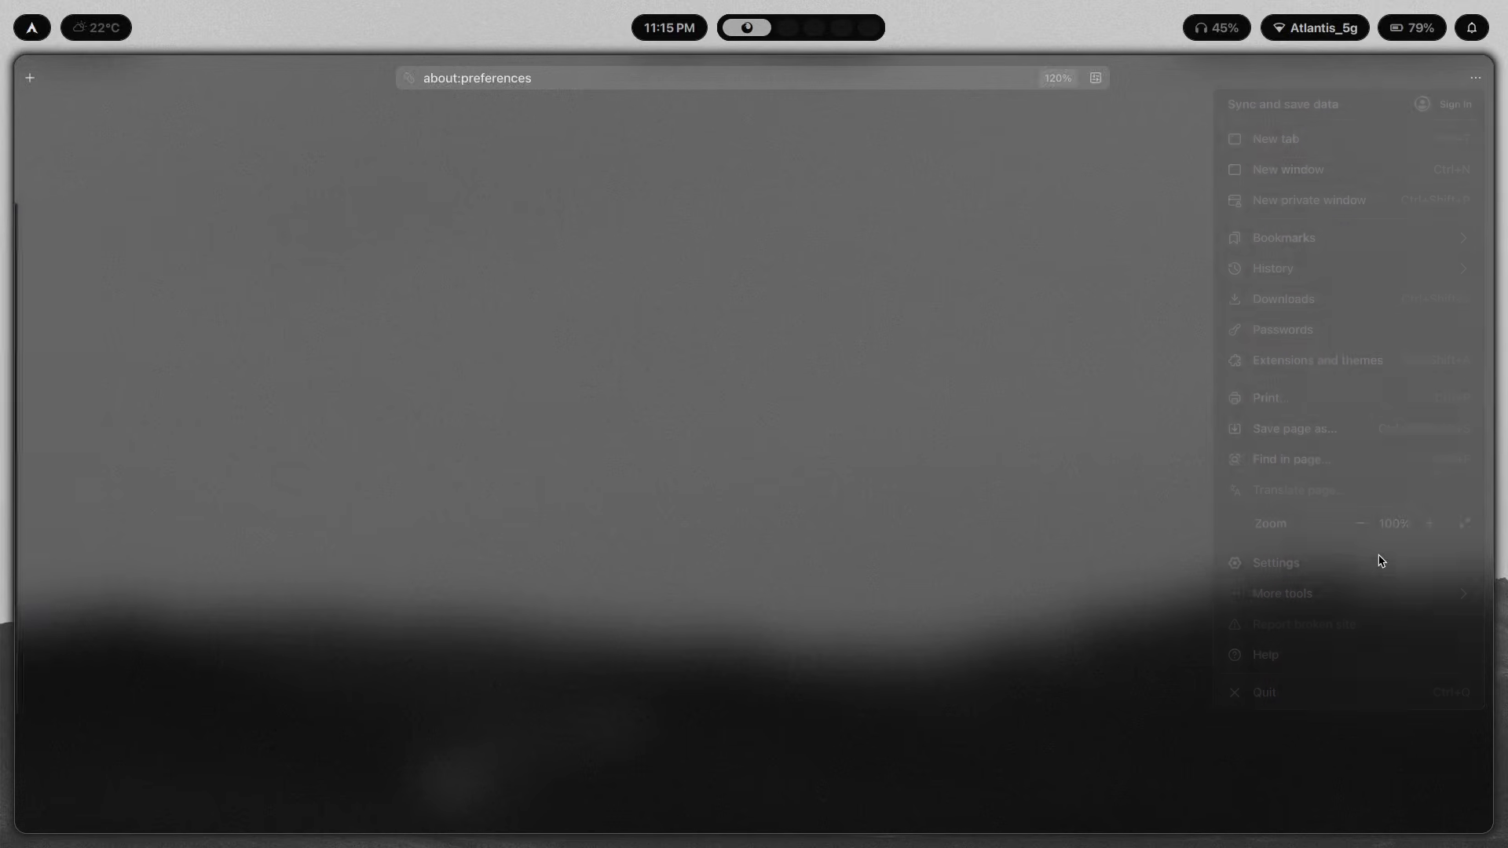
left_click(167, 405)
scroll(923, 478, "down", 5)
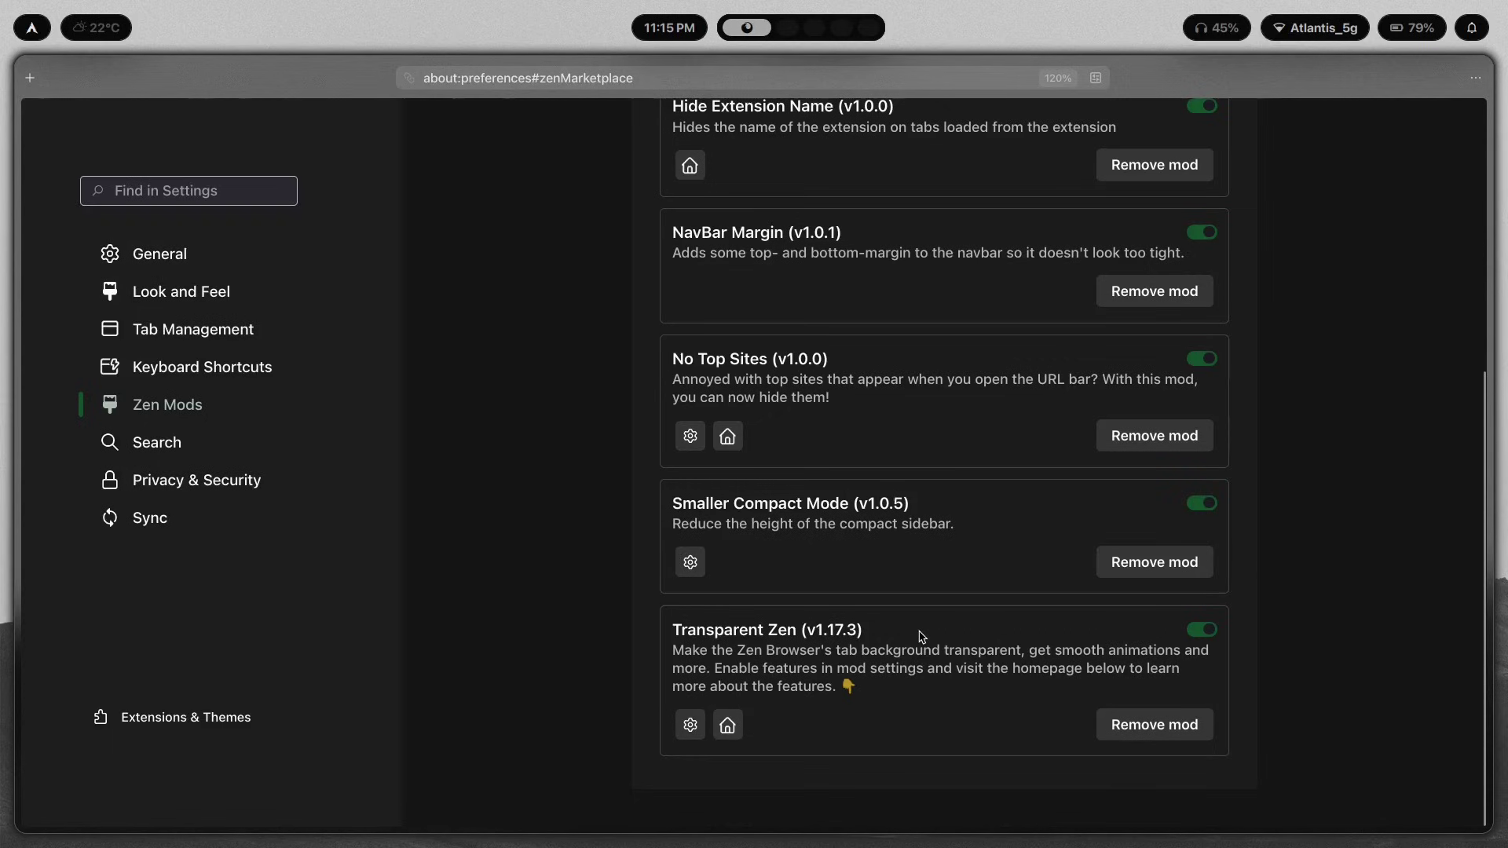
Step: Show and dismiss the floating URL bar, and reveal the compact sidebar to view its animation
key("ctrl+l")
key("Escape")
mouse_move(2, 346)
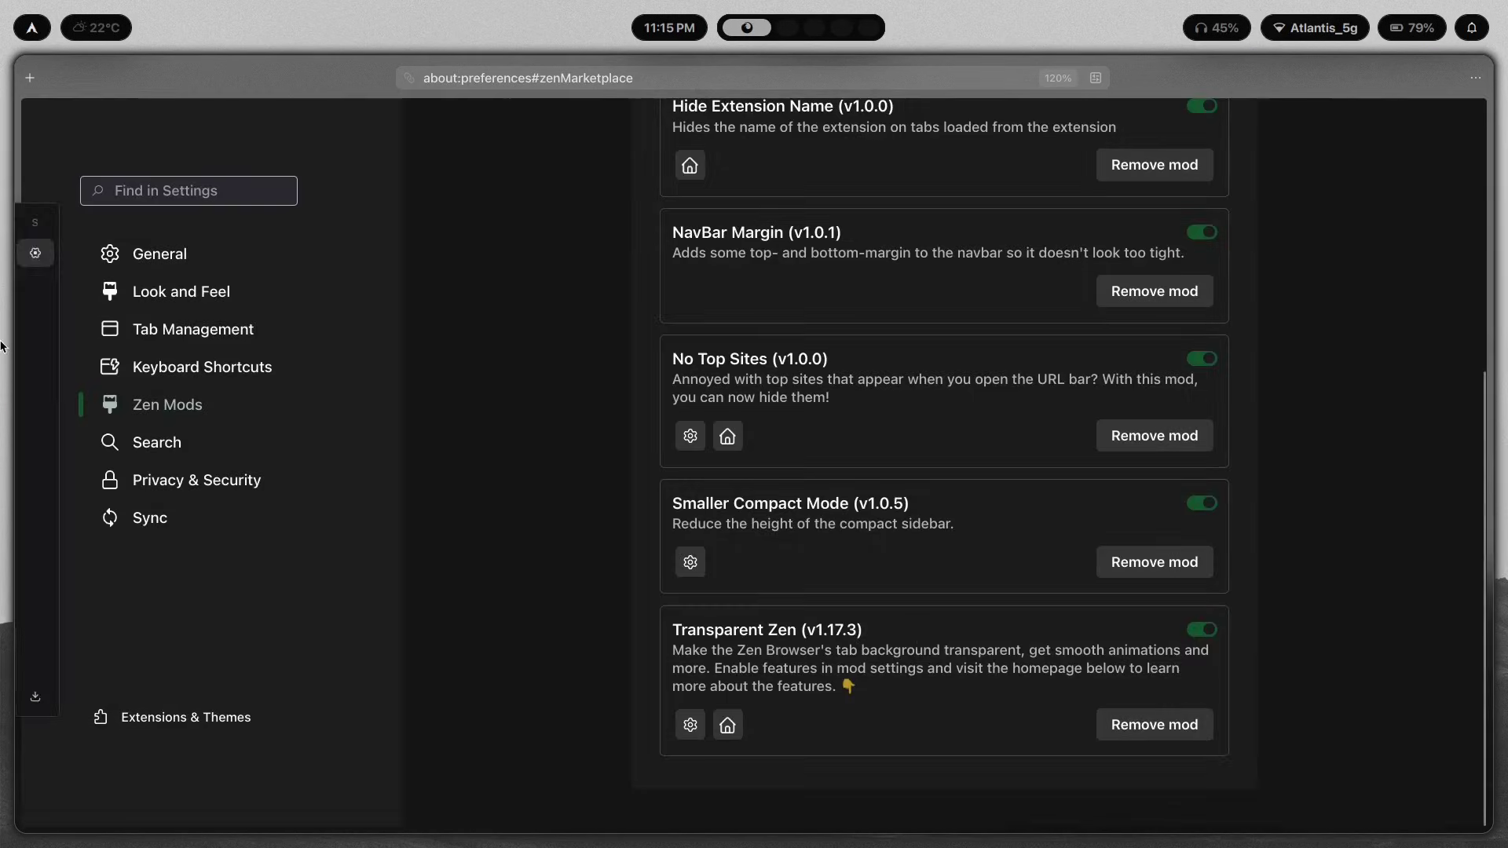
Step: Open youtube.com in a new tab, return to the Zen Mods settings and preview the floating URL bar again
key("ctrl+t")
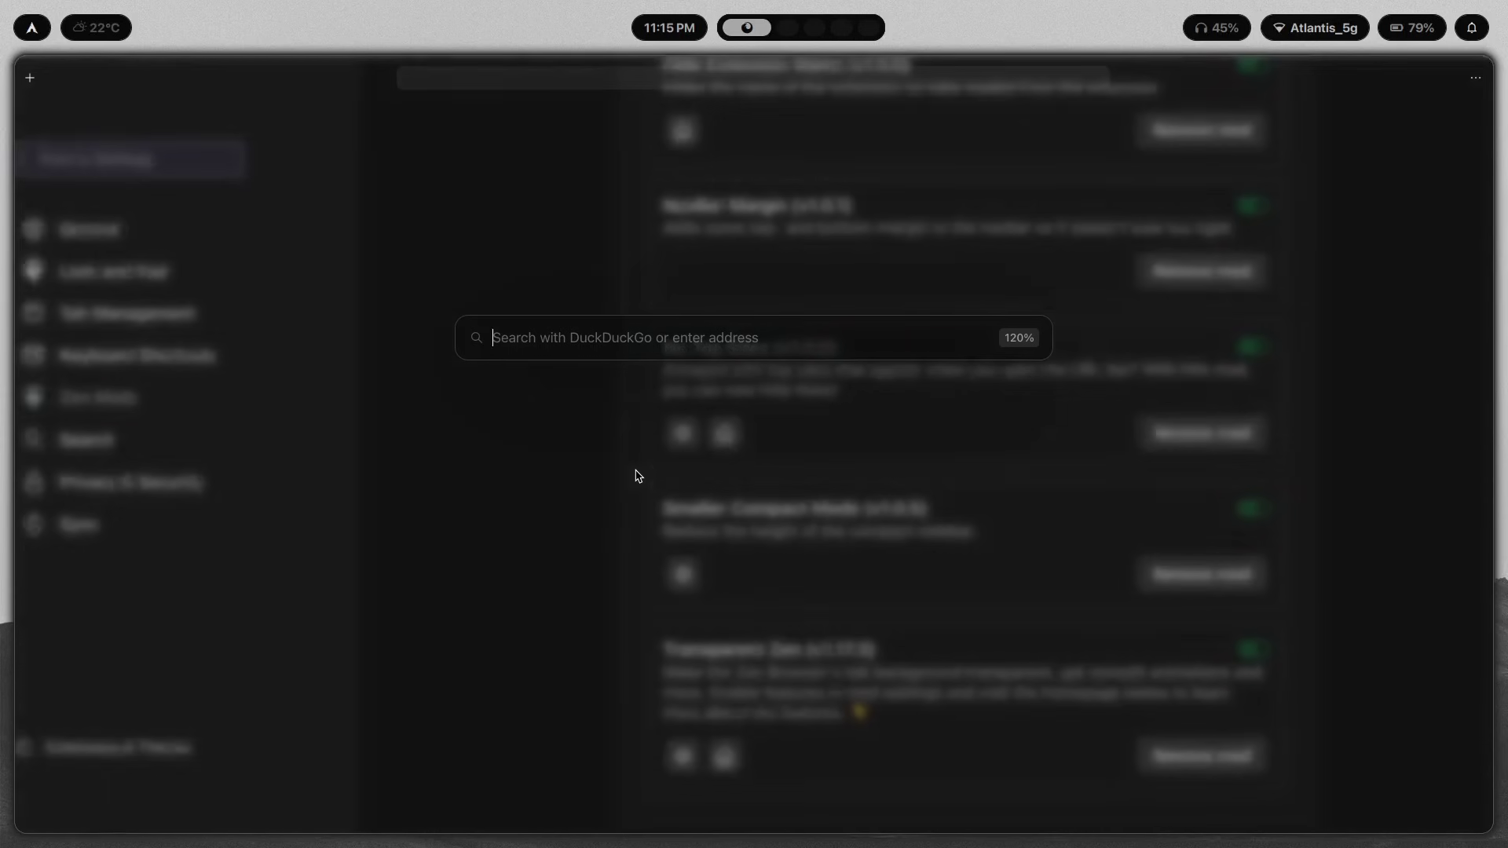
type("youtube.com")
key("Return")
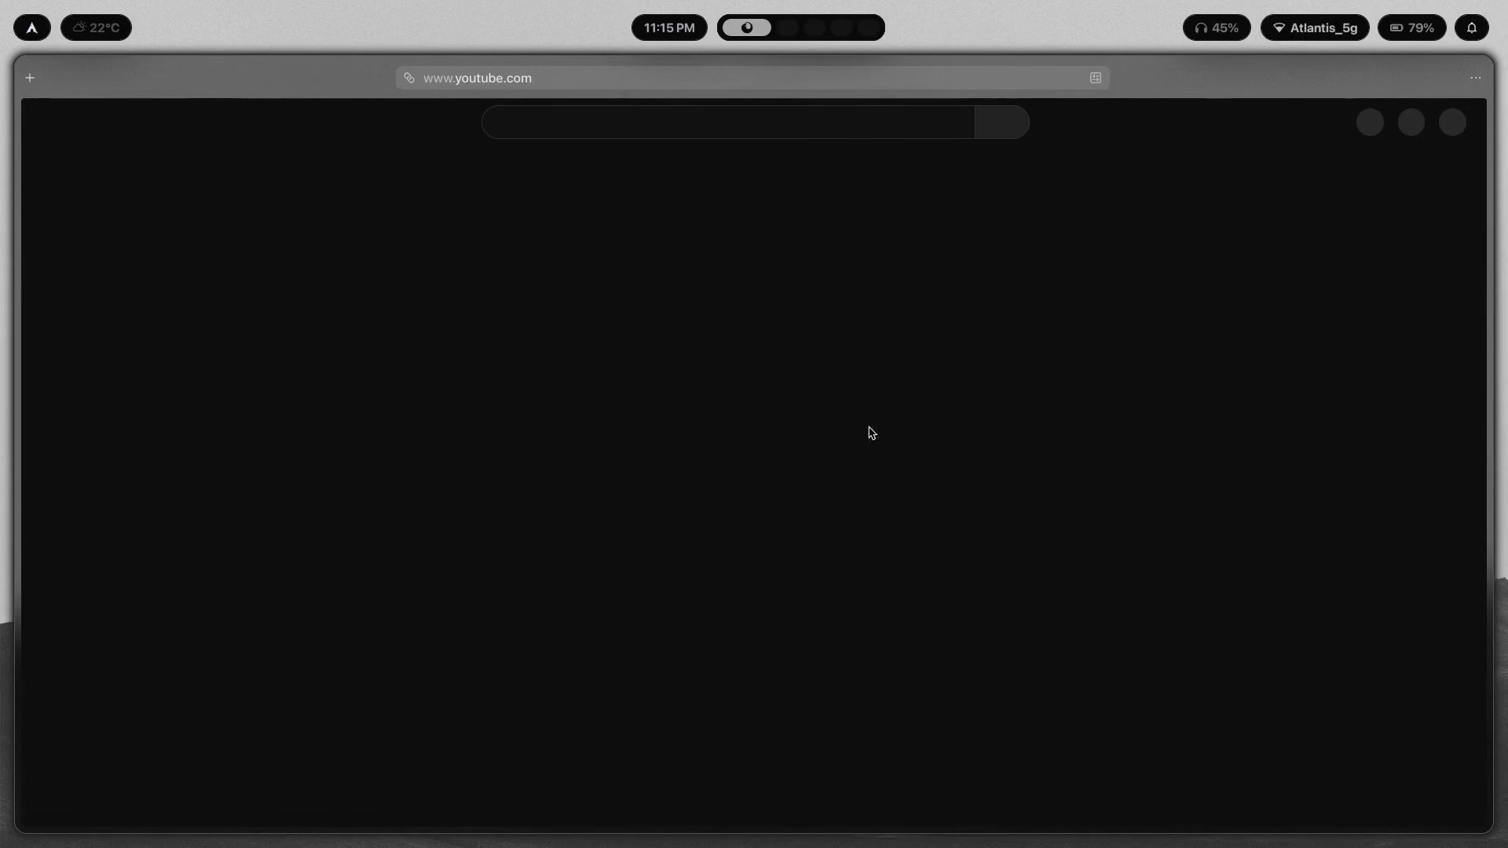
key("ctrl+w")
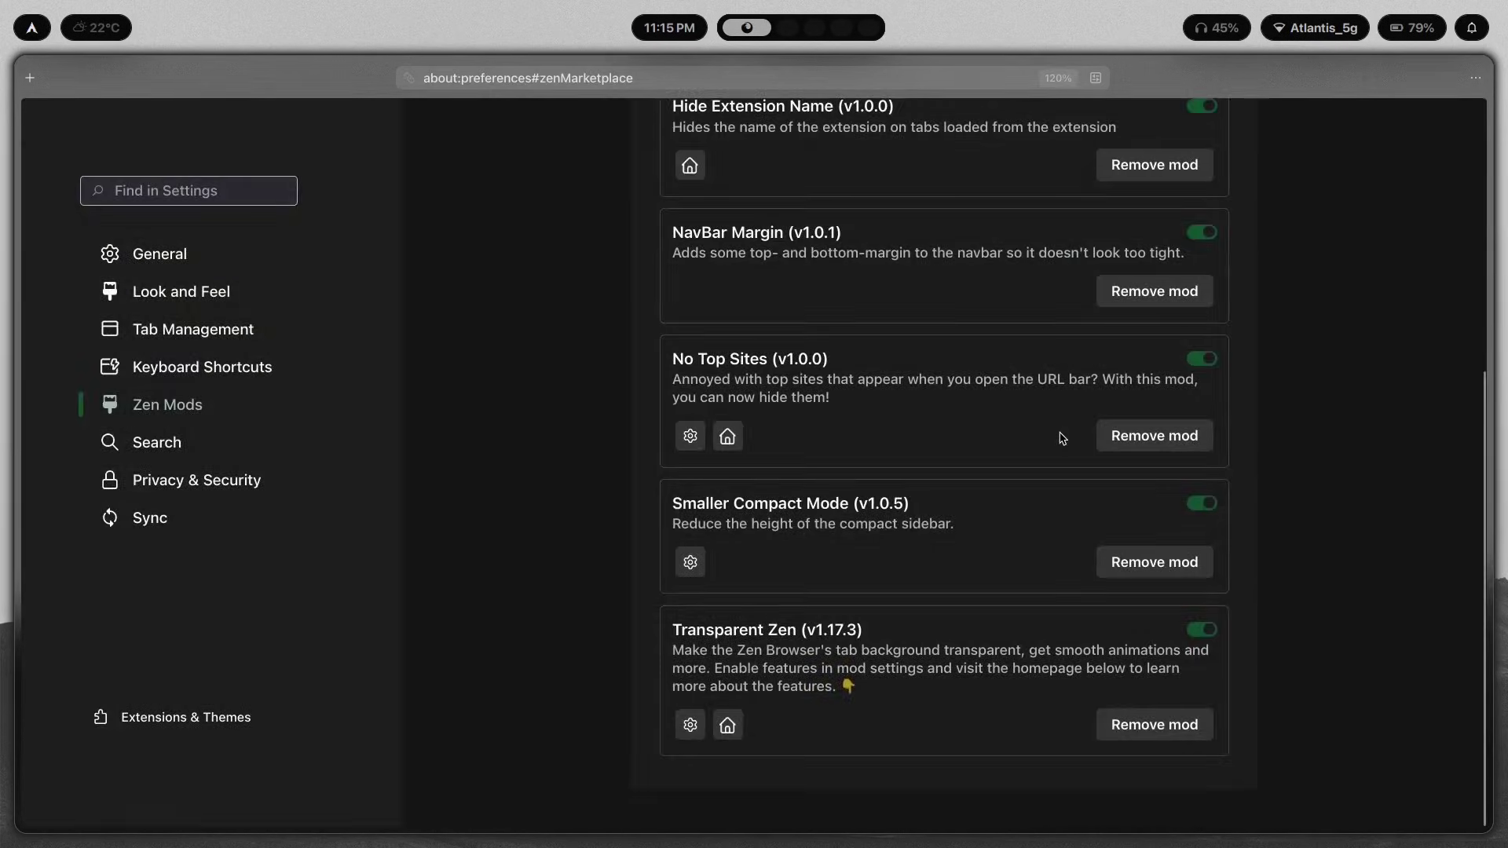
key("ctrl+l")
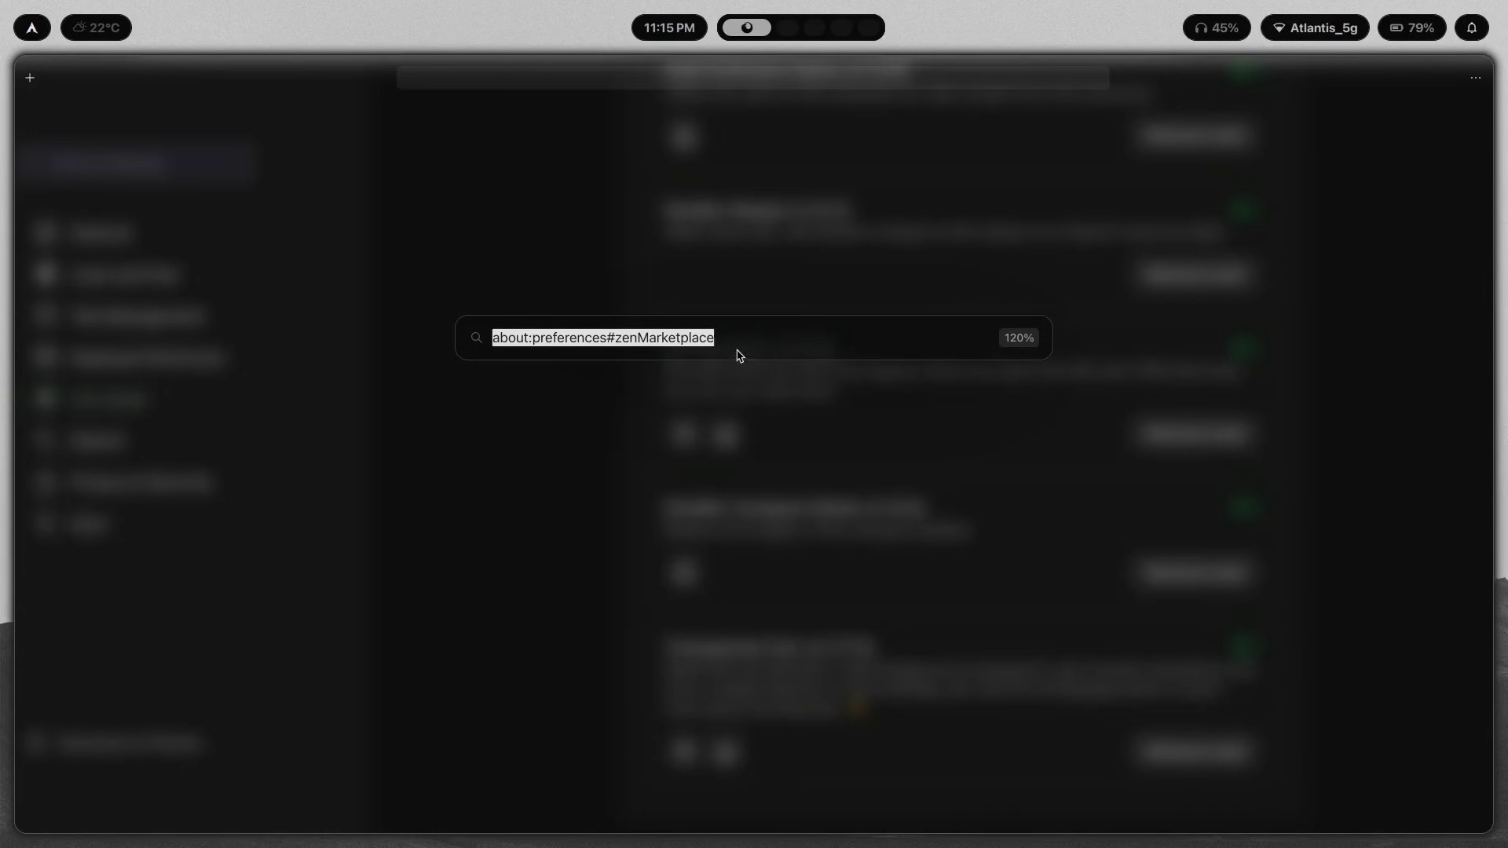
key("Escape")
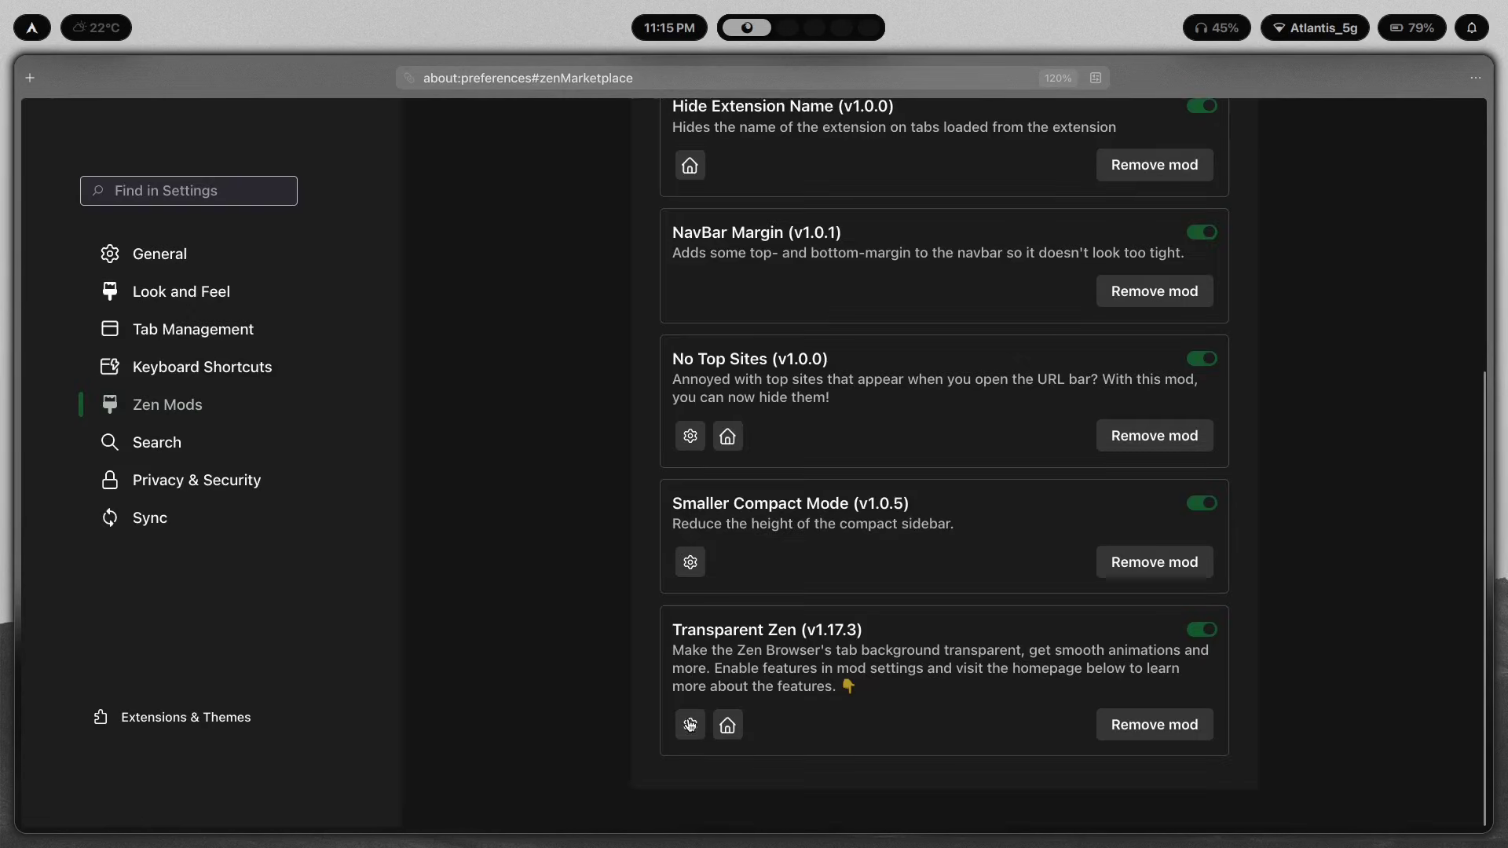
Step: In the Transparent Zen settings, check the unfocused look beside a terminal window and uncheck "Disable transparency when not in focus on linux"
left_click(690, 724)
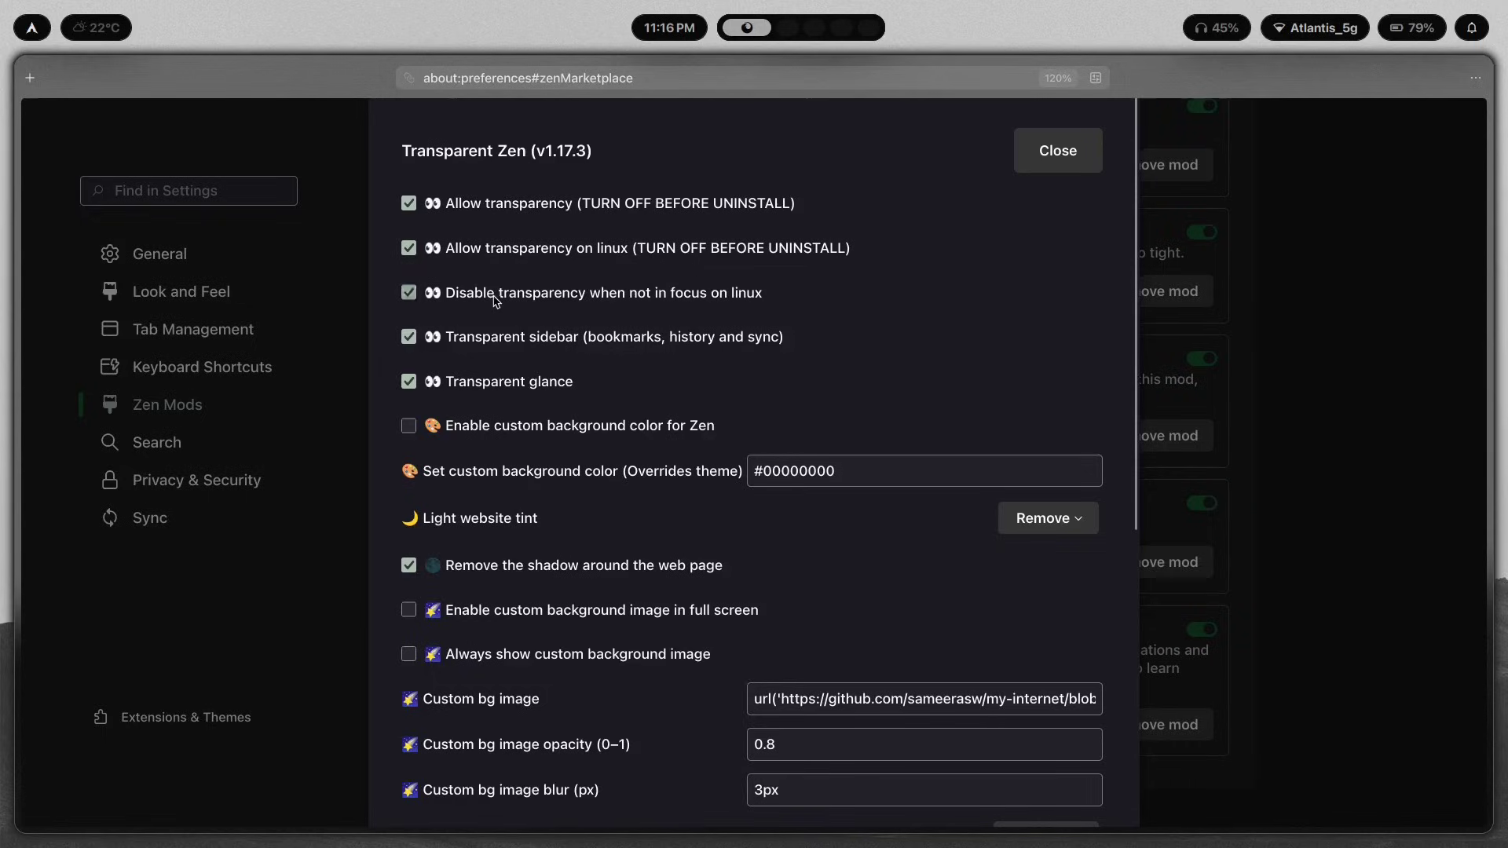
key("super+Return")
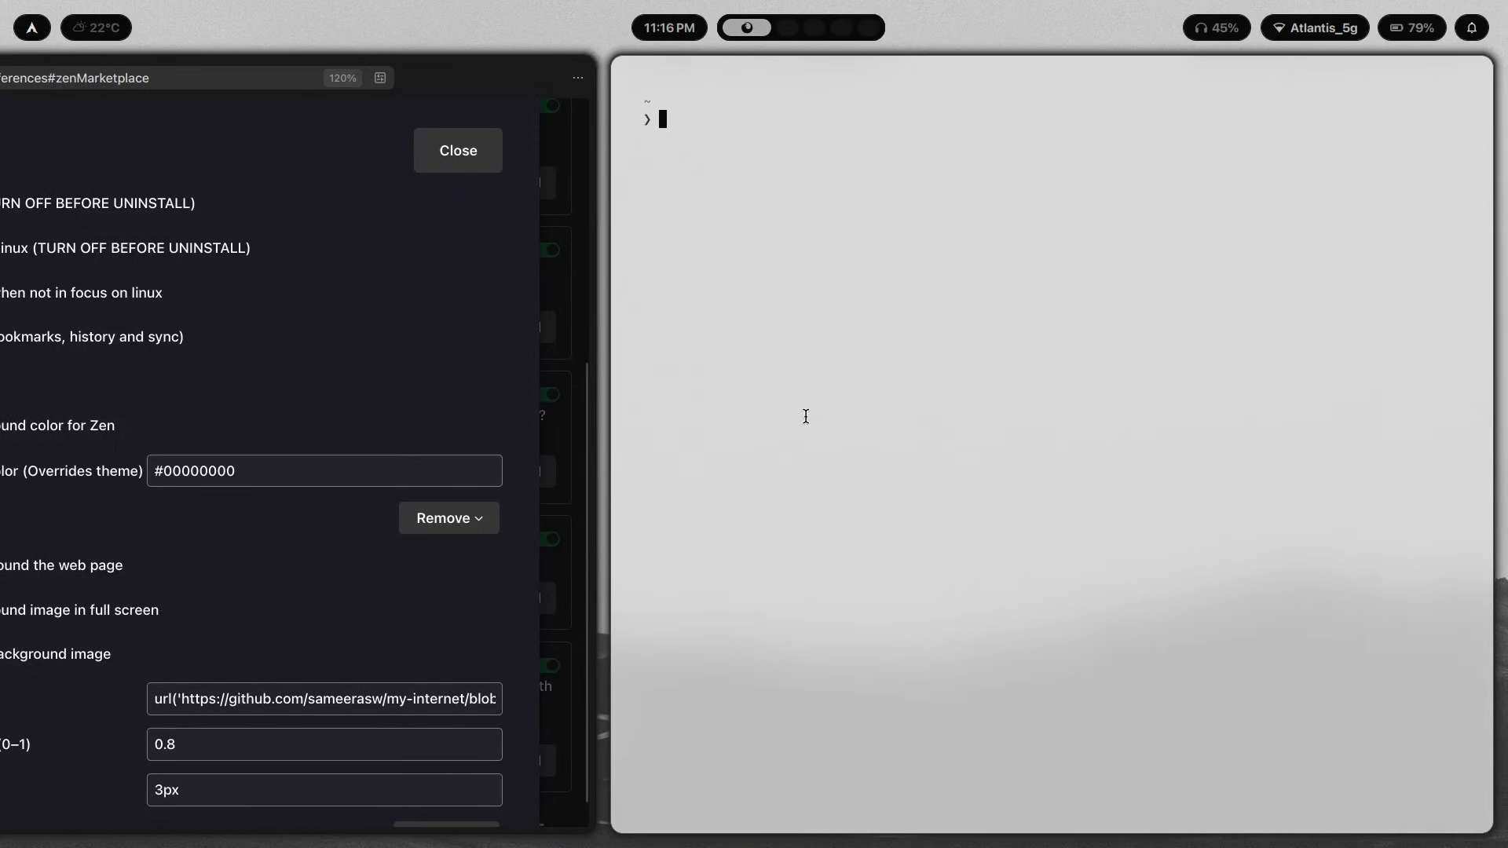
key("super+q")
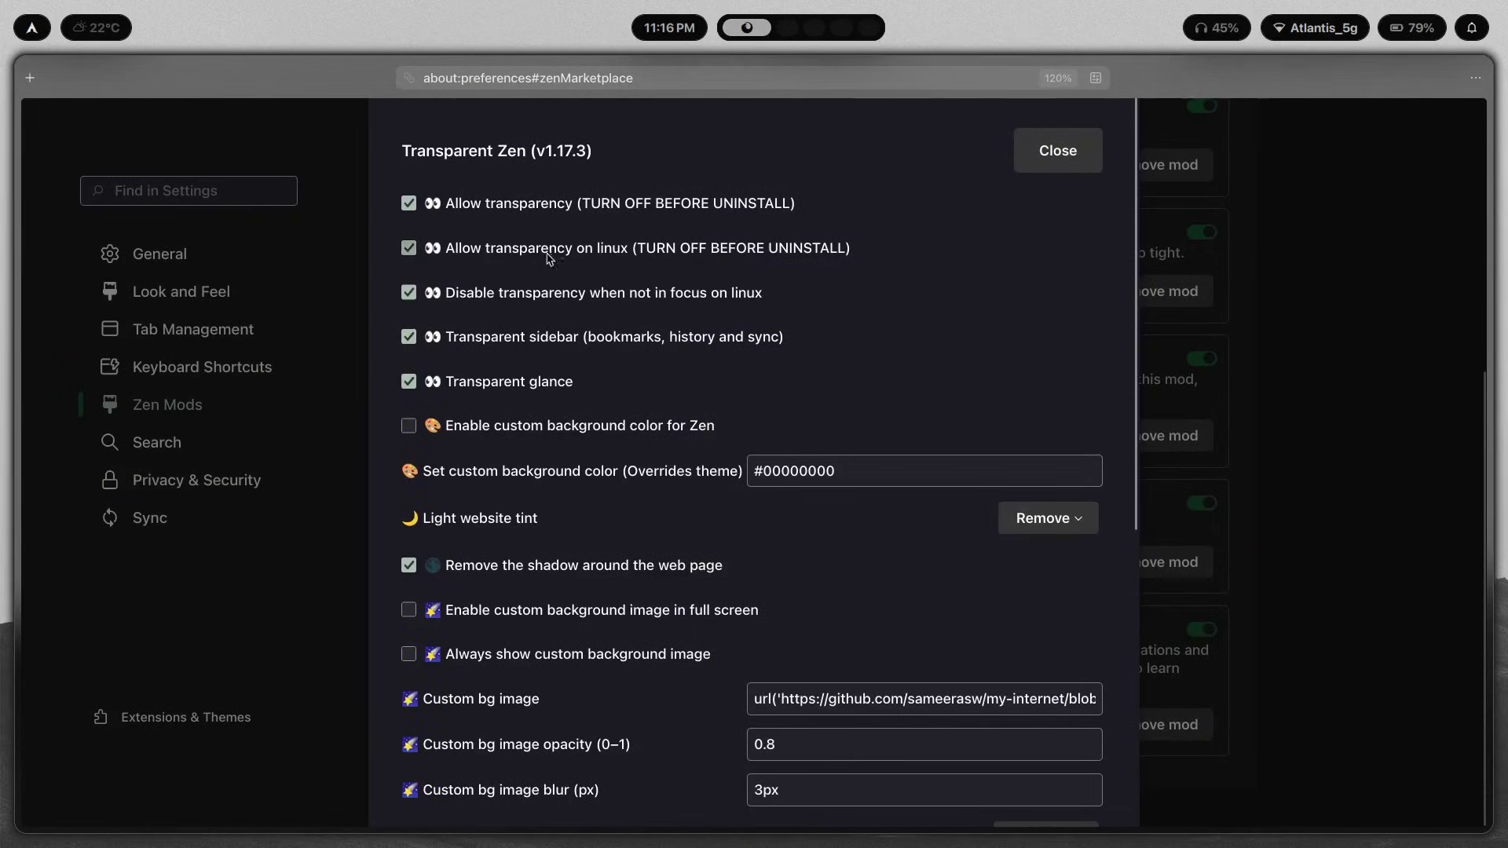
left_click(593, 296)
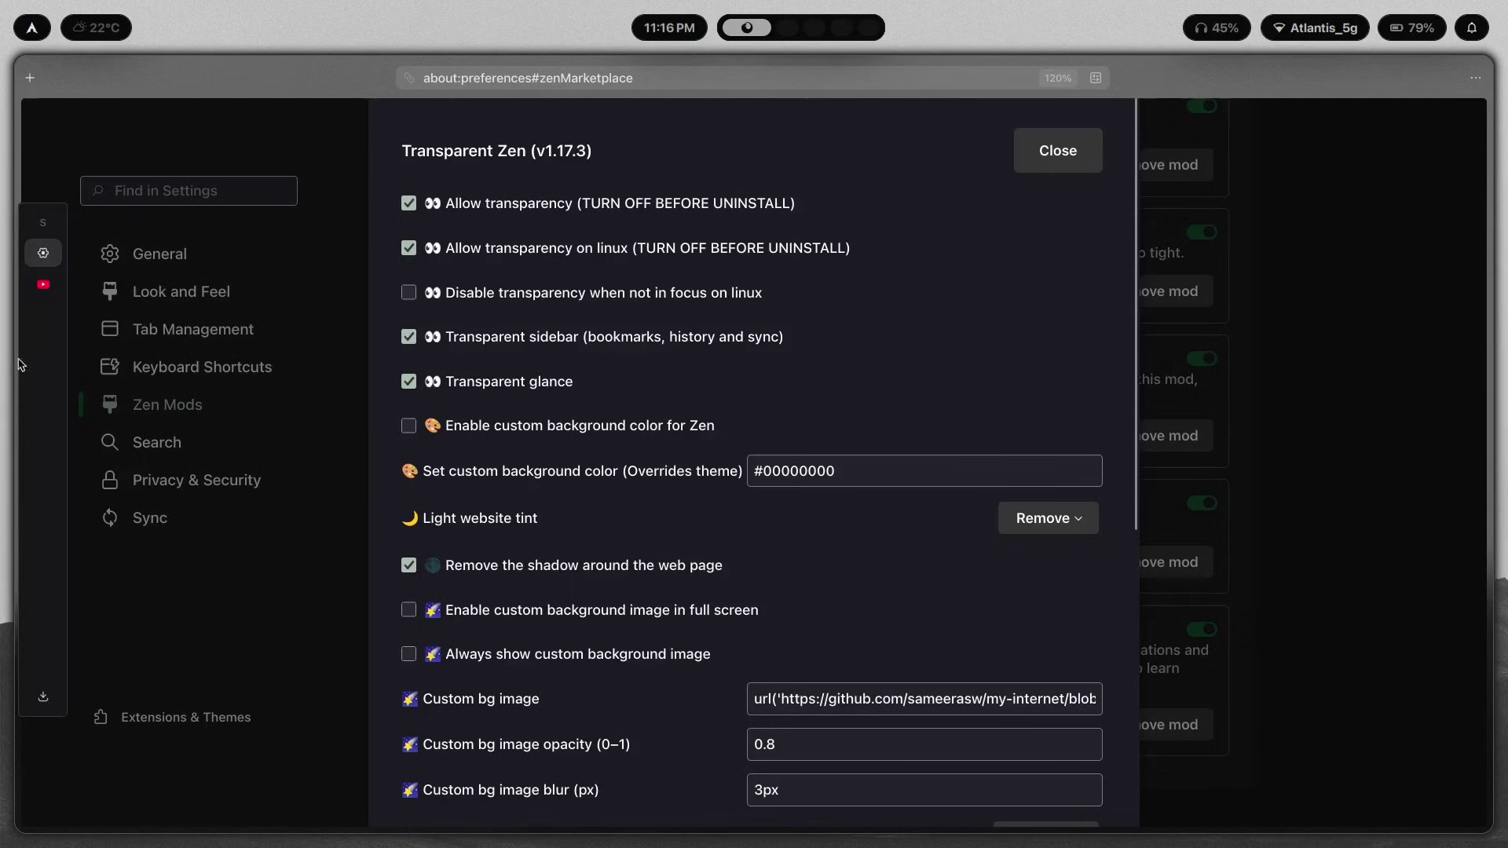
Step: Turn off compact mode to dock the sidebar, and look over the compact mode options once more without changing them
right_click(155, 86)
mouse_move(236, 123)
left_click(391, 125)
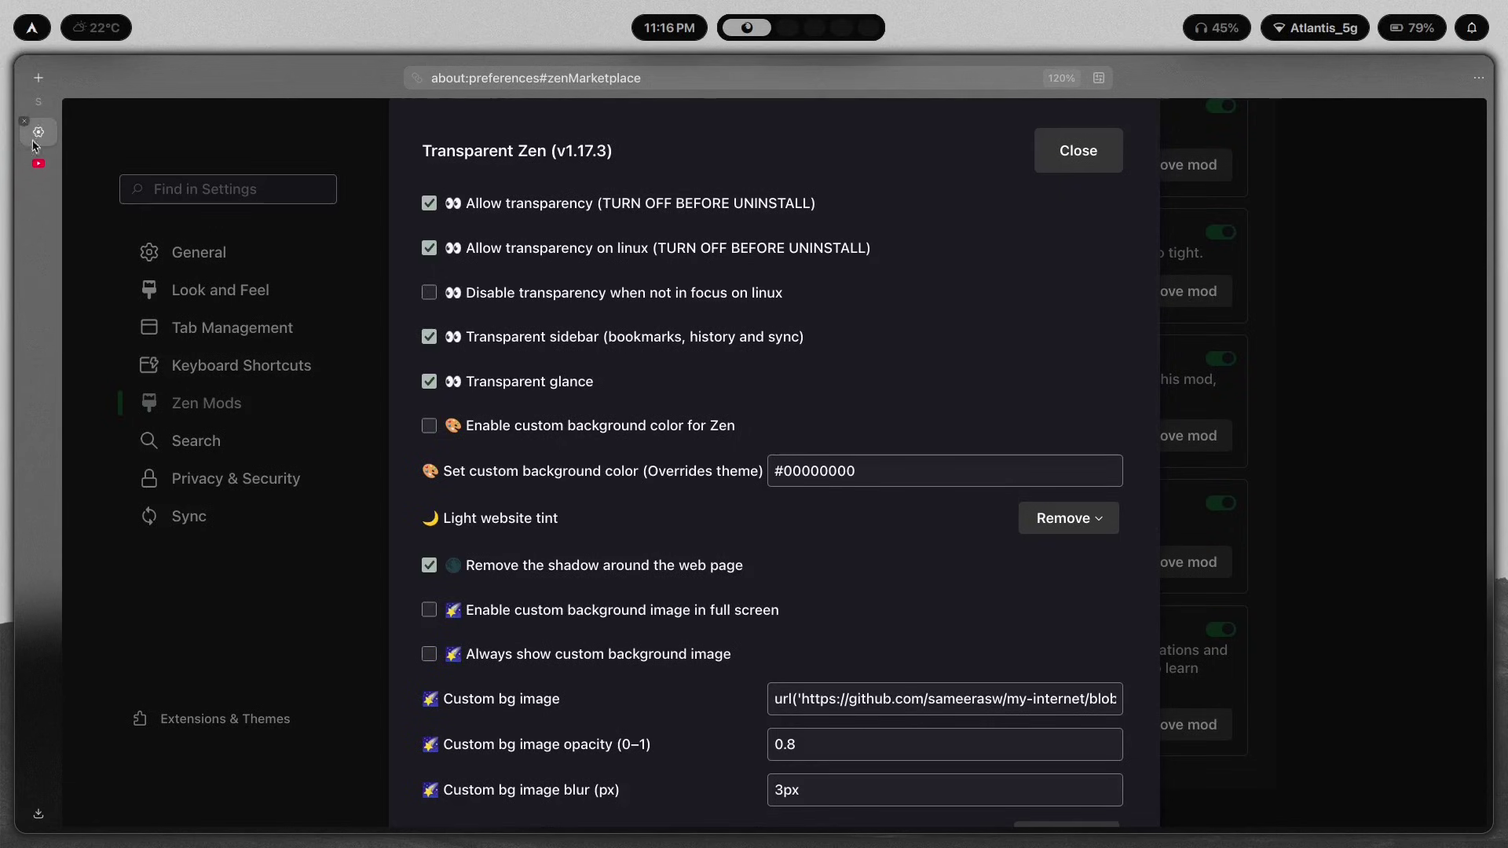
right_click(141, 87)
mouse_move(259, 124)
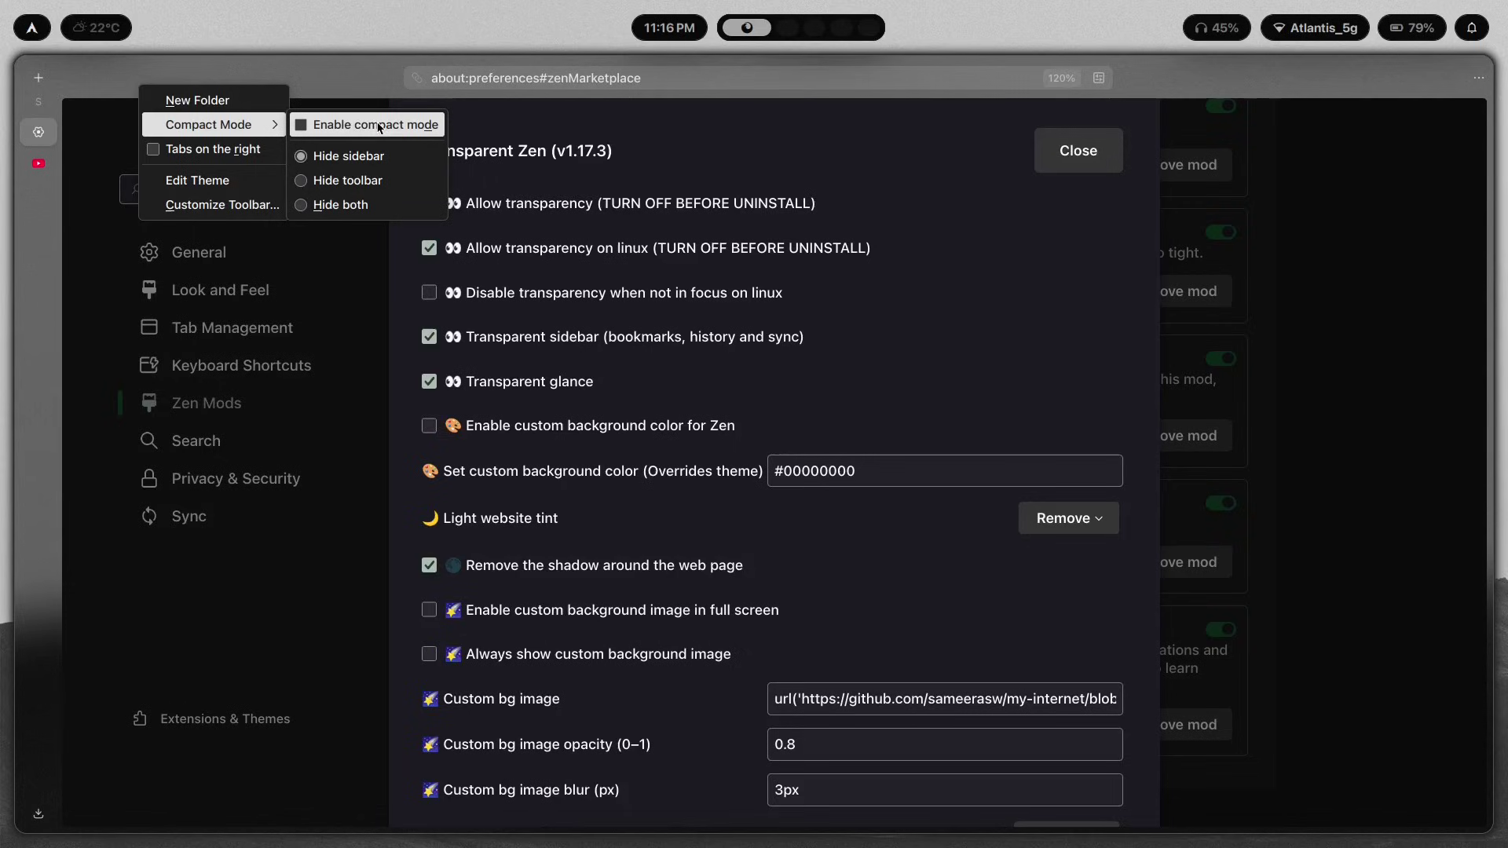
key("Escape")
key("Escape")
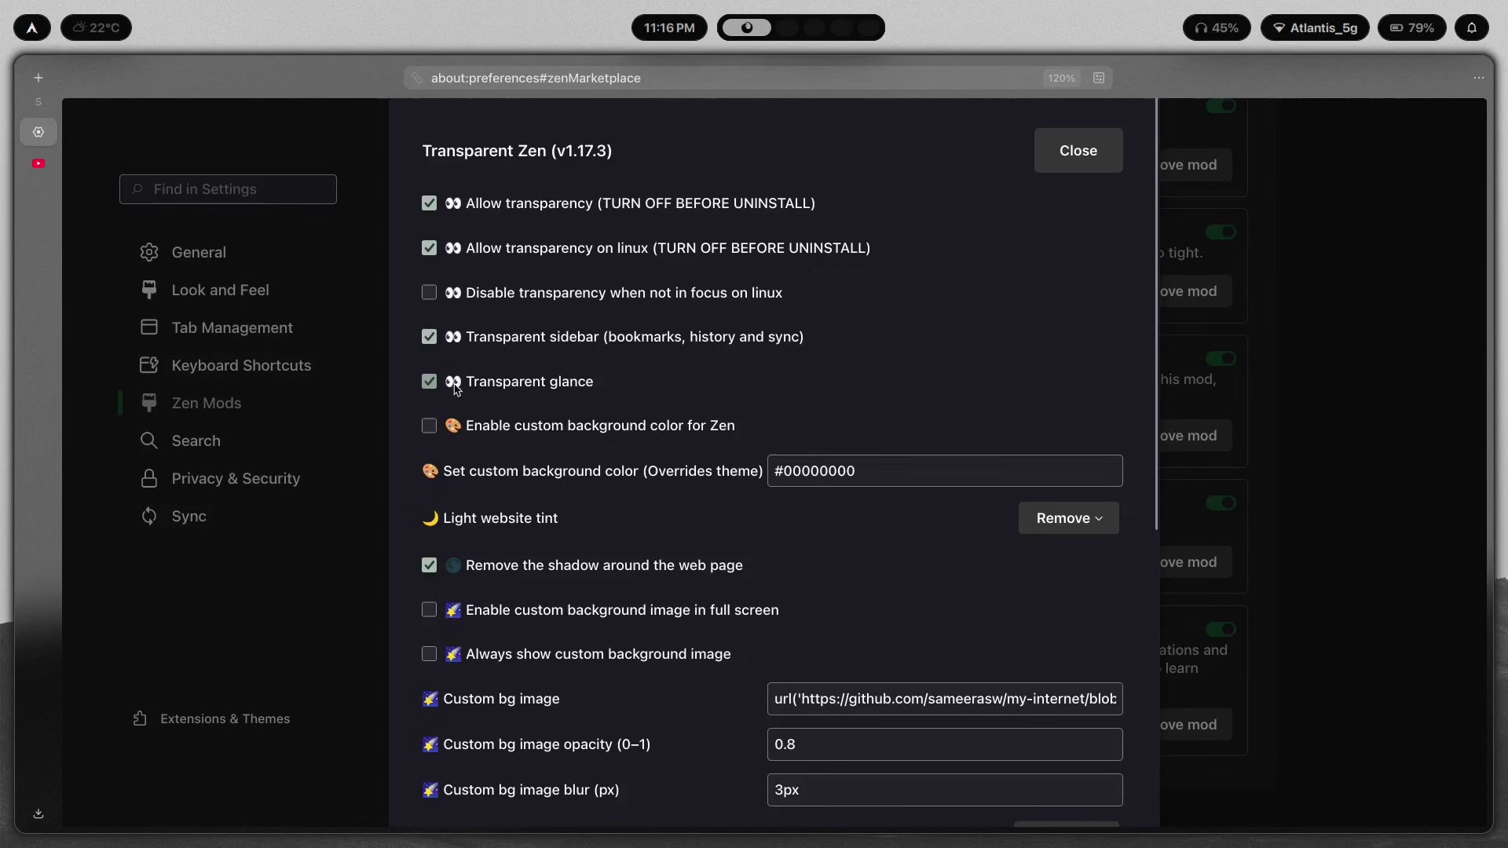
Step: Try custom background colors #0000000a and #000000aa for Zen, and turn the custom background color option off
scroll(456, 388, "down", 3)
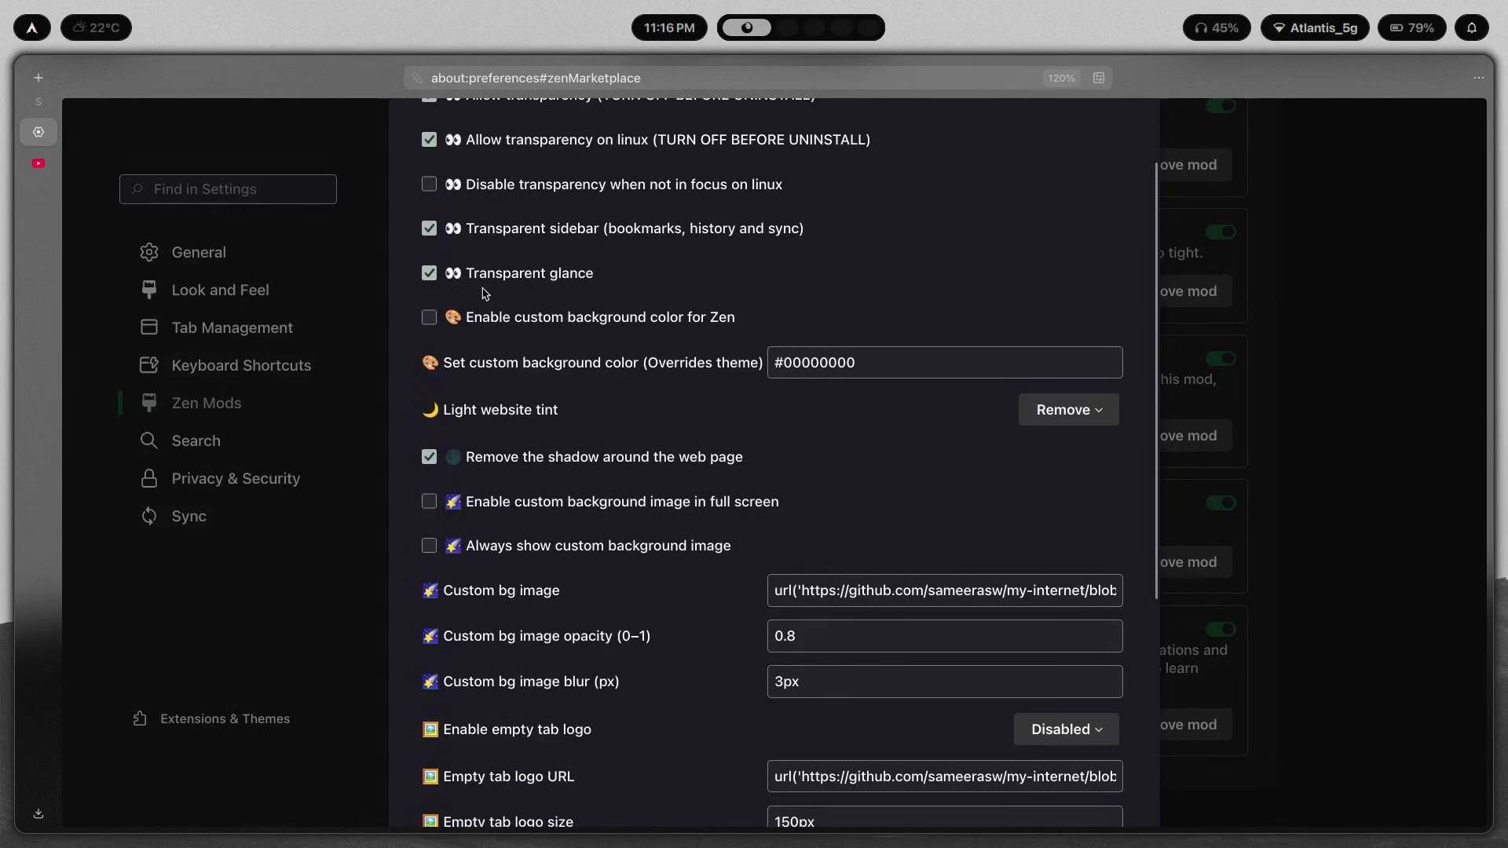
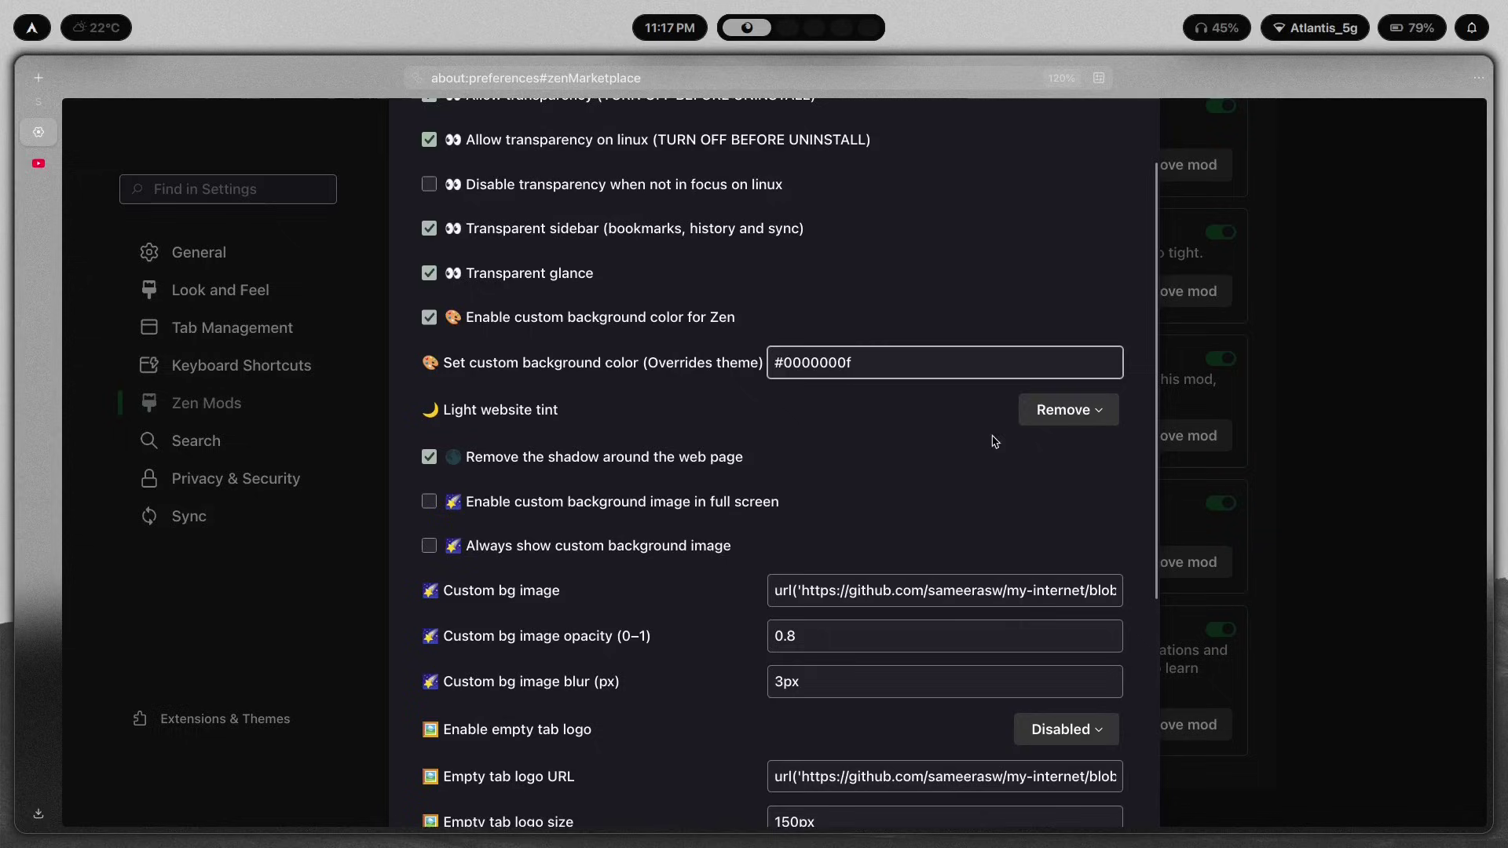
key("BackSpace")
type("a")
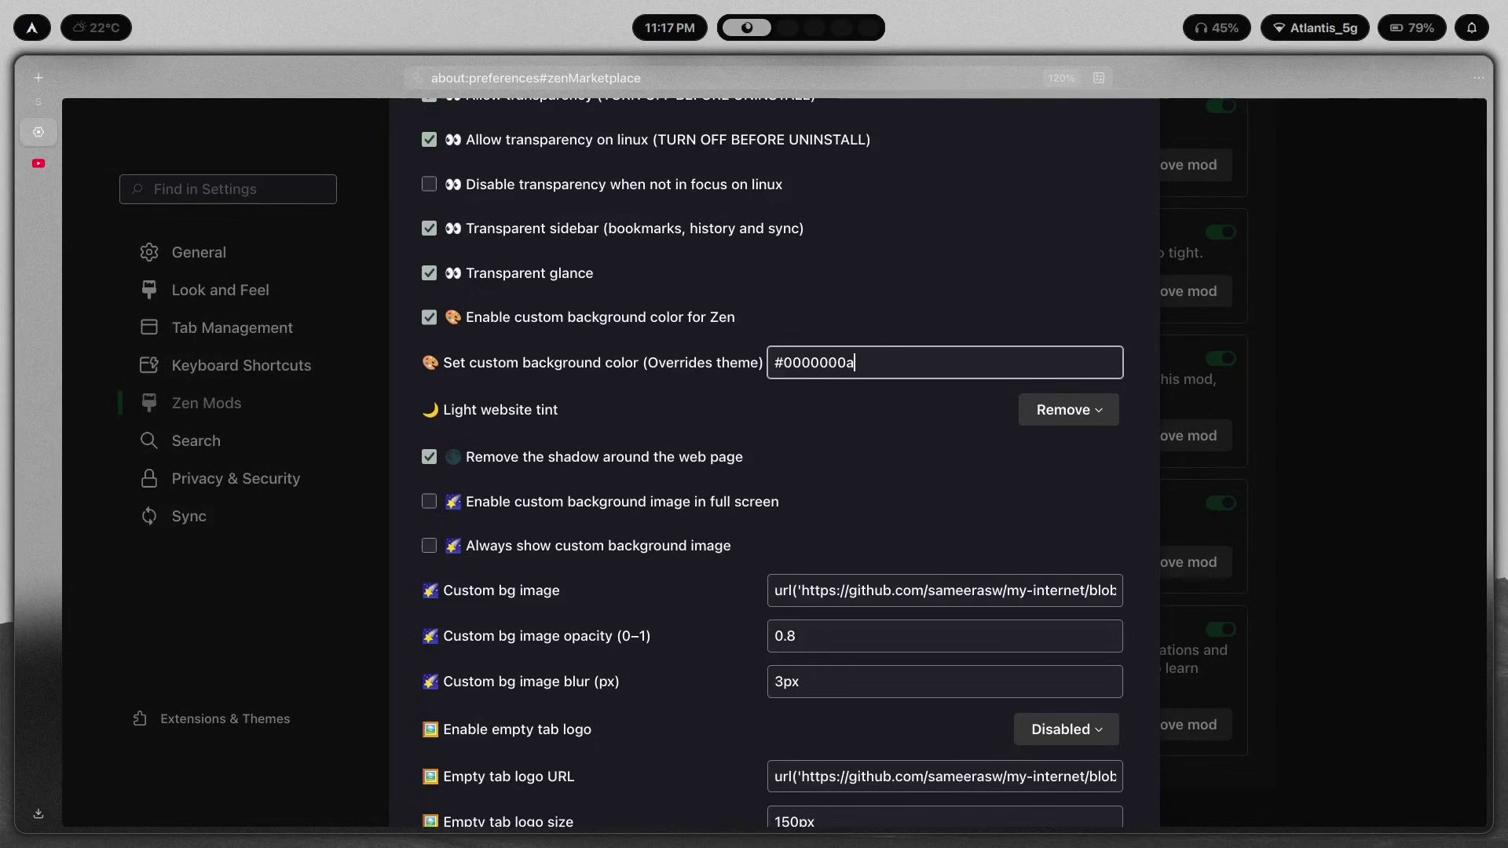
key("Left")
key("BackSpace")
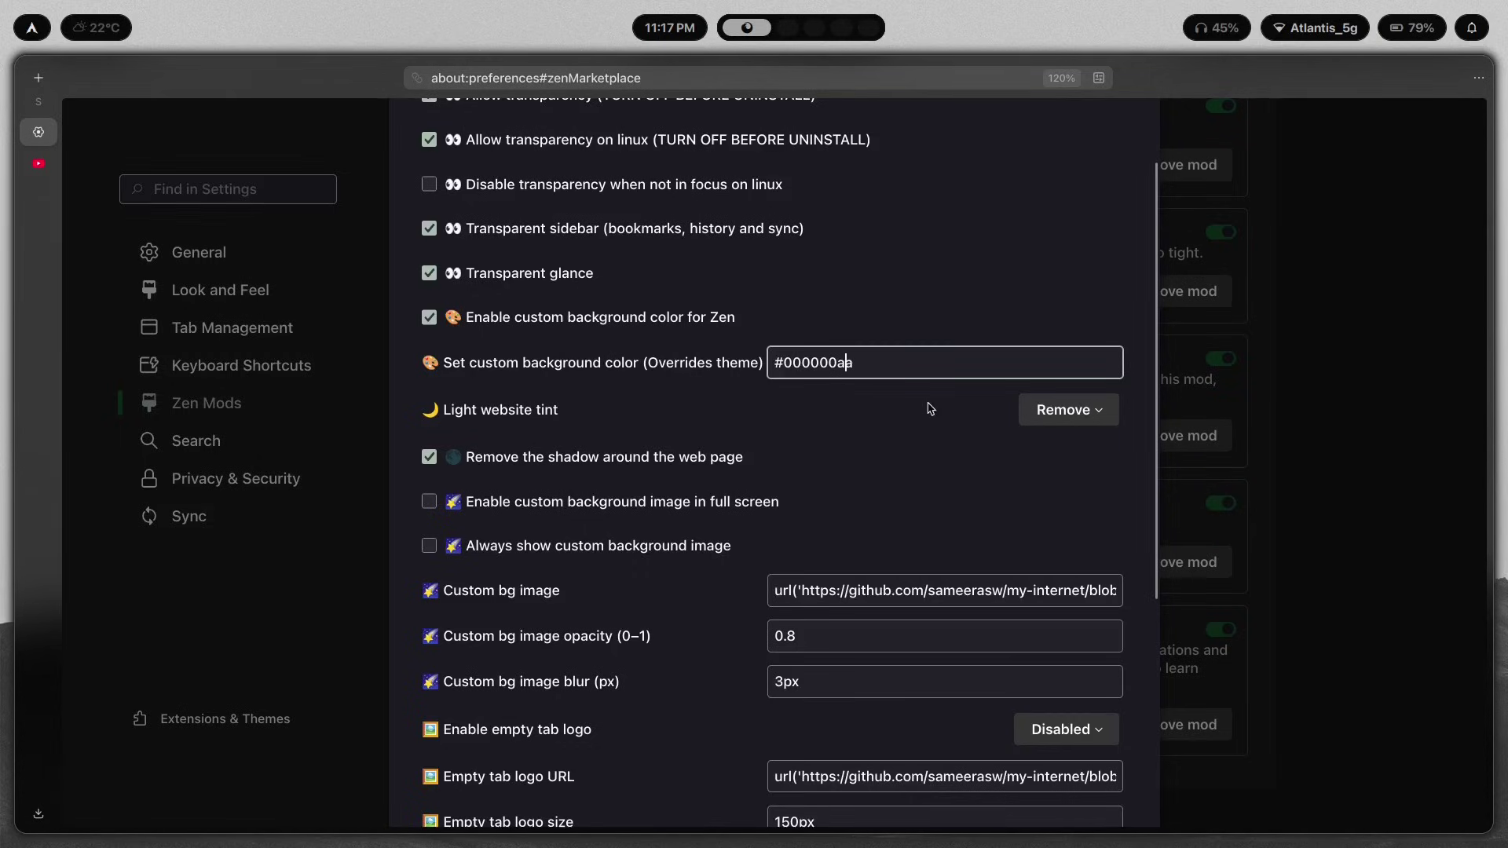
left_click(538, 318)
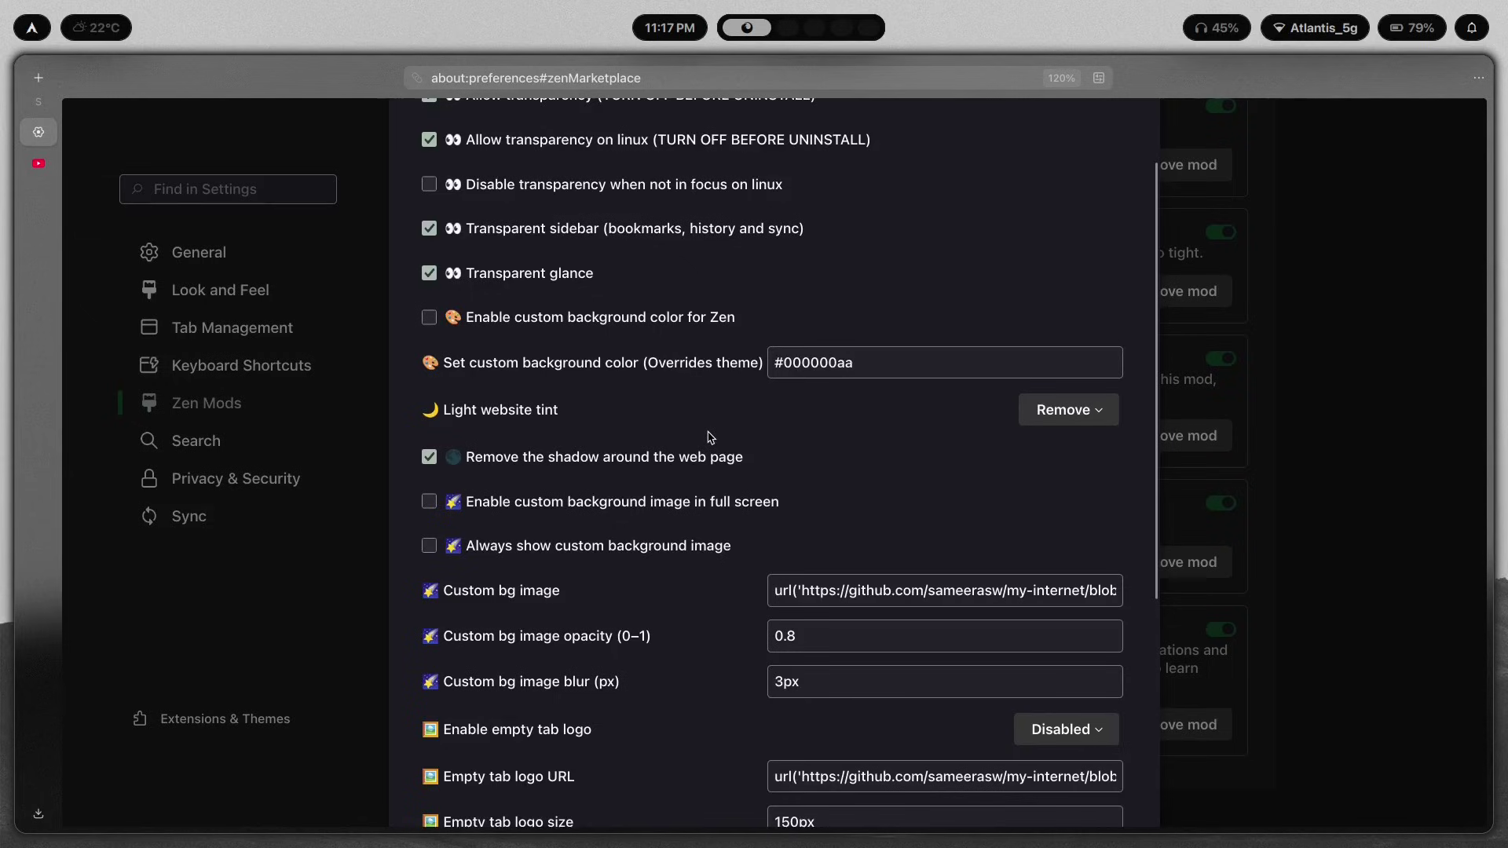
Step: Switch the desktop theme to nord-darker in the theme selector
key("super+t")
key("Down")
key("Down")
key("Down")
key("Down")
key("Down")
key("Down")
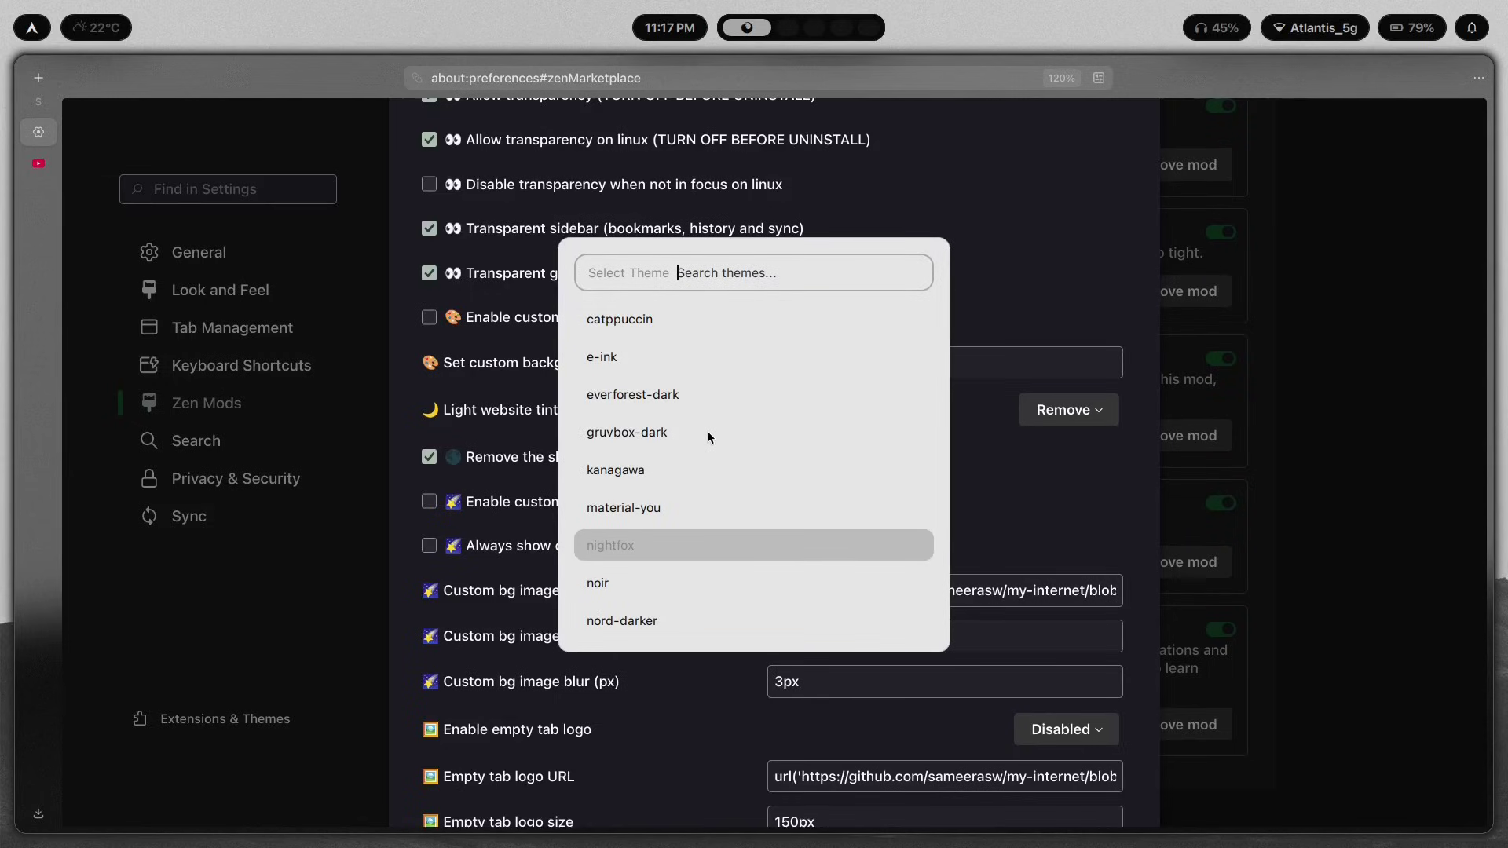
key("Down")
key("Down")
key("Return")
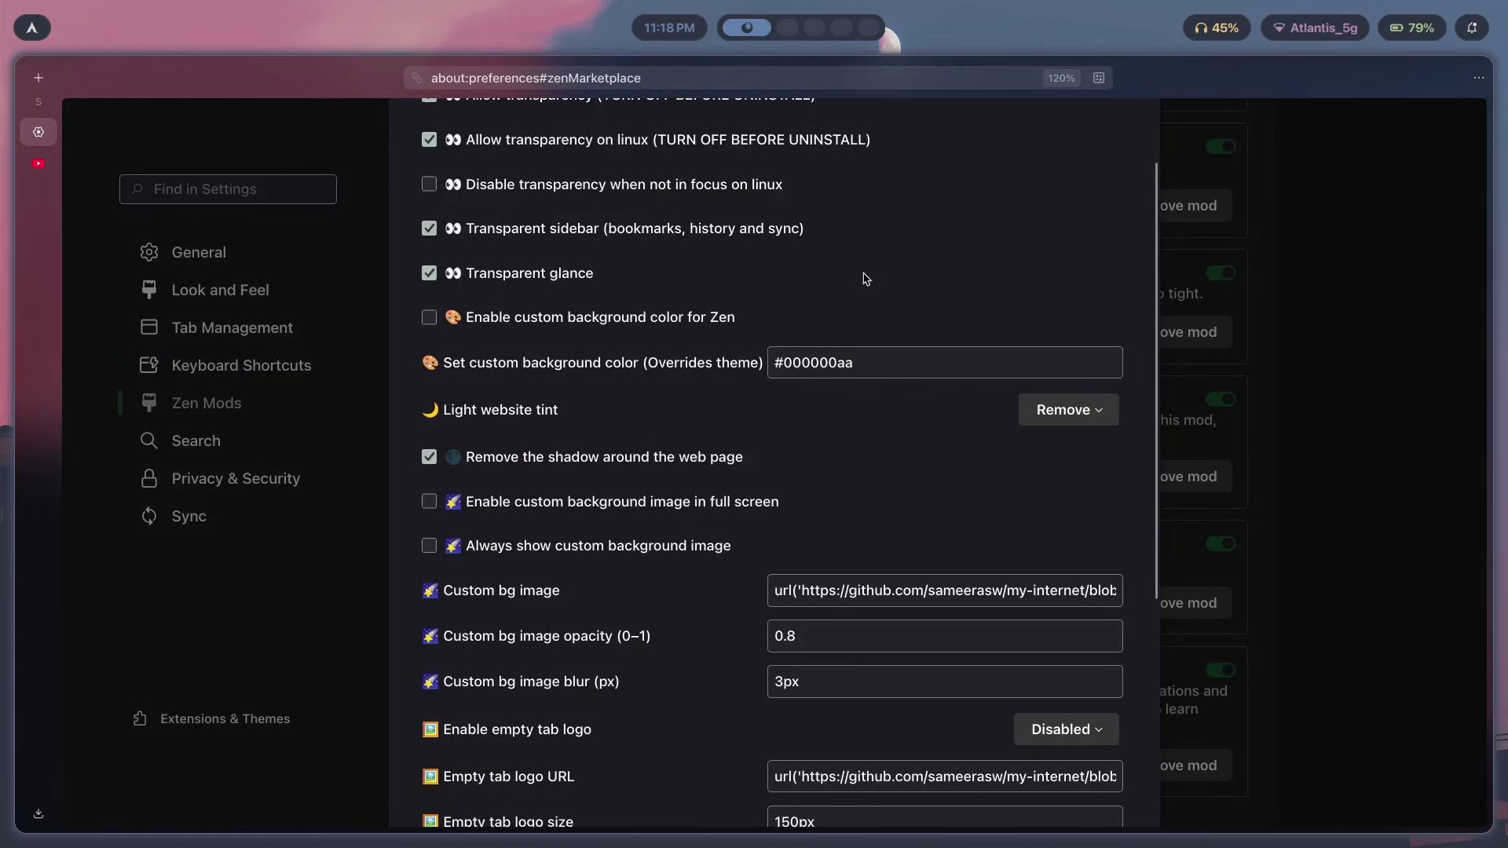
Step: Look through the remaining Transparent Zen options and uncheck "Remove the shadow around the web page"
scroll(864, 280, "down", 3)
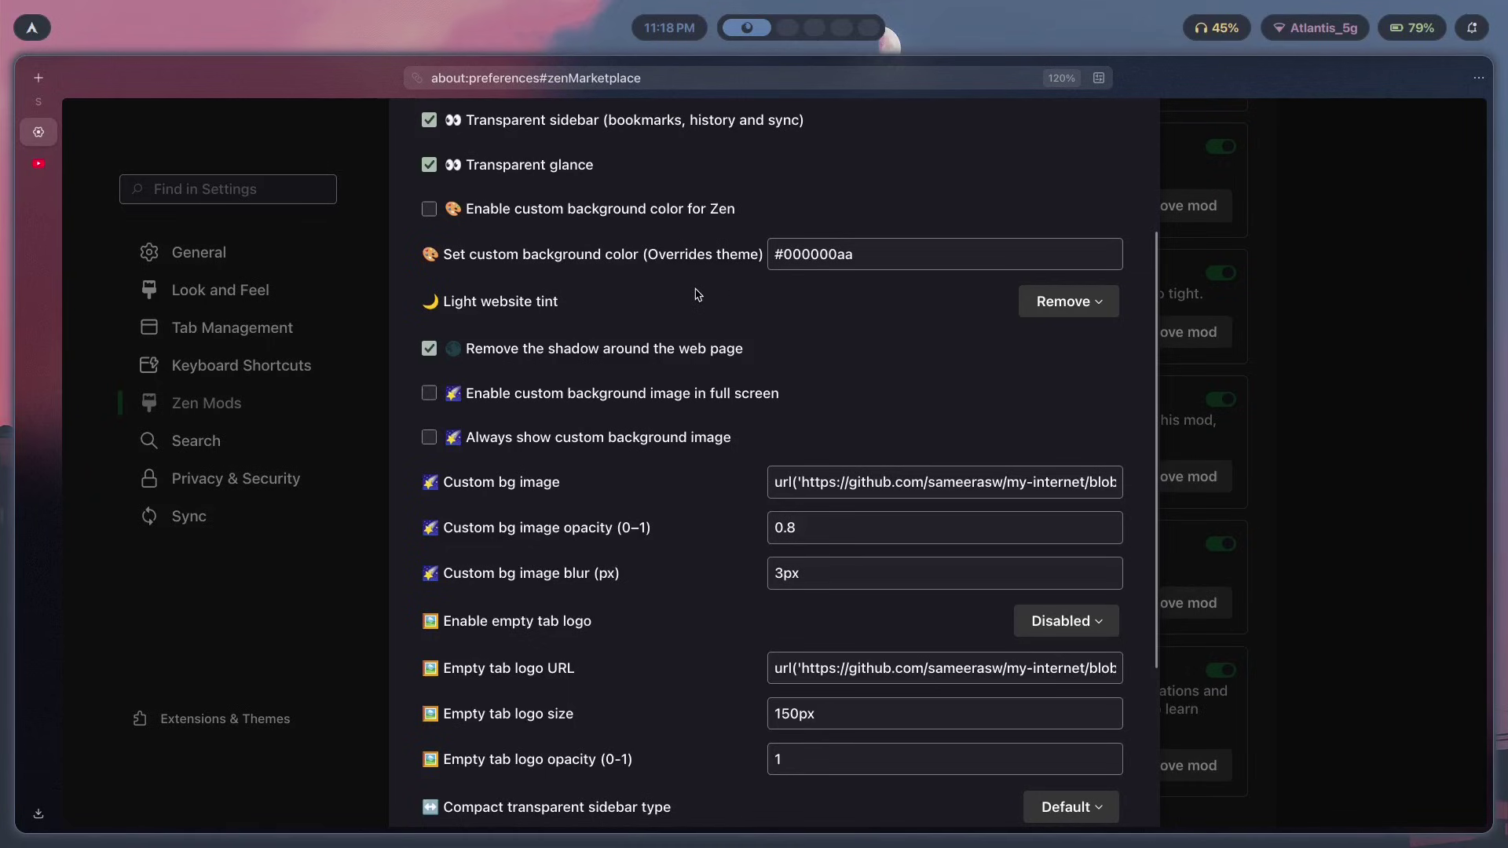
scroll(447, 217, "down", 3)
scroll(625, 299, "down", 4)
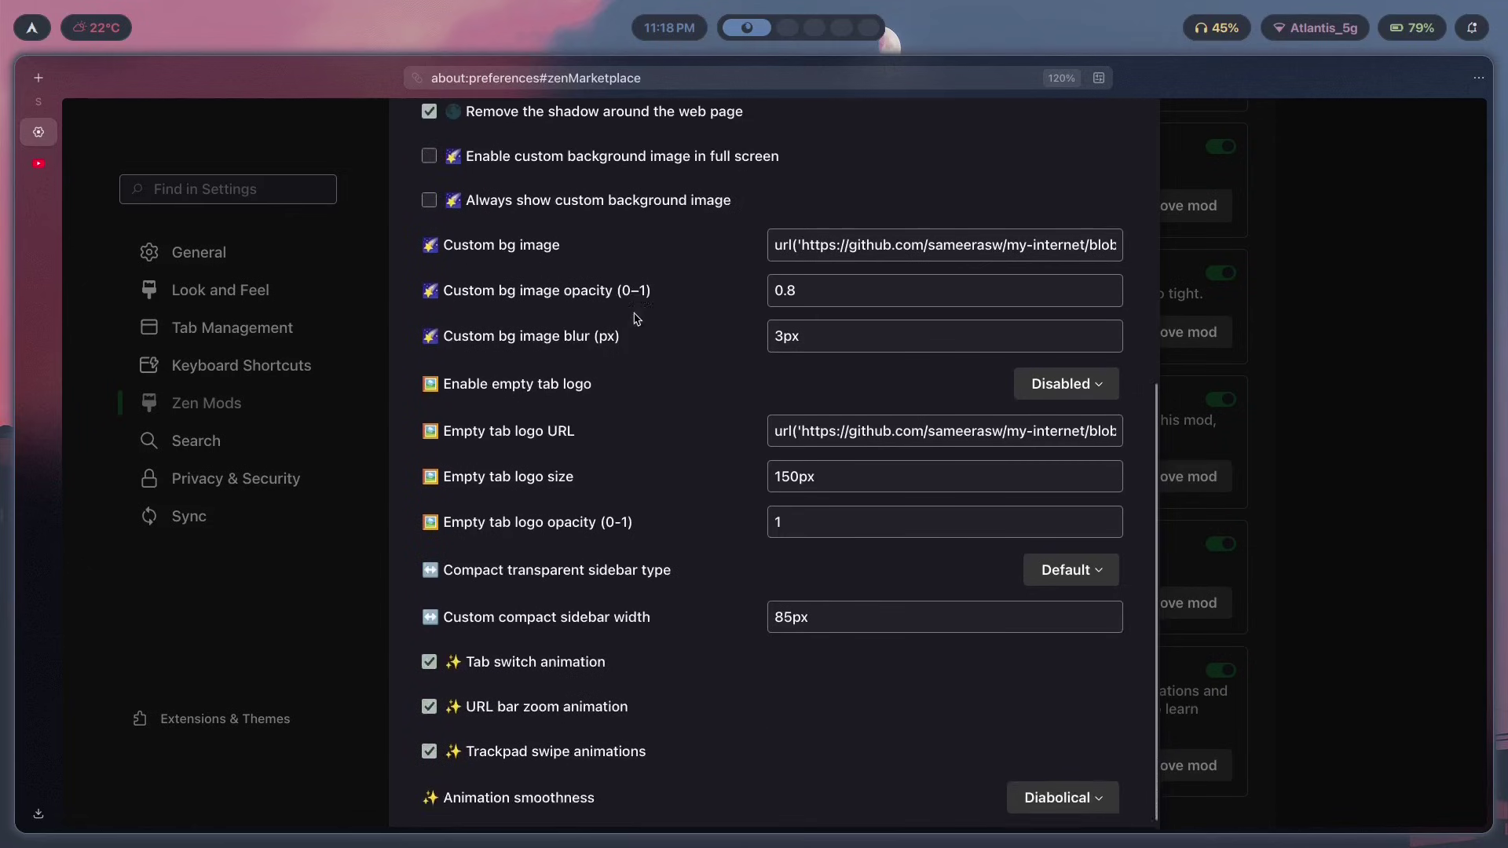
scroll(538, 381, "up", 6)
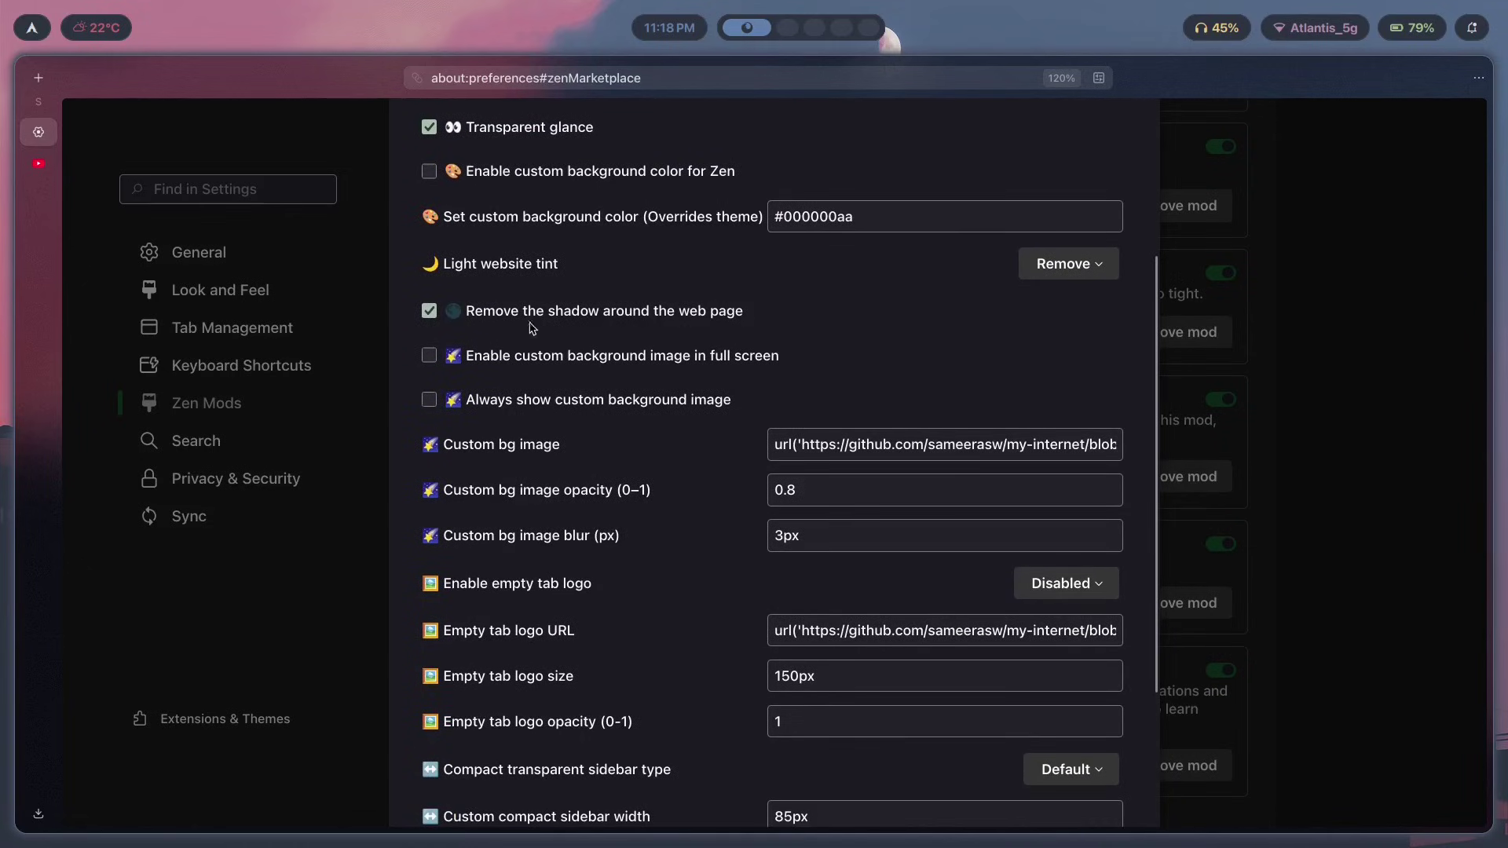
left_click(577, 317)
scroll(574, 406, "down", 3)
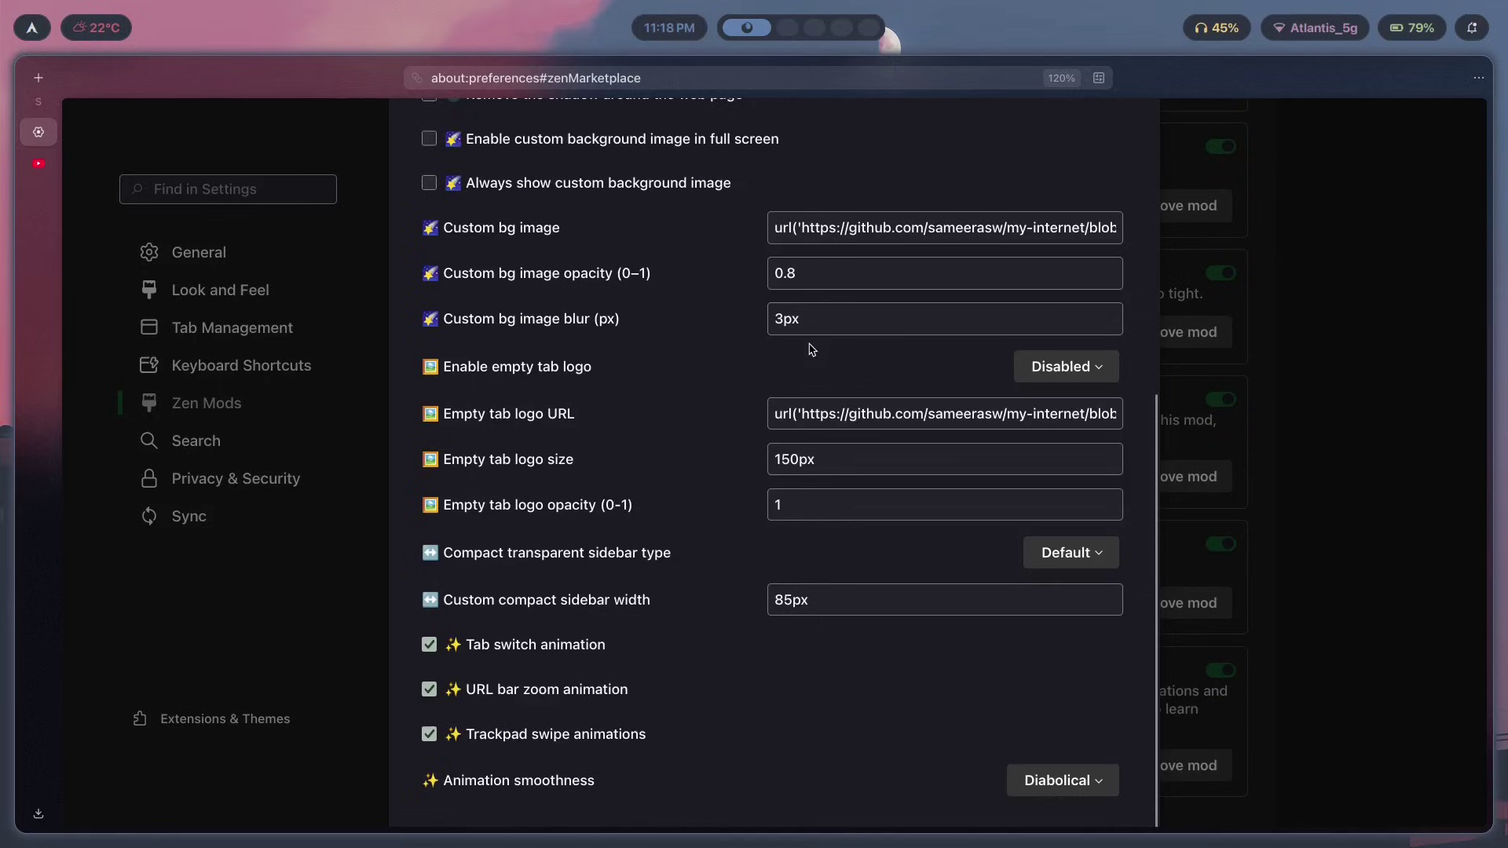
Step: Try enabling the empty tab logo, set it back to Disabled and look at its grayscale options
left_click(1059, 369)
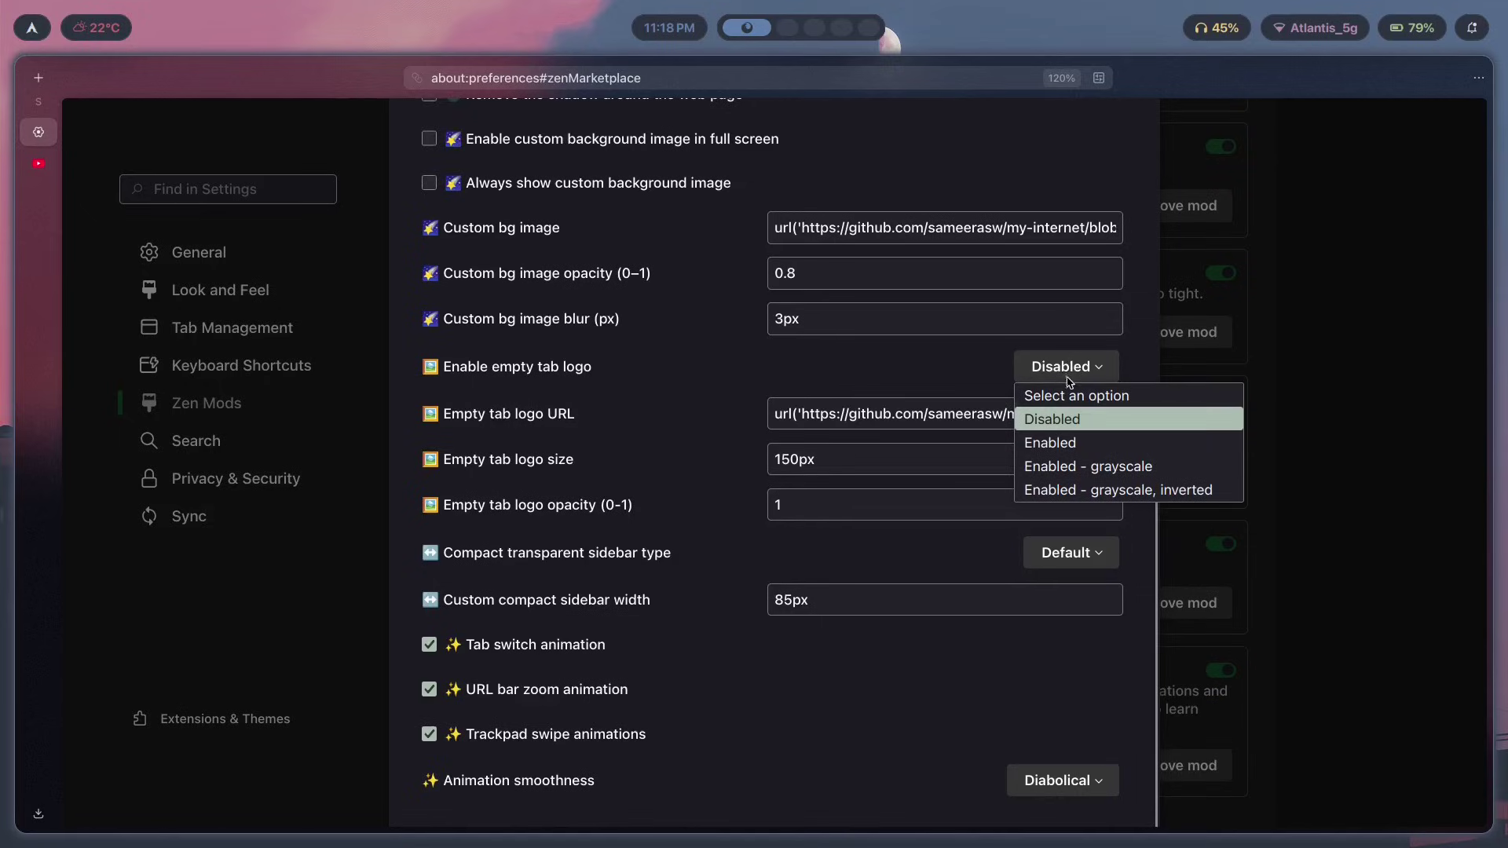
left_click(1088, 448)
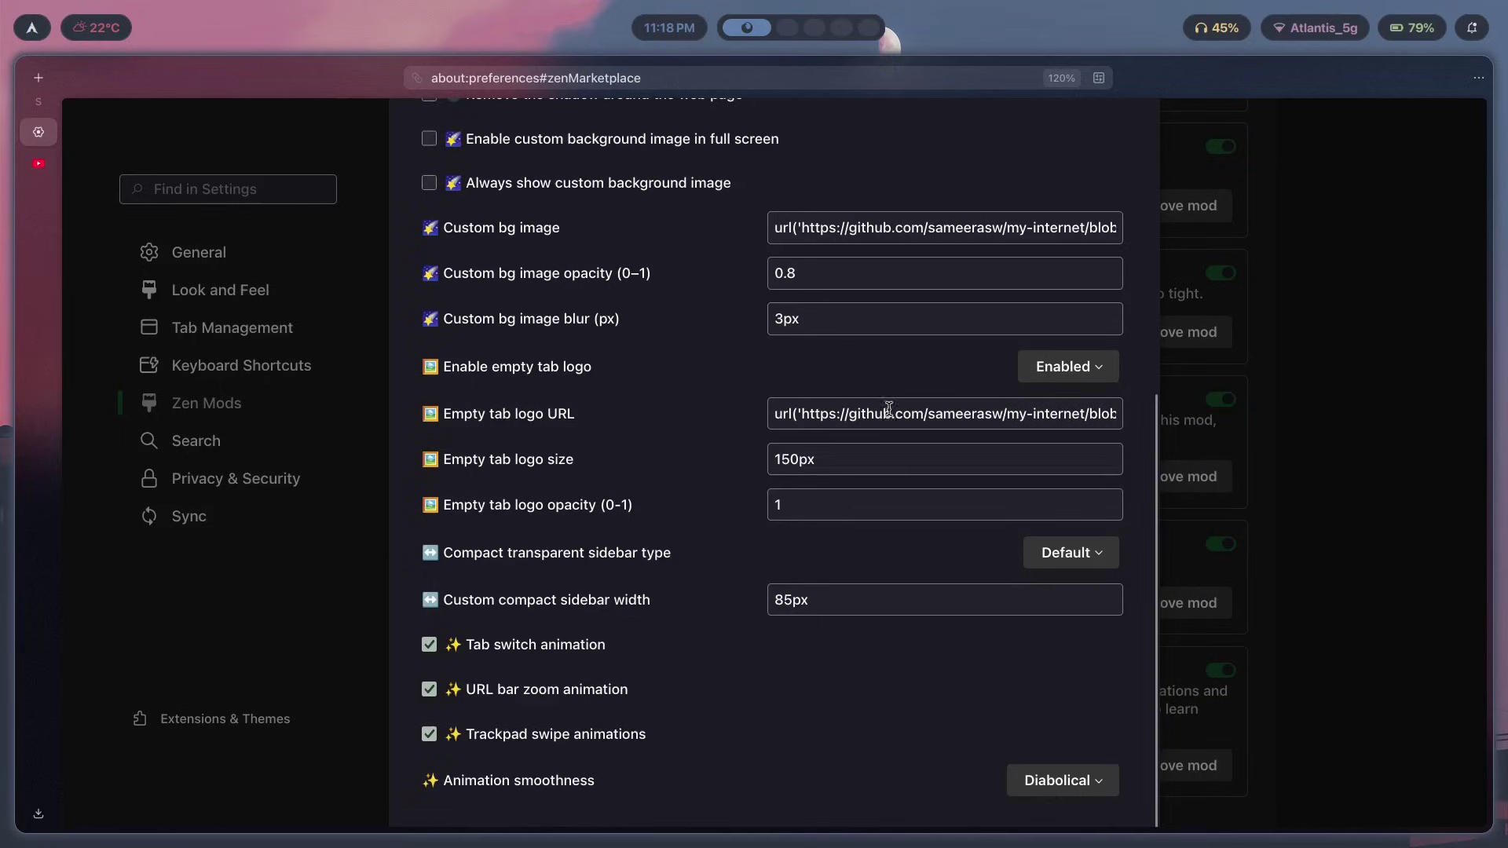
left_click(1070, 369)
left_click(1098, 435)
left_click(1095, 372)
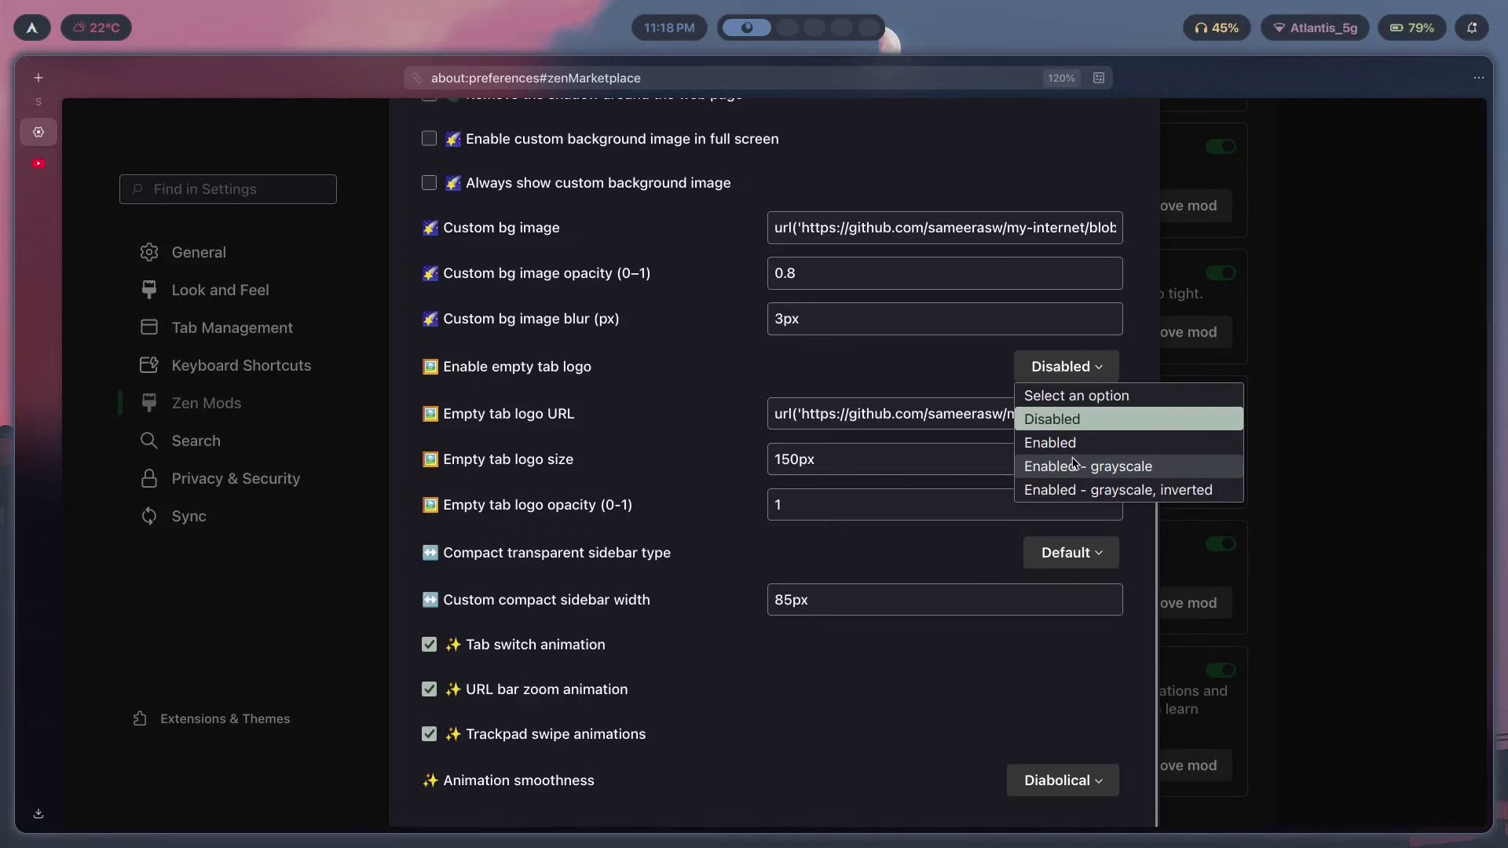
left_click(887, 388)
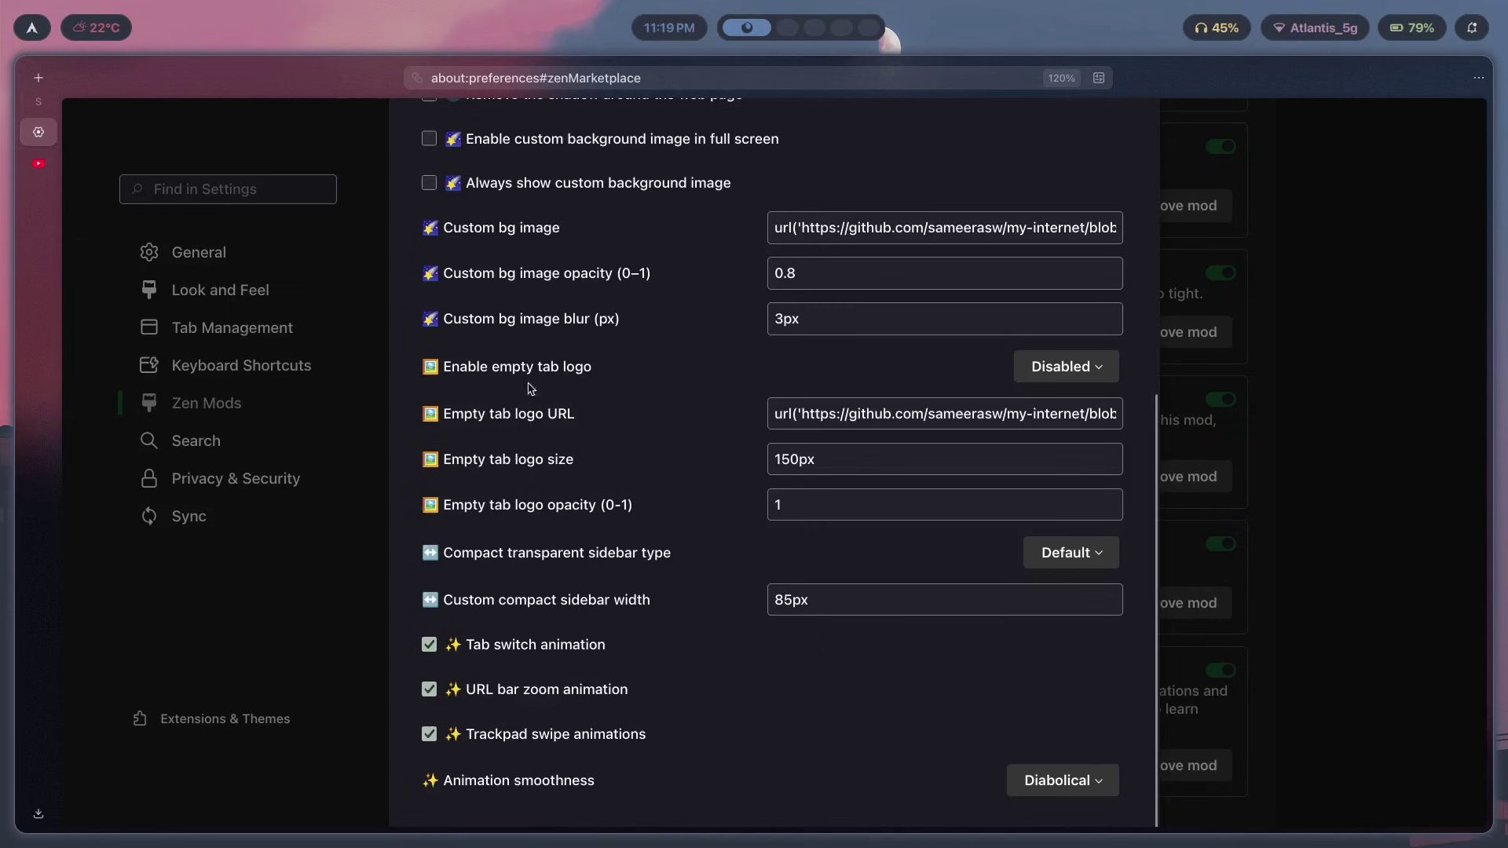
Step: Review the Transparent Zen settings again, from the transparency options down to the animation options
scroll(530, 388, "up", 3)
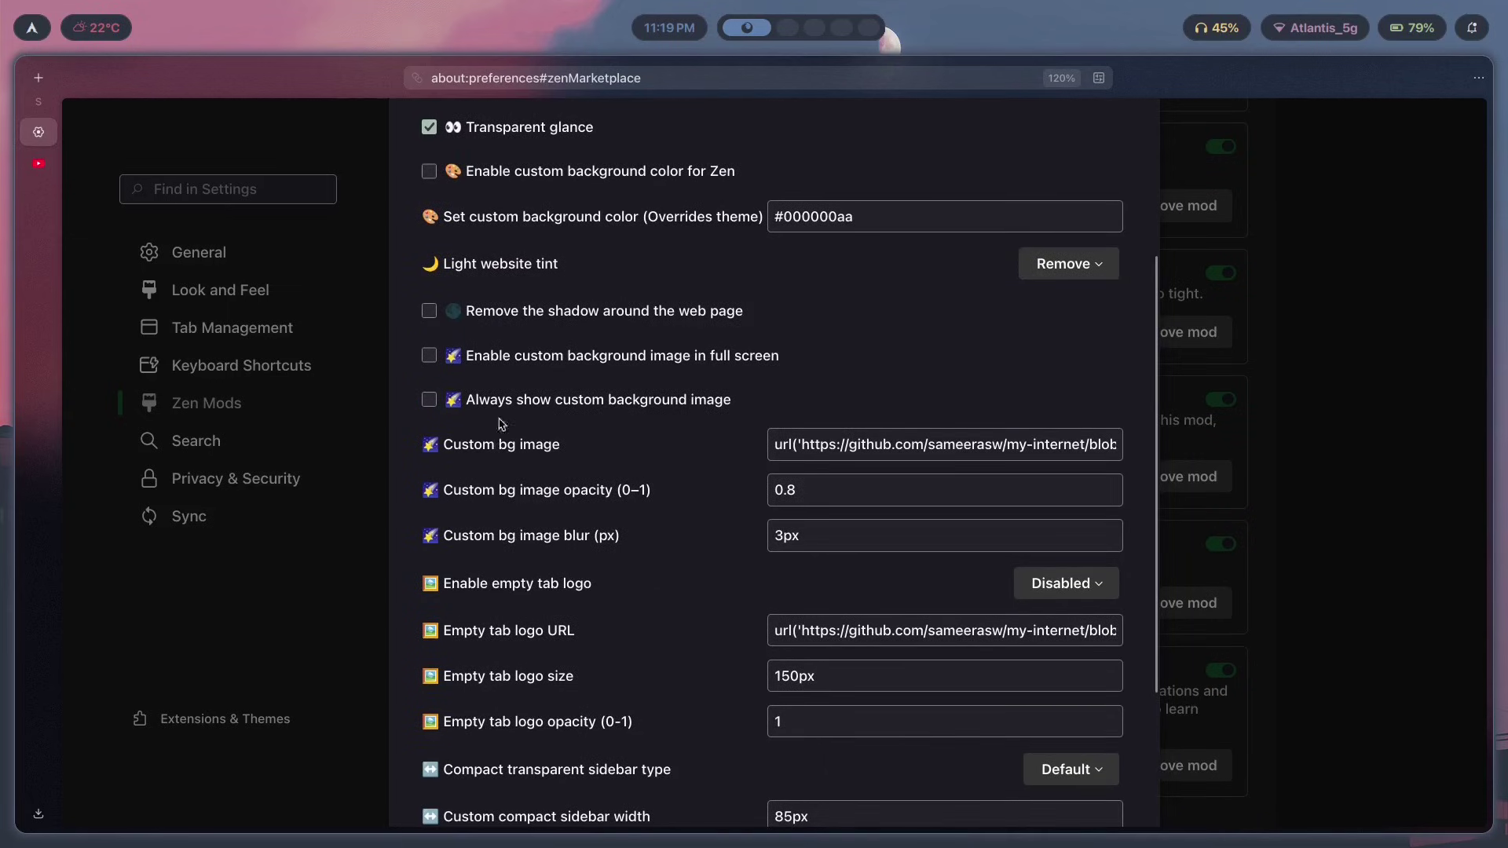
scroll(595, 670, "down", 2)
scroll(632, 449, "up", 7)
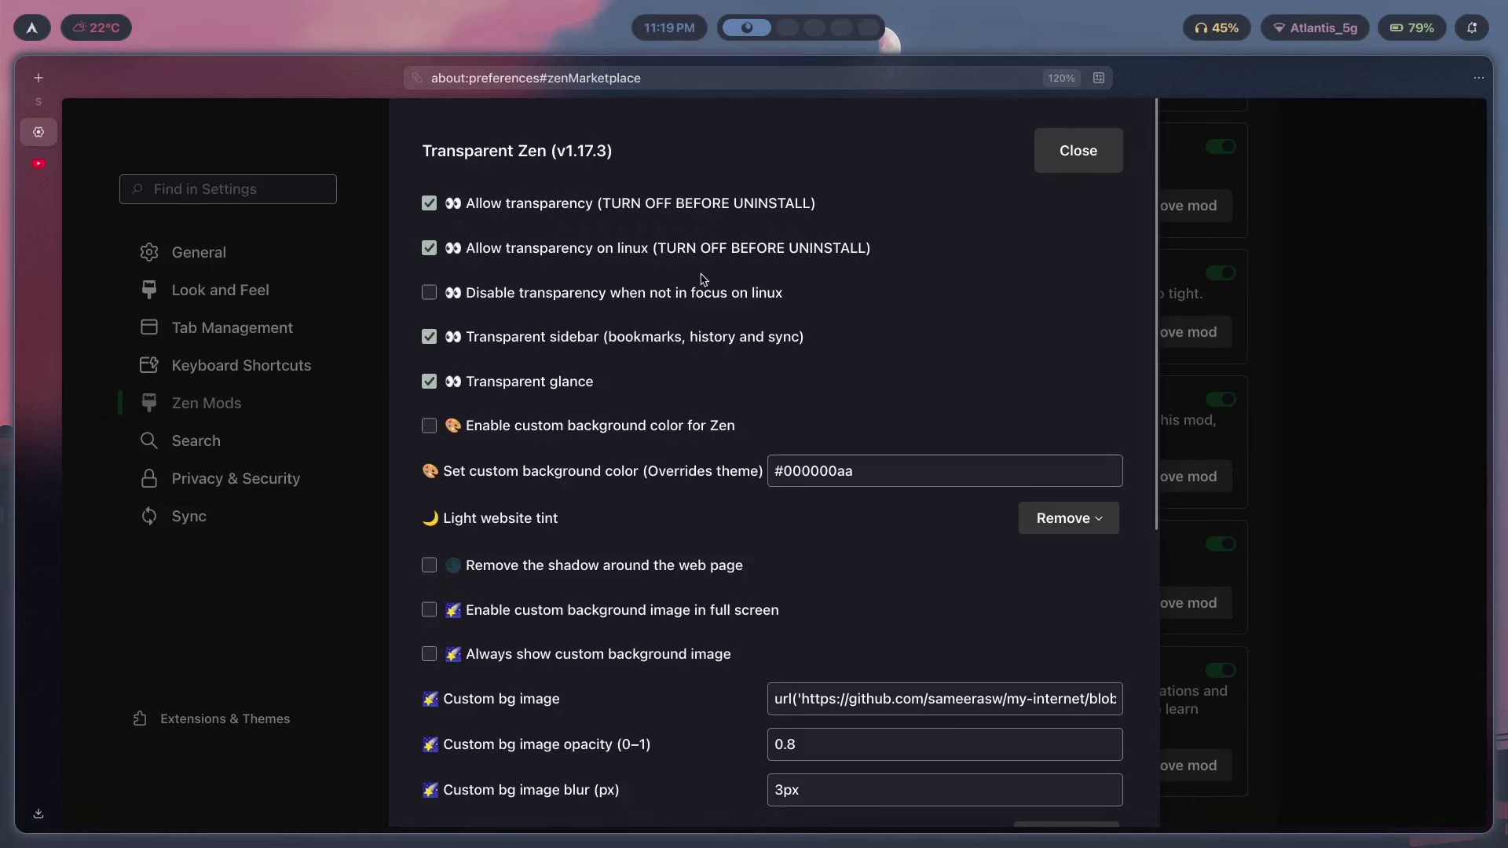
scroll(687, 310, "down", 6)
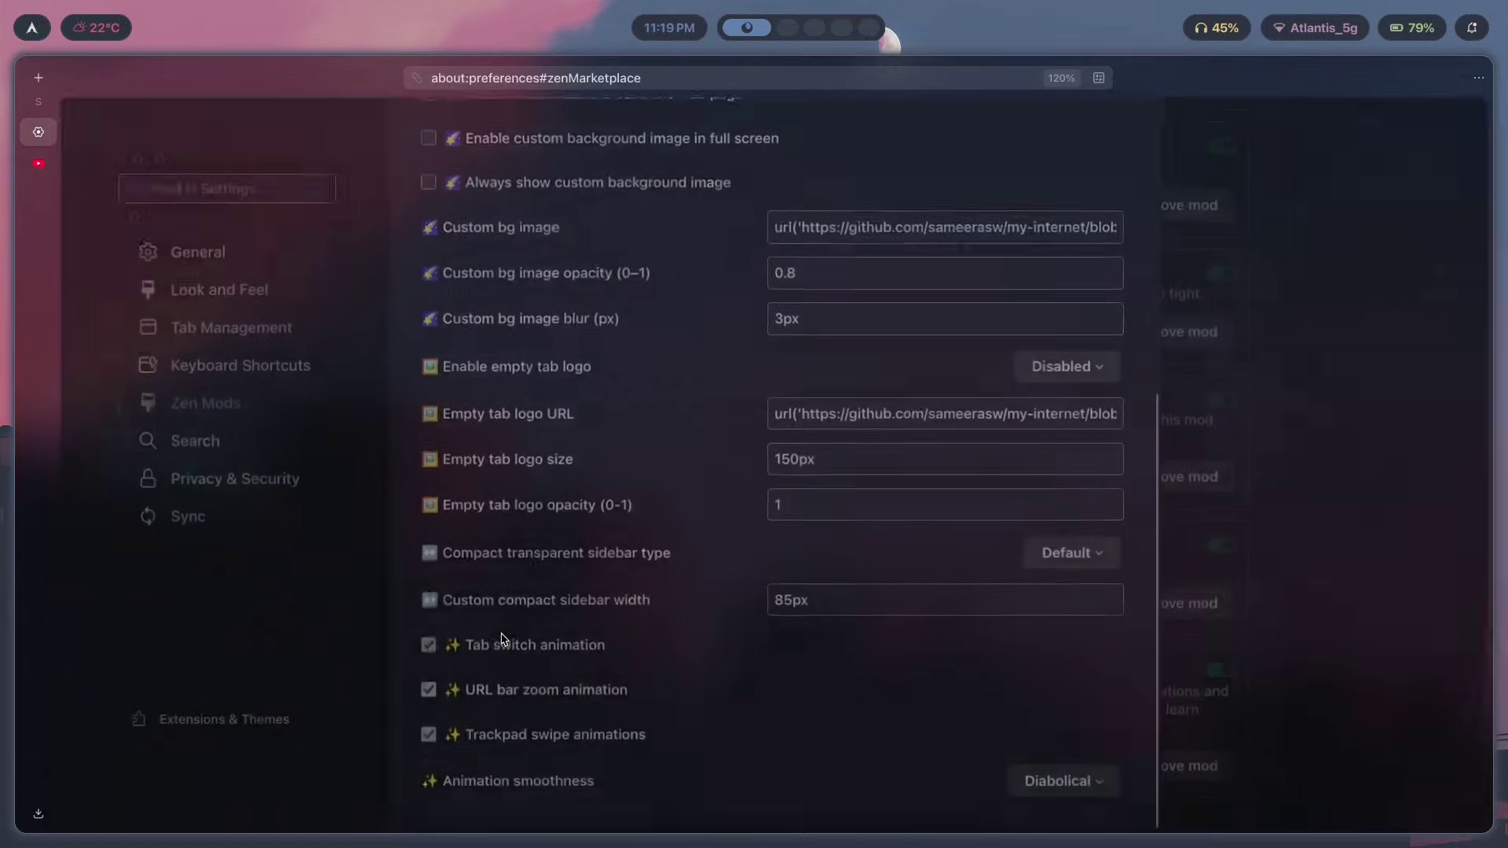
Step: Preview the URL bar zoom animation and look through the Transparent Zen settings down to the animation options
key("ctrl+l")
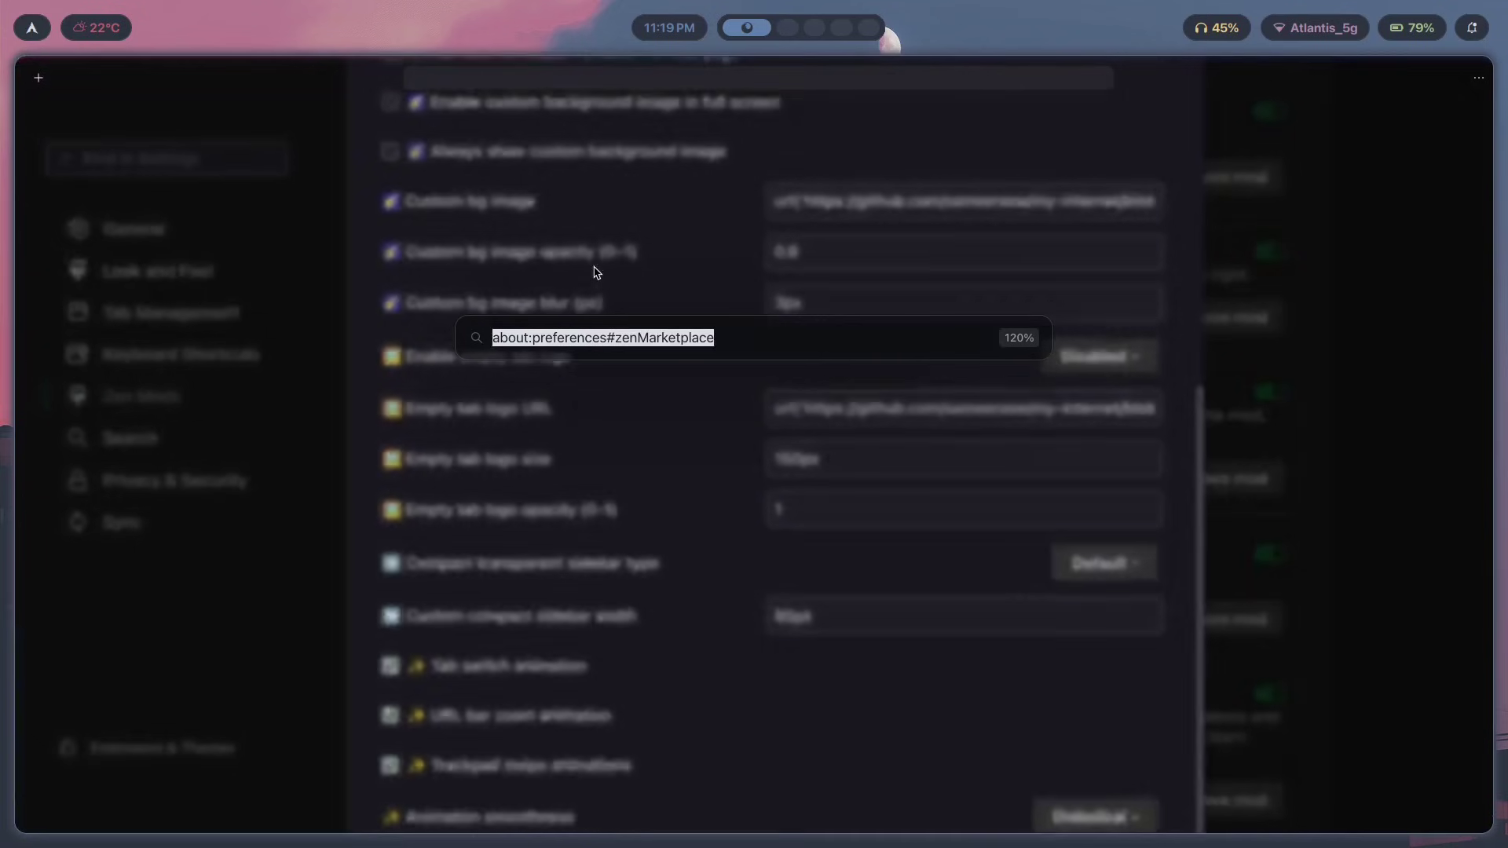
key("Escape")
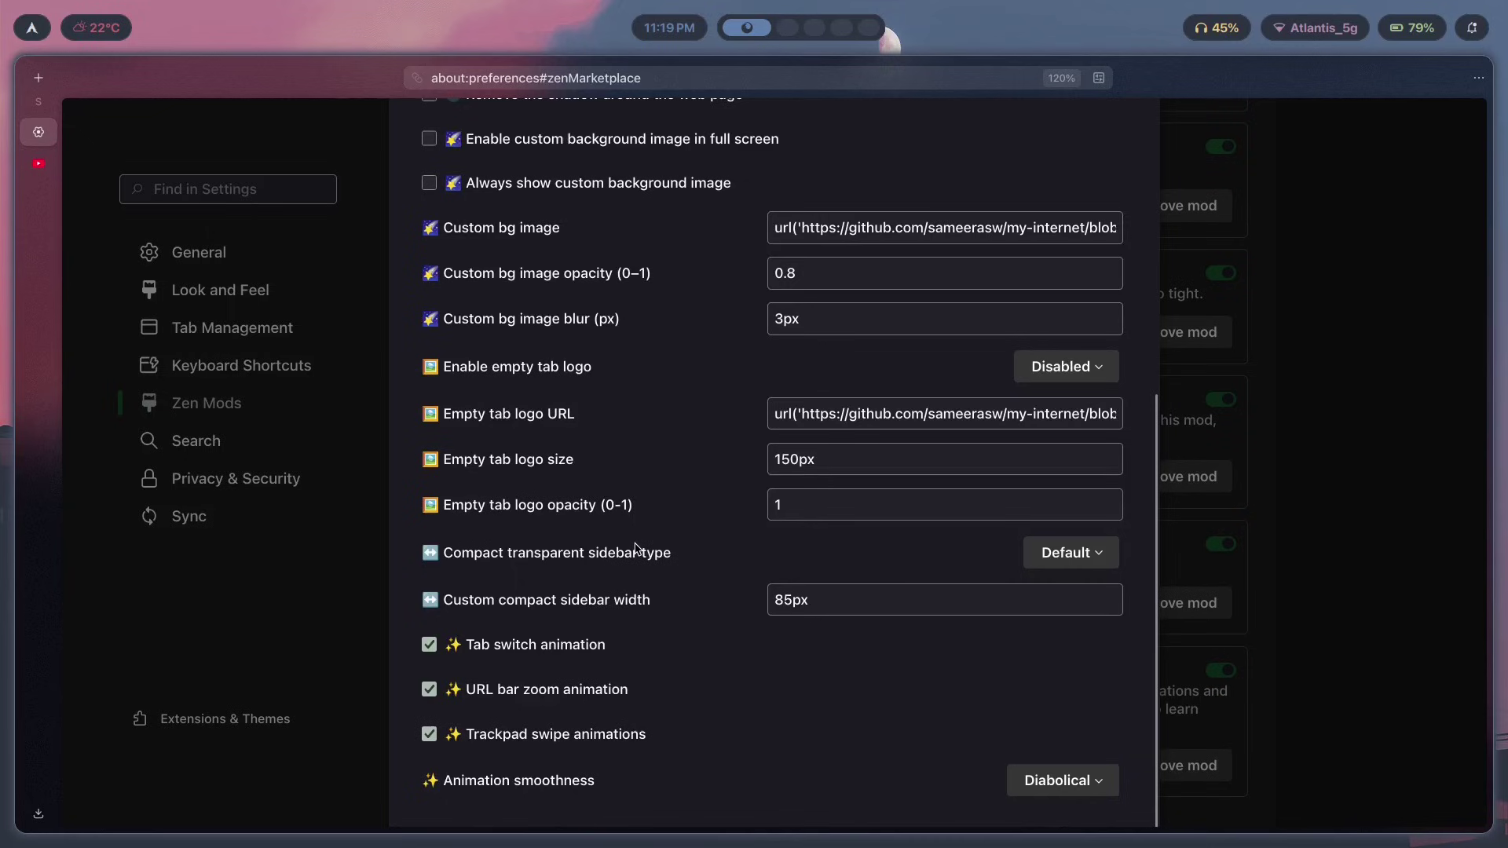
scroll(653, 501, "up", 5)
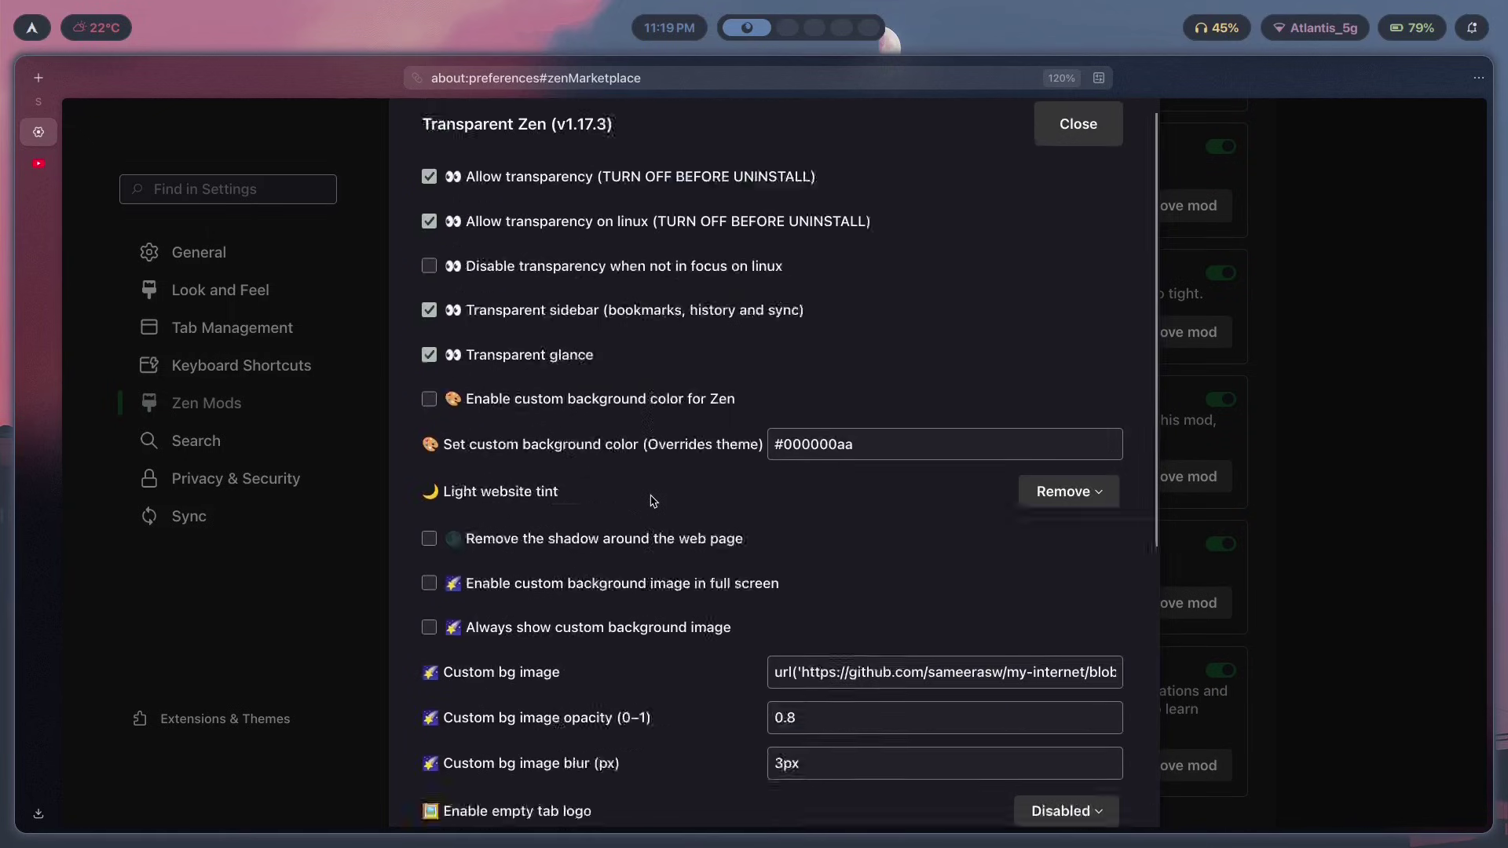
scroll(652, 501, "down", 6)
scroll(652, 501, "up", 5)
scroll(652, 501, "down", 4)
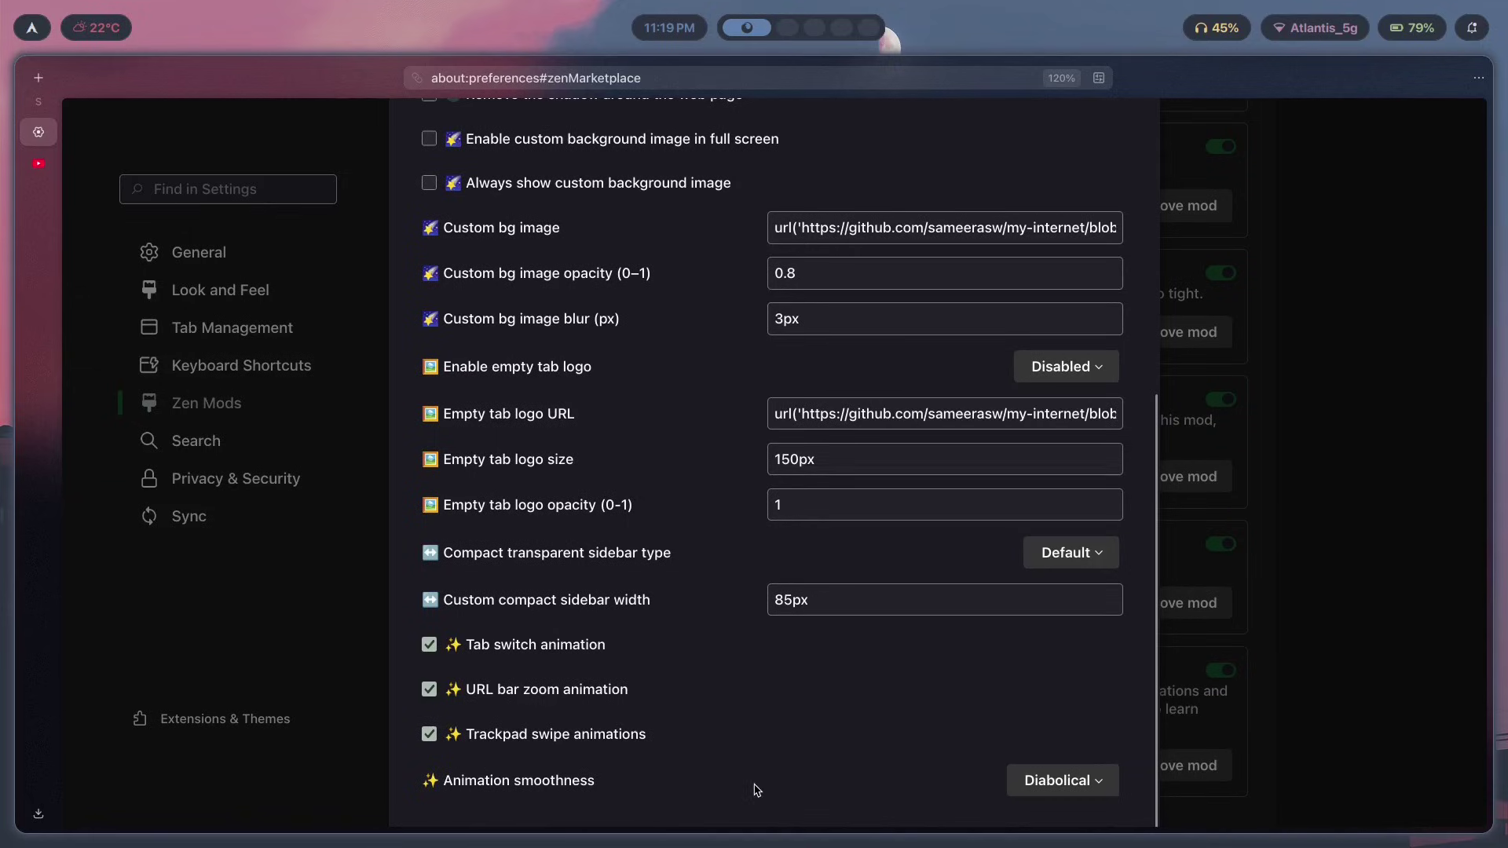
Step: Try the Springy animation smoothness and preview it by switching tabs and opening the URL bar
left_click(1099, 791)
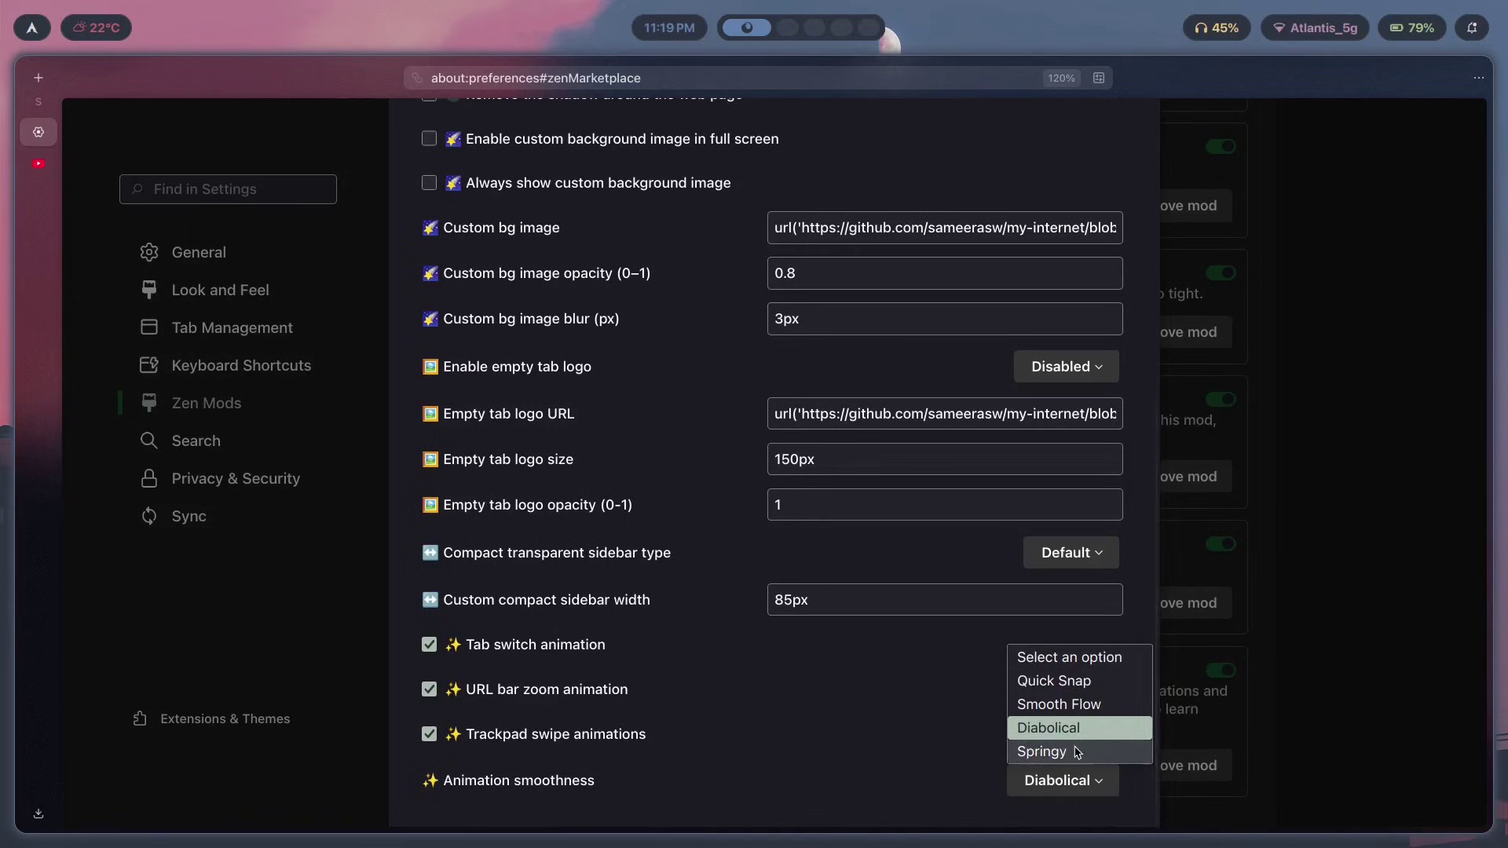
left_click(1082, 749)
key("ctrl+Tab")
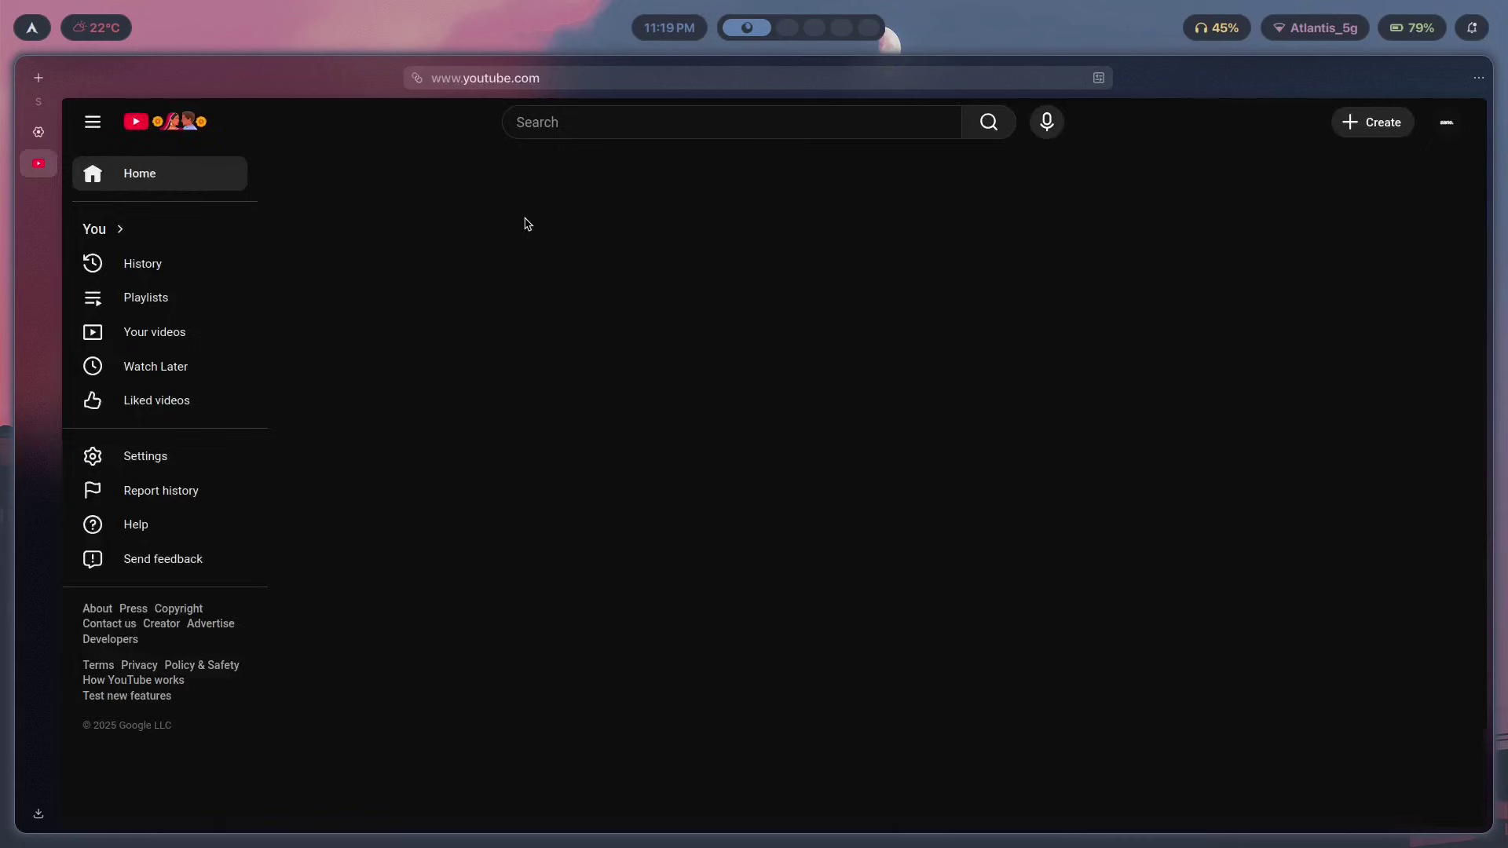
key("ctrl+Tab")
key("ctrl+l")
key("Escape")
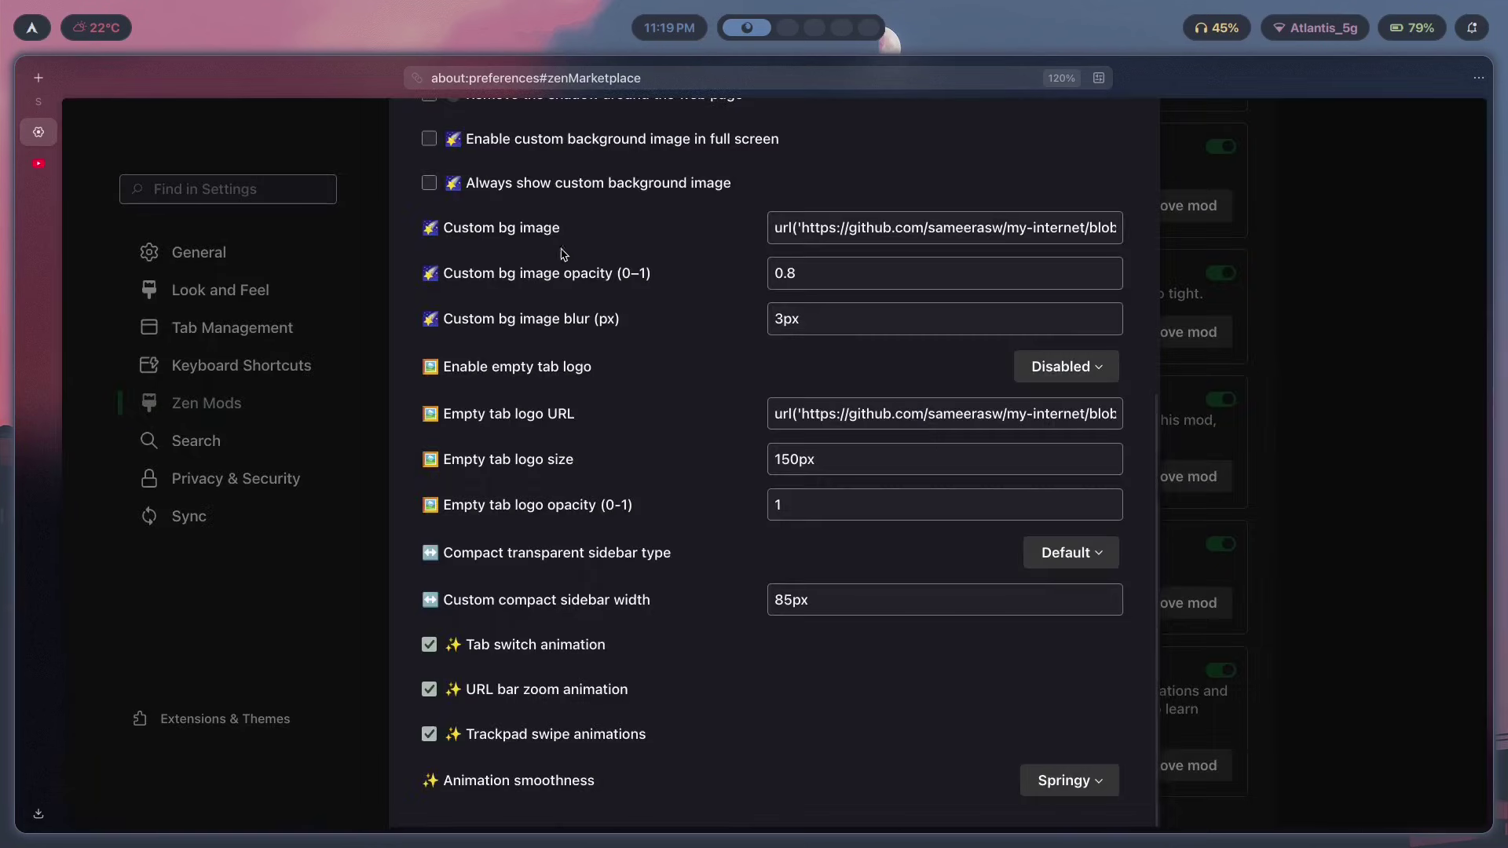
Step: Try the Smooth Flow animation smoothness and preview it on the URL bar and while switching tabs
left_click(1065, 779)
left_click(1072, 704)
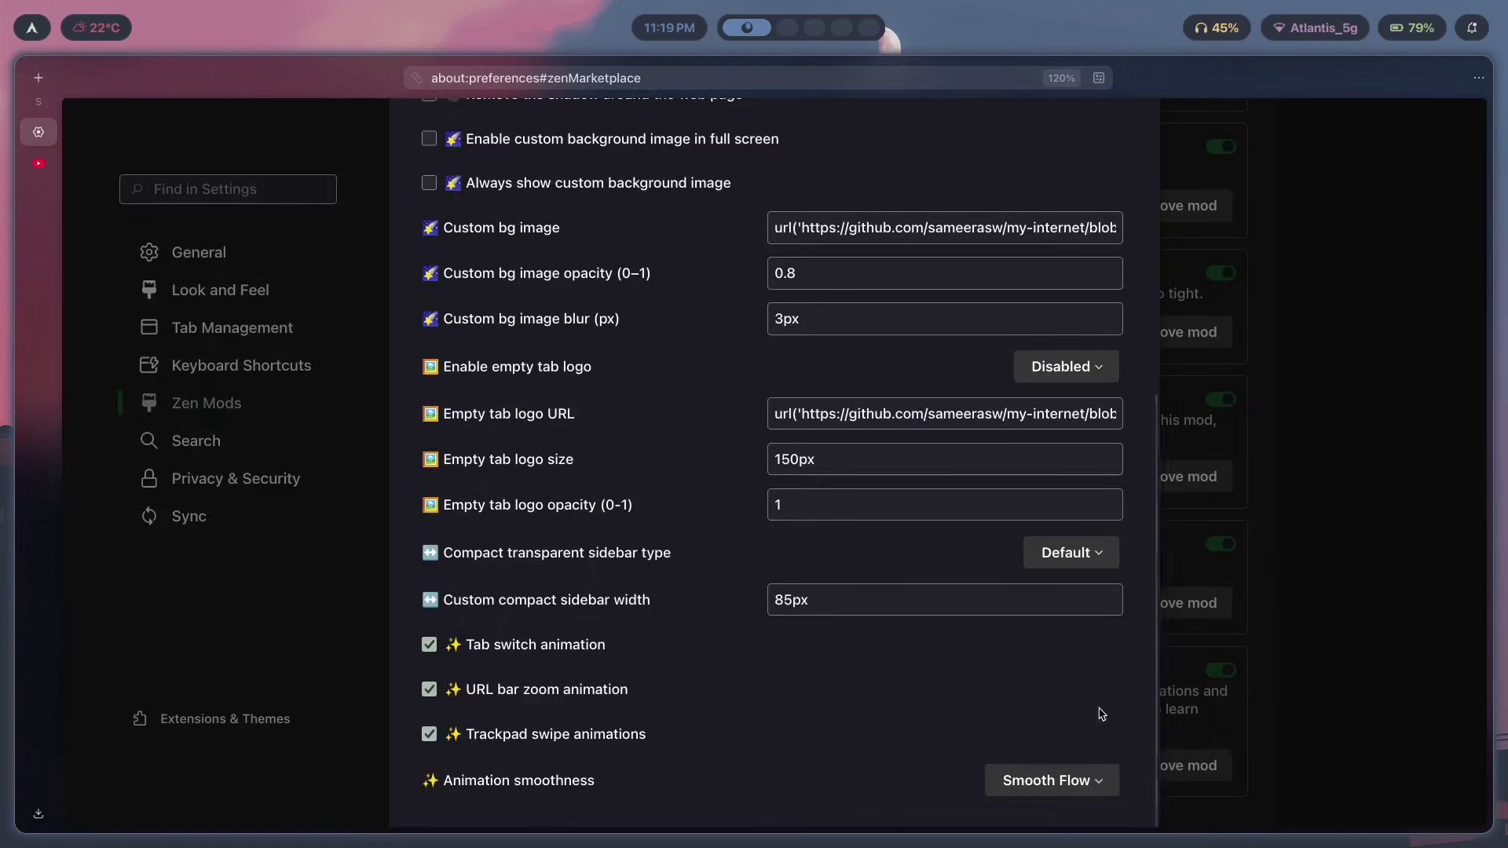
key("ctrl+l")
key("Escape")
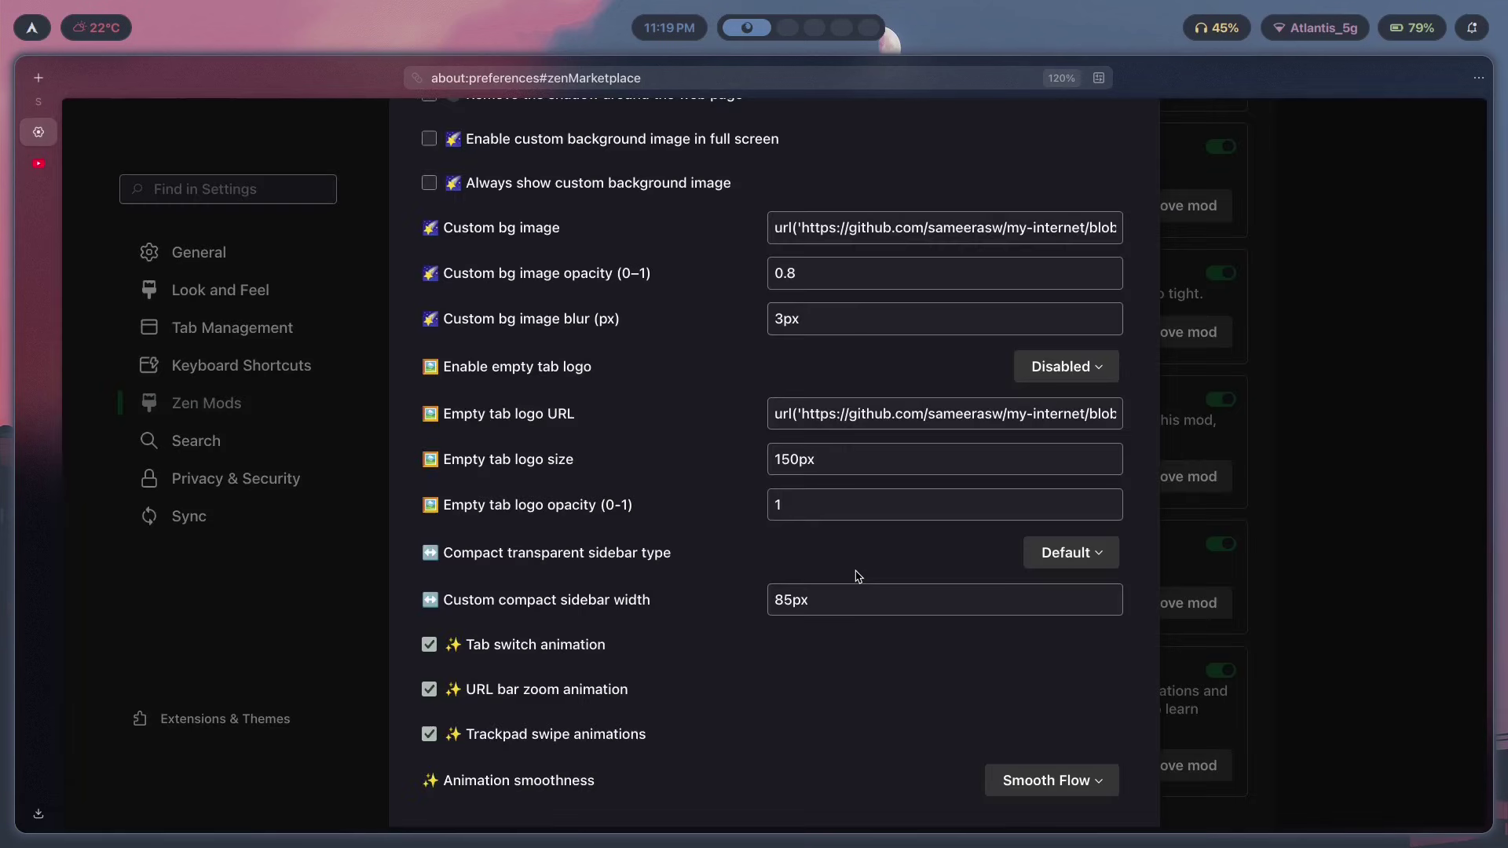
key("ctrl+Tab")
key("ctrl+Tab")
Step: Try the Quick Snap animation smoothness and preview it with tab switches and the URL bar
left_click(1076, 778)
left_click(1036, 681)
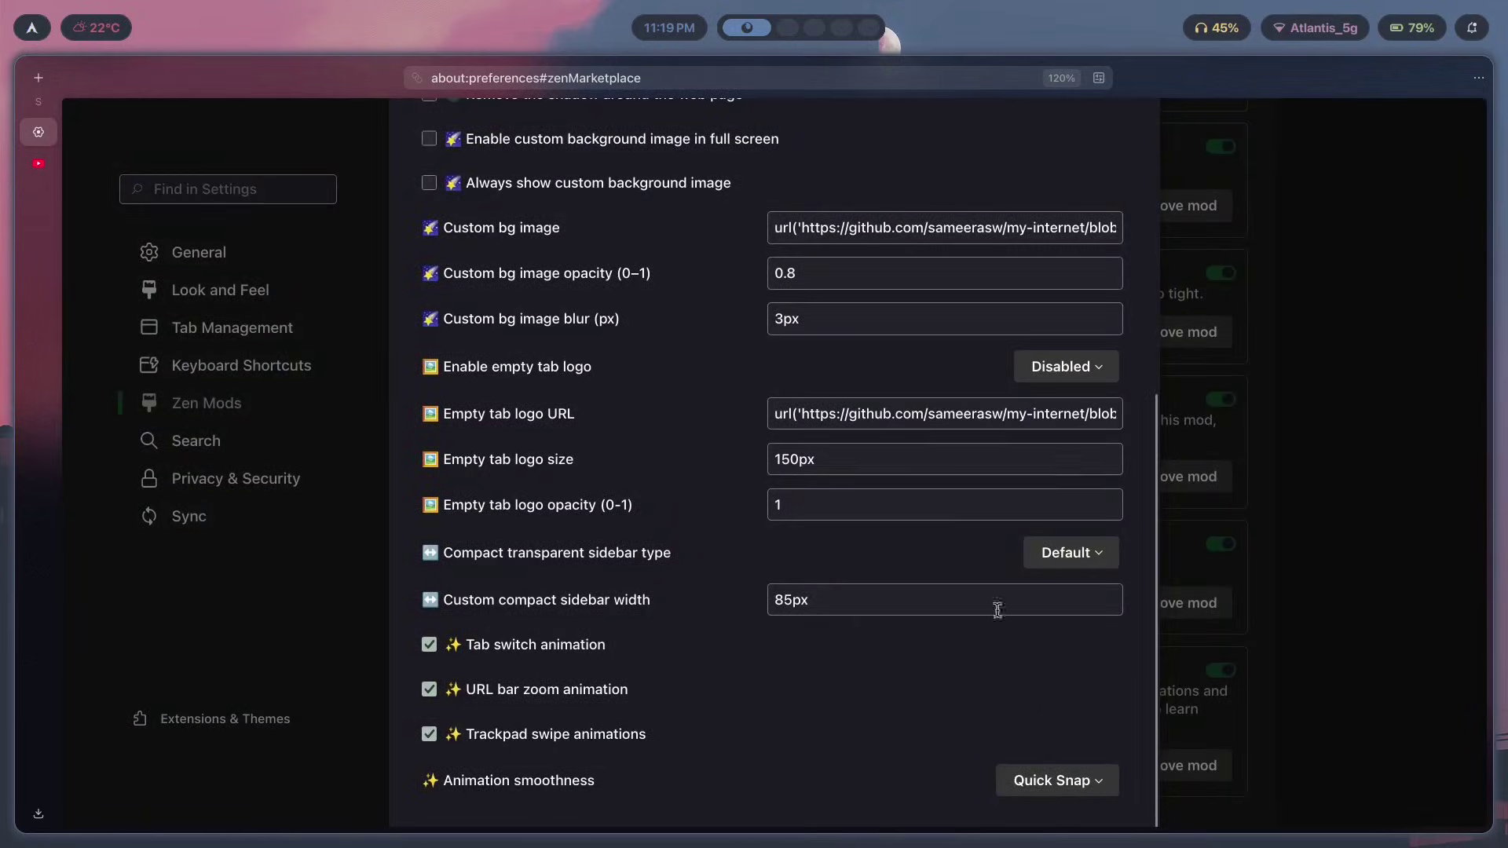
key("ctrl+Tab")
key("ctrl+Tab")
key("ctrl+l")
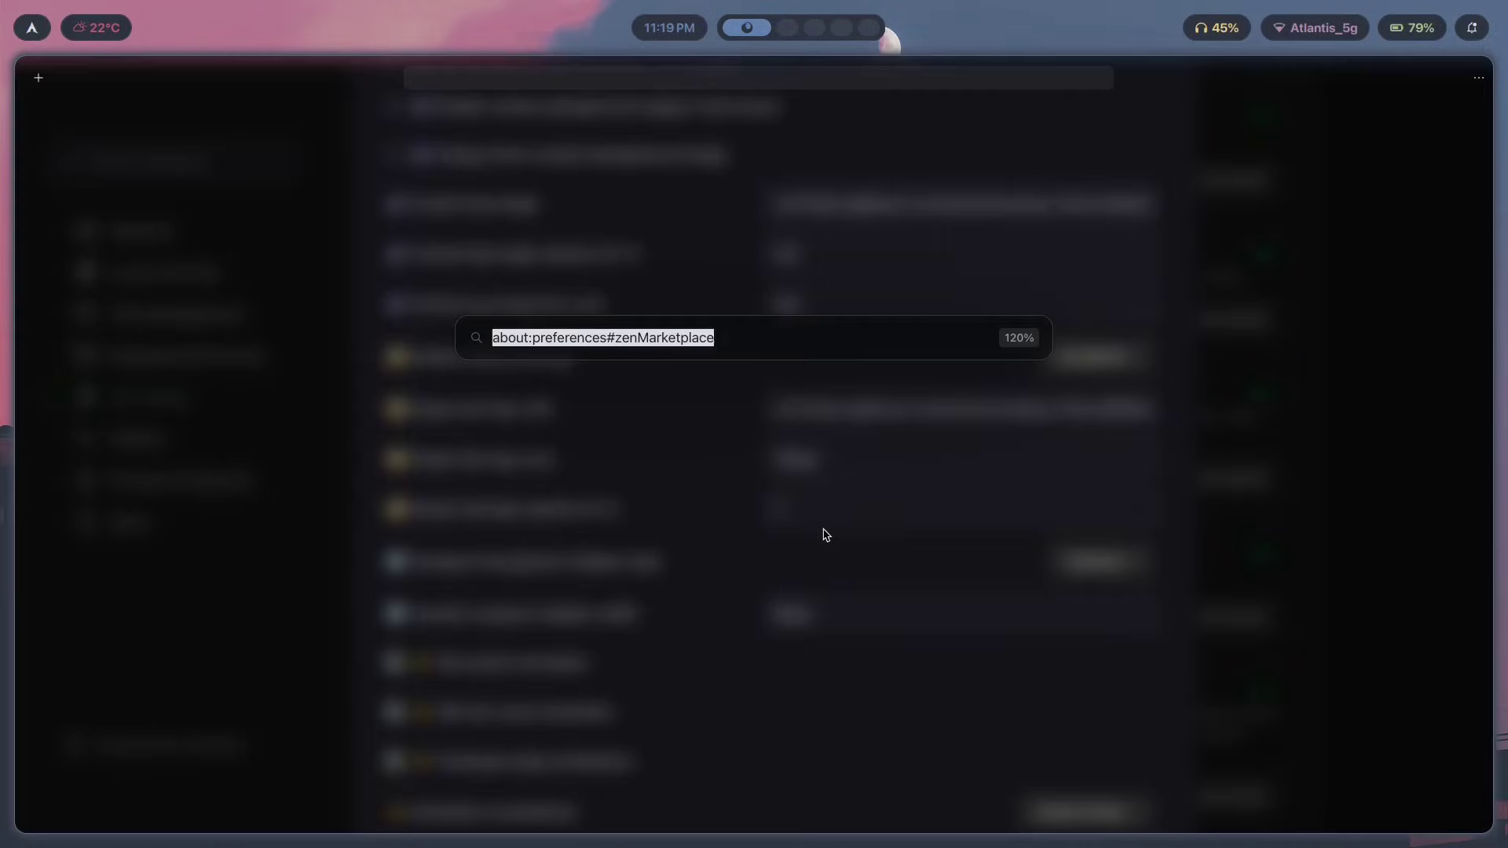
key("Escape")
Step: Set the animation smoothness to Diabolical and close the Transparent Zen settings
left_click(1073, 794)
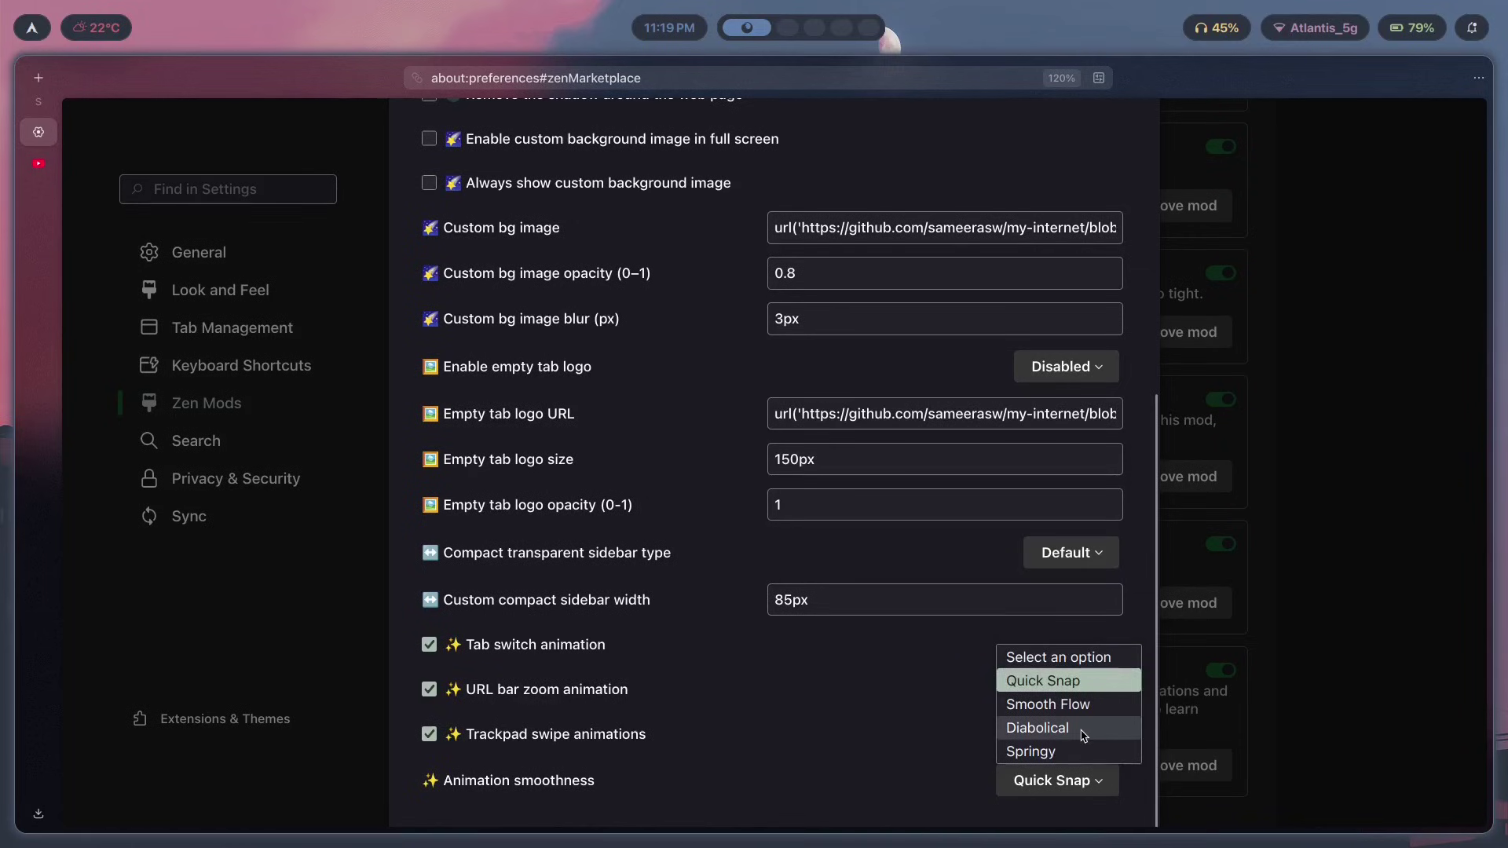
left_click(1037, 723)
left_click(1074, 782)
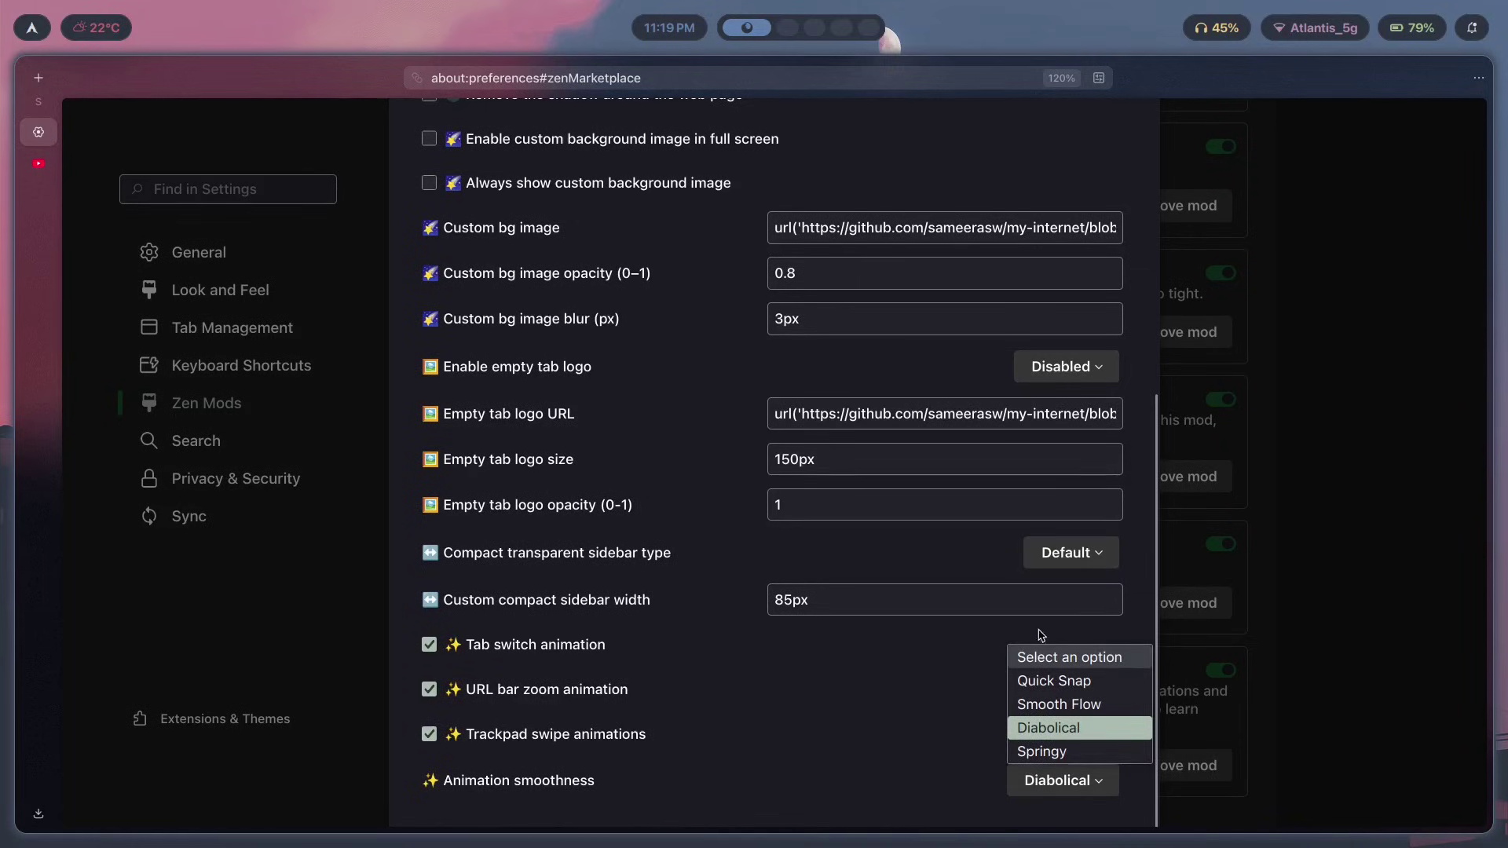
left_click(1054, 729)
scroll(703, 794, "up", 6)
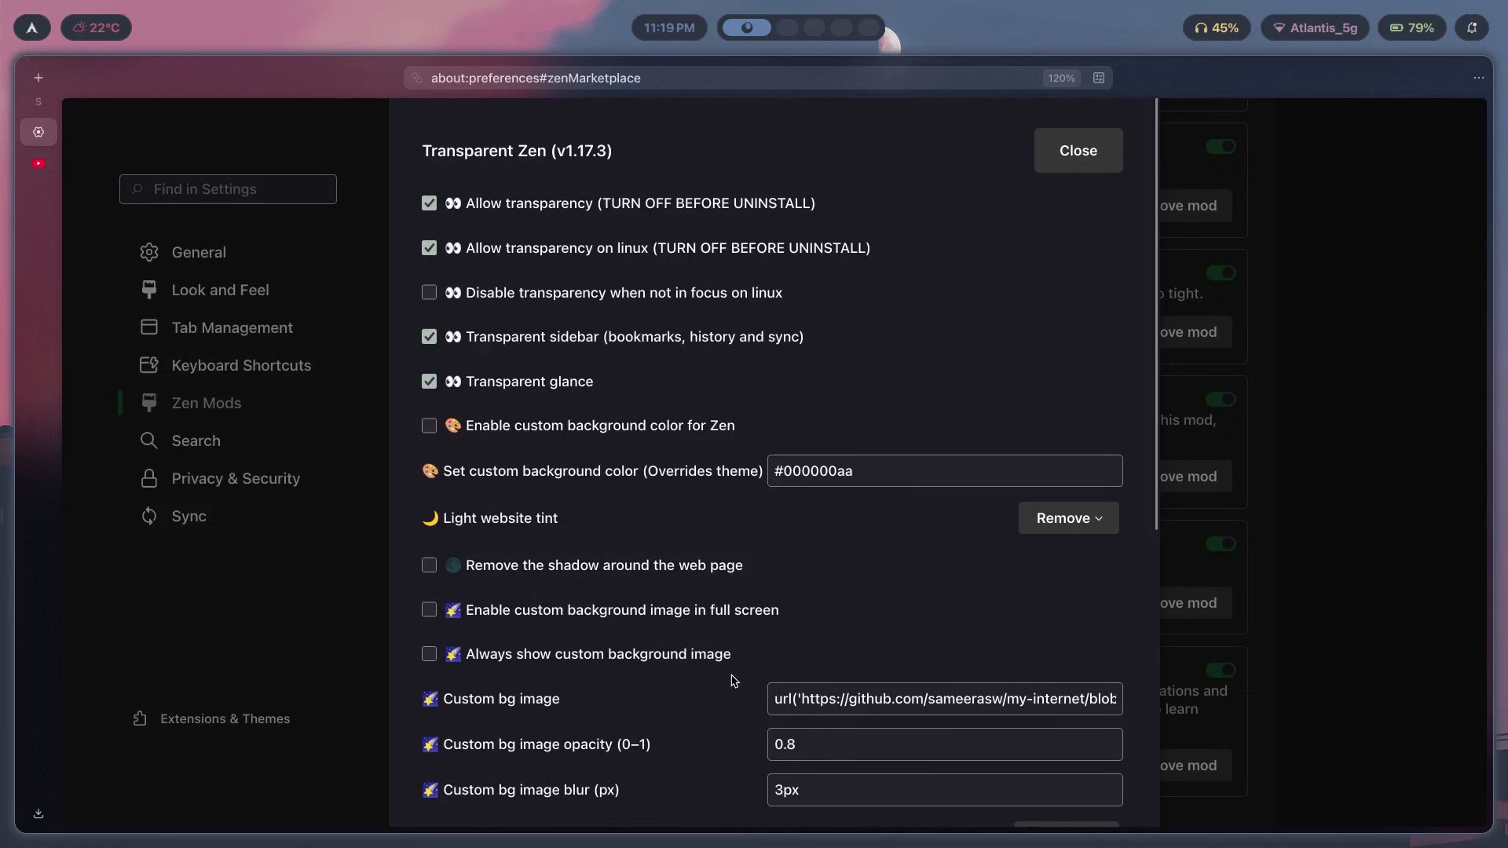
left_click(1103, 153)
Step: Look over the list of installed Zen mods and close the YouTube and settings tabs
scroll(901, 472, "up", 5)
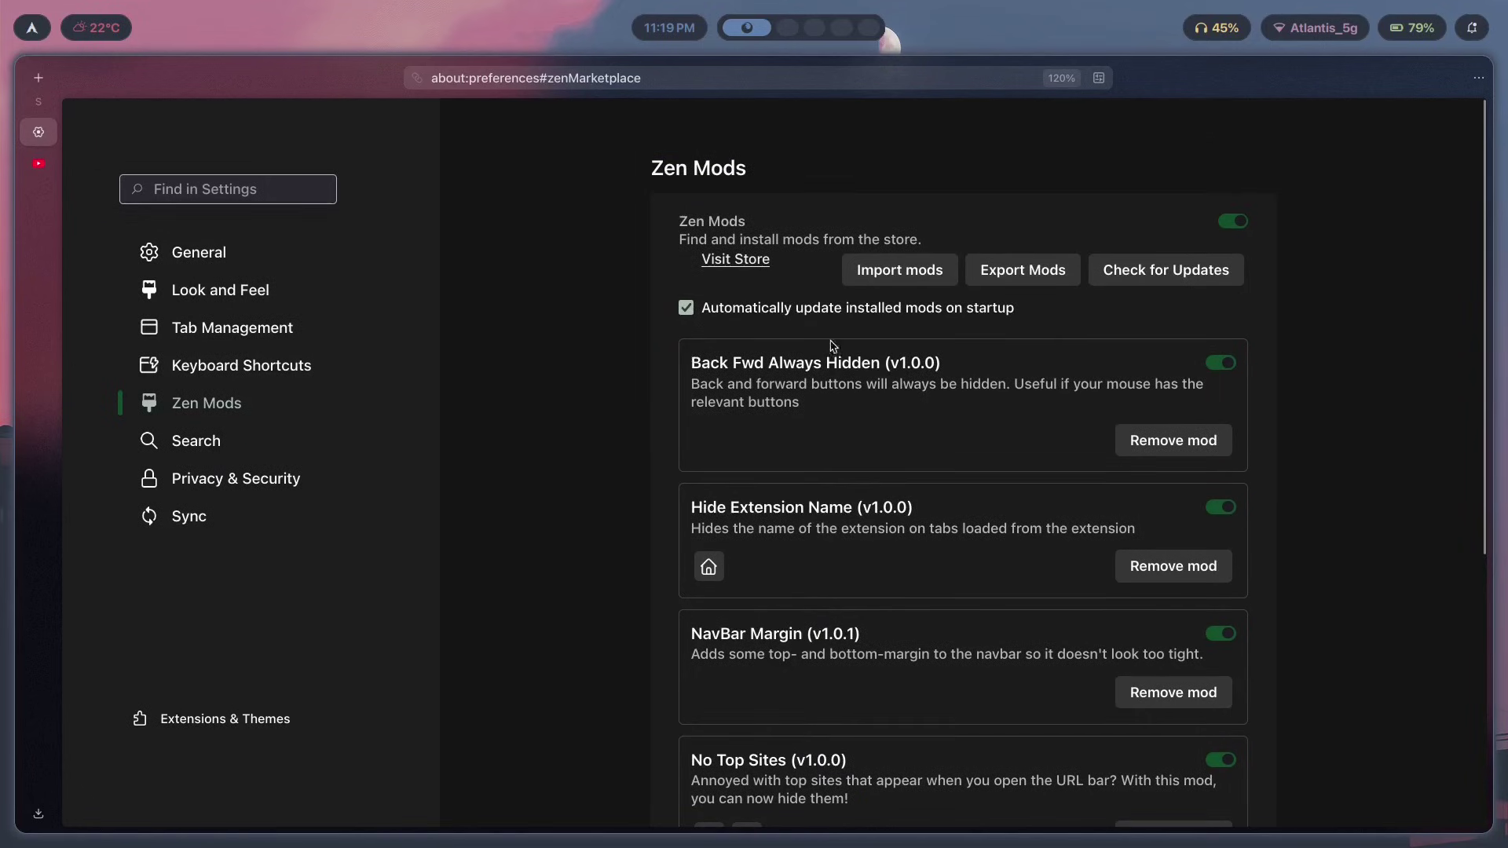
scroll(872, 408, "down", 5)
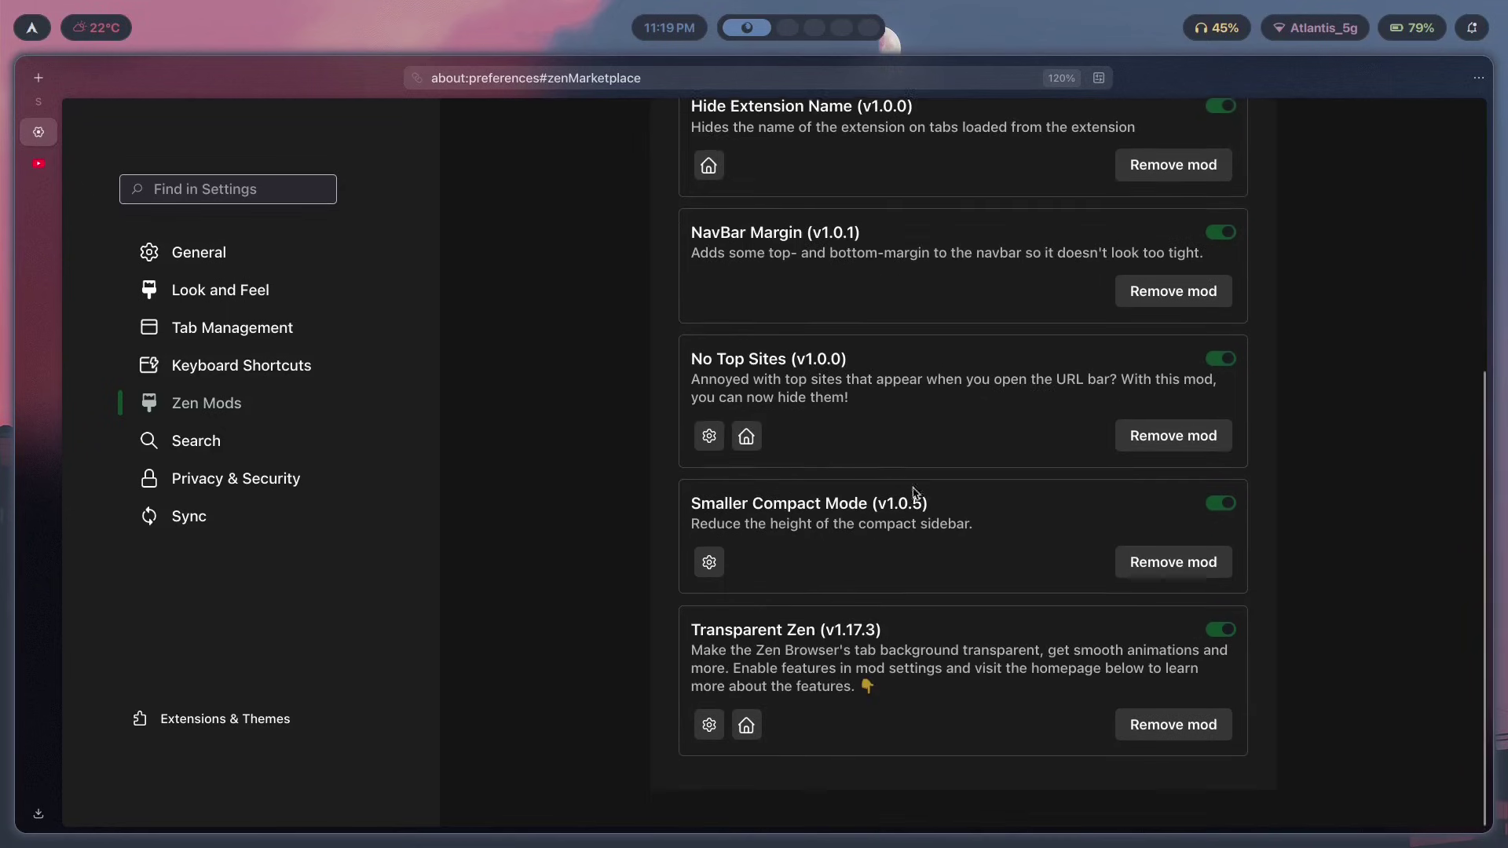
scroll(825, 315, "up", 5)
left_click_drag(743, 169, 650, 169)
left_click(607, 196)
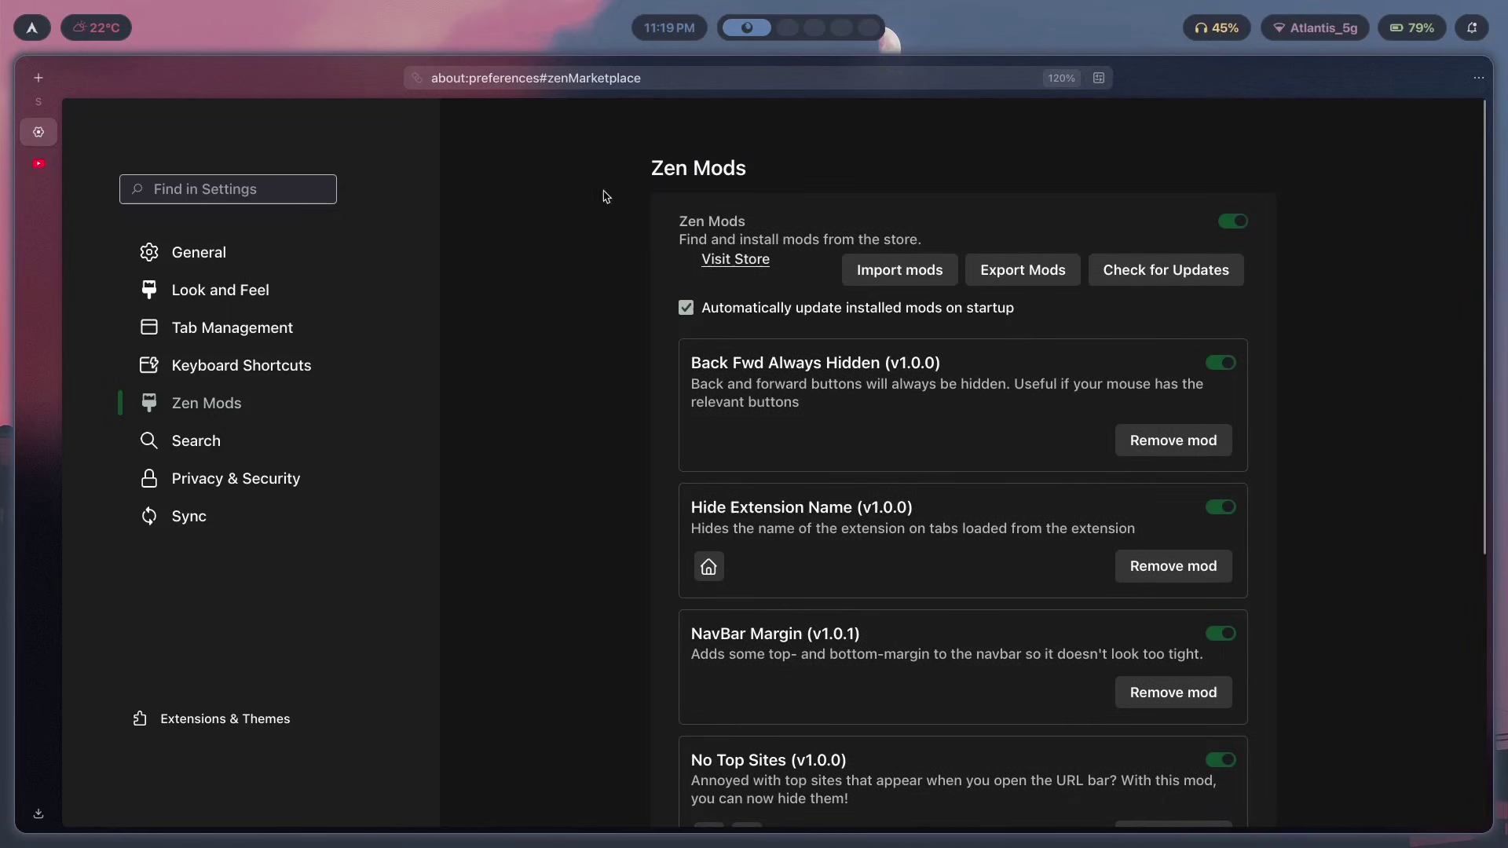
left_click(24, 153)
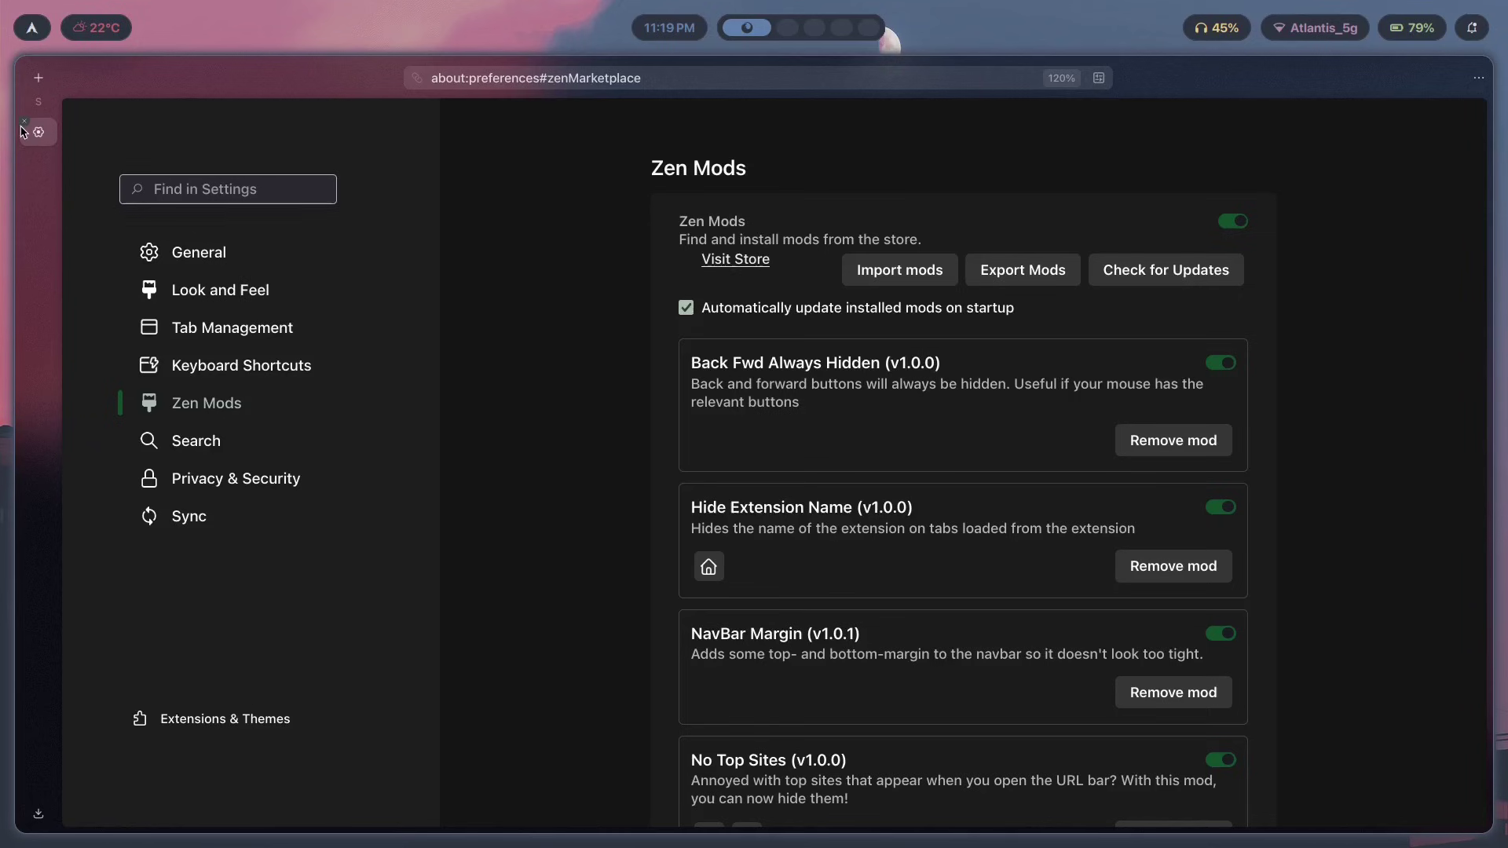
left_click(25, 122)
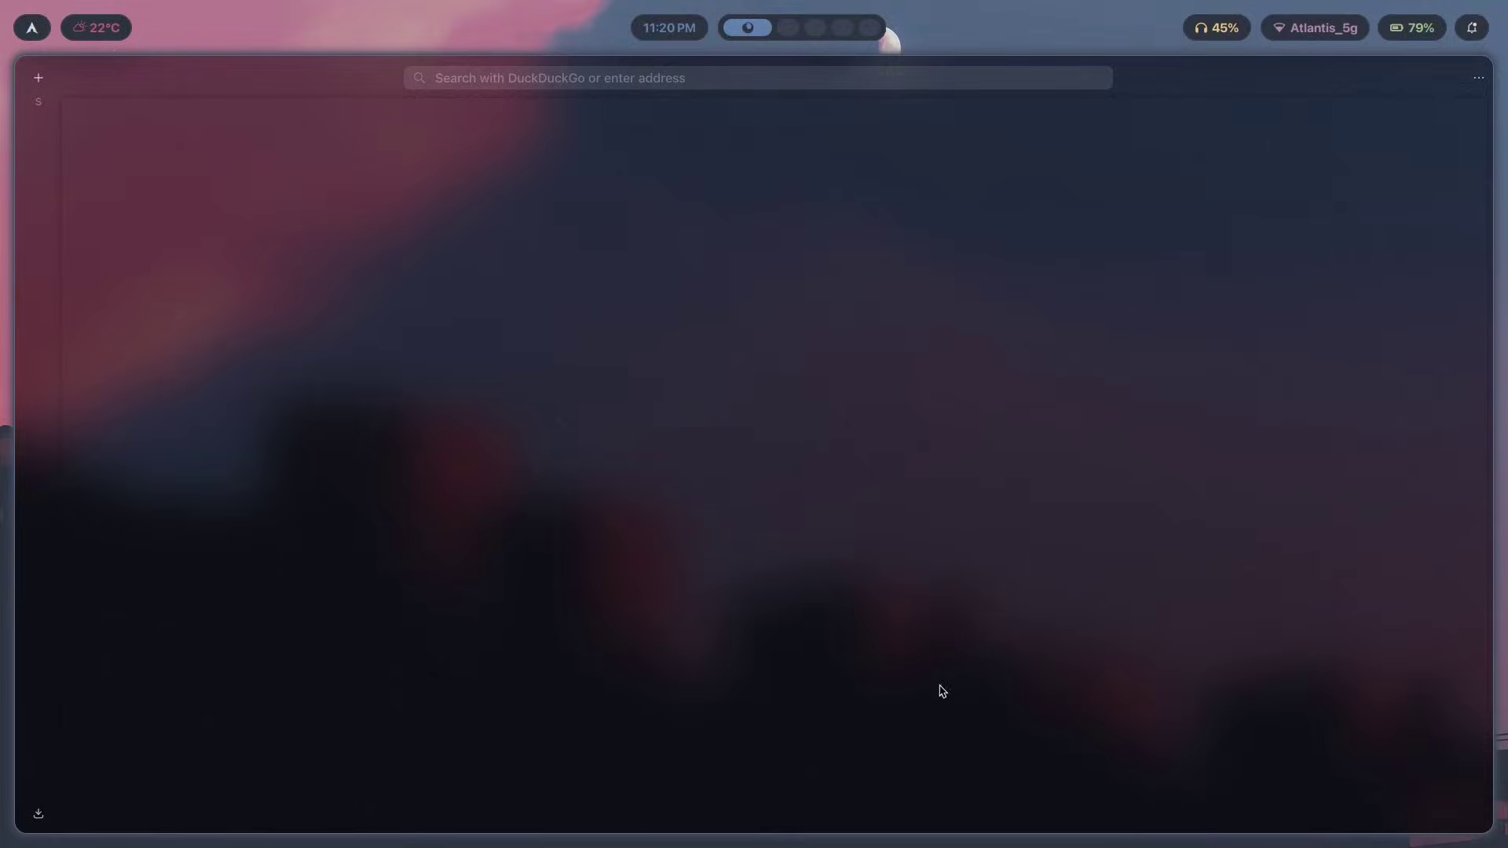
Step: Go to the second workspace and switch the desktop theme to tokyo-night in the theme selector
key("super+2")
key("super+shift+t")
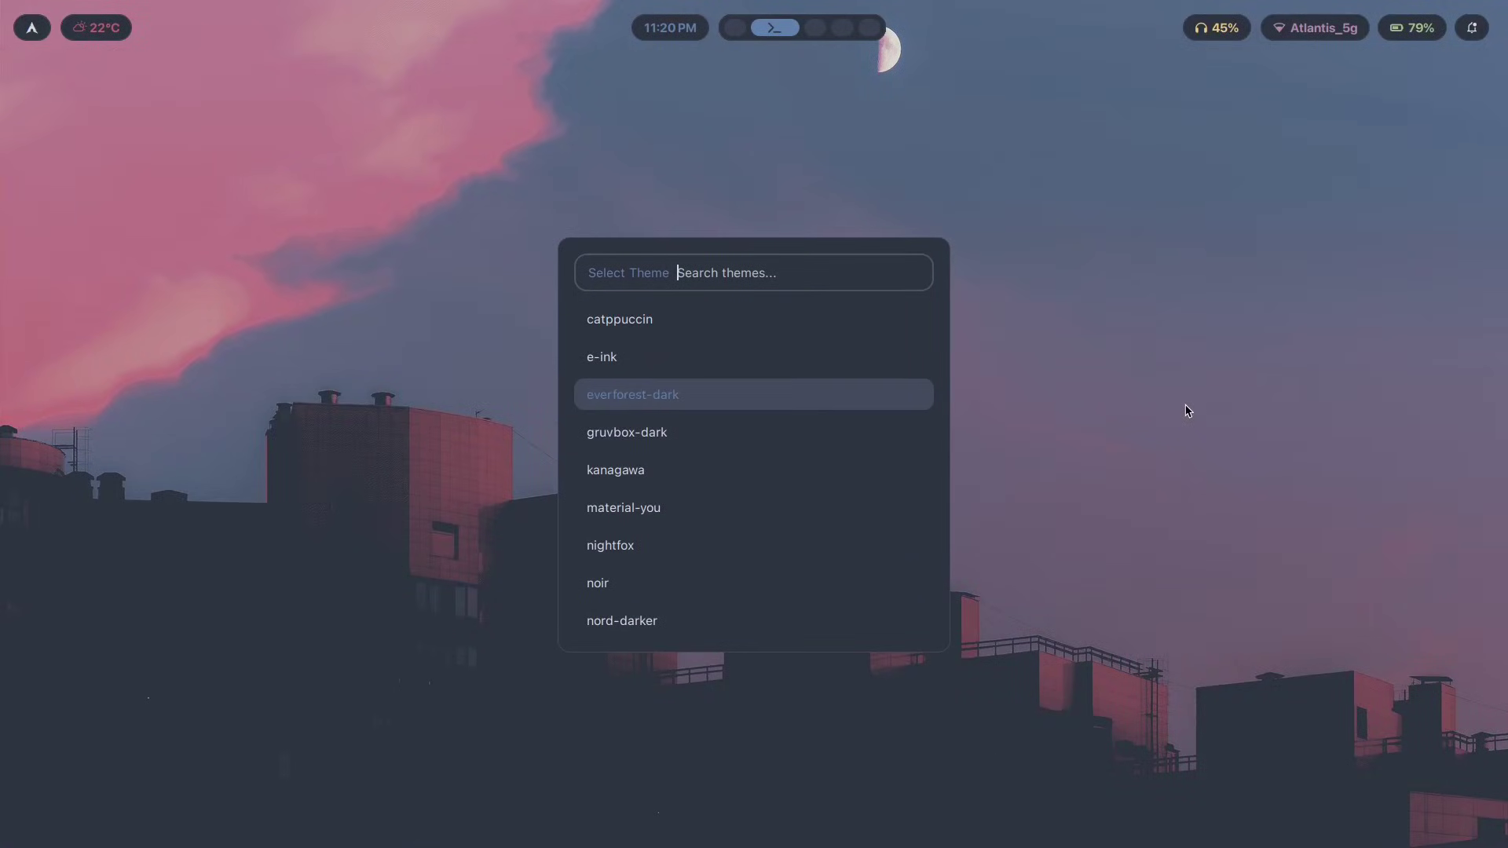
key("Down")
key("Up")
key("Down")
key("Down")
key("Down")
key("Page_Down")
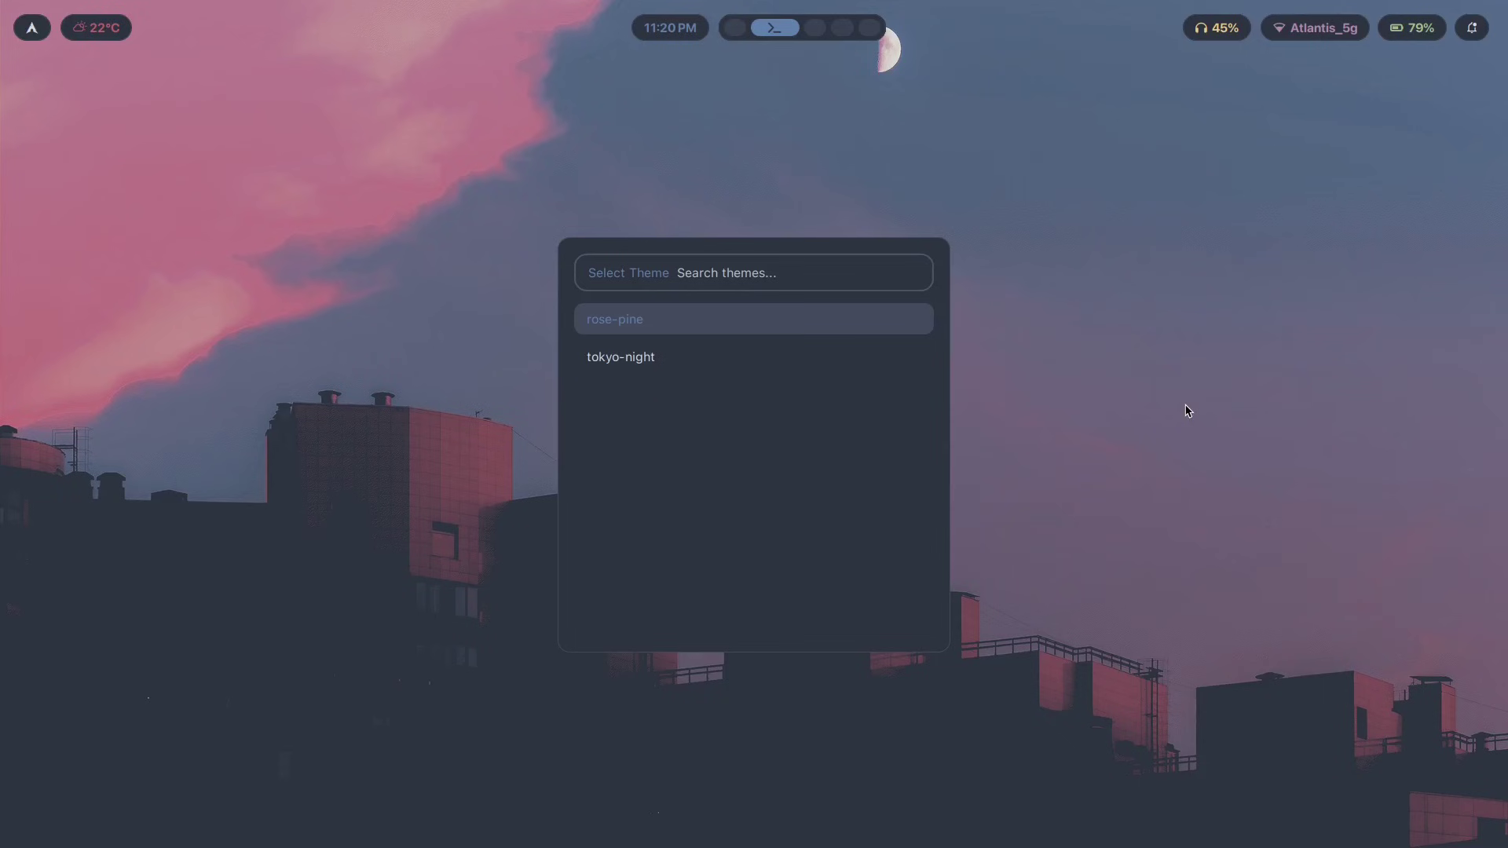
key("Down")
key("Return")
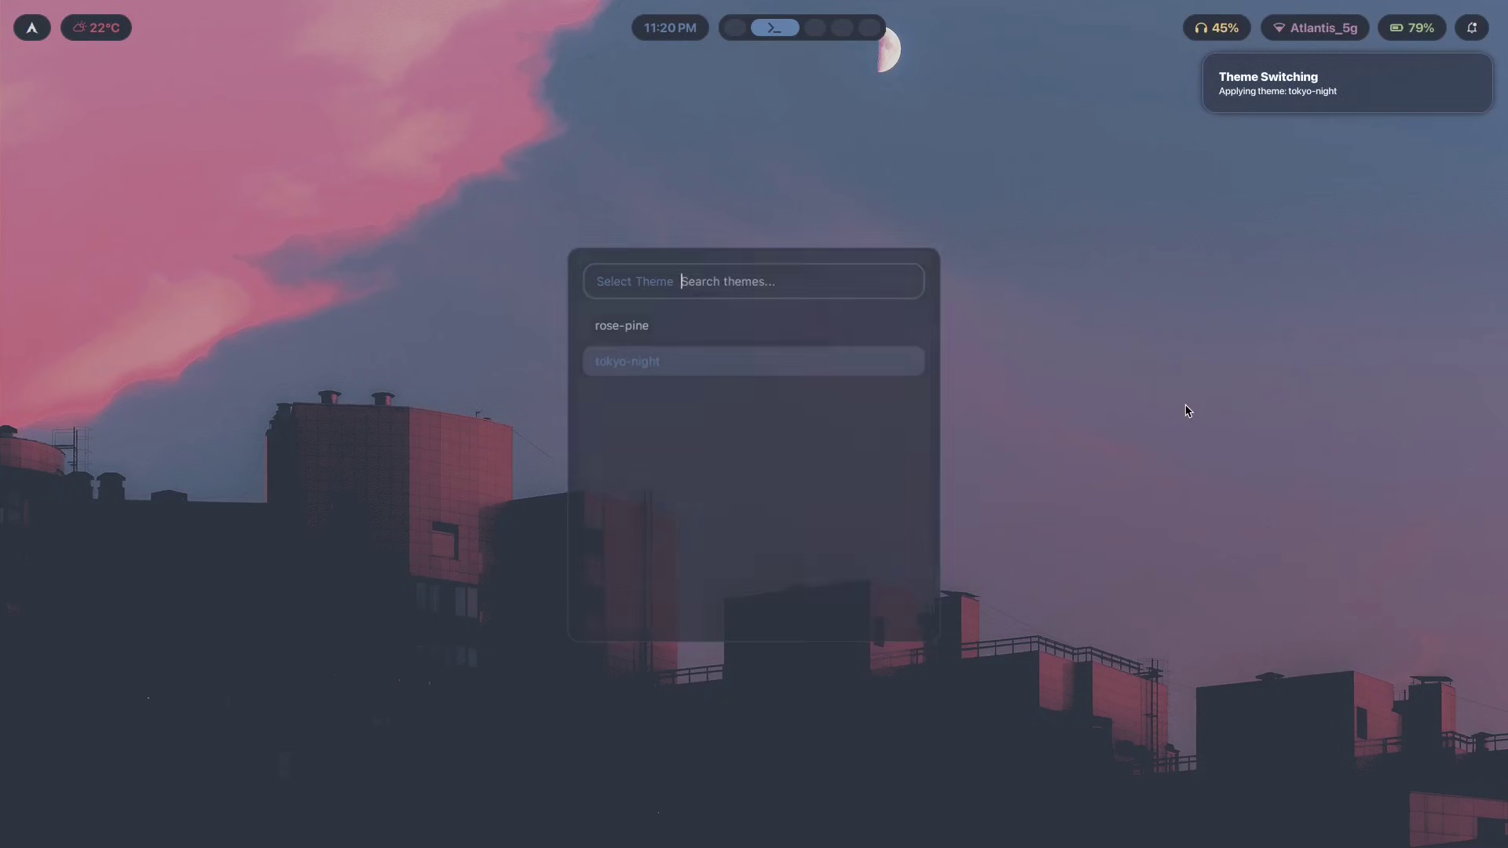